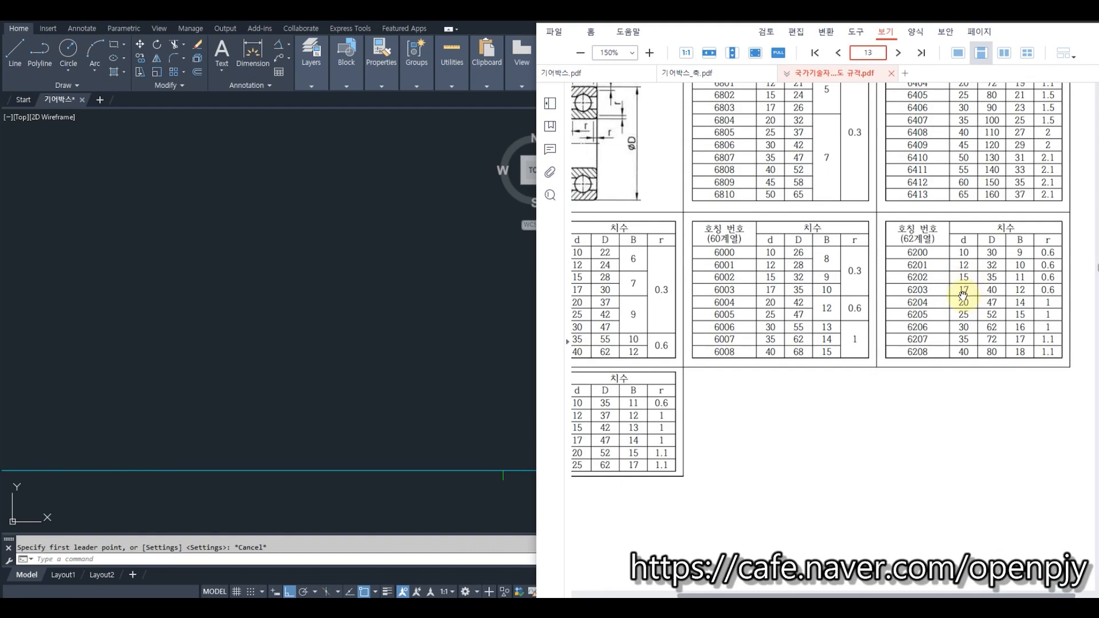
# Step: Check the gearbox assembly, bring up the shaft drawing 기어박스_축.pdf as the reference, and return to the AutoCAD drawing
pyautogui.click(572, 73)
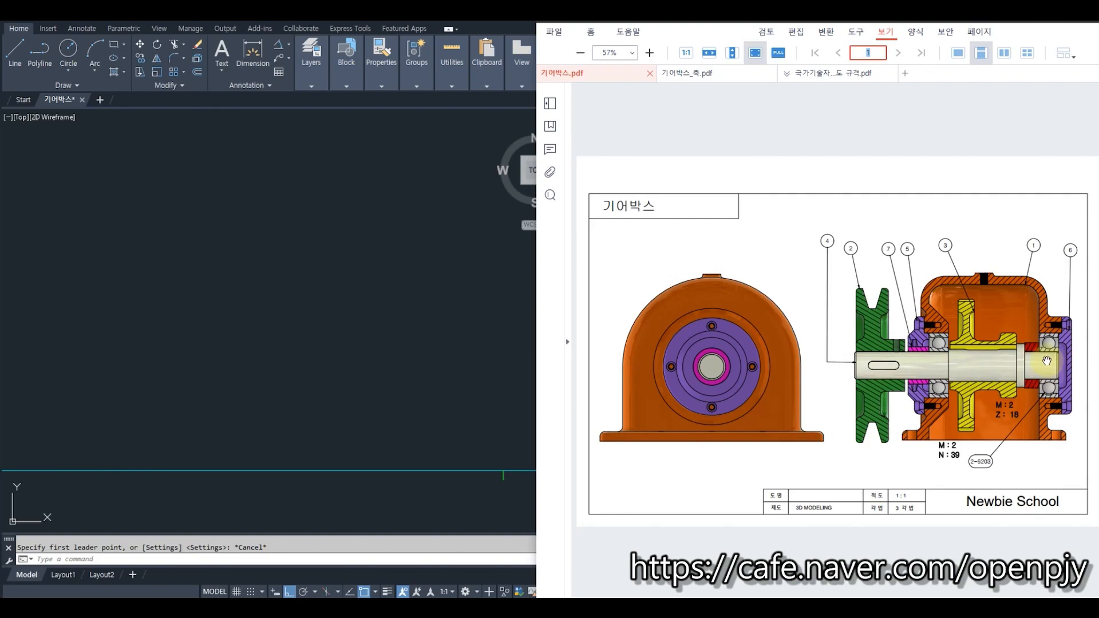
pyautogui.click(687, 75)
pyautogui.click(296, 309)
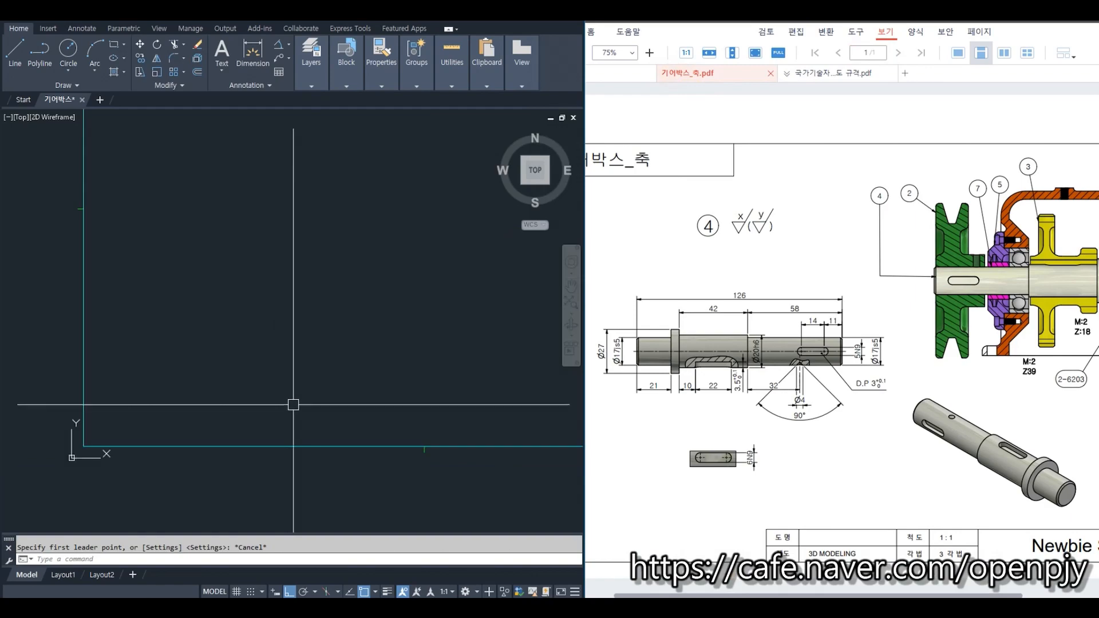
# Step: Make the 외형 layer current for drawing the shaft outline
pyautogui.scroll(2, 292, 368)
pyautogui.click(314, 67)
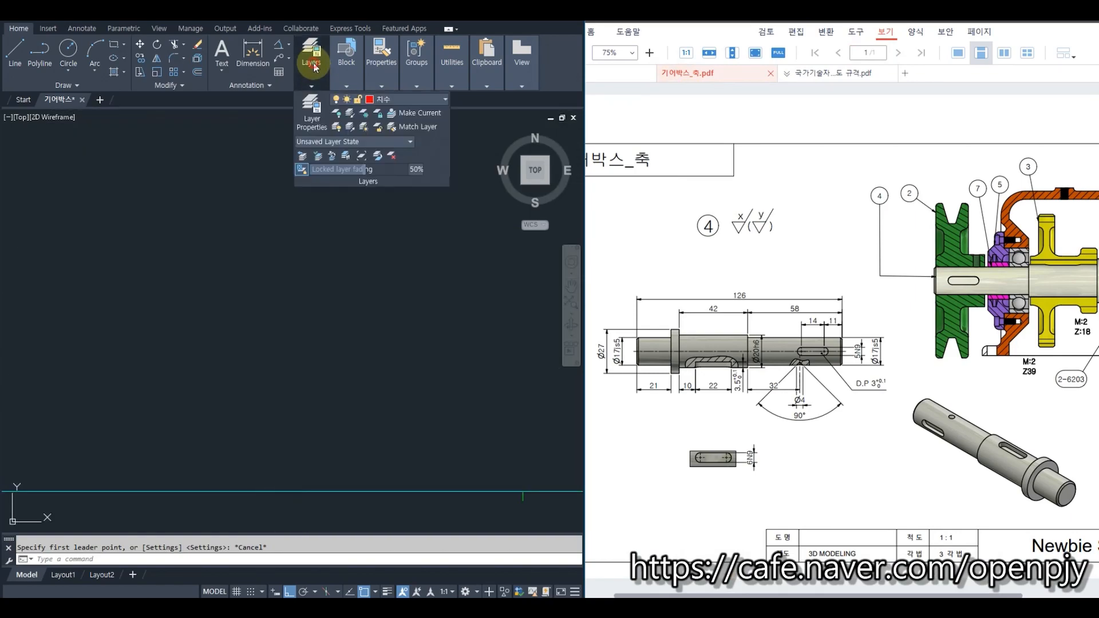
pyautogui.click(346, 64)
pyautogui.click(443, 101)
pyautogui.click(382, 198)
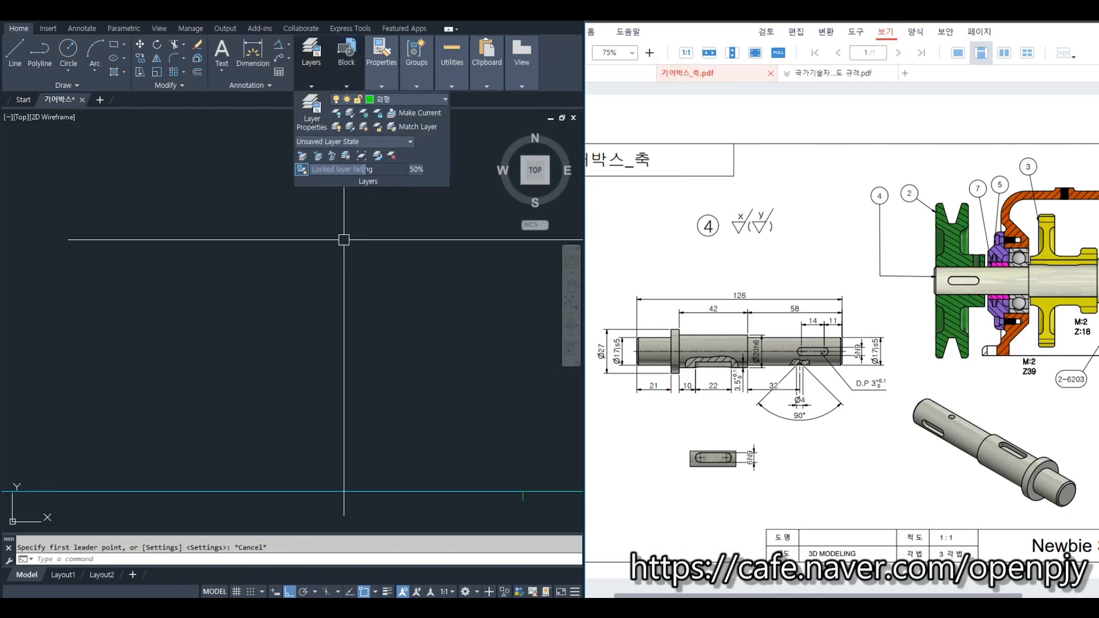
# Step: Draw a horizontal line 126 mm long inside the drawing border as the shaft's axis
pyautogui.moveTo(198, 407); pyautogui.dragTo(265, 407, button='middle')
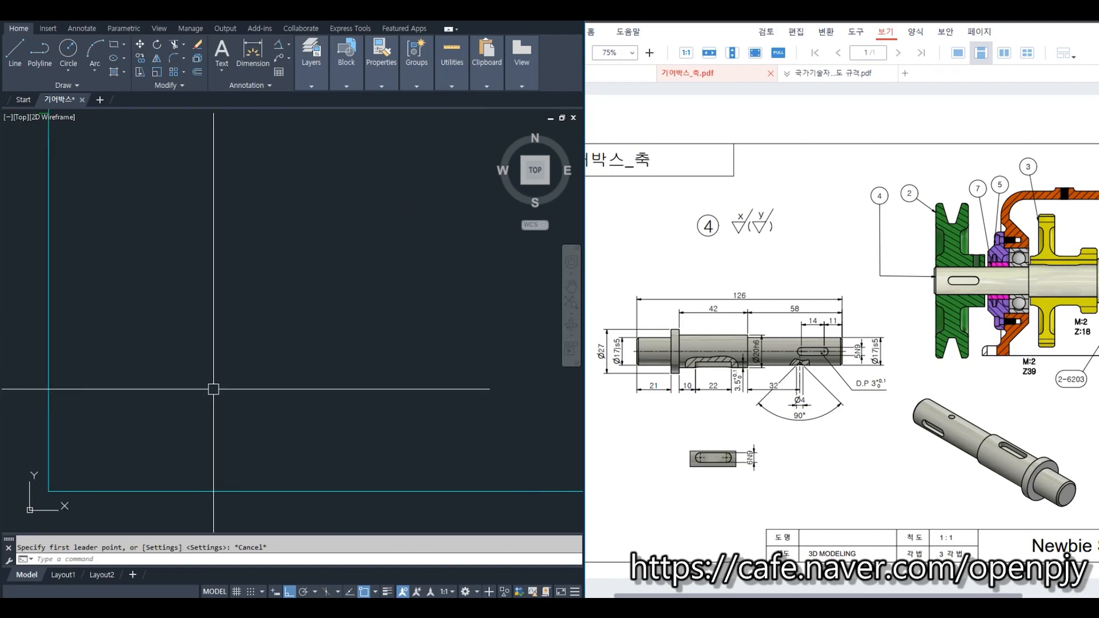
pyautogui.write('l')
pyautogui.press('Return')
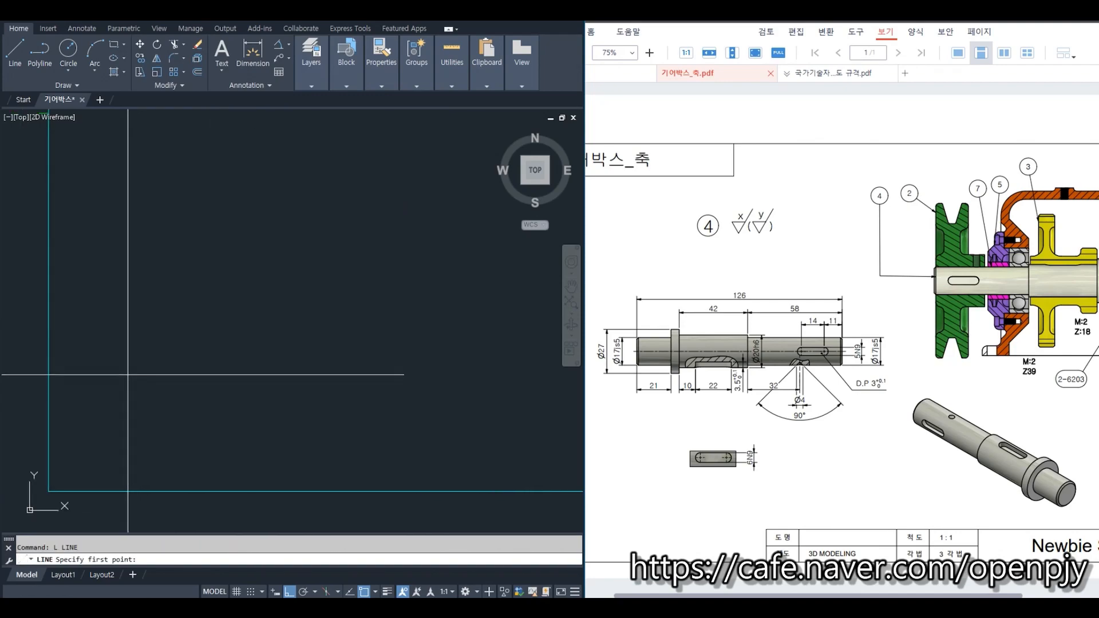
pyautogui.click(125, 360)
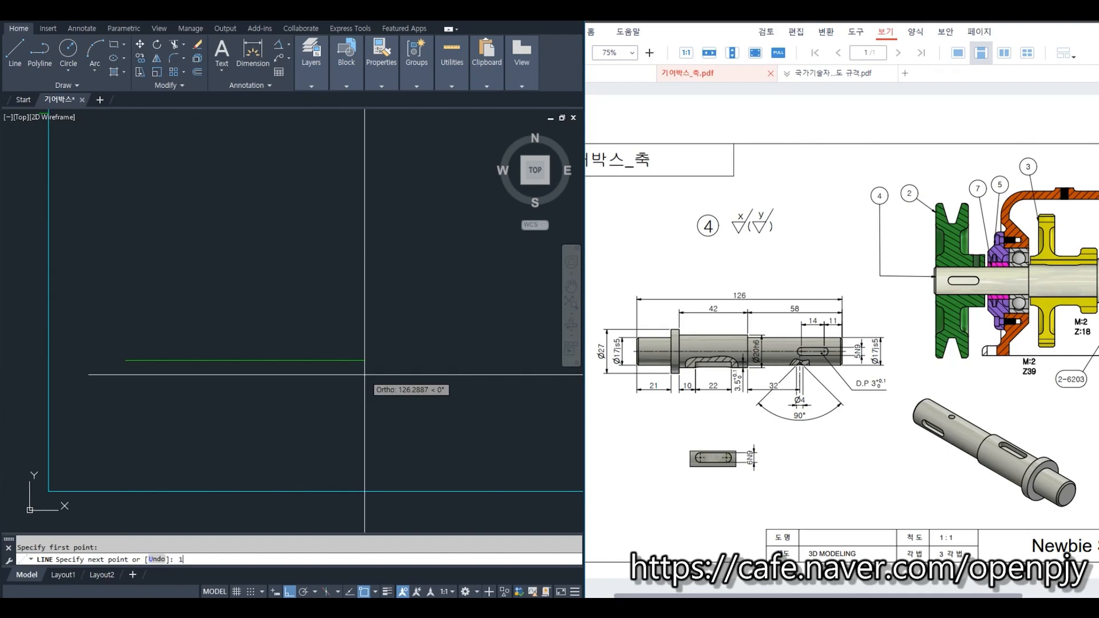
pyautogui.write('126')
pyautogui.press('Return')
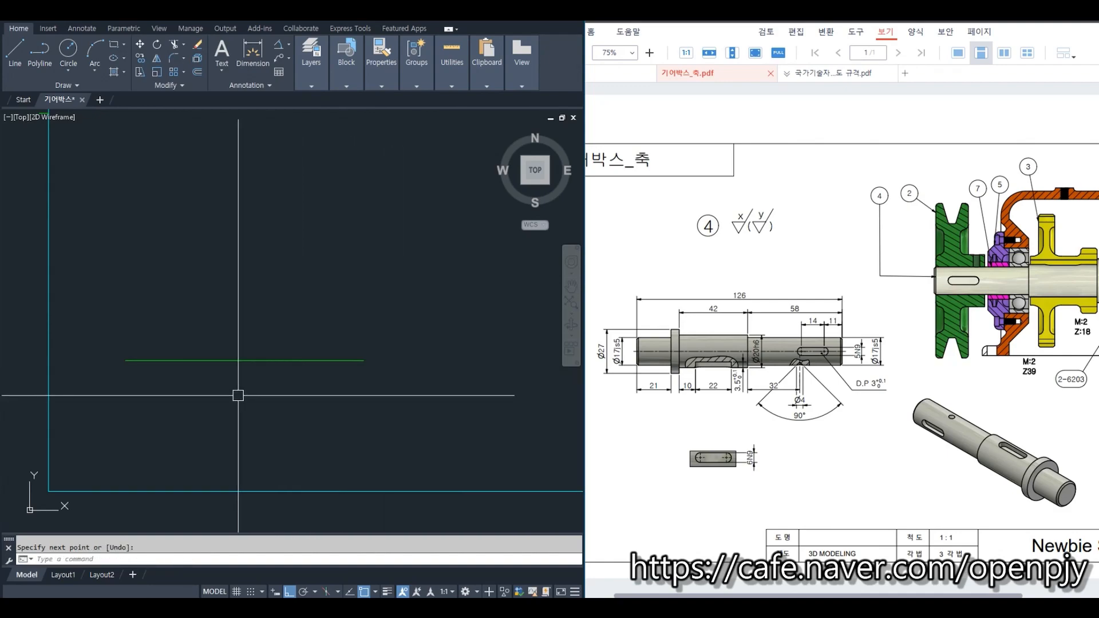
pyautogui.press('Return')
# Step: Offset the axis line by 17/2 to both sides
pyautogui.write('o')
pyautogui.press('Return')
pyautogui.write('17/2')
pyautogui.press('Return')
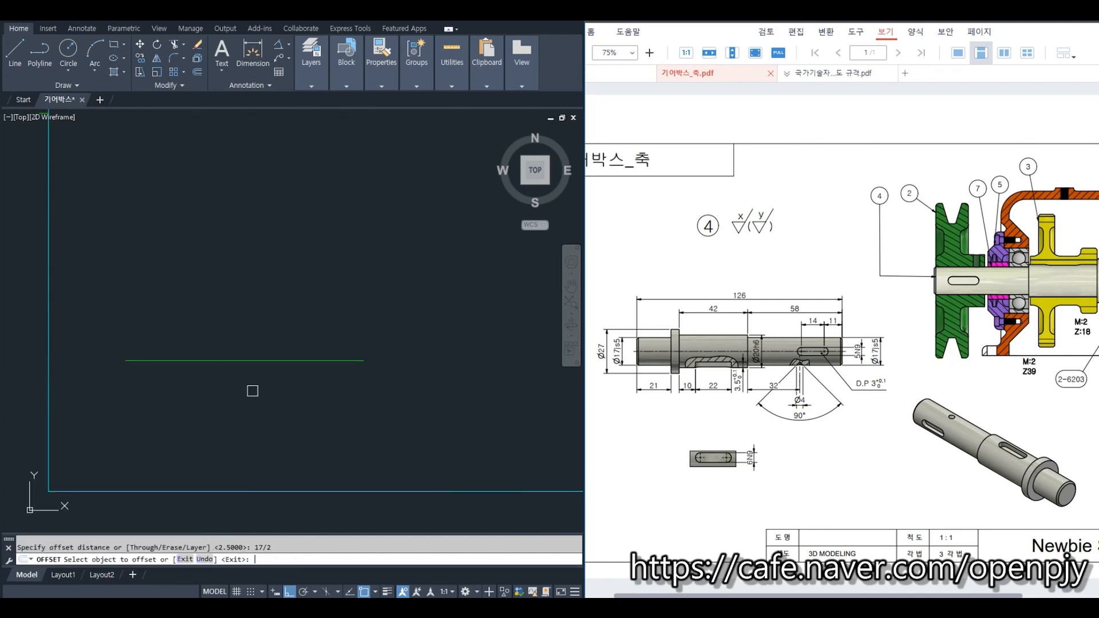
pyautogui.click(247, 363)
pyautogui.click(250, 336)
pyautogui.click(250, 361)
pyautogui.click(250, 385)
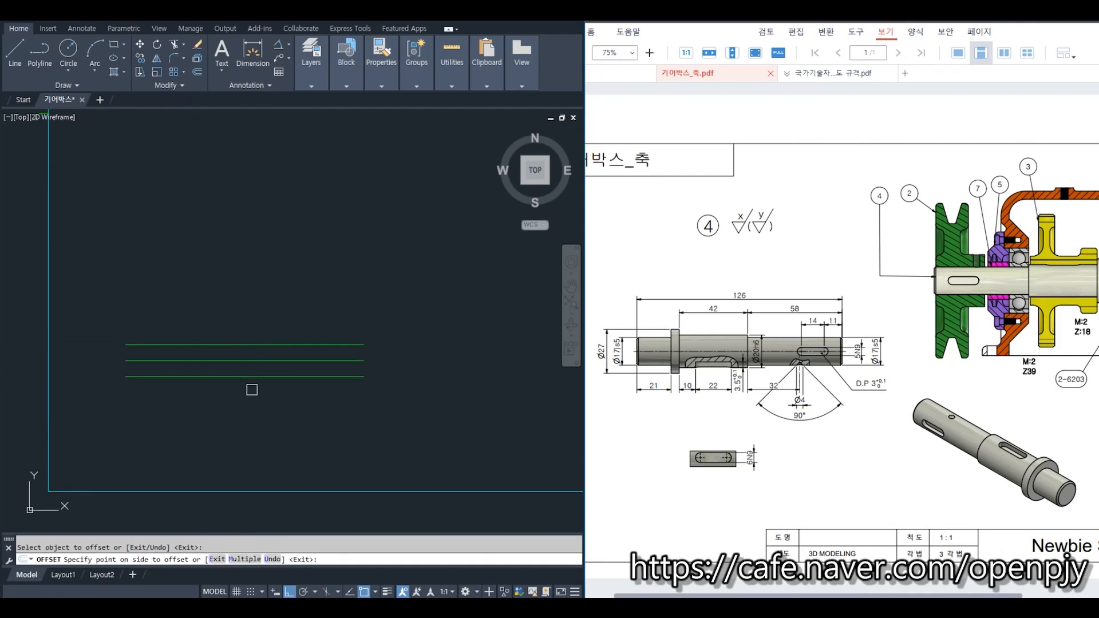
pyautogui.press('Escape')
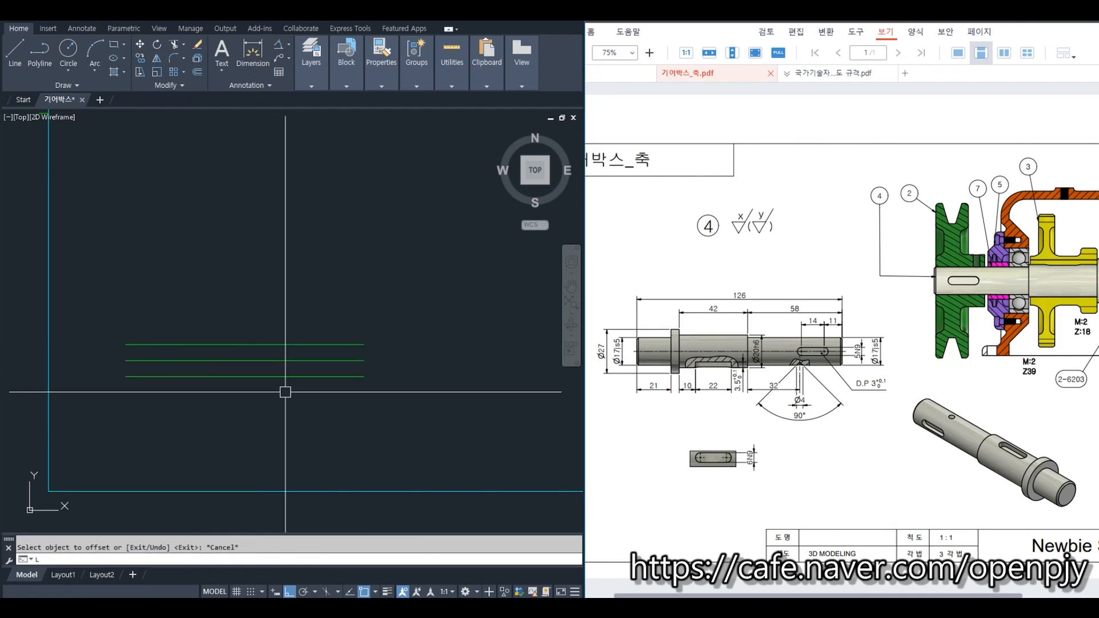
# Step: Close both ends of the shaft with vertical lines between the upper and lower outline lines
pyautogui.write('L')
pyautogui.press('Return')
pyautogui.click(364, 344)
pyautogui.click(364, 377)
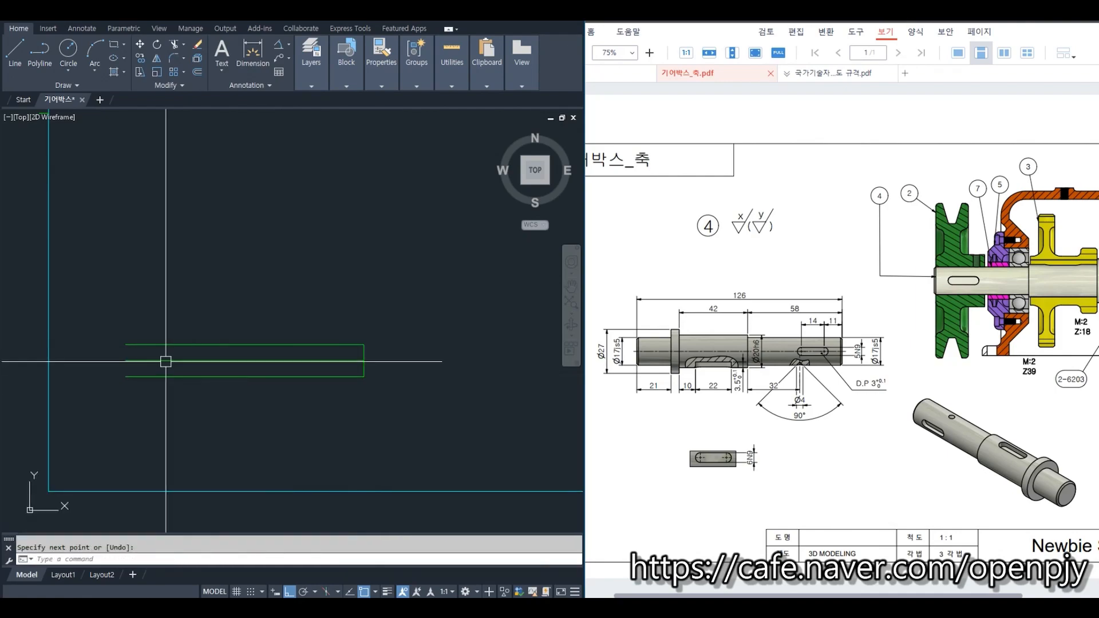
pyautogui.press('Return')
pyautogui.click(125, 345)
pyautogui.click(125, 377)
pyautogui.press('Return')
pyautogui.scroll(4, 154, 383)
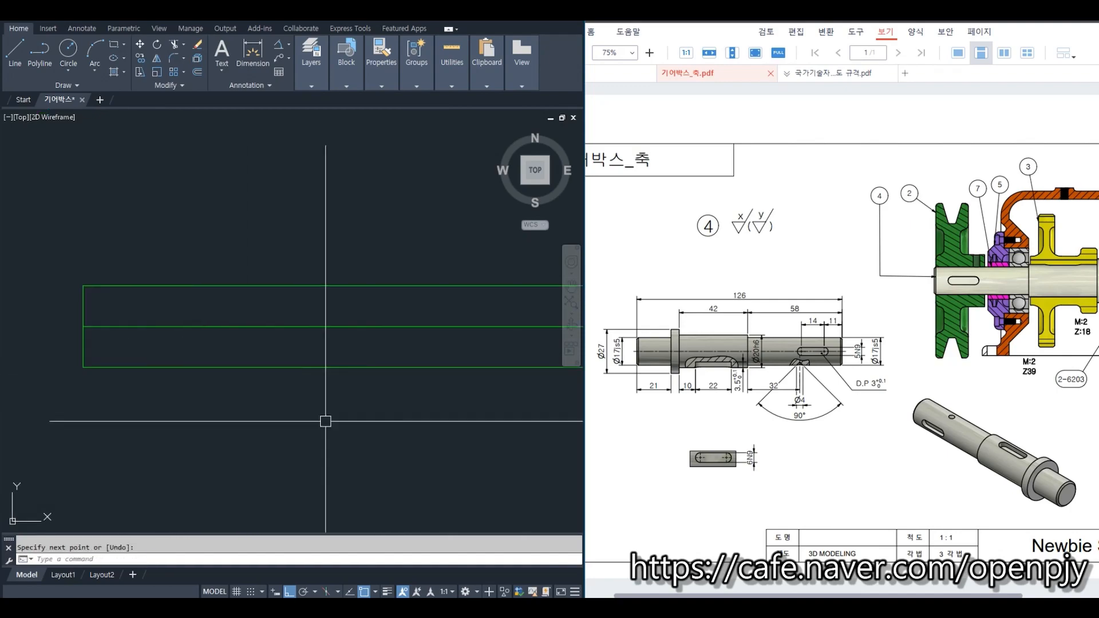
pyautogui.scroll(-2, 280, 424)
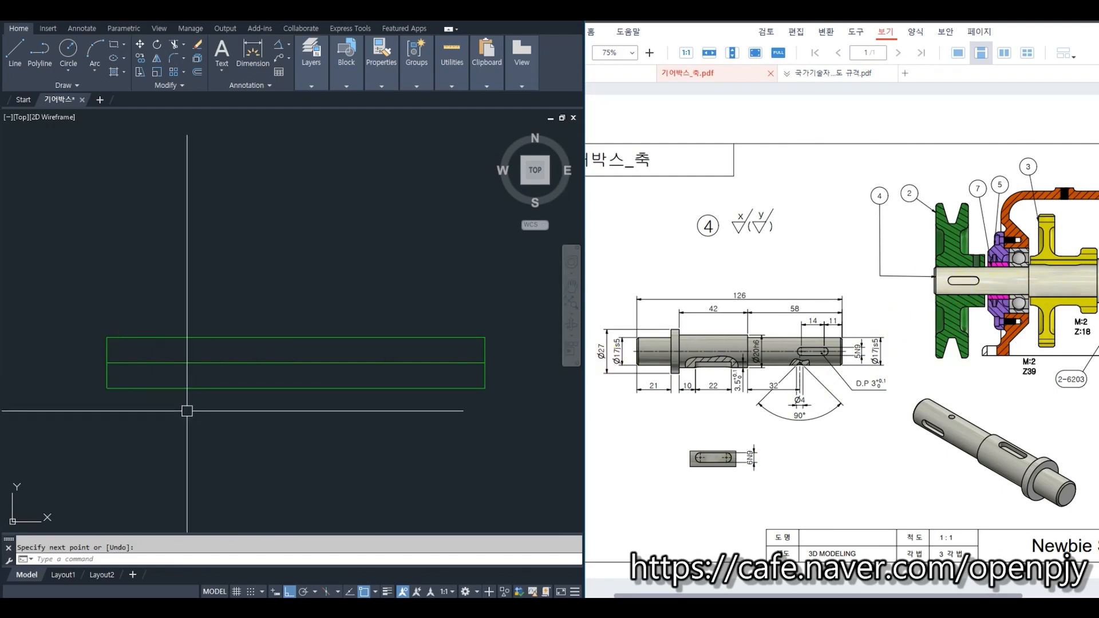
# Step: Offset vertical lines for the 58, 42 and 21 mm shaft sections, and offset the axis line by 20/2 to both sides
pyautogui.write('o')
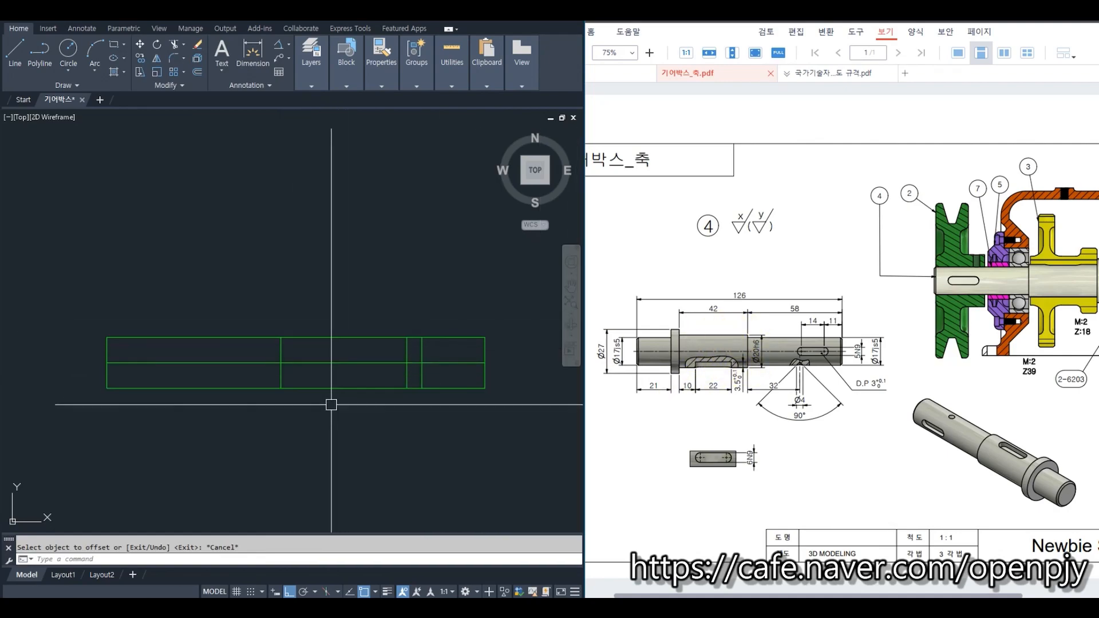
pyautogui.press('space')
pyautogui.write('20/')
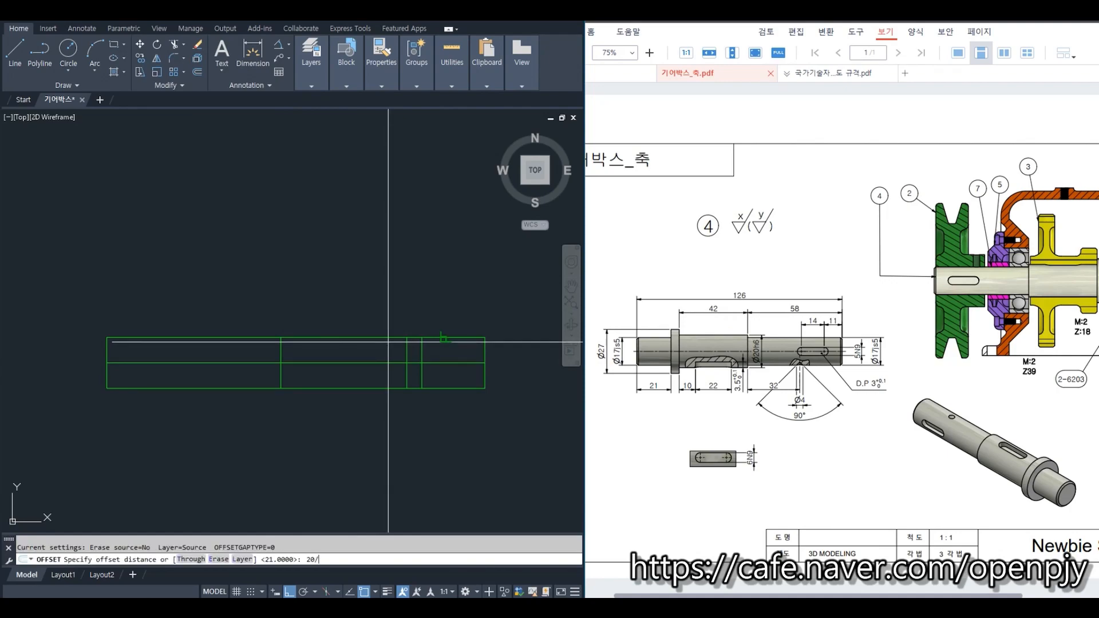
pyautogui.write('2')
pyautogui.press('space')
pyautogui.click(328, 362)
pyautogui.click(332, 353)
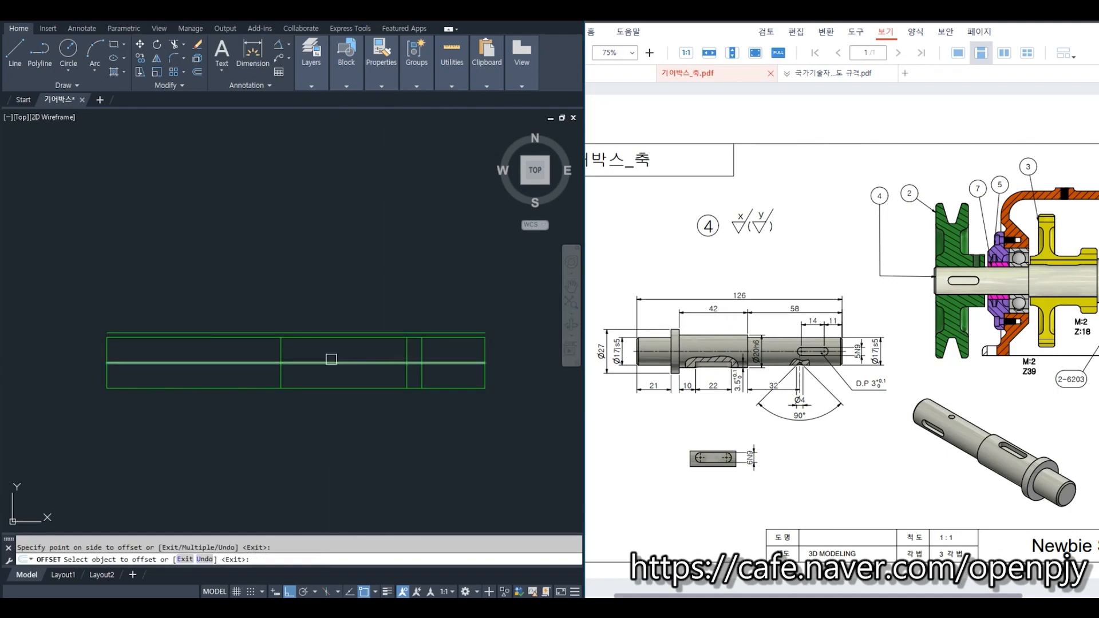
pyautogui.click(332, 359)
pyautogui.click(318, 417)
pyautogui.press('Escape')
# Step: Add the 27 mm diameter collar by offsetting the axis line, and trim the surplus lines to leave the stepped shaft outline
pyautogui.scroll(3, 323, 362)
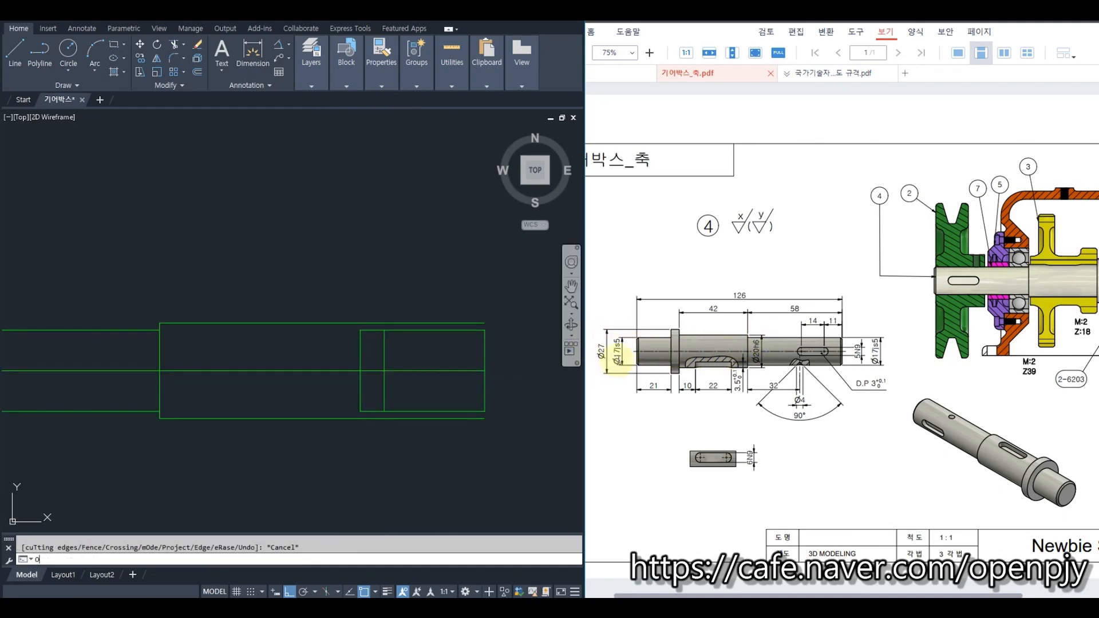
pyautogui.press('space')
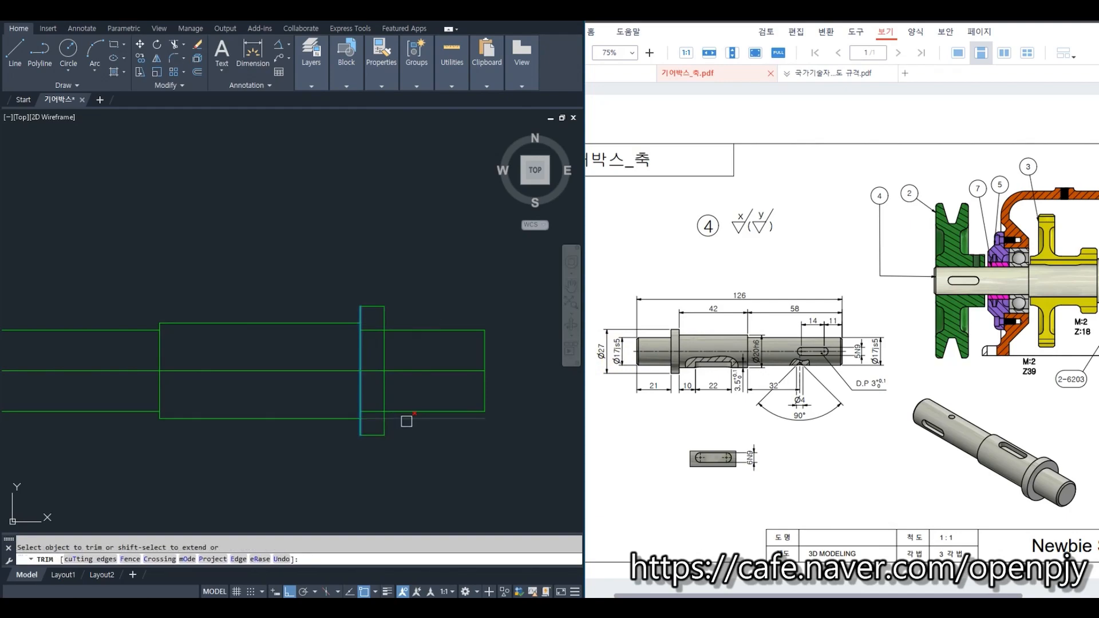
pyautogui.press('Escape')
pyautogui.press('space')
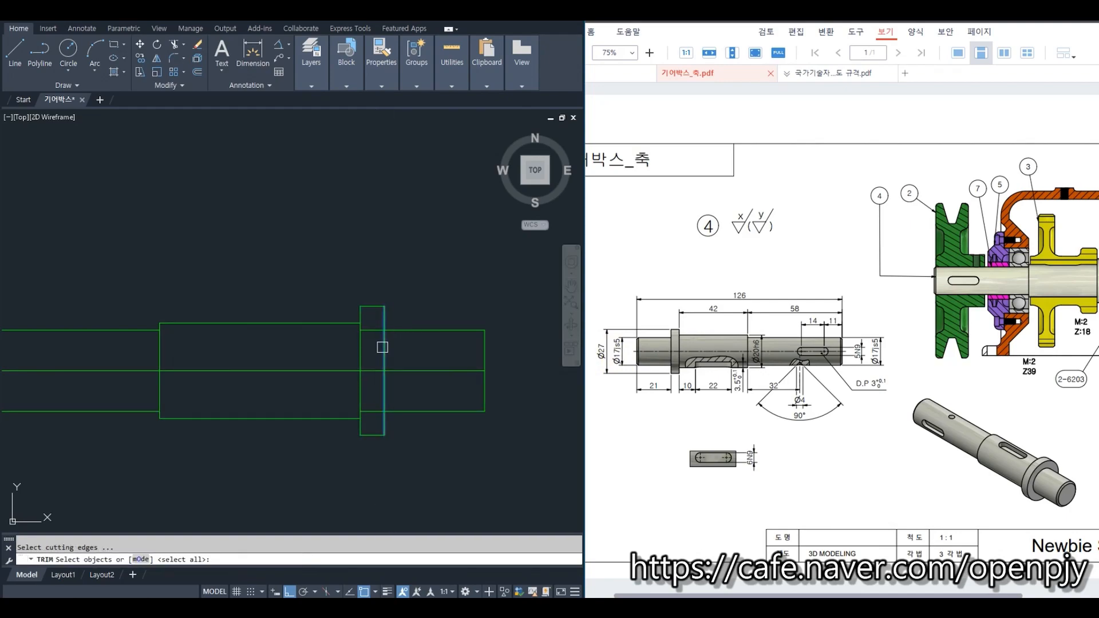
pyautogui.click(383, 348)
pyautogui.press('space')
pyautogui.press('Escape')
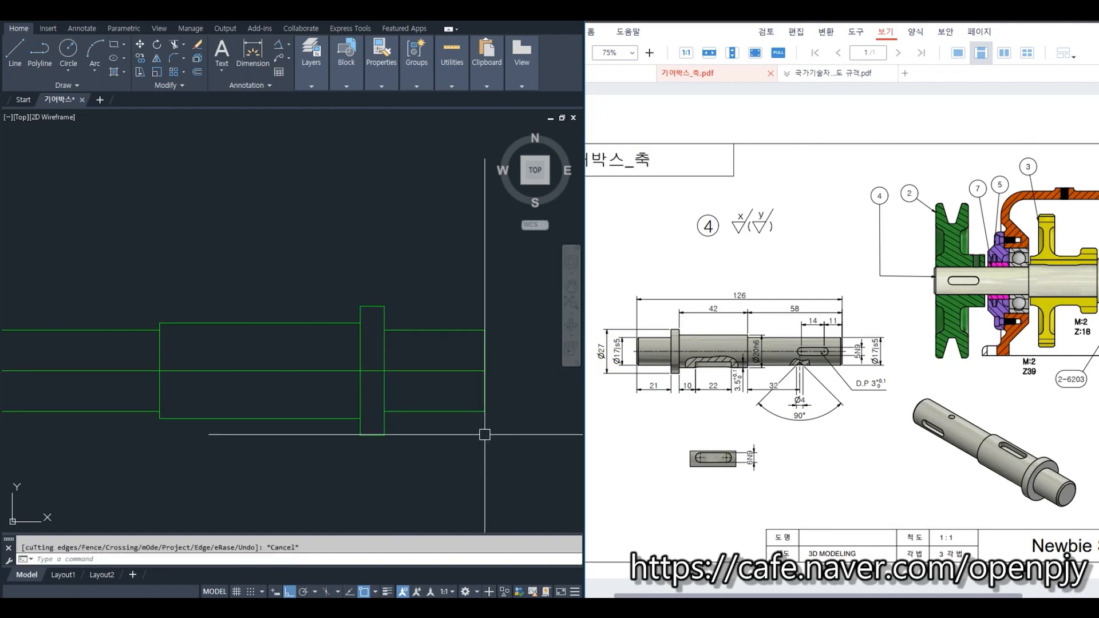
# Step: Move the shaft's axis line to the red centre-line layer
pyautogui.scroll(-2, 483, 438)
pyautogui.click(375, 413)
pyautogui.click(331, 386)
pyautogui.click(312, 58)
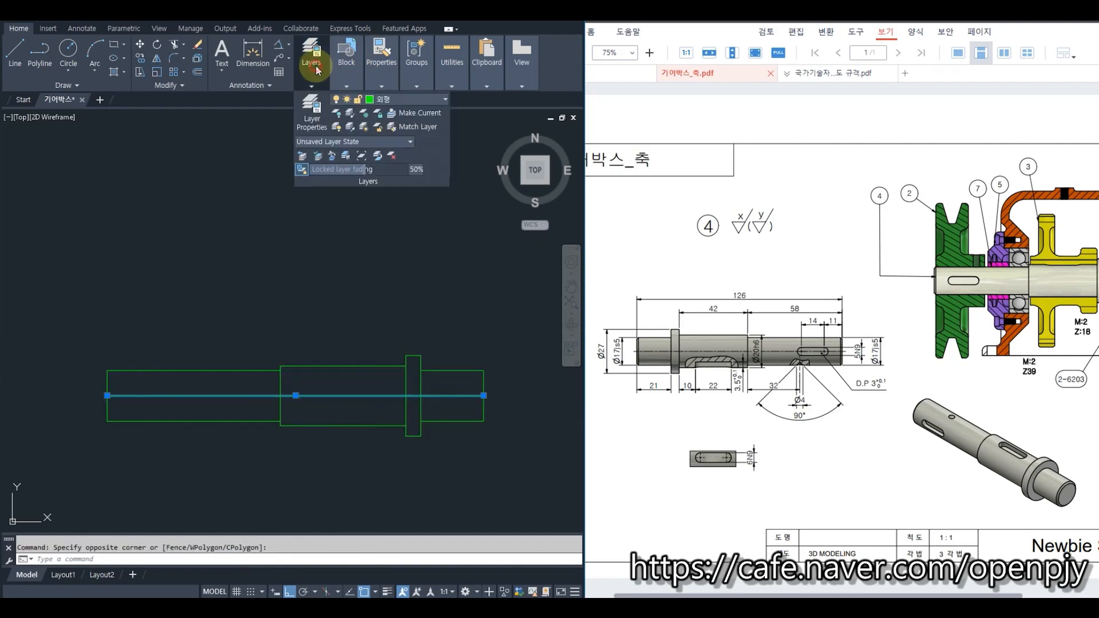
pyautogui.click(398, 98)
pyautogui.click(378, 149)
pyautogui.press('Escape')
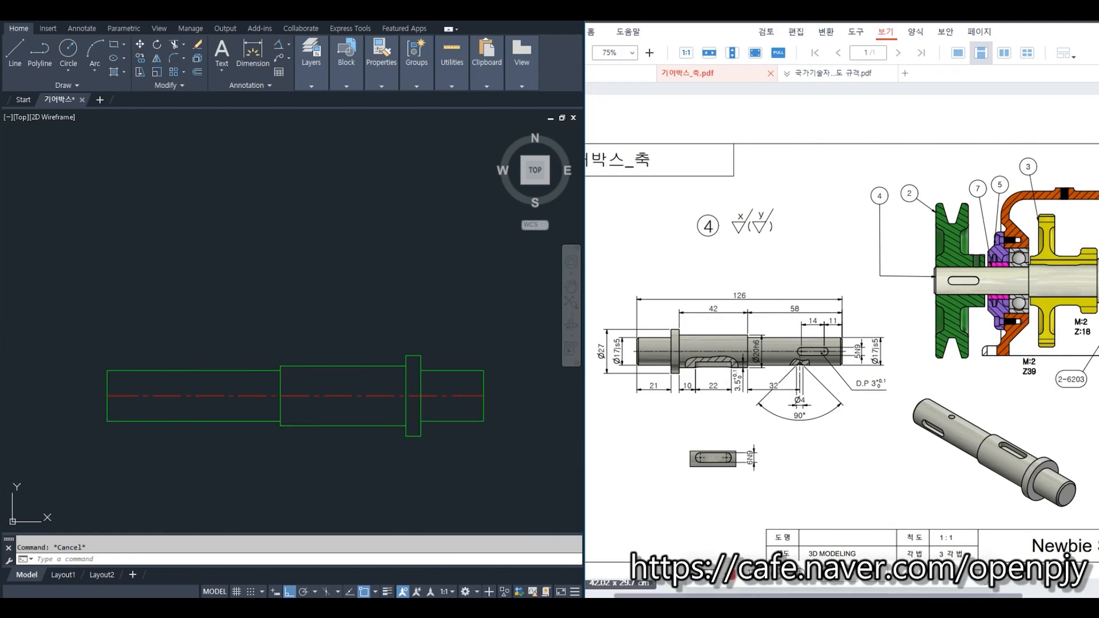
# Step: Switch to Inventor and examine the 04-축.ipt shaft model from the front, side, back and top for its keyways and hole
pyautogui.moveTo(1098, 34); pyautogui.dragTo(532, 34)
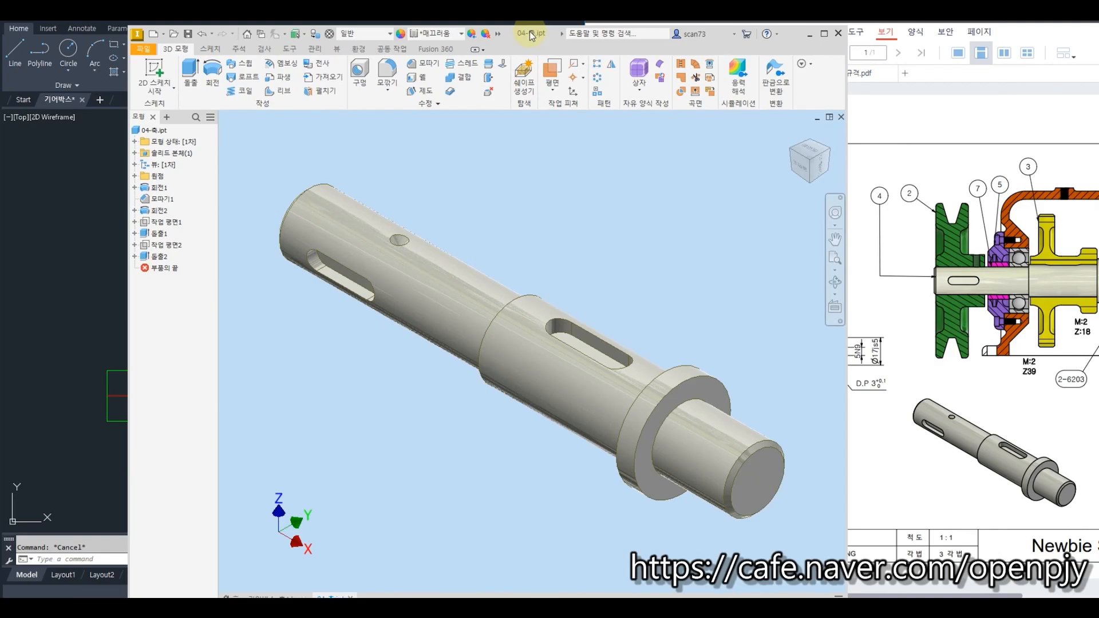
pyautogui.click(799, 167)
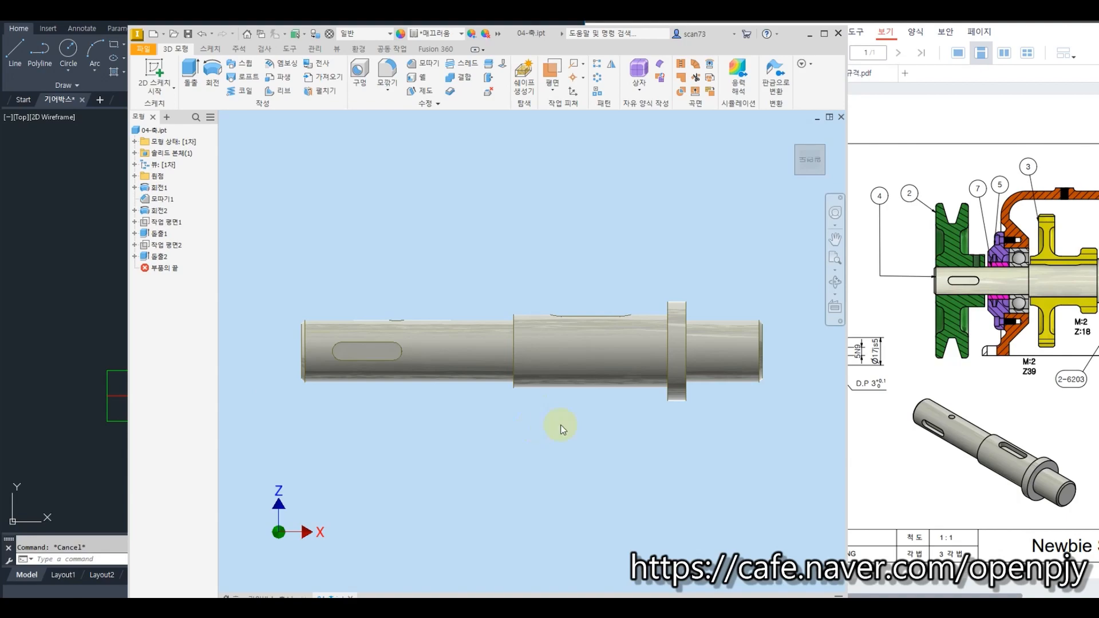
pyautogui.click(828, 160)
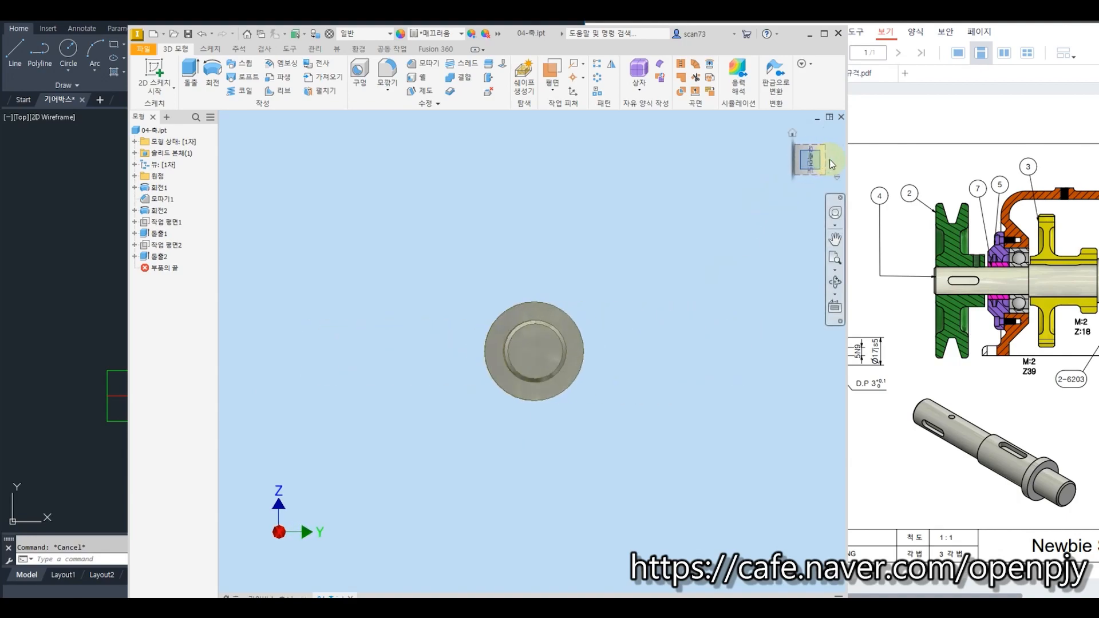
pyautogui.click(824, 159)
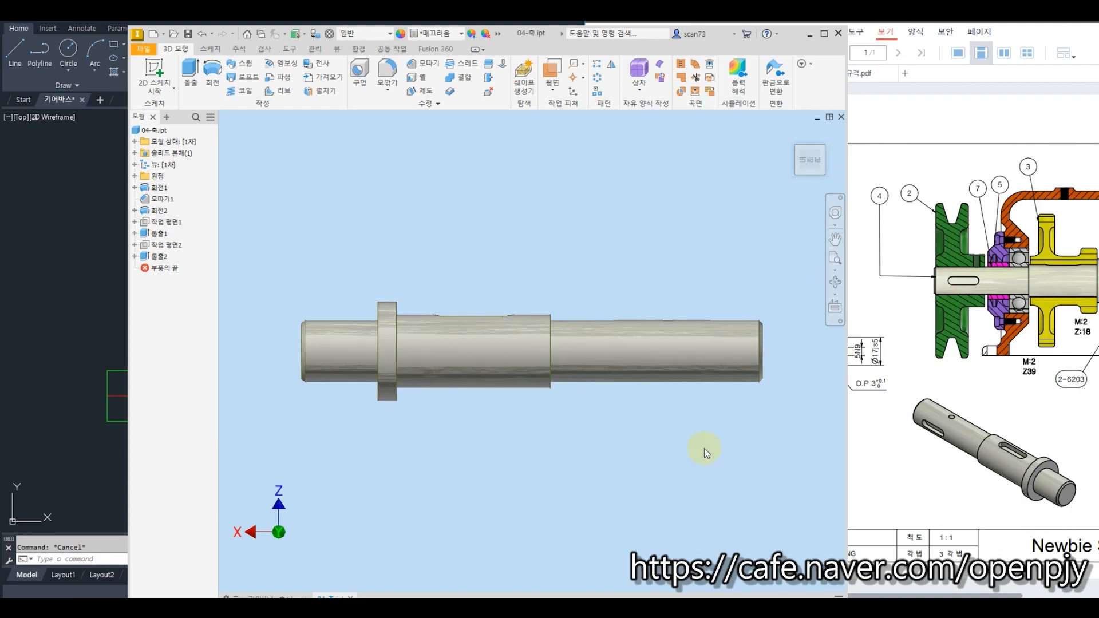
pyautogui.click(709, 360)
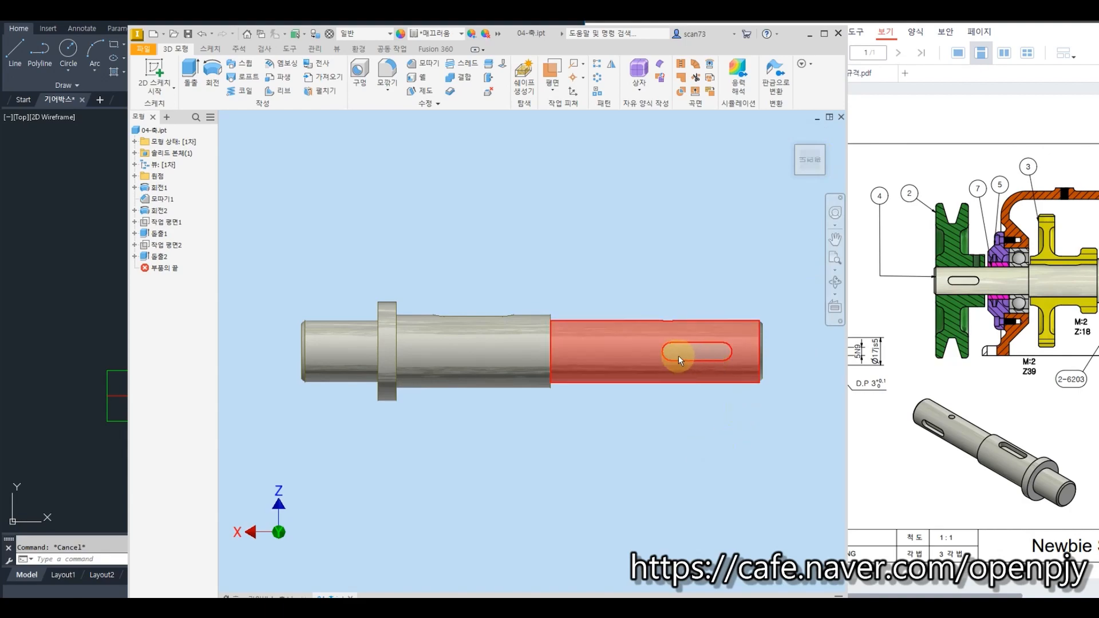
pyautogui.click(735, 454)
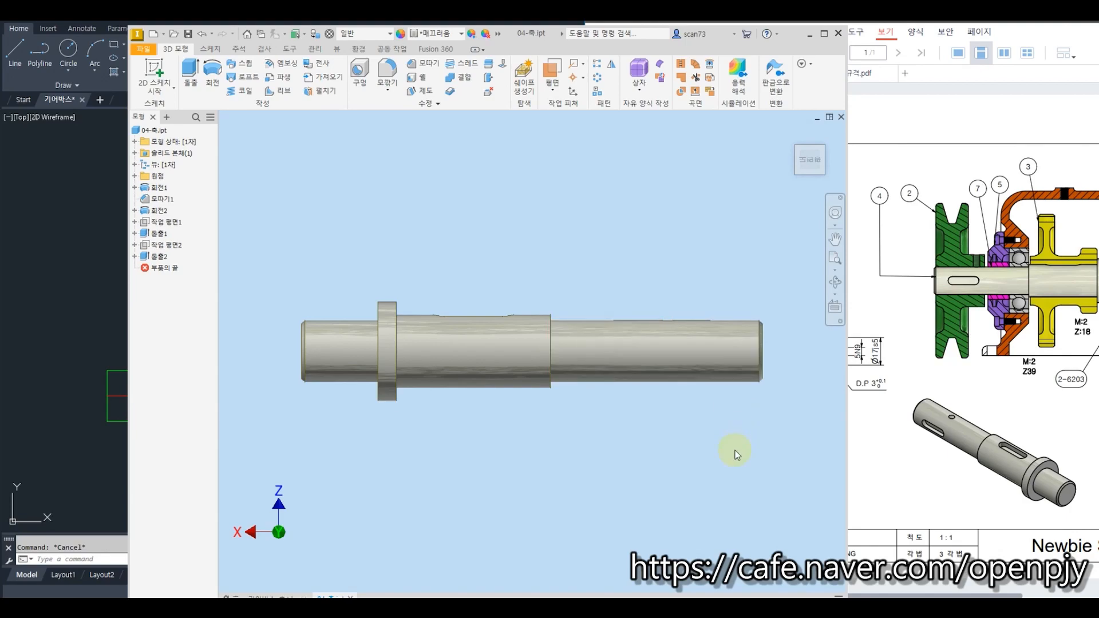
pyautogui.click(649, 334)
pyautogui.click(796, 335)
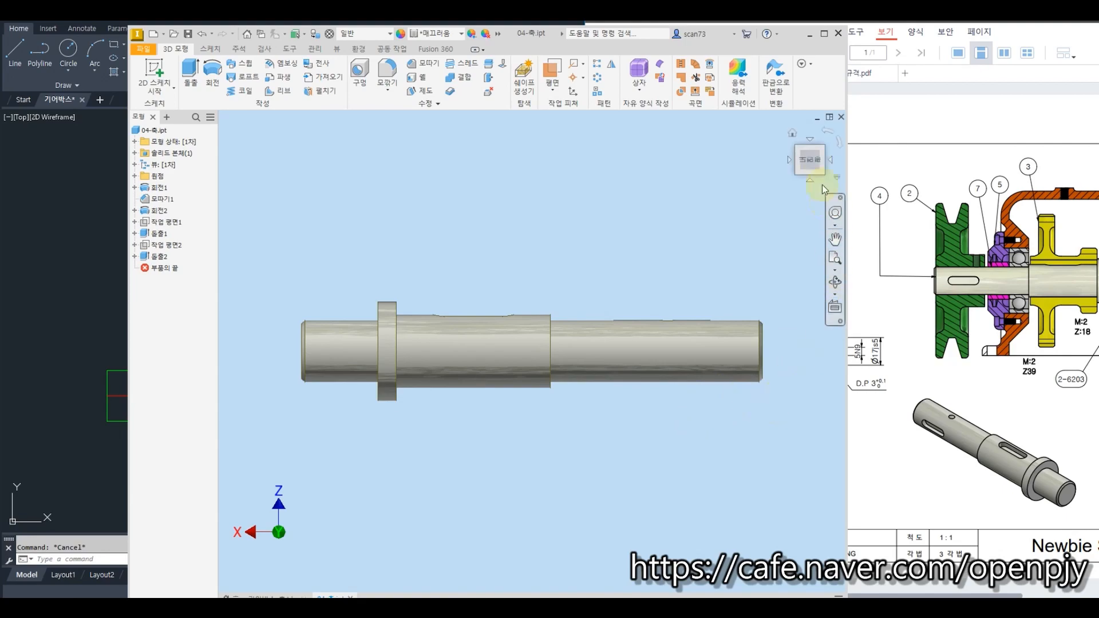
pyautogui.click(810, 139)
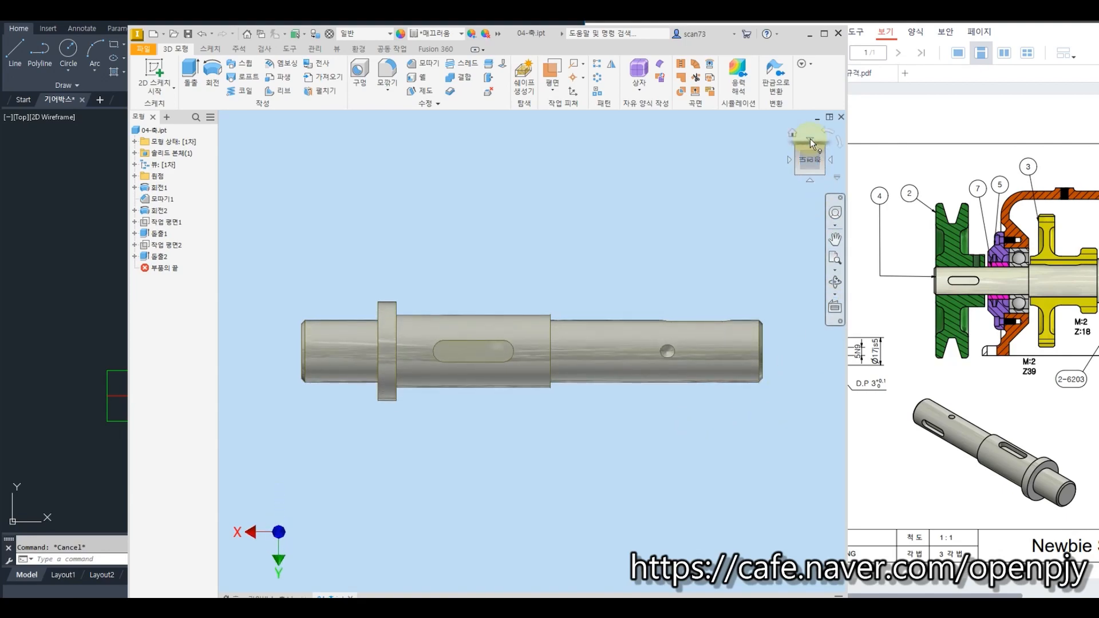
pyautogui.click(810, 139)
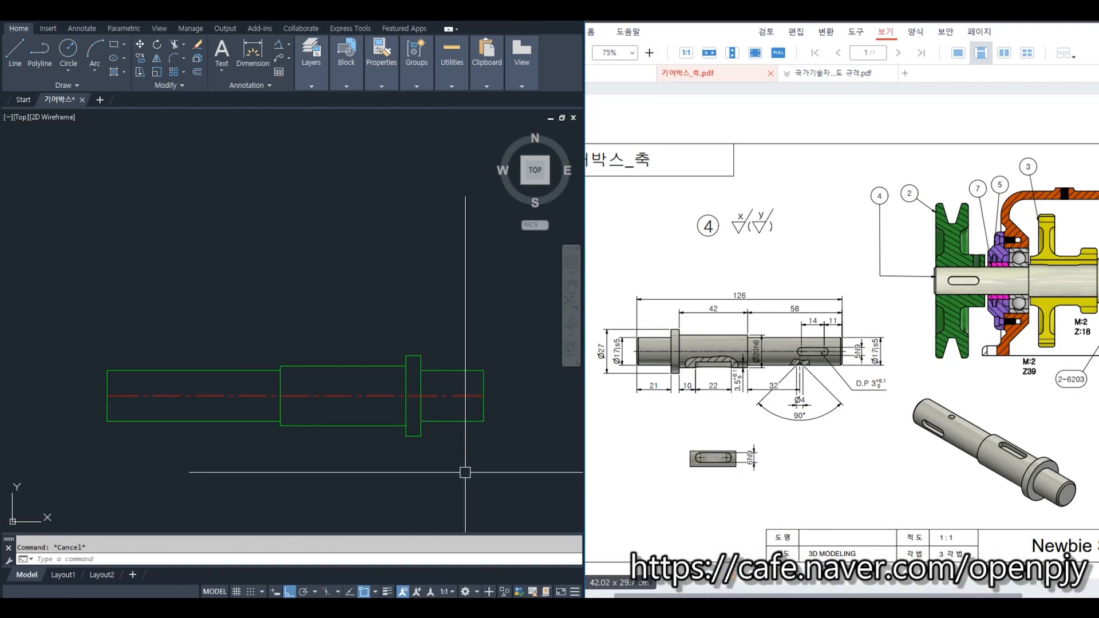
# Step: Mirror the whole shaft outline about the vertical step line between the 42 and 58 mm sections, erasing the source objects
pyautogui.write('MI')
pyautogui.press('Return')
pyautogui.click(503, 501)
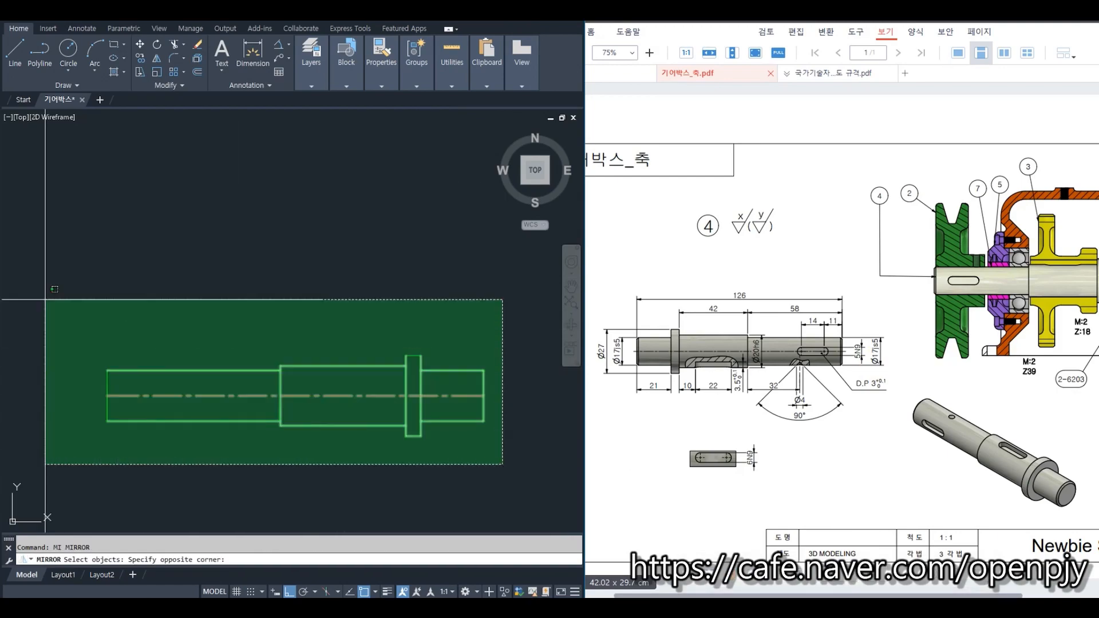
pyautogui.click(14, 294)
pyautogui.press('Return')
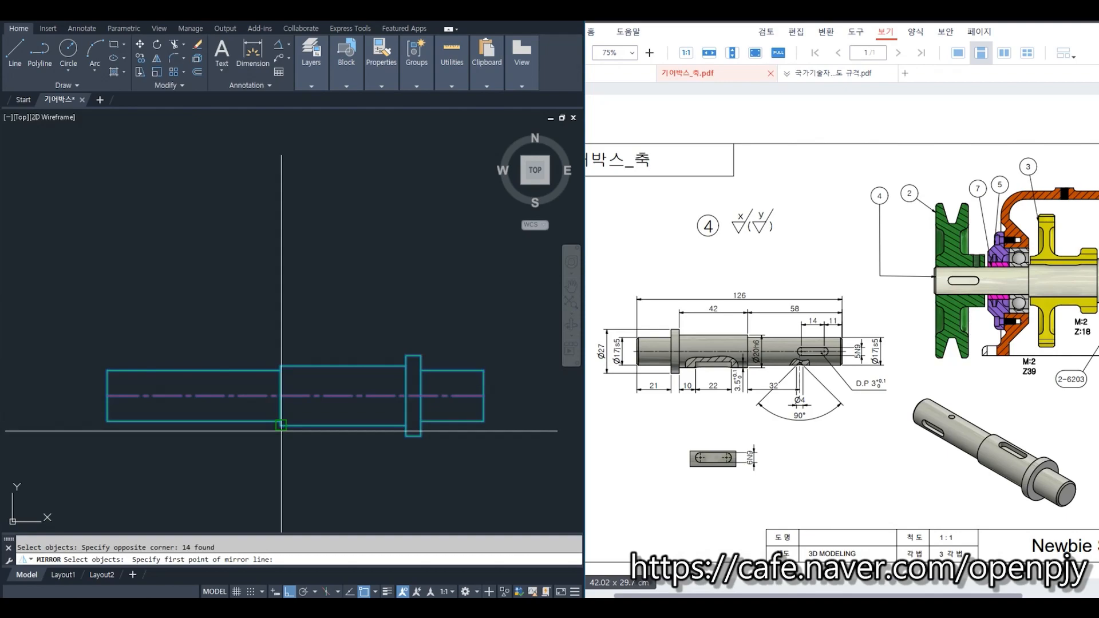
pyautogui.click(280, 365)
pyautogui.click(283, 365)
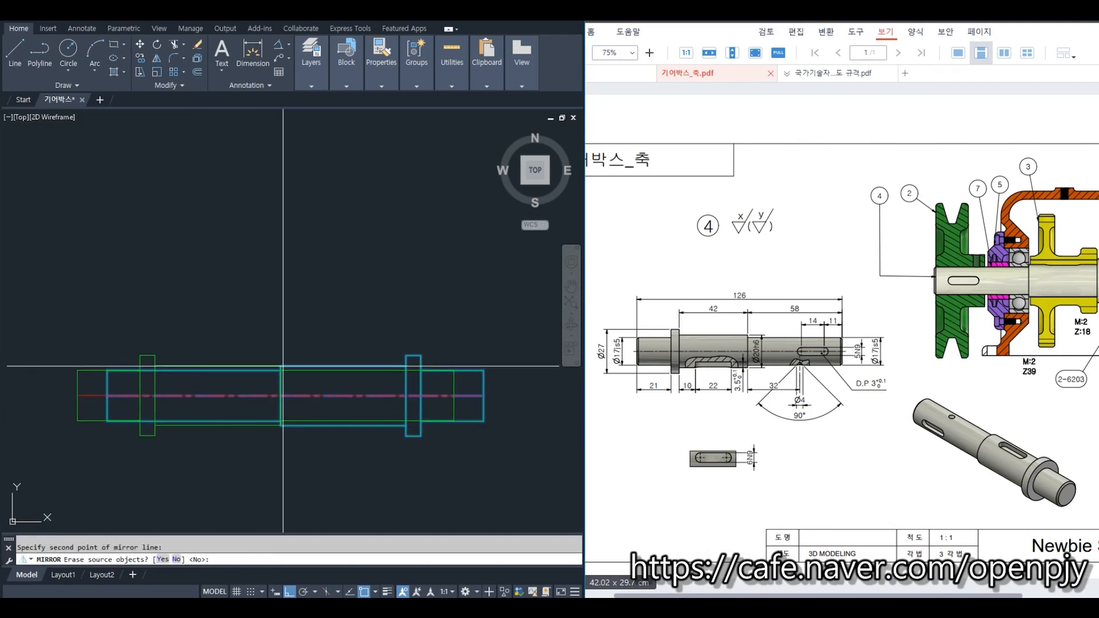
pyautogui.press('Return')
pyautogui.moveTo(254, 476)
pyautogui.mouseDown(button='middle')
pyautogui.moveTo(350, 450)
pyautogui.moveTo(276, 438)
pyautogui.moveTo(270, 416)
pyautogui.mouseUp(button='middle')
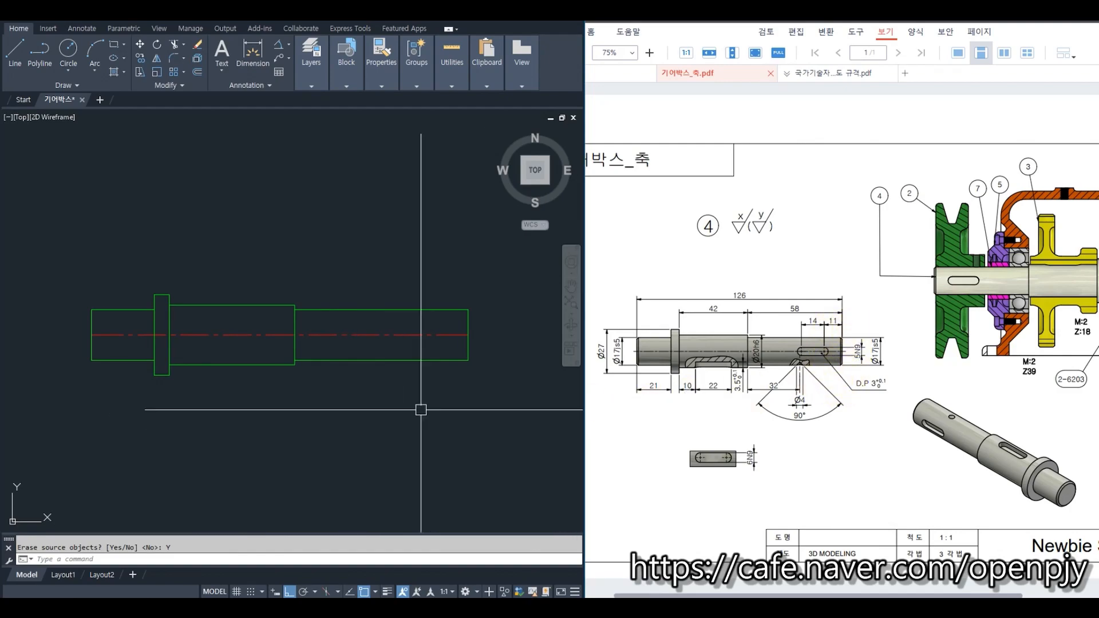
# Step: Chamfer the lower and upper corners at the free end of the shaft's 58 mm section
pyautogui.write('cha')
pyautogui.press('Return')
pyautogui.click(458, 359)
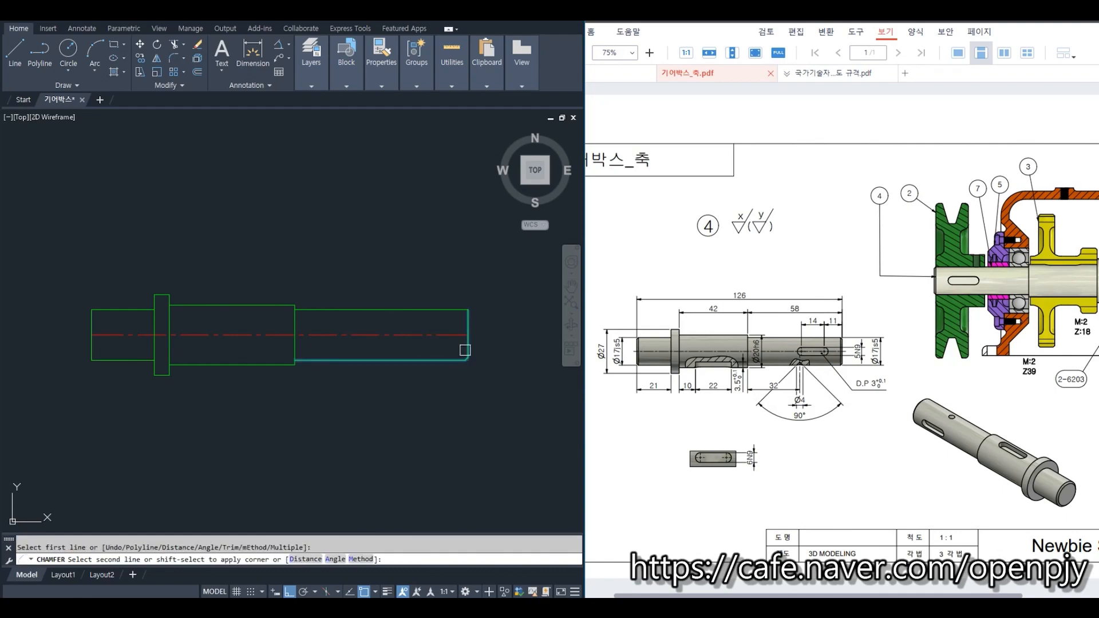
pyautogui.click(471, 320)
pyautogui.click(459, 310)
pyautogui.scroll(4, 458, 319)
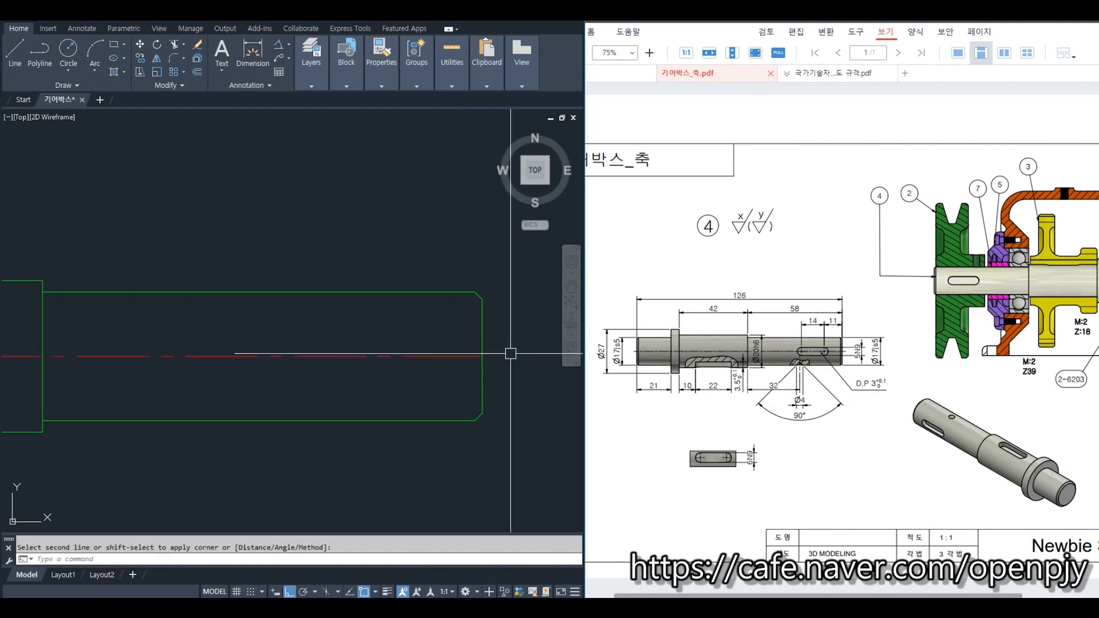
# Step: Draw a vertical chamfer edge line joining the upper and lower chamfer corners at the end of the 58 mm section
pyautogui.click(482, 353)
pyautogui.write('l')
pyautogui.press('Return')
pyautogui.click(475, 293)
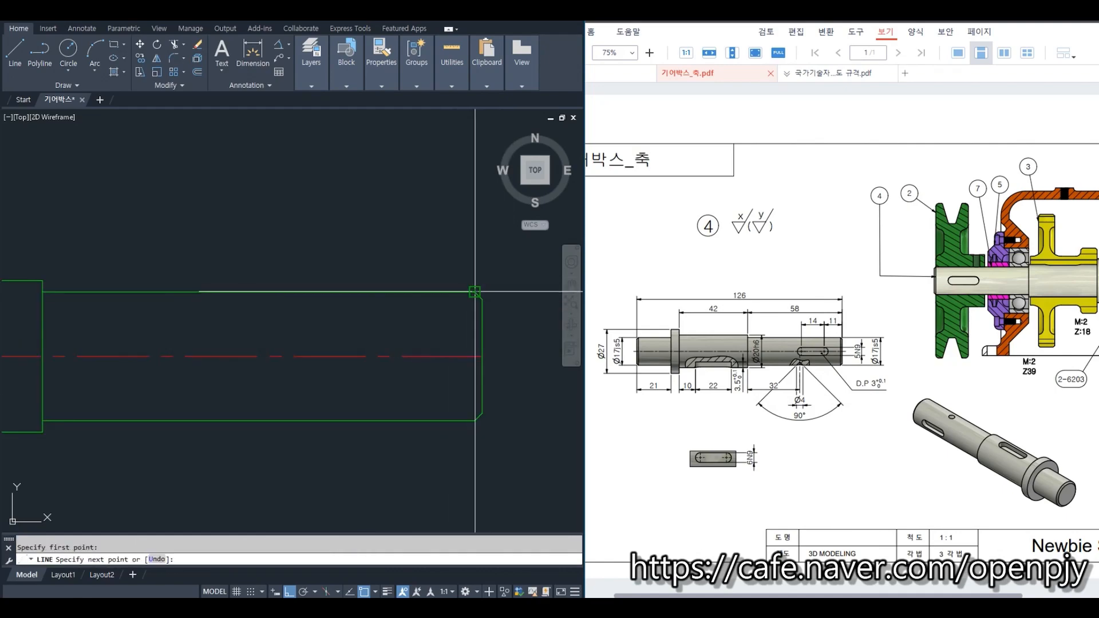
pyautogui.click(475, 421)
pyautogui.press('Return')
pyautogui.scroll(-4, 504, 431)
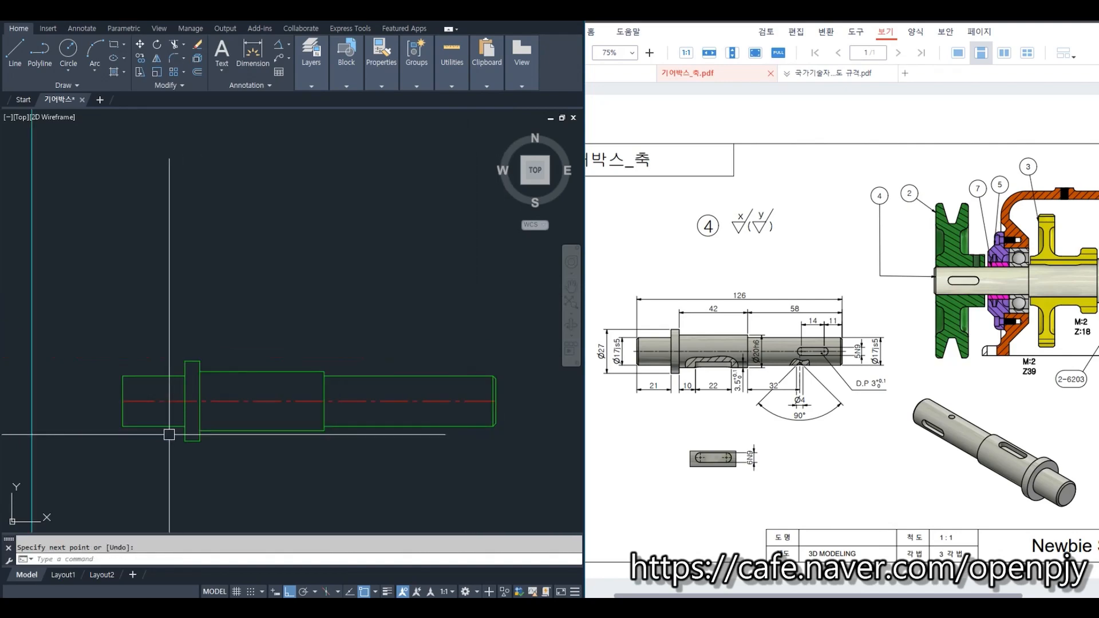
# Step: Chamfer both corners at the free end of the 21 mm section and draw the vertical chamfer edge line between them
pyautogui.scroll(2, 170, 435)
pyautogui.moveTo(157, 445); pyautogui.dragTo(171, 445, button='middle')
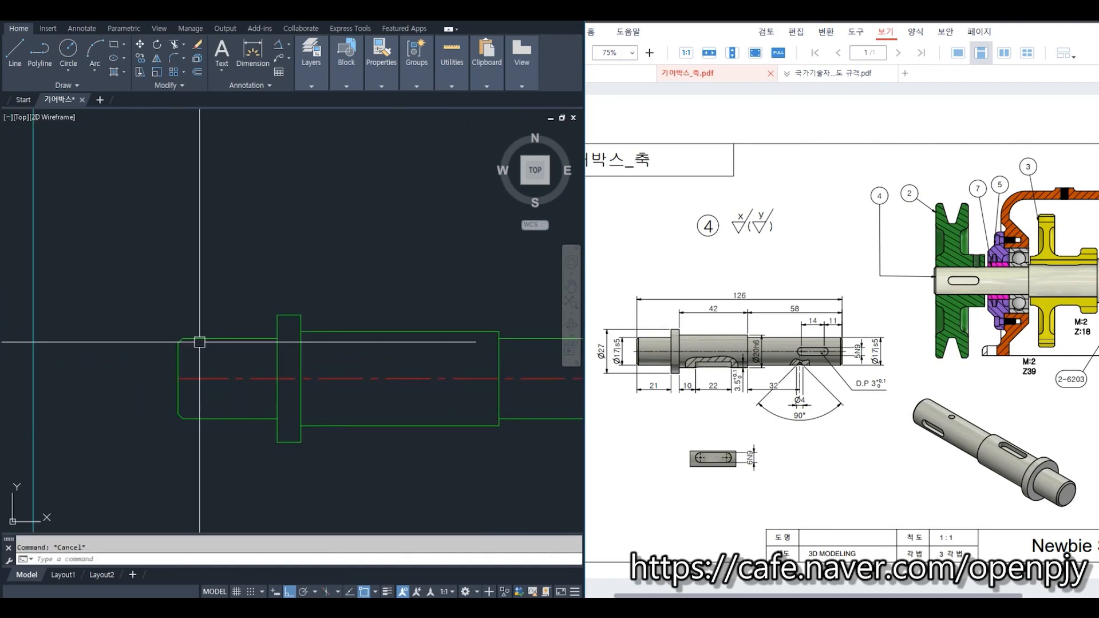
pyautogui.write('l')
pyautogui.press('Return')
pyautogui.scroll(2, 201, 343)
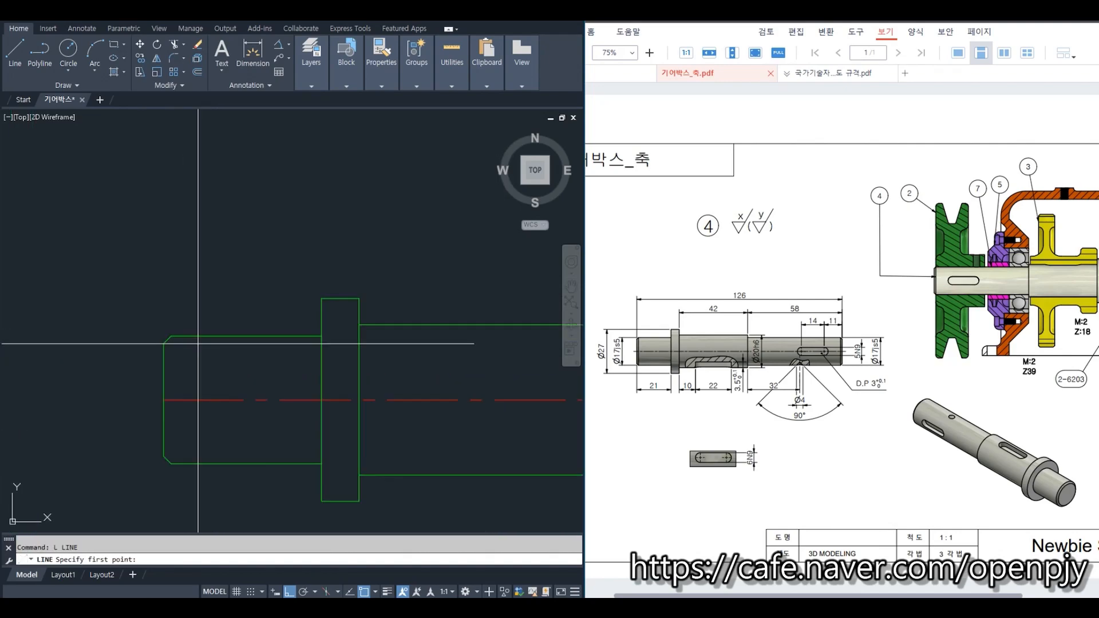
pyautogui.click(171, 336)
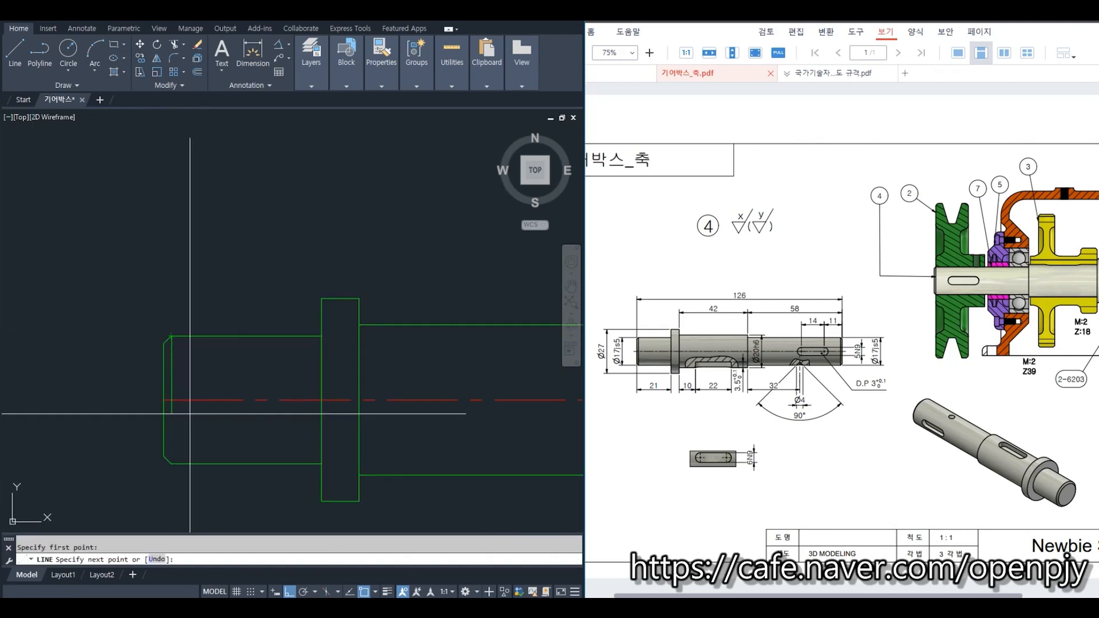
pyautogui.click(171, 463)
pyautogui.press('Escape')
pyautogui.scroll(-4, 171, 463)
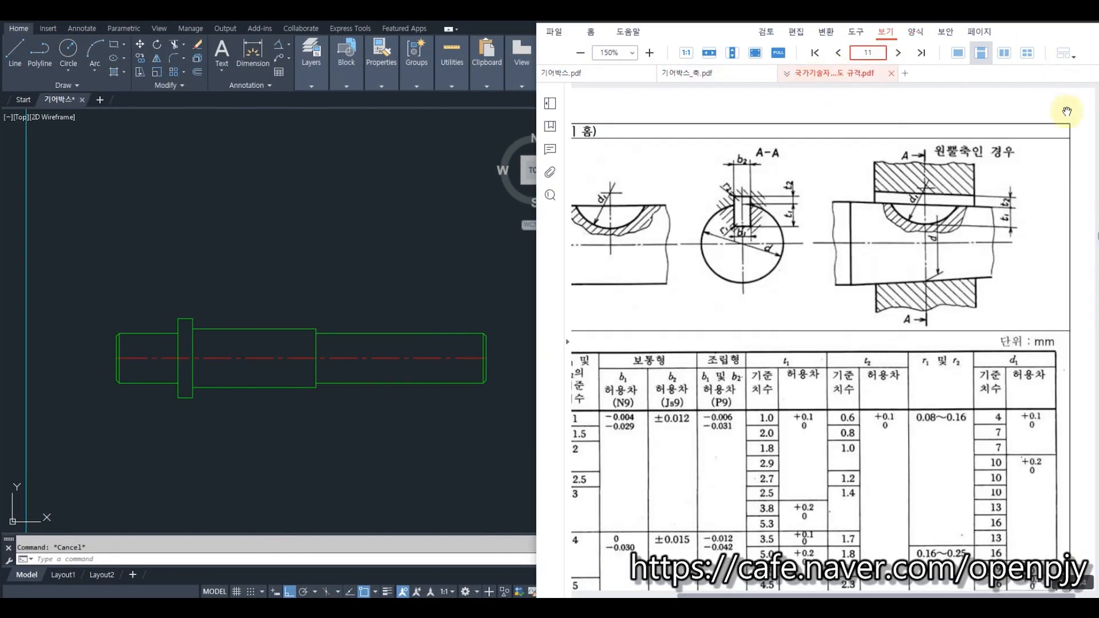
# Step: Look up the keyway depth for the shaft diameter in the standards PDF's key table, and return to the shaft drawing
pyautogui.scroll(6, 973, 235)
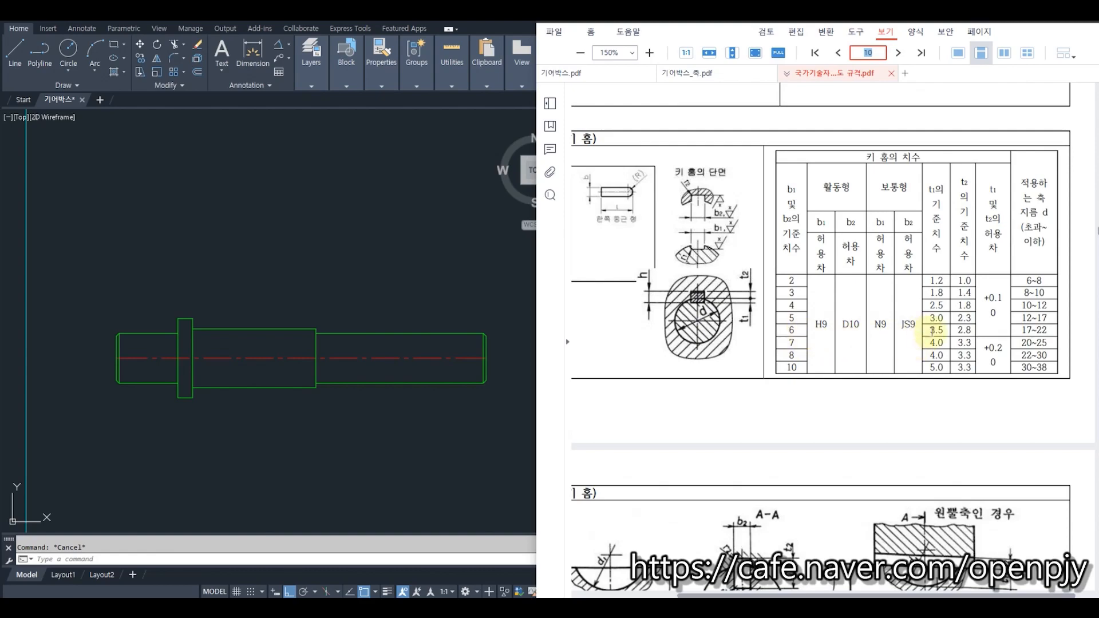
pyautogui.click(703, 73)
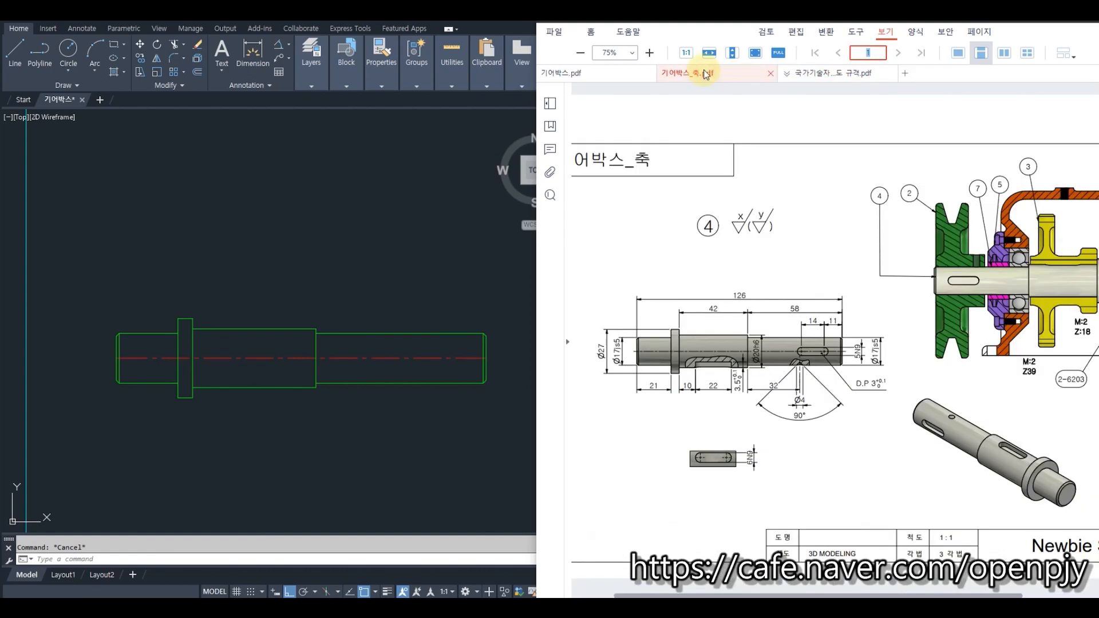
pyautogui.click(238, 419)
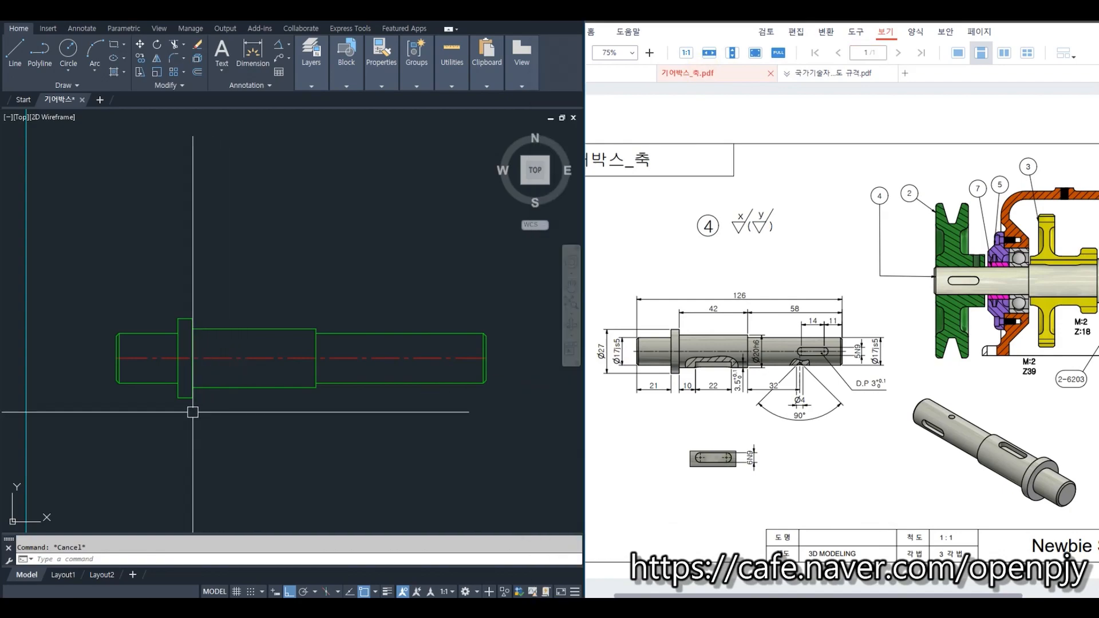
# Step: Offset the collar's edge line by 10 mm into the 42 mm section to locate the keyway's start
pyautogui.scroll(2, 226, 417)
pyautogui.write('o')
pyautogui.press('Return')
pyautogui.write('10')
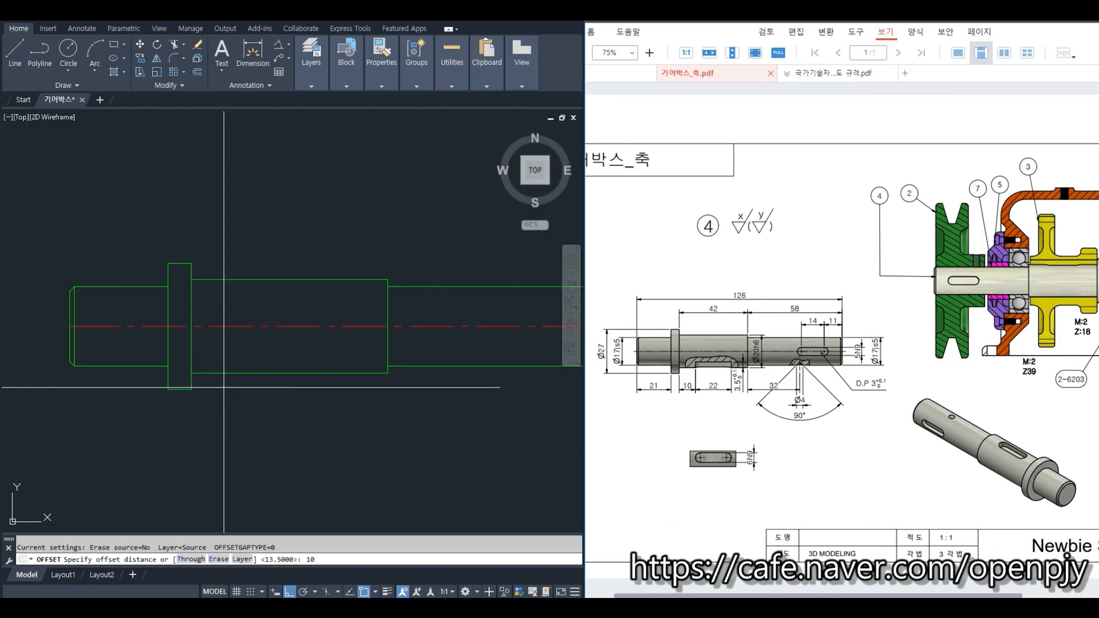
pyautogui.press('Return')
pyautogui.click(192, 358)
pyautogui.click(237, 354)
pyautogui.press('Escape')
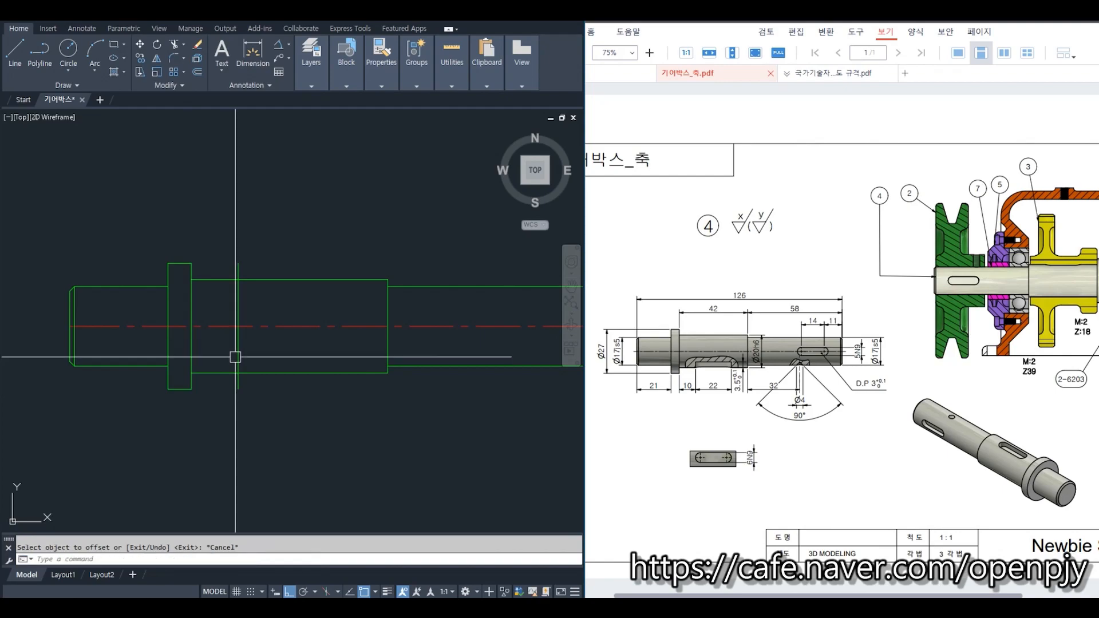
# Step: Offset the keyway start line by 22 mm along the shaft to locate the keyway's other end
pyautogui.write('o')
pyautogui.press('Return')
pyautogui.write('2')
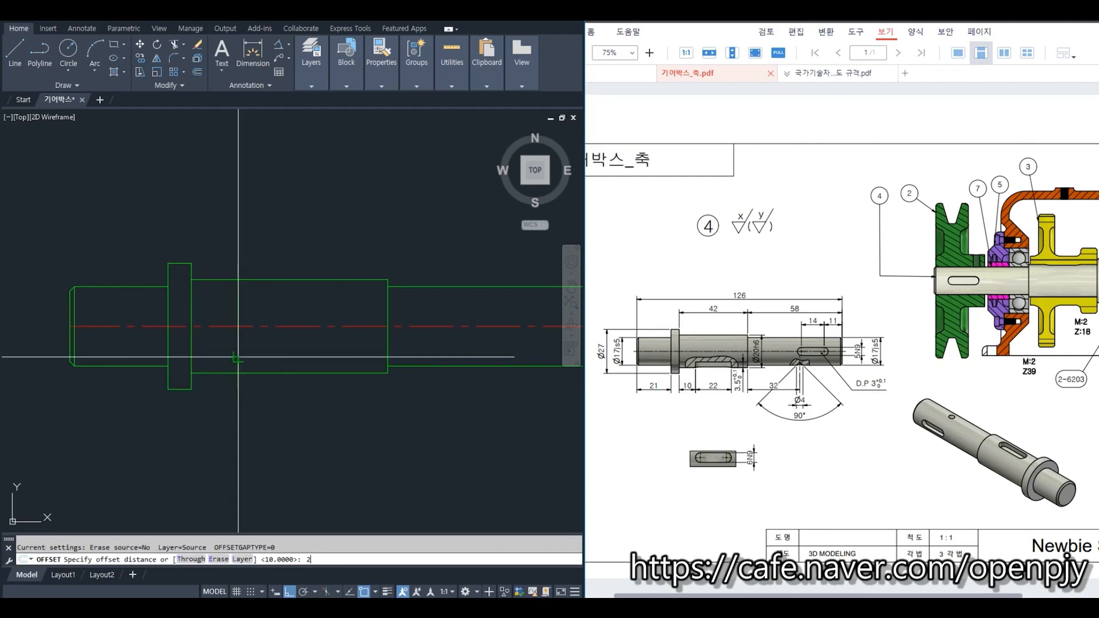
pyautogui.write('2')
pyautogui.press('Return')
pyautogui.click(238, 358)
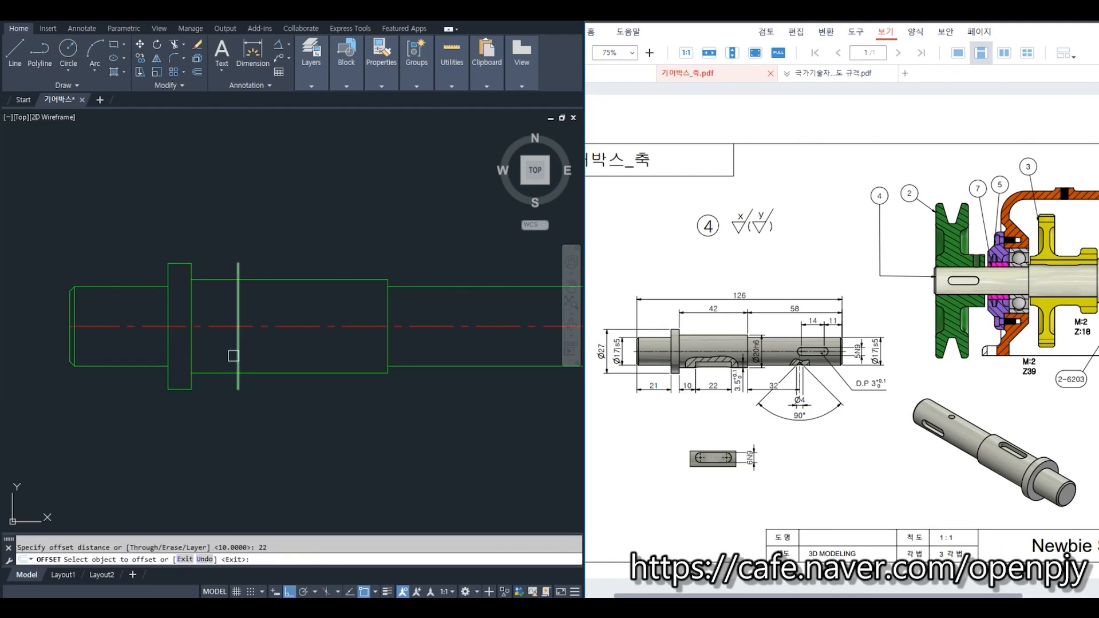
pyautogui.click(275, 361)
pyautogui.press('Escape')
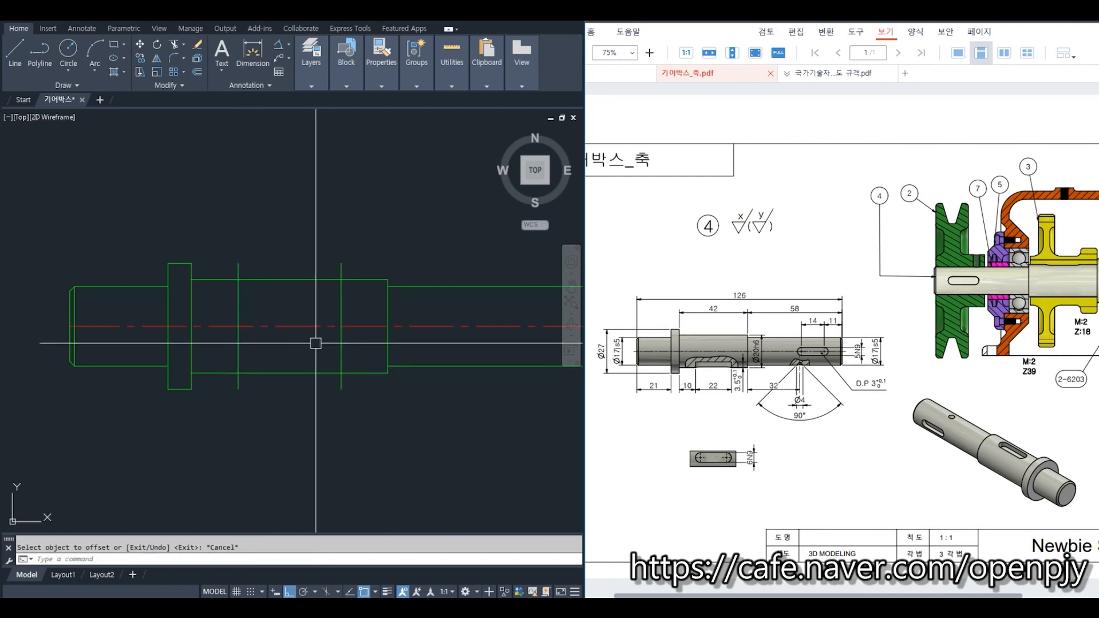
# Step: Offset the lower edge of the 42 mm section inward by 3.5 mm for the keyway's depth
pyautogui.press('Return')
pyautogui.write('3.5')
pyautogui.press('Return')
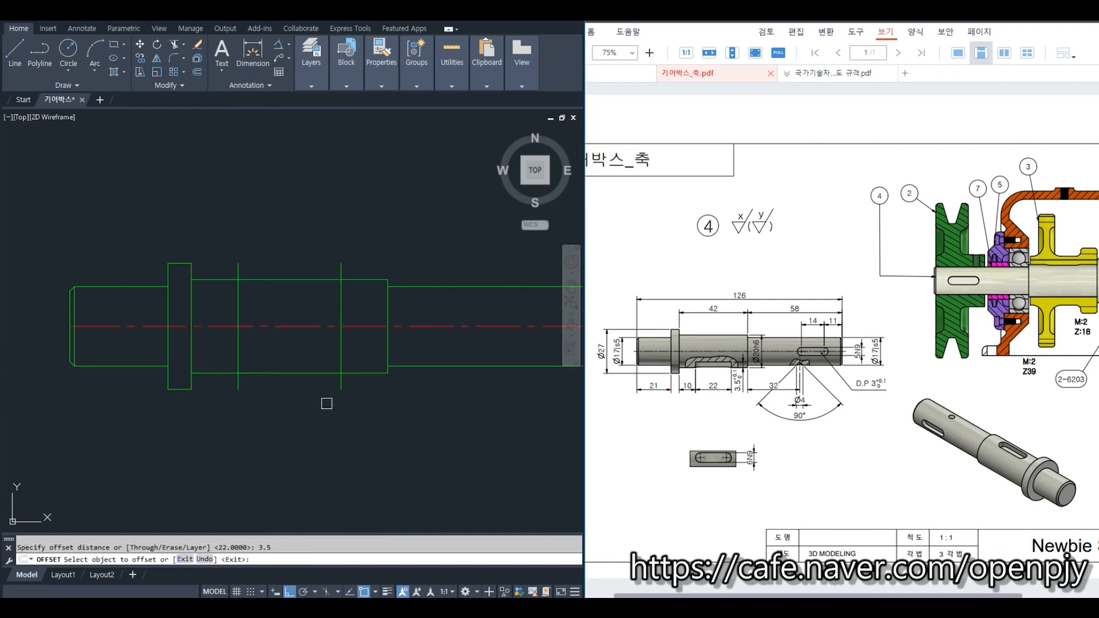
pyautogui.click(294, 373)
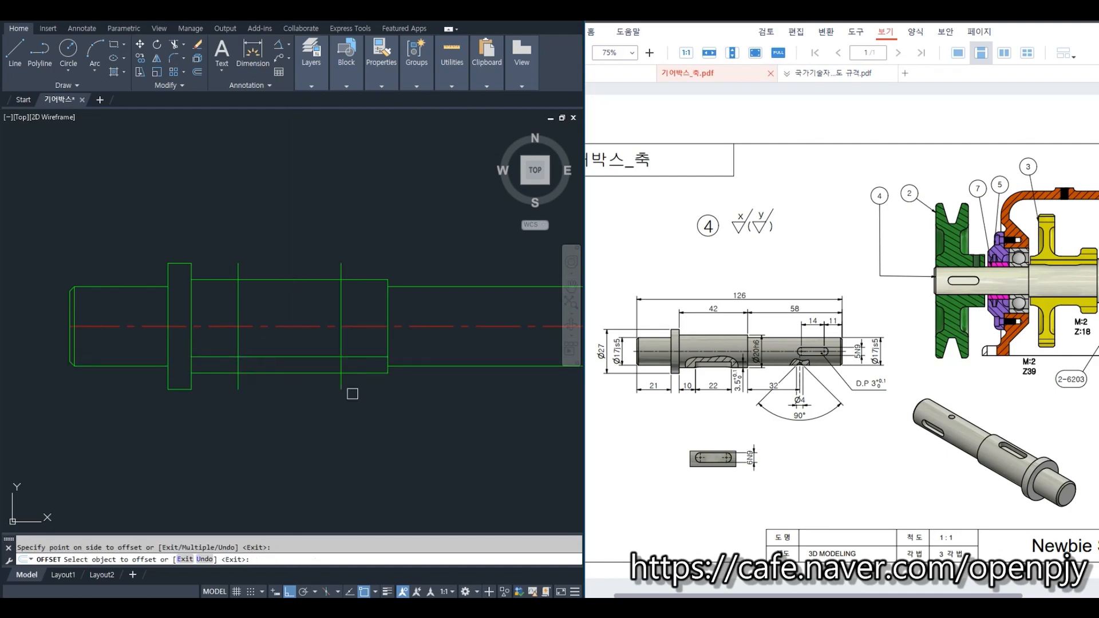
pyautogui.press('Escape')
# Step: Fillet the keyway depth line with both keyway end lines to form sharp corners
pyautogui.write('f')
pyautogui.press('Return')
pyautogui.click(241, 368)
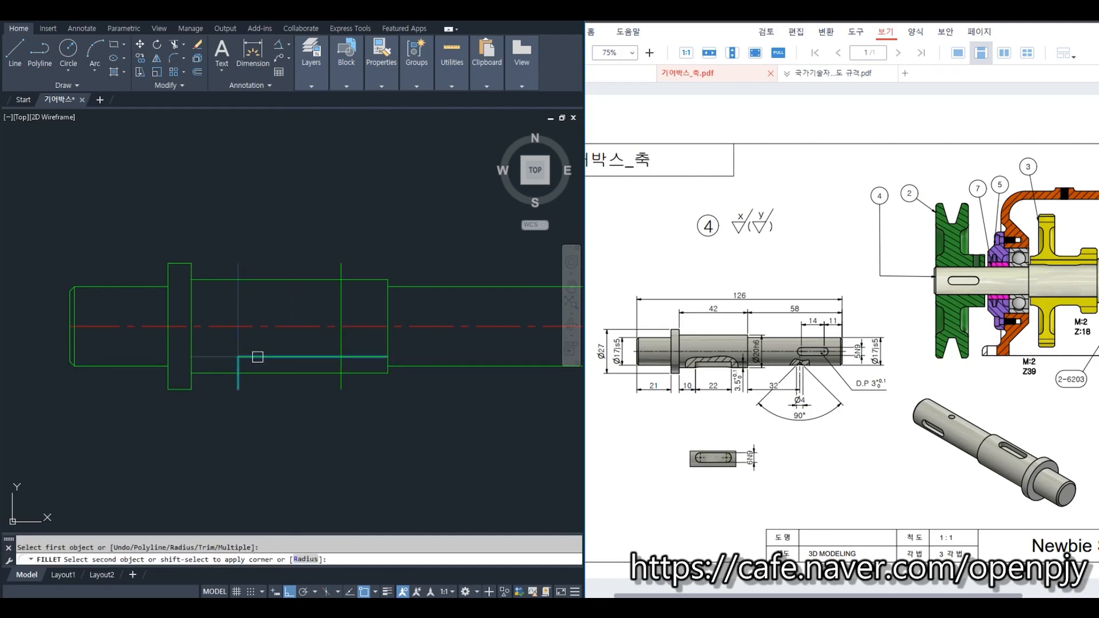
pyautogui.click(258, 357)
pyautogui.press('Return')
pyautogui.click(334, 359)
pyautogui.click(343, 364)
pyautogui.press('Escape')
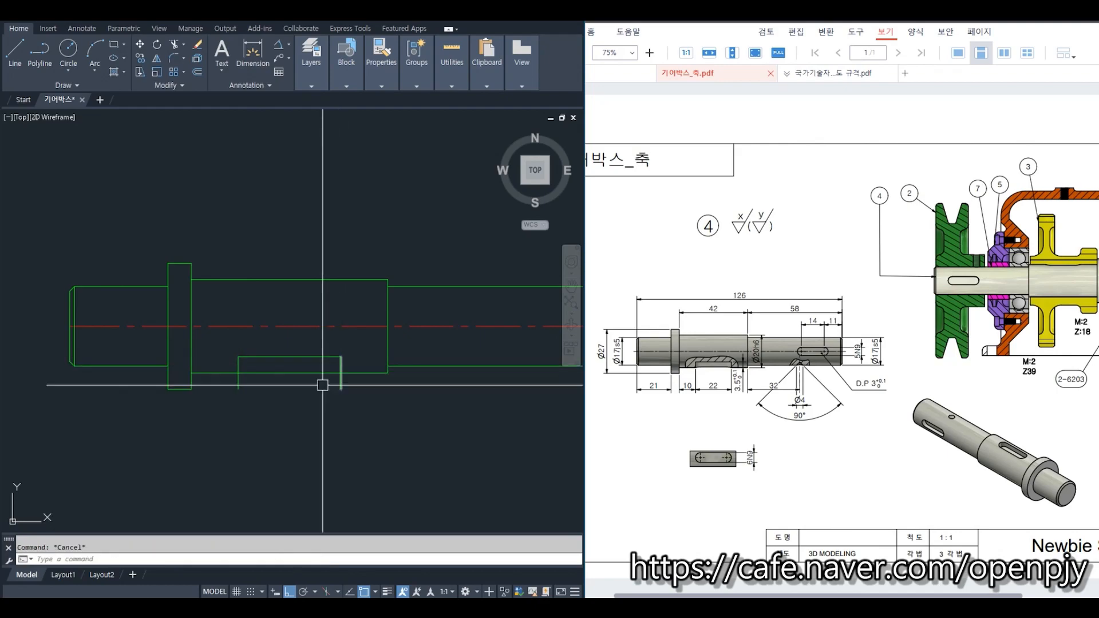
# Step: Trim the keyway end lines where they extend below the shaft's lower edge
pyautogui.write('tr')
pyautogui.press('Return')
pyautogui.click(304, 373)
pyautogui.press('Return')
pyautogui.click(400, 412)
pyautogui.click(220, 383)
pyautogui.press('Escape')
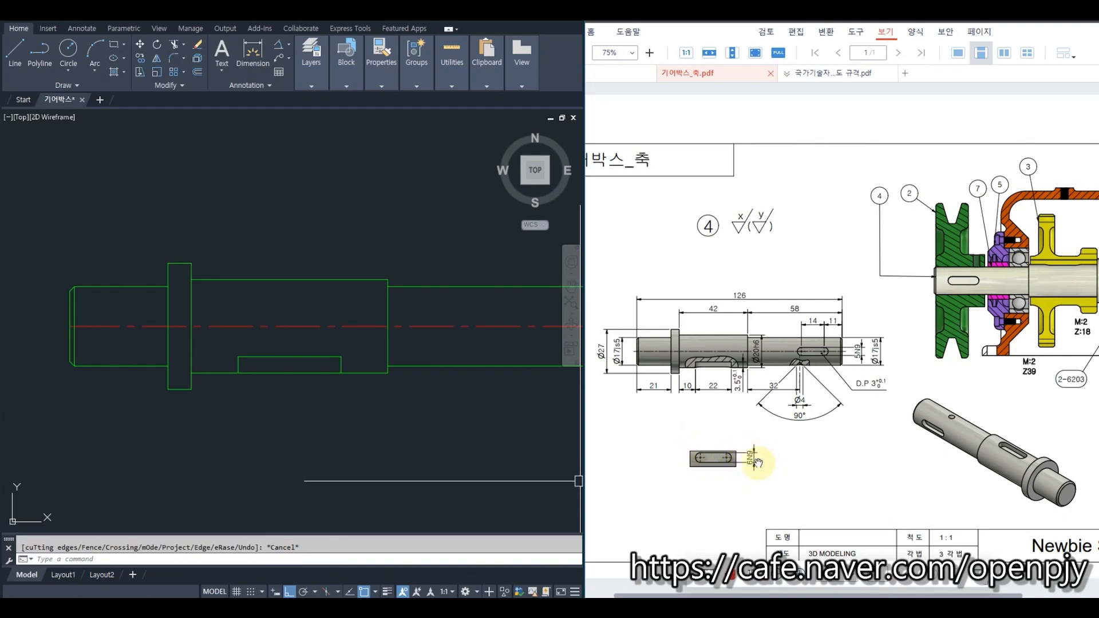
# Step: Offset both keyway end lines 3 mm inward to locate the centres of the keyway's rounded ends
pyautogui.scroll(4, 218, 366)
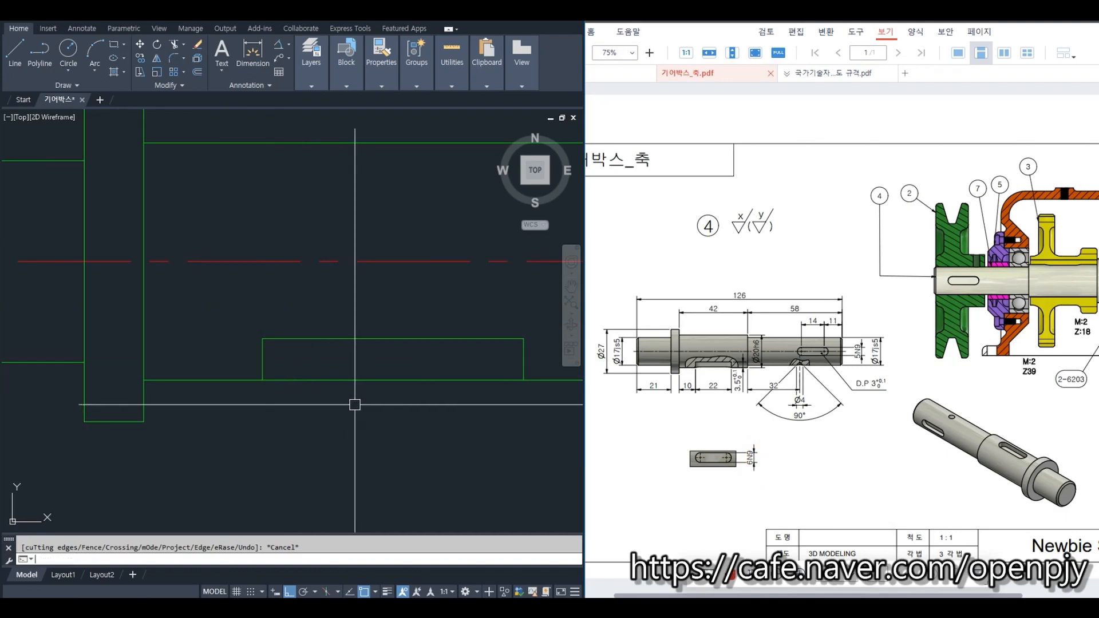
pyautogui.write('o')
pyautogui.press('space')
pyautogui.write('3')
pyautogui.press('space')
pyautogui.click(262, 361)
pyautogui.click(332, 364)
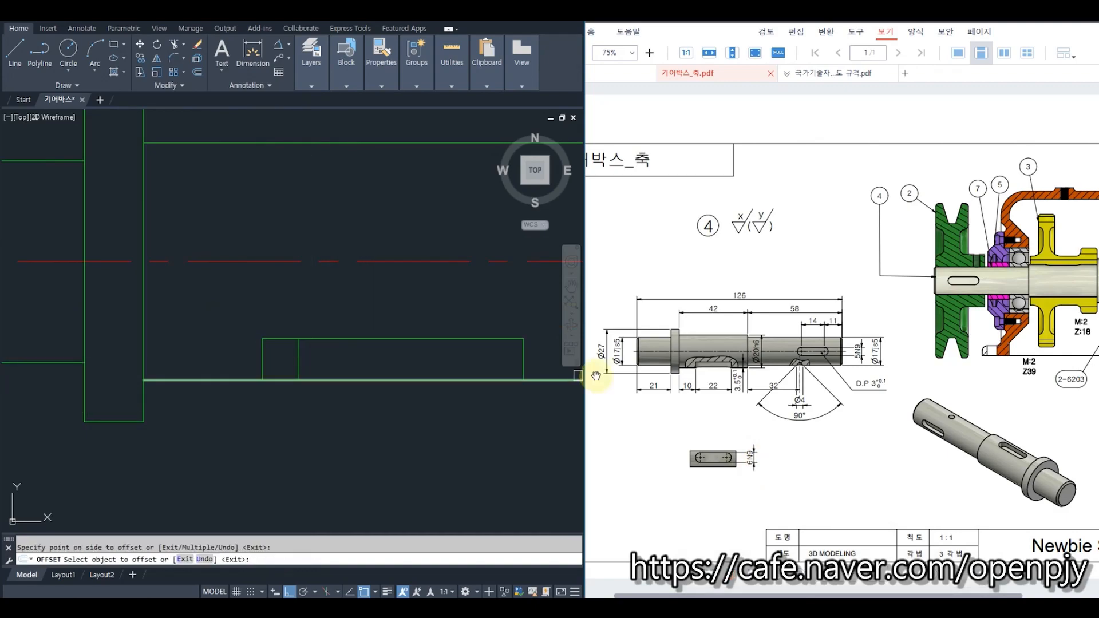
pyautogui.click(524, 358)
pyautogui.click(470, 309)
pyautogui.press('Escape')
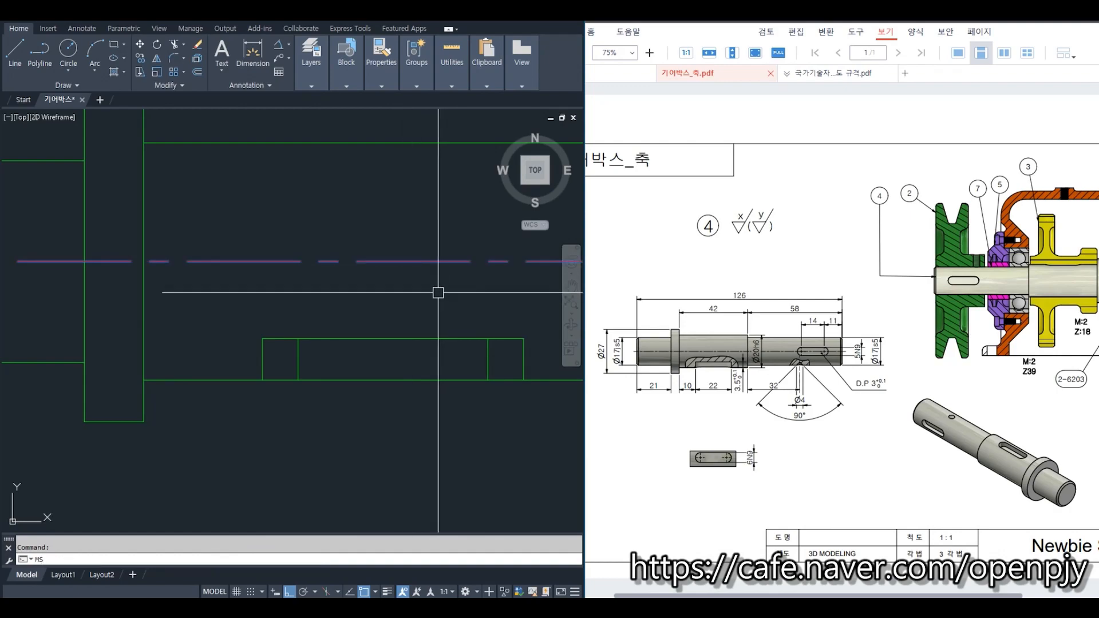
# Step: Match the two inner keyway lines to the red axis centre line and lengthen them past the keyway at both ends
pyautogui.write('M')
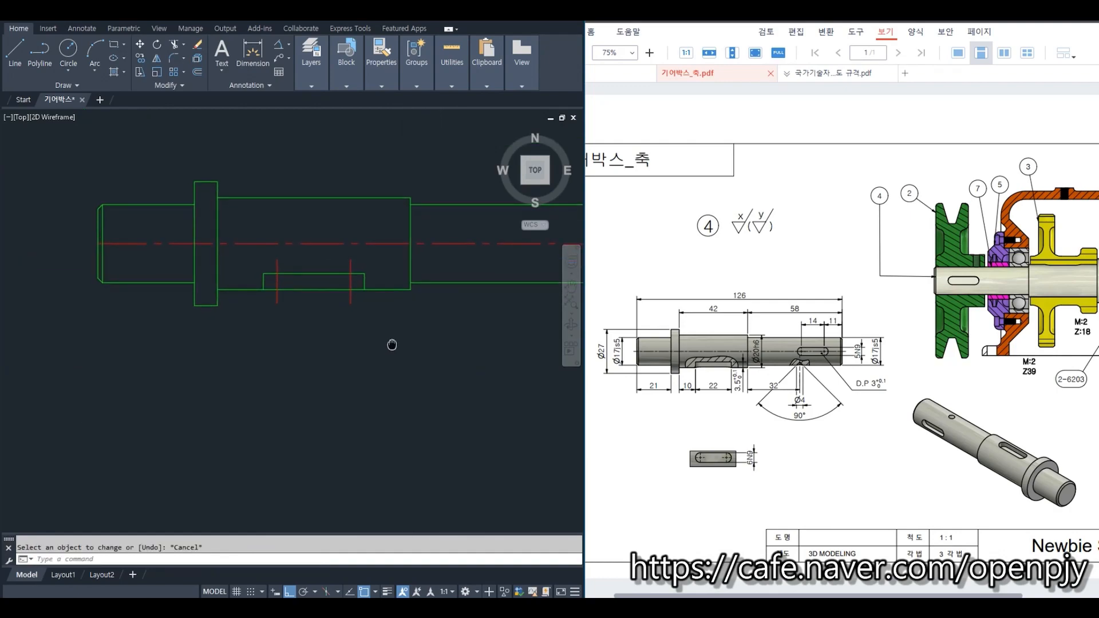
pyautogui.moveTo(392, 343); pyautogui.dragTo(380, 351, button='middle')
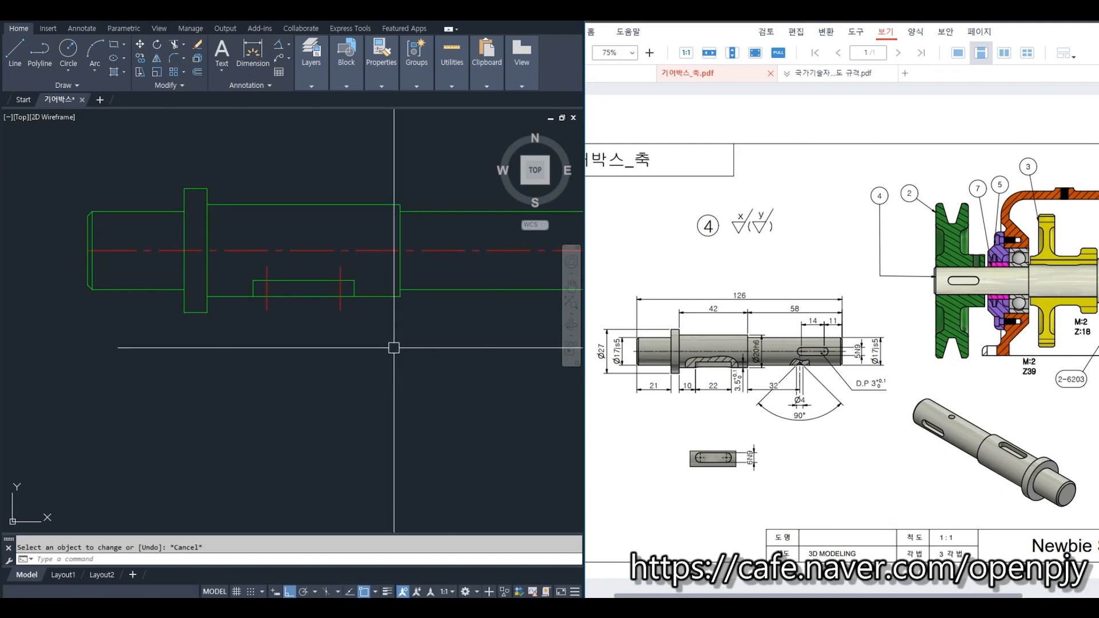
pyautogui.scroll(-2, 395, 355)
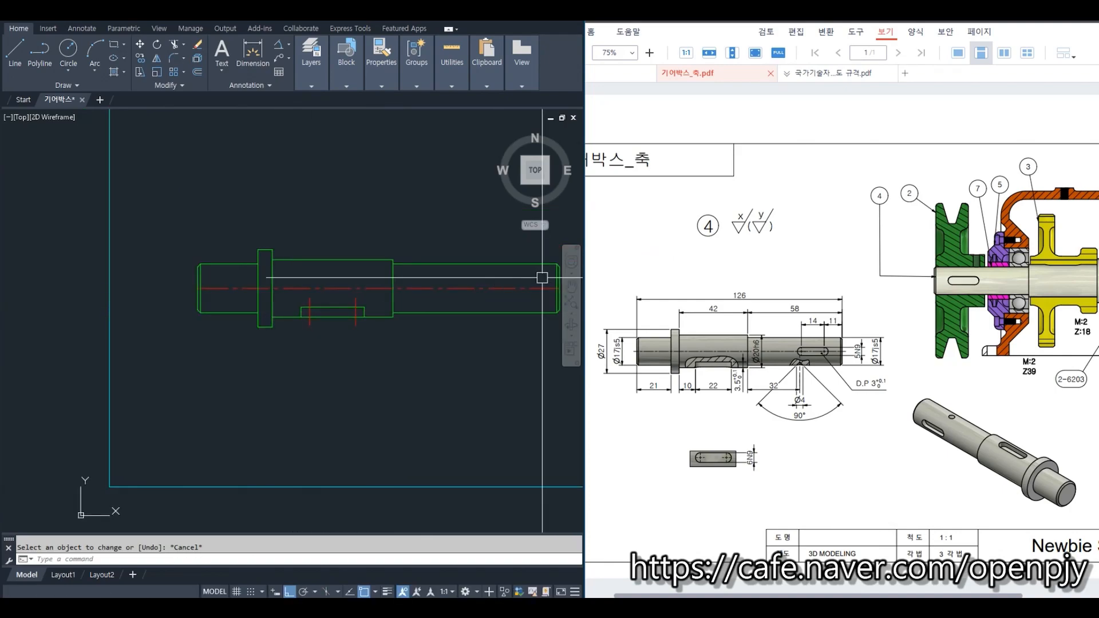
# Step: Examine the keyway and the hole on the 04-축.ipt shaft in Inventor from another side, and return to AutoCAD
pyautogui.moveTo(1096, 86); pyautogui.dragTo(509, 49)
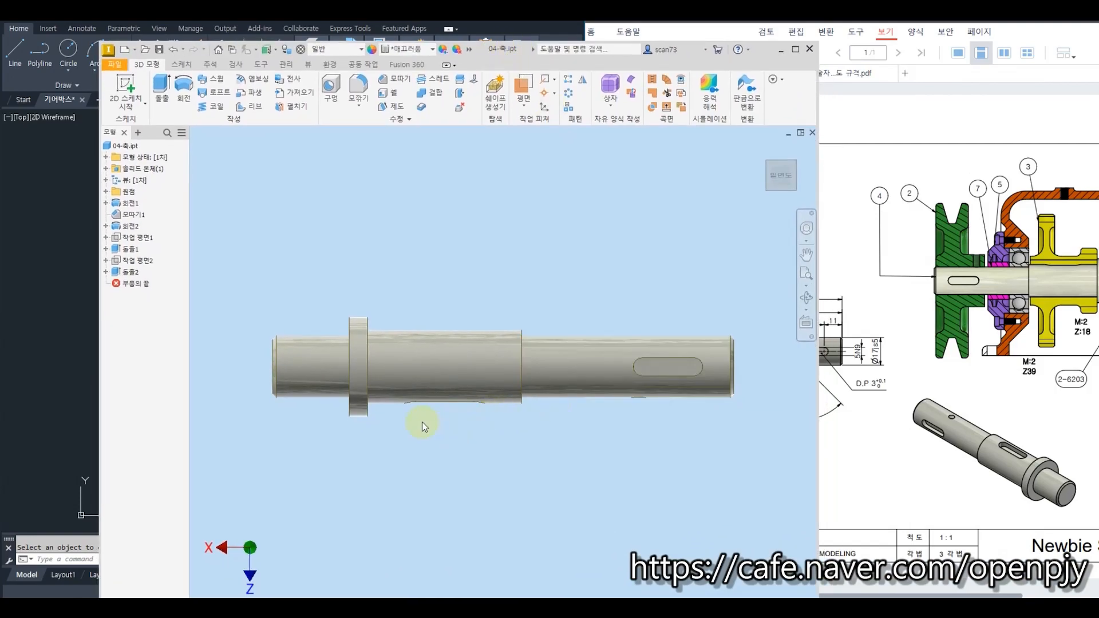
pyautogui.click(782, 195)
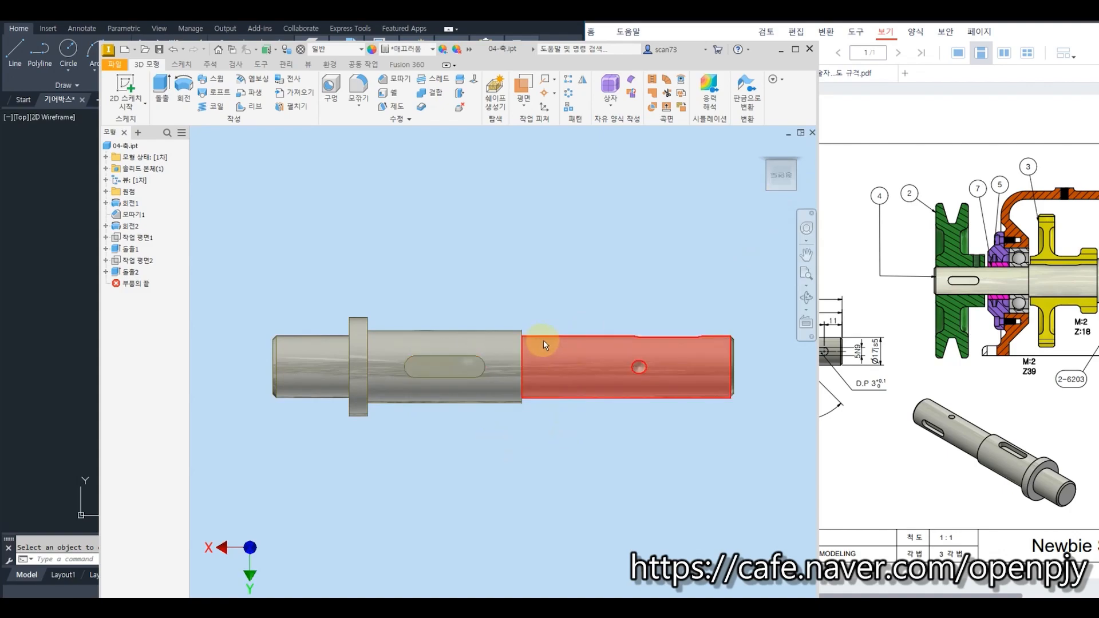
pyautogui.click(456, 376)
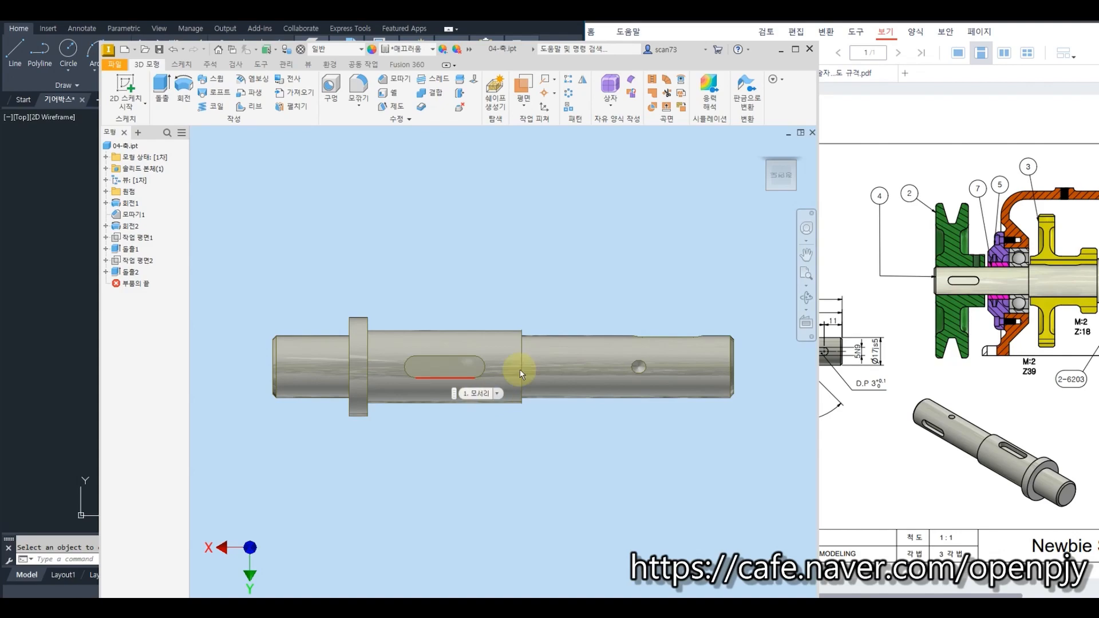
pyautogui.moveTo(503, 66); pyautogui.dragTo(541, 72)
pyautogui.click(818, 54)
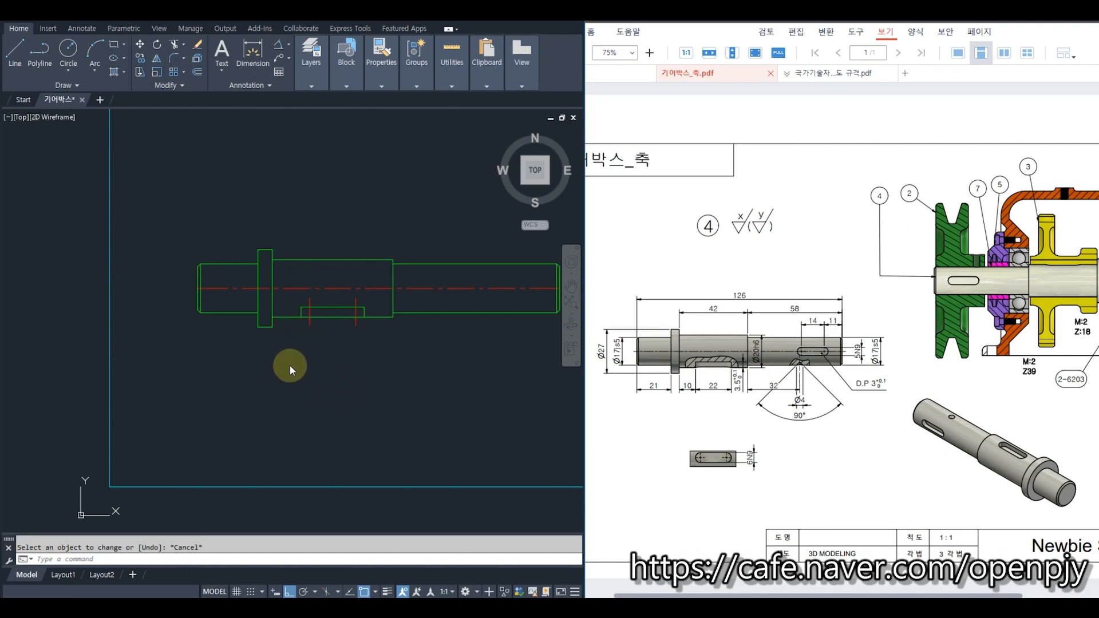
# Step: Project two vertical rays straight down from the lower ends of the keyway's red centre lines
pyautogui.scroll(2, 302, 356)
pyautogui.write('ray')
pyautogui.press('Return')
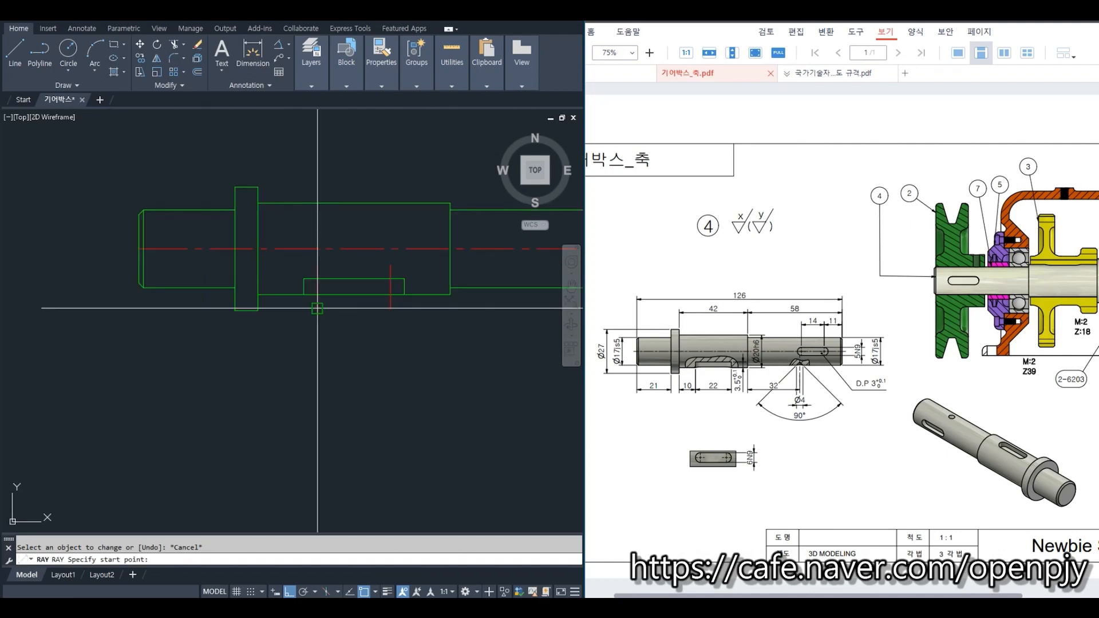
pyautogui.click(317, 309)
pyautogui.click(320, 372)
pyautogui.press('space')
pyautogui.write('ray')
pyautogui.press('space')
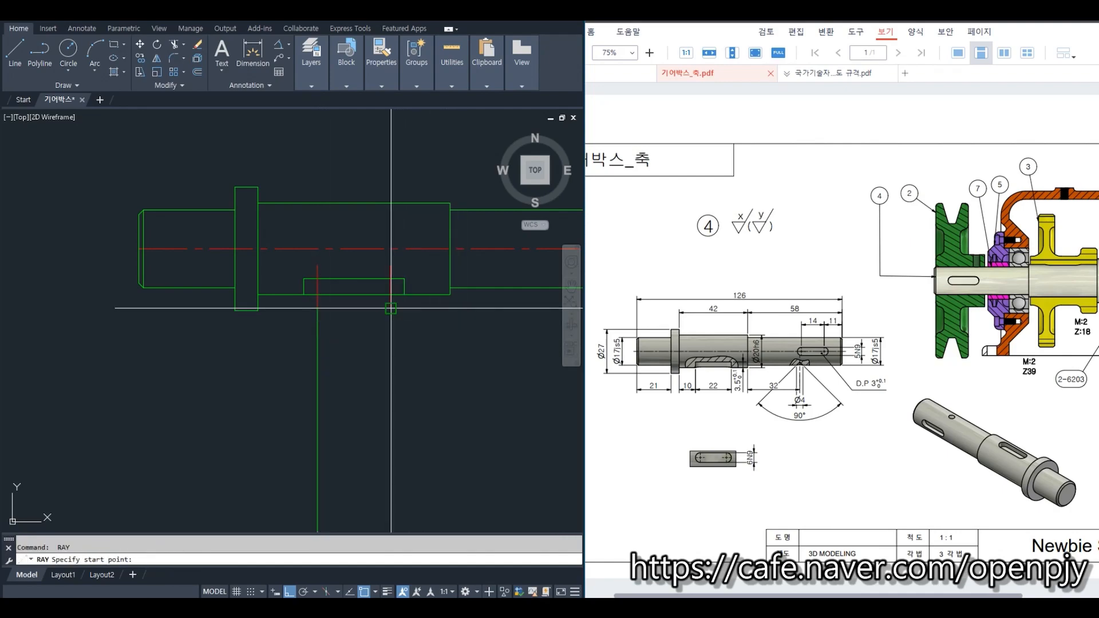
pyautogui.click(391, 308)
pyautogui.click(391, 409)
pyautogui.press('space')
# Step: Draw a horizontal line across both rays below the shaft and join it to them with zero-radius fillets as square upper corners
pyautogui.moveTo(443, 479); pyautogui.dragTo(405, 418, button='middle')
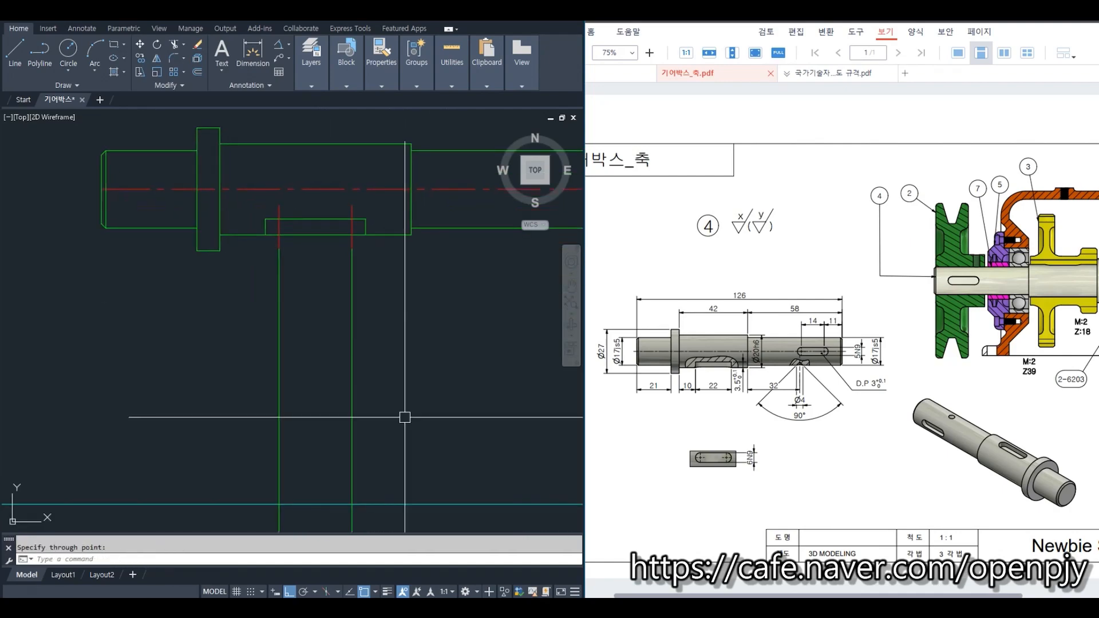
pyautogui.write('l')
pyautogui.press('space')
pyautogui.click(231, 415)
pyautogui.click(390, 415)
pyautogui.press('space')
pyautogui.write('f')
pyautogui.press('space')
pyautogui.click(298, 415)
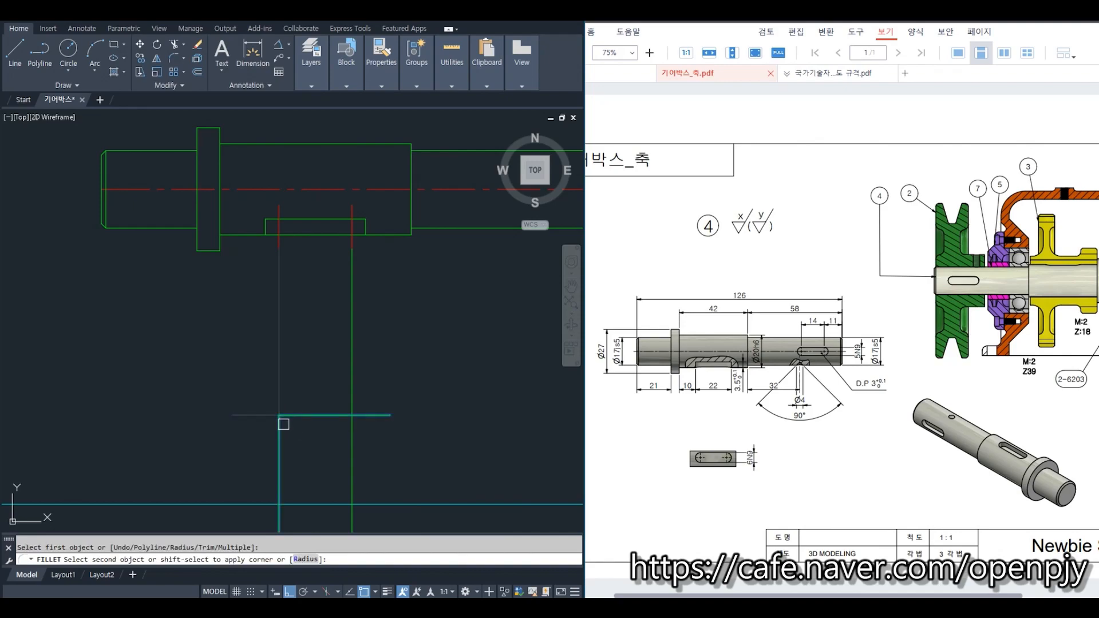
pyautogui.click(281, 425)
pyautogui.click(350, 426)
pyautogui.press('Escape')
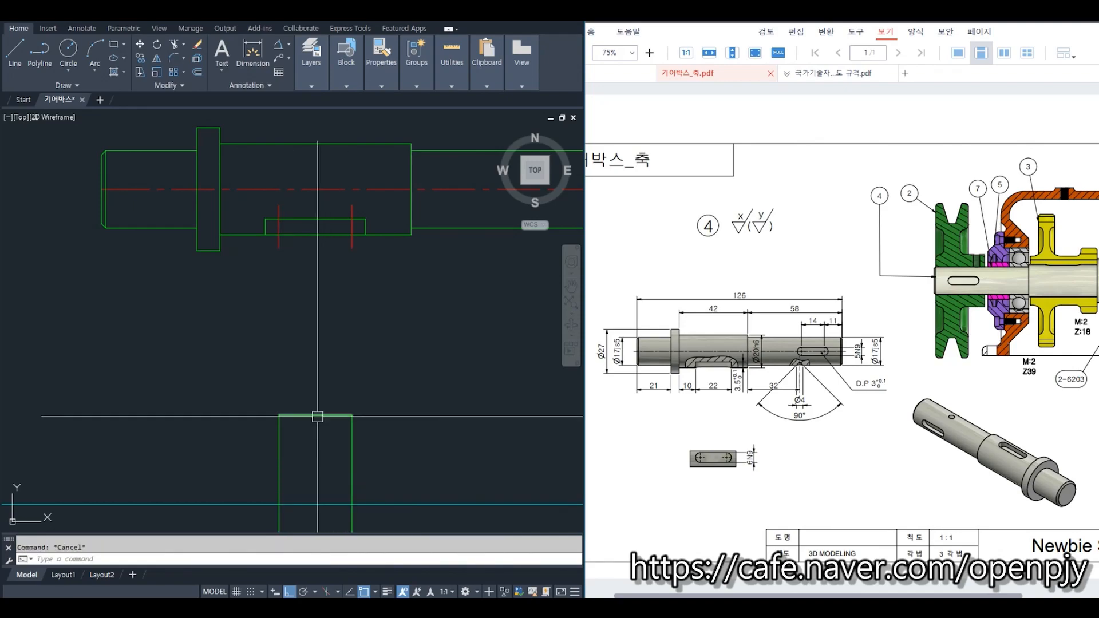
# Step: Offset the horizontal line between the rays 6 mm downward for the keyway's width
pyautogui.write('o')
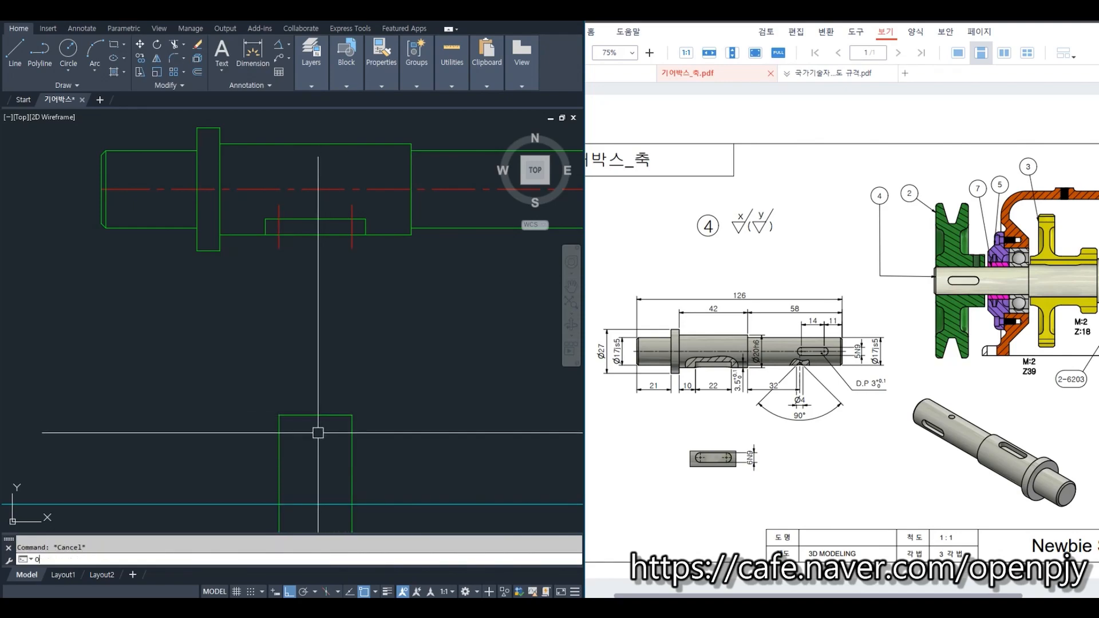
pyautogui.press('space')
pyautogui.write('6')
pyautogui.press('space')
pyautogui.click(312, 417)
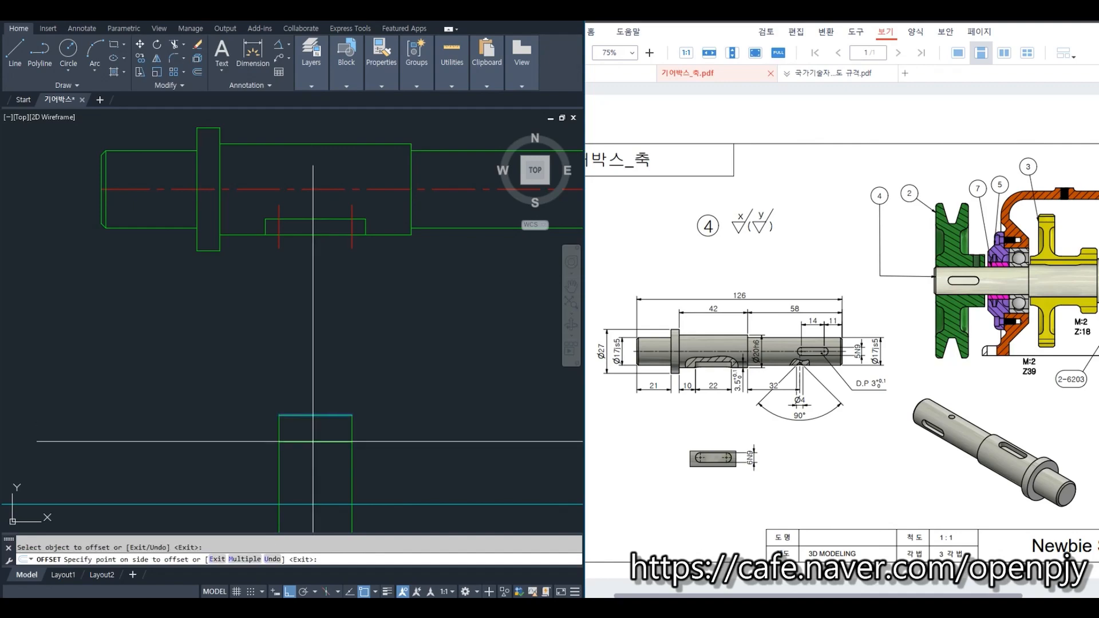
pyautogui.click(313, 441)
pyautogui.press('Escape')
# Step: Fillet the two lower corners with zero radius to close the rectangle below the shaft
pyautogui.write('f')
pyautogui.press('space')
pyautogui.click(296, 443)
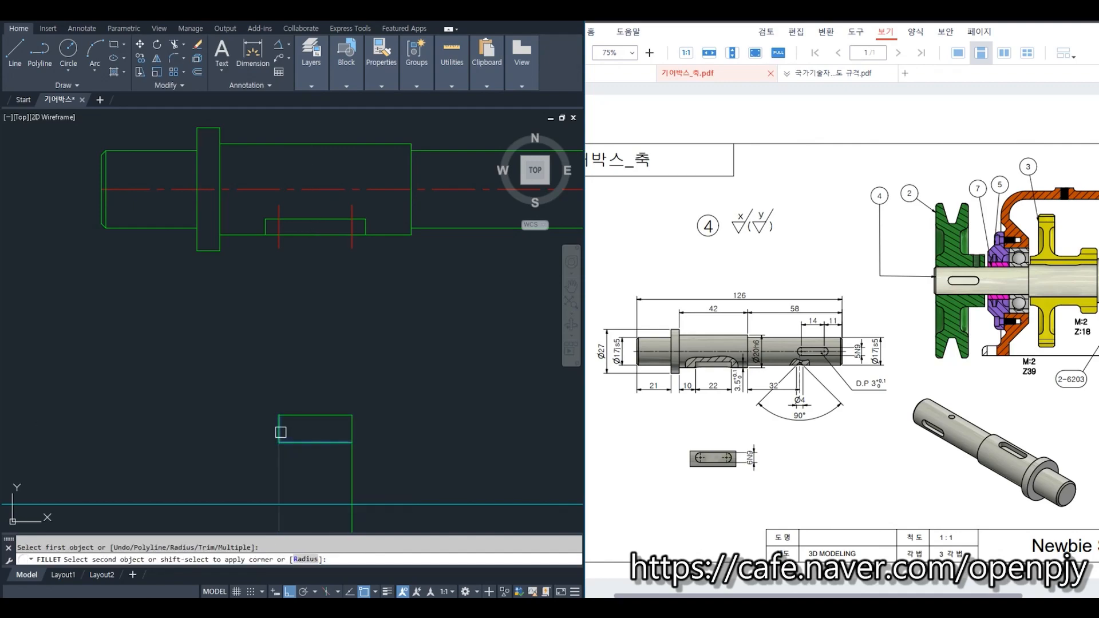
pyautogui.click(279, 433)
pyautogui.press('space')
pyautogui.click(343, 445)
pyautogui.click(350, 430)
pyautogui.press('Escape')
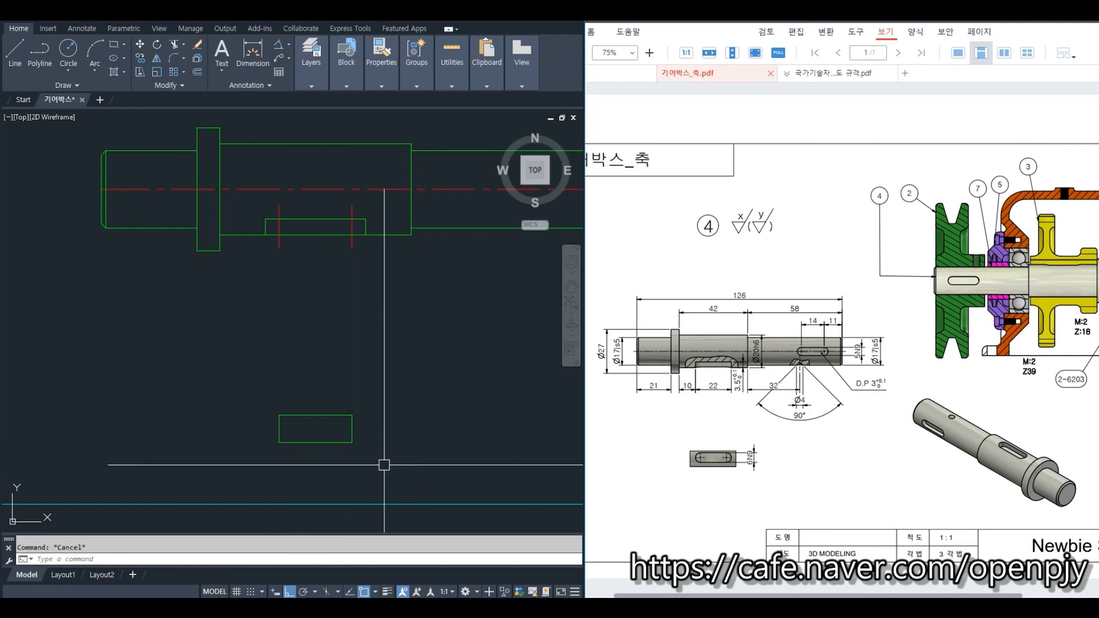
# Step: Round both ends of the rectangle by filleting its parallel upper and lower lines into a slot
pyautogui.press('space')
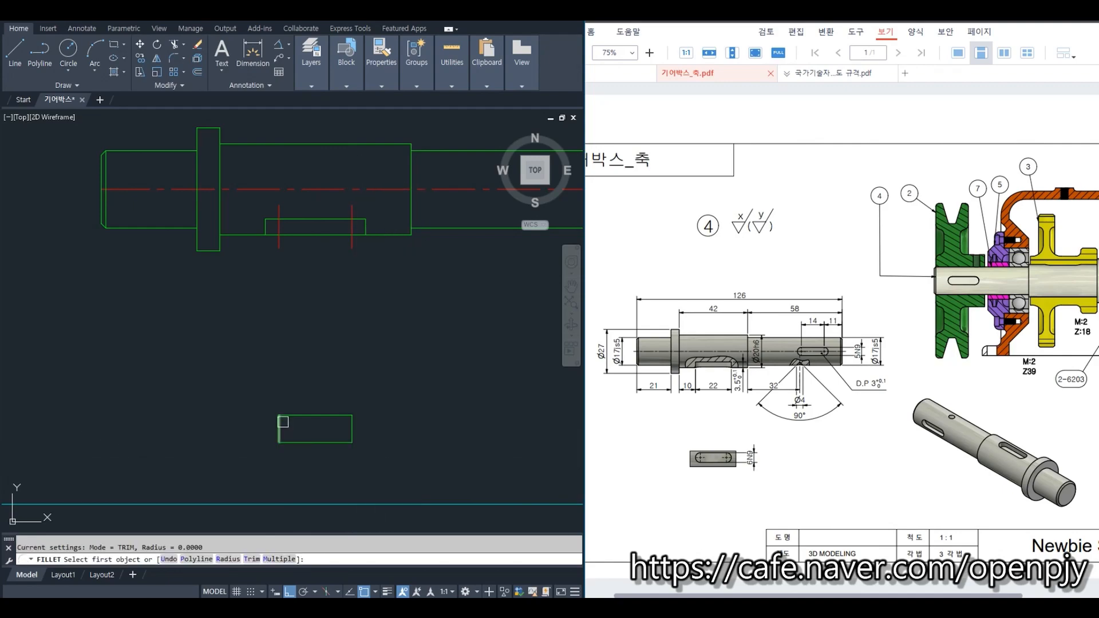
pyautogui.click(288, 415)
pyautogui.click(287, 442)
pyautogui.press('space')
pyautogui.click(335, 416)
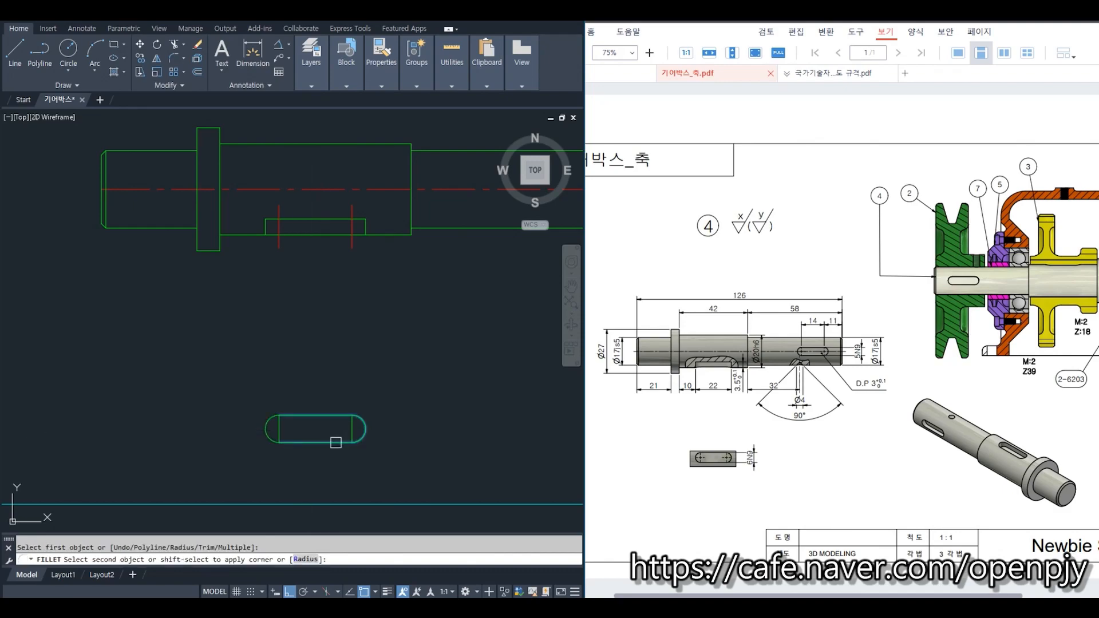
pyautogui.click(338, 442)
pyautogui.press('Escape')
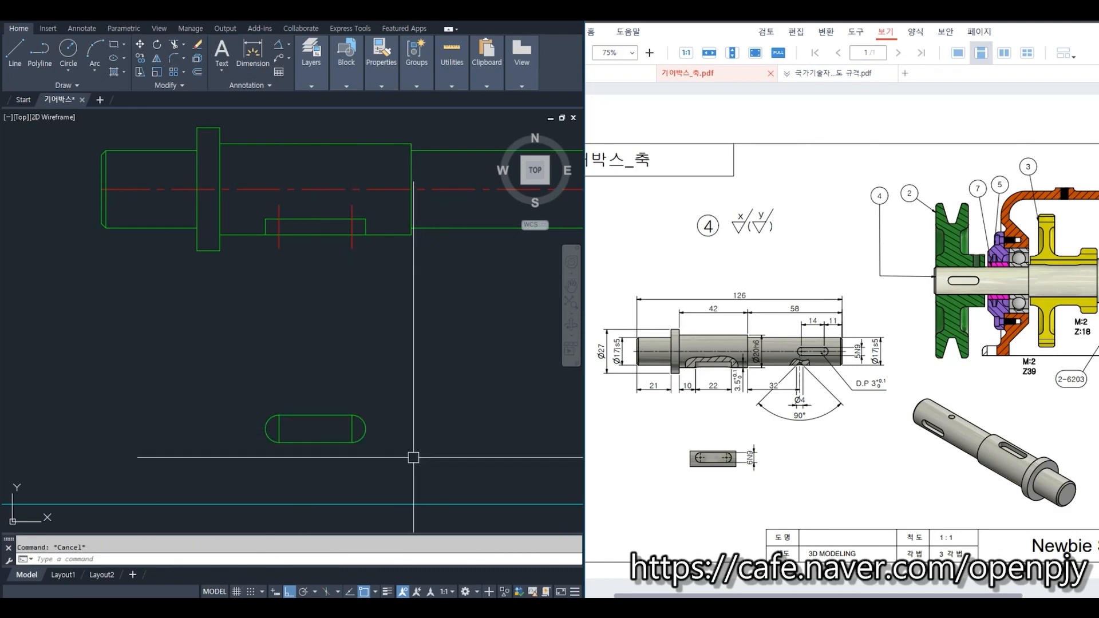
# Step: Draw a horizontal line through the middle of the slot between its two rounded ends
pyautogui.press('l')
pyautogui.press('space')
pyautogui.click(266, 428)
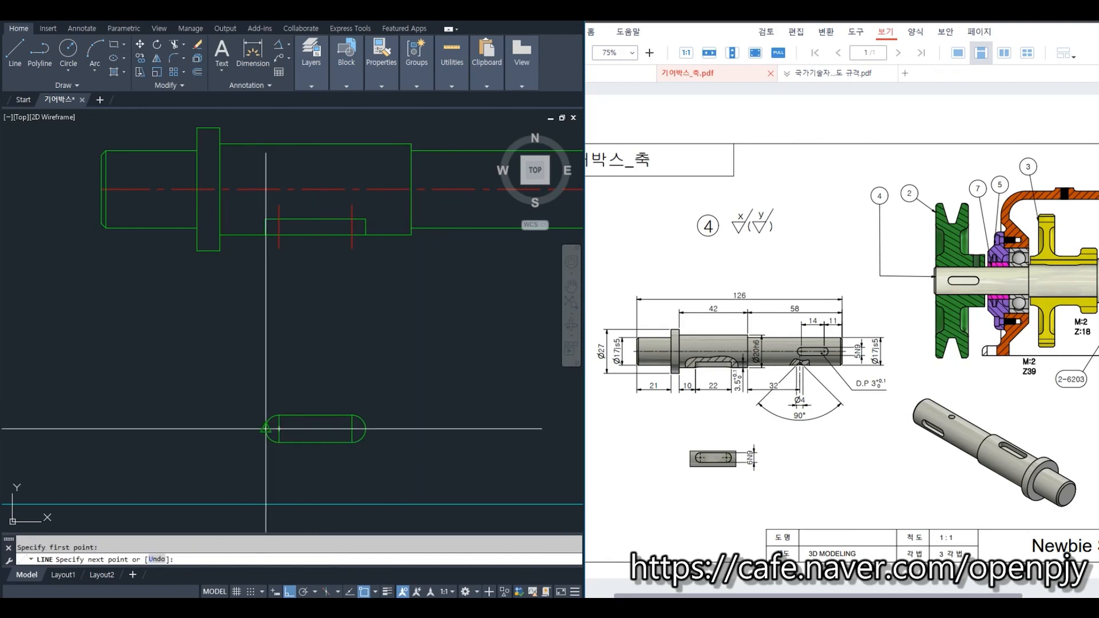
pyautogui.click(365, 429)
pyautogui.press('space')
# Step: Match the slot's horizontal middle line and both vertical lines to the red centre line of the shaft's keyway
pyautogui.click(352, 243)
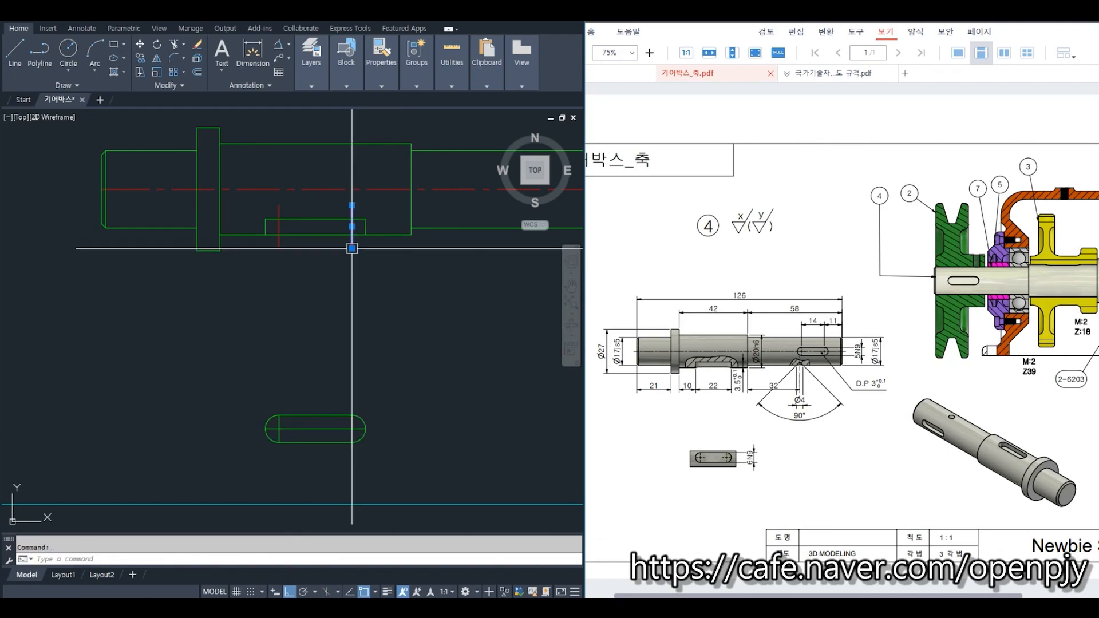
pyautogui.write('ma')
pyautogui.press('space')
pyautogui.scroll(5, 314, 433)
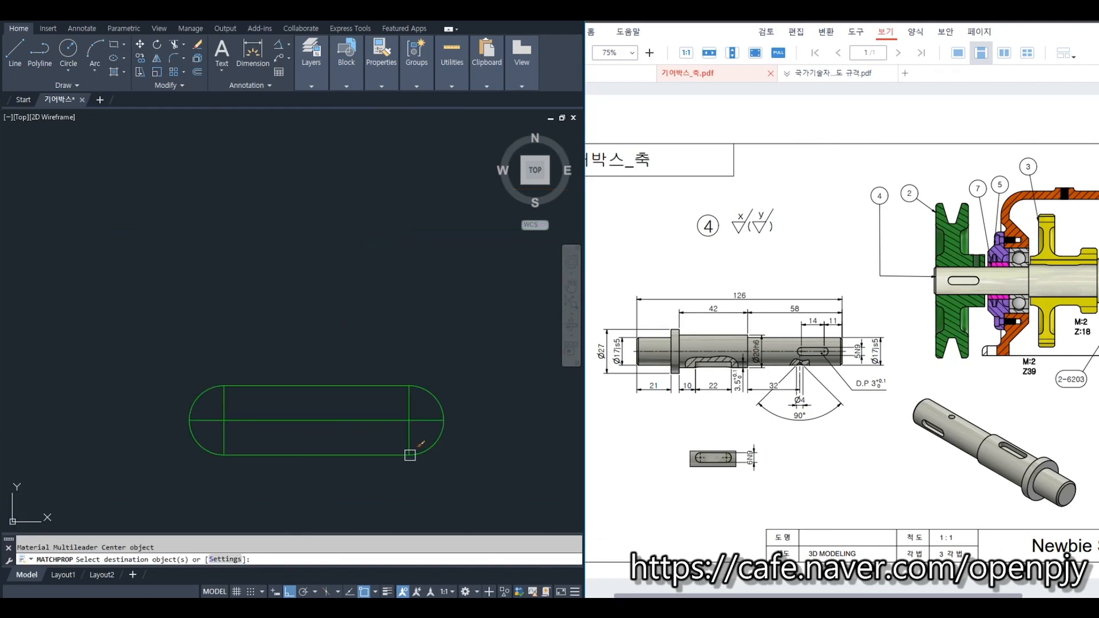
pyautogui.click(427, 430)
pyautogui.click(189, 385)
pyautogui.press('Escape')
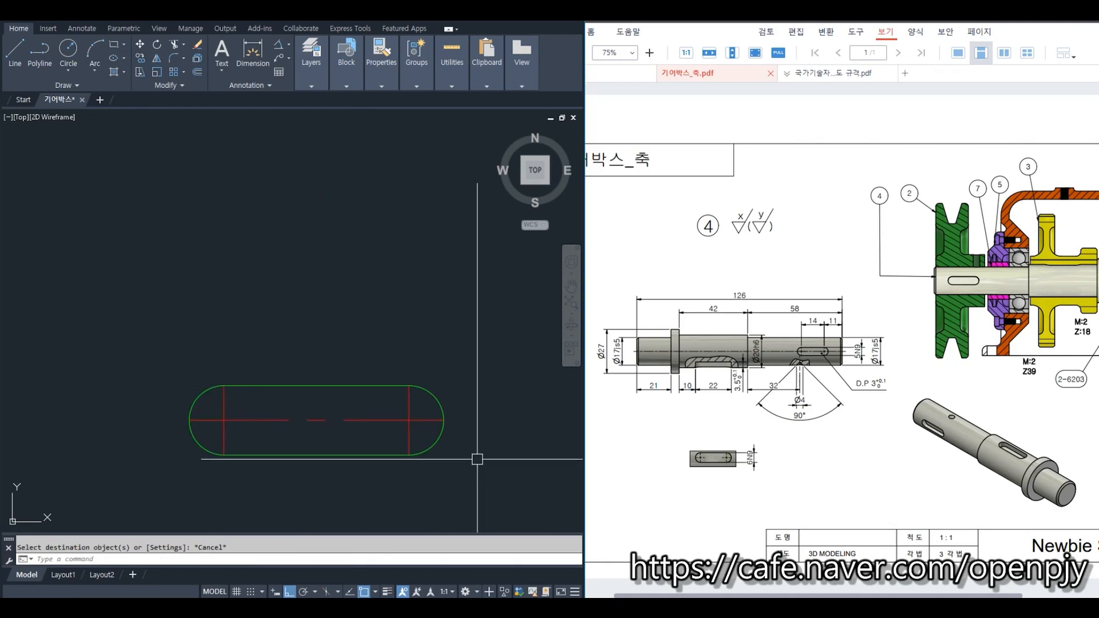
# Step: Lengthen the slot's three centre lines by 3 mm at each end
pyautogui.scroll(-4, 472, 458)
pyautogui.moveTo(469, 464); pyautogui.dragTo(417, 430, button='middle')
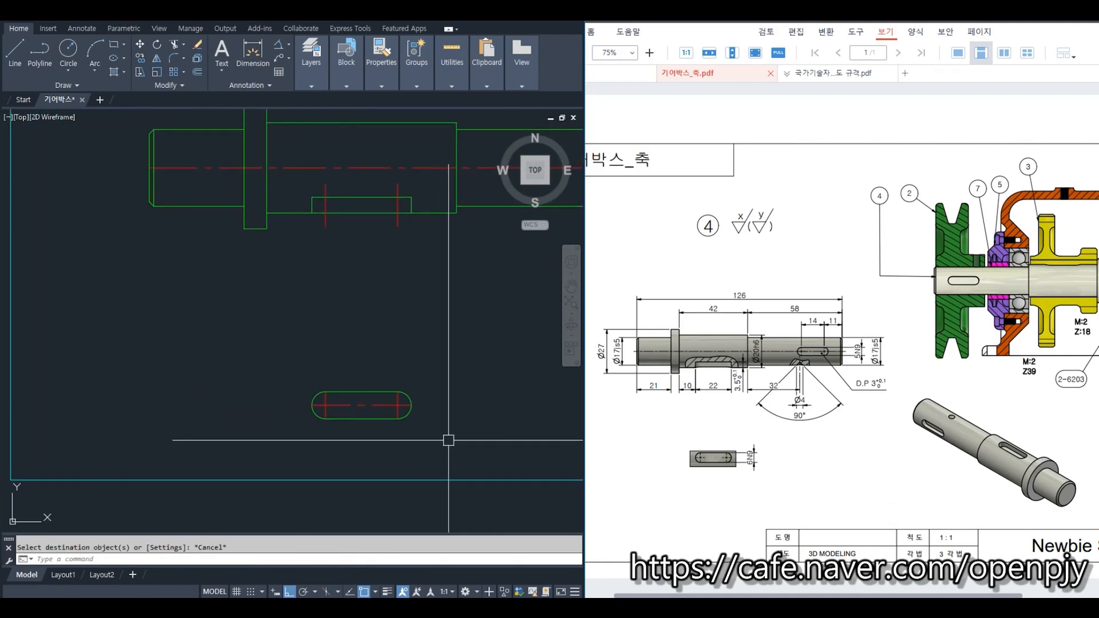
pyautogui.write('LEN')
pyautogui.press('space')
pyautogui.write('de')
pyautogui.press('space')
pyautogui.write('3')
pyautogui.press('space')
pyautogui.scroll(3, 430, 419)
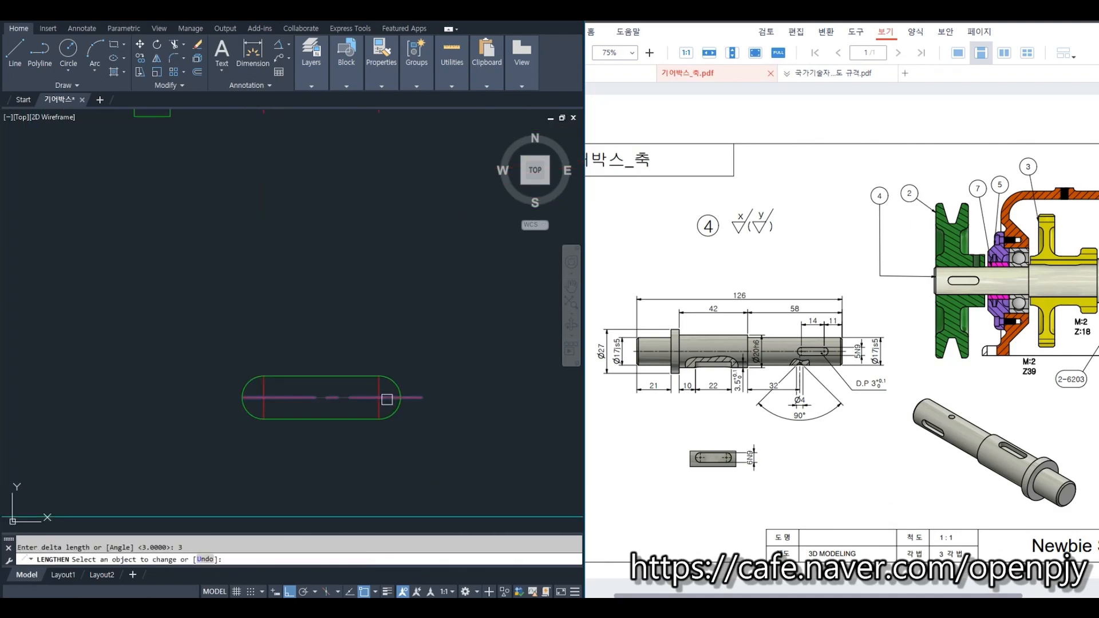
pyautogui.click(387, 397)
pyautogui.click(265, 389)
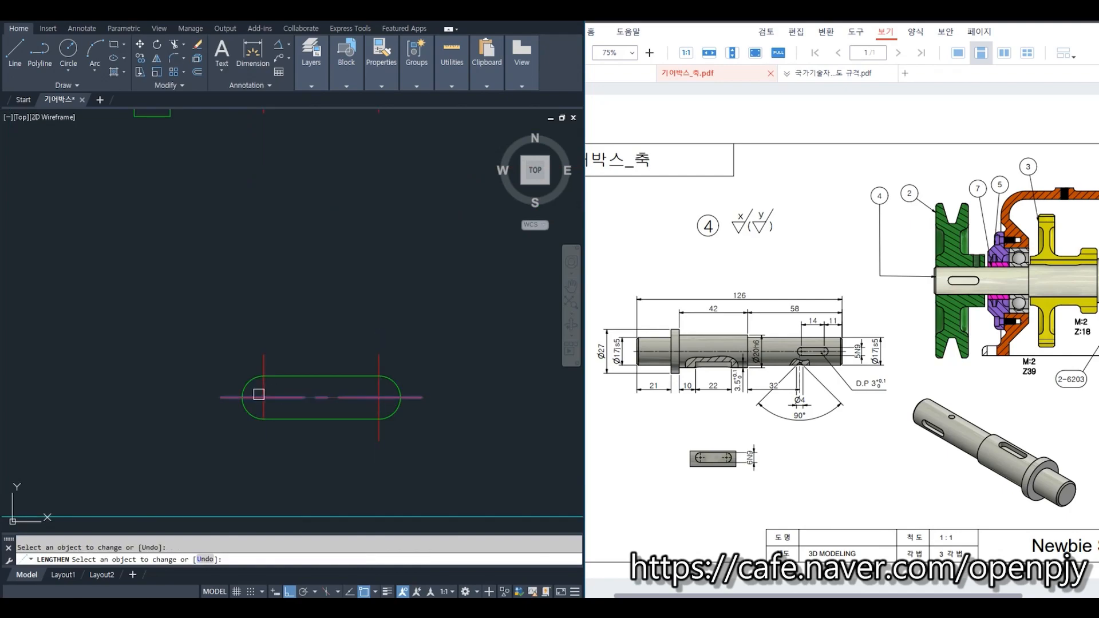
pyautogui.click(263, 405)
pyautogui.press('Escape')
pyautogui.scroll(-3, 456, 465)
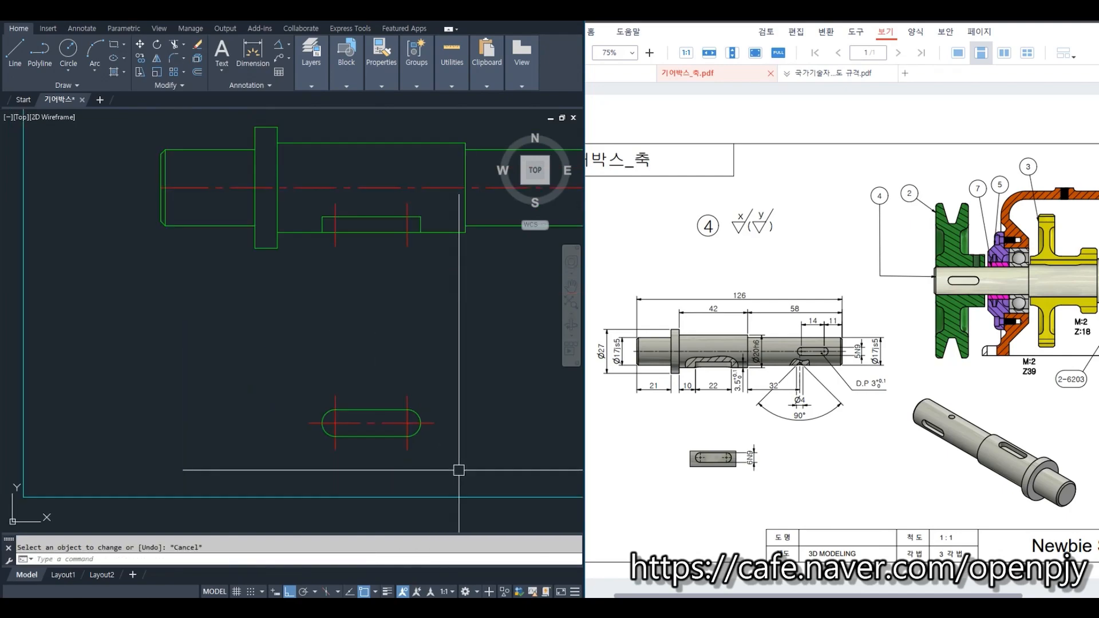
pyautogui.moveTo(454, 466); pyautogui.dragTo(401, 448, button='middle')
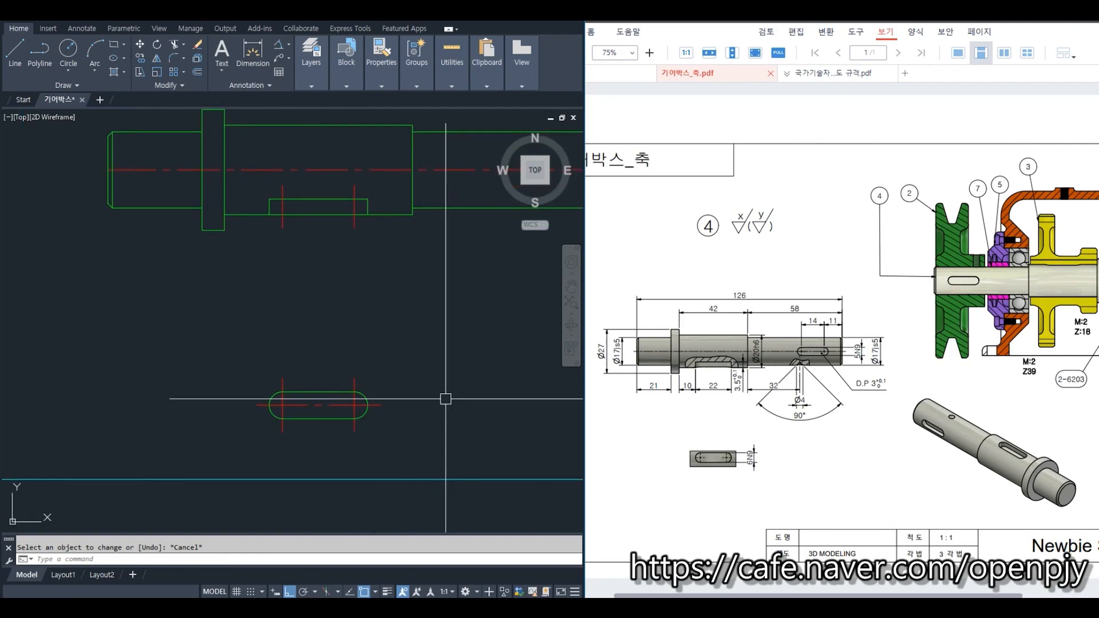
# Step: Compare the two keyway sides of the 04-축.ipt shaft in Inventor, and return to AutoCAD
pyautogui.moveTo(1098, 33); pyautogui.dragTo(528, 73)
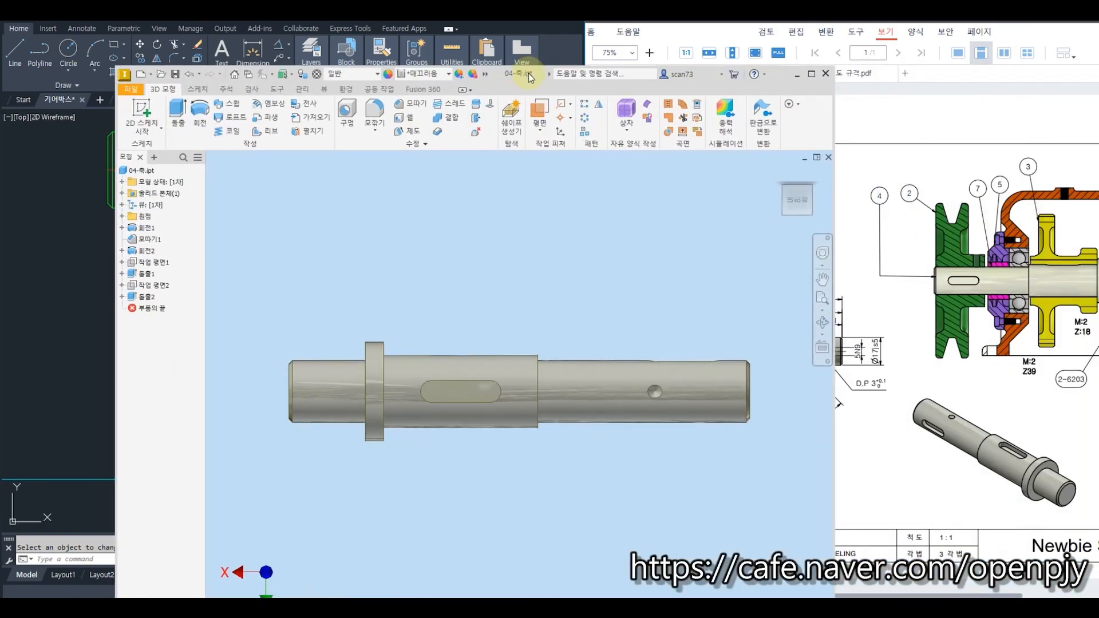
pyautogui.click(799, 177)
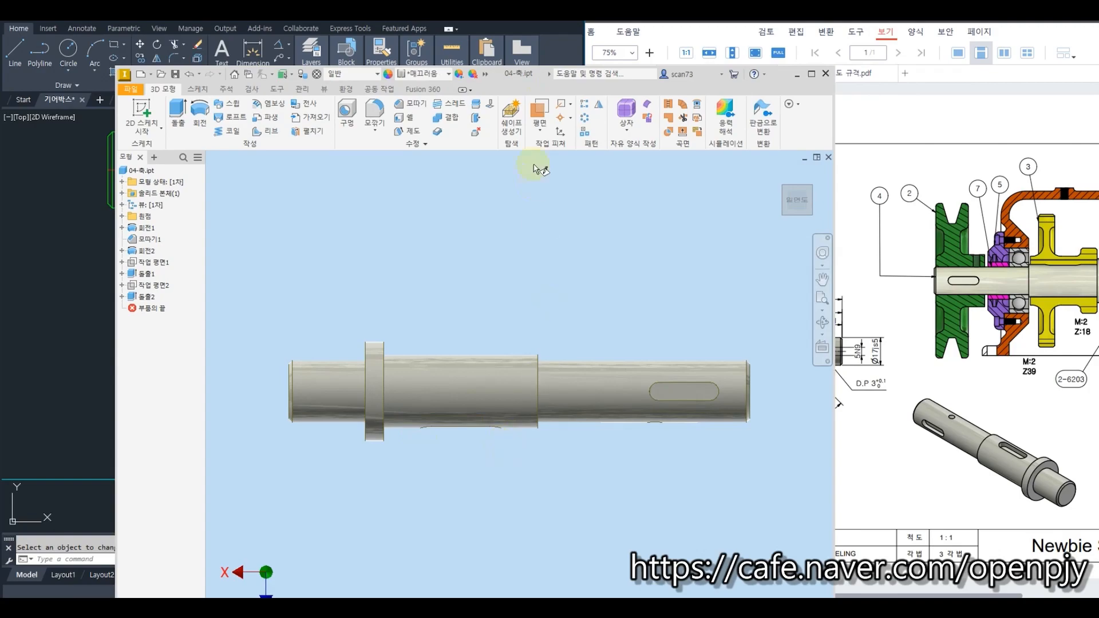
pyautogui.moveTo(517, 73); pyautogui.dragTo(1098, 74)
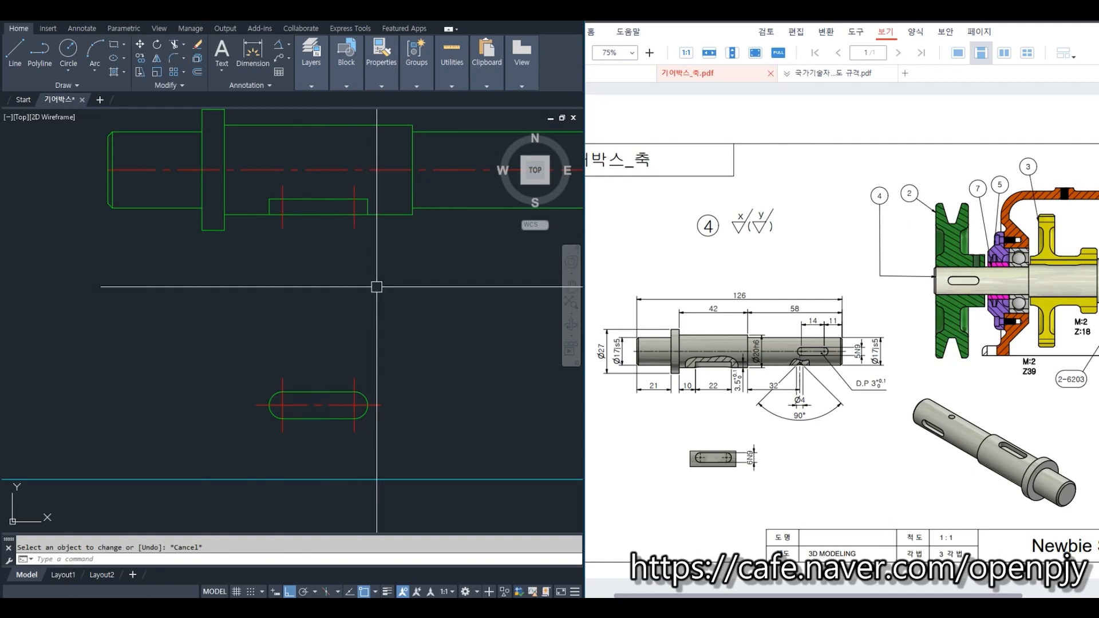
# Step: Draw a wavy spline around the shaft's keyway as a break line, with Ortho off and both ends past the lower edge
pyautogui.write('spl')
pyautogui.press('Return')
pyautogui.click(259, 239)
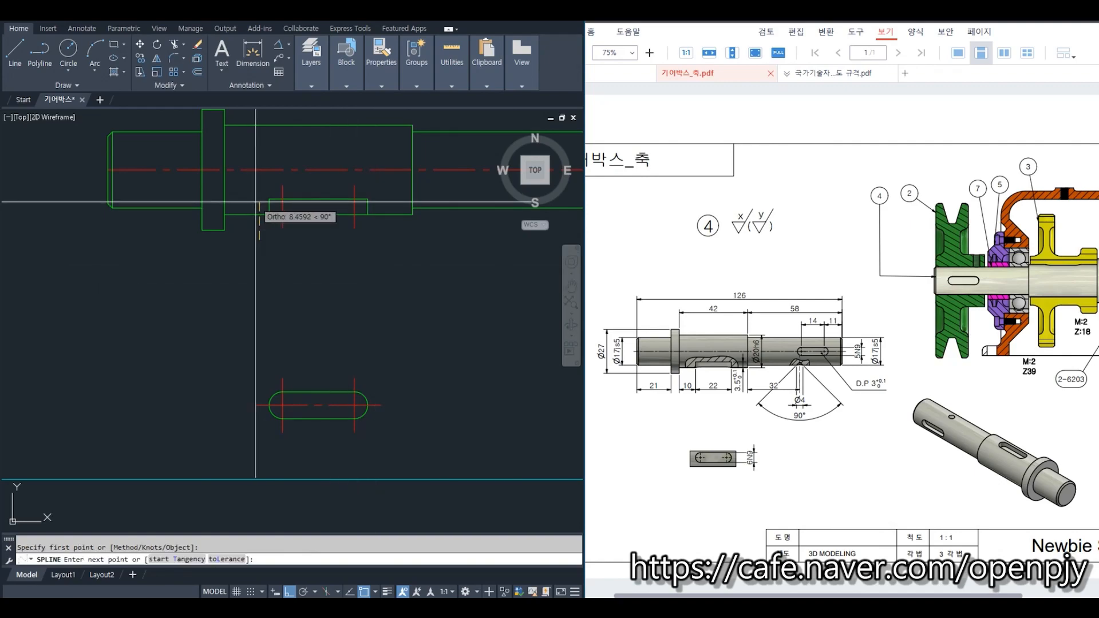
pyautogui.press('F8')
pyautogui.click(253, 204)
pyautogui.click(265, 180)
pyautogui.click(317, 190)
pyautogui.click(368, 181)
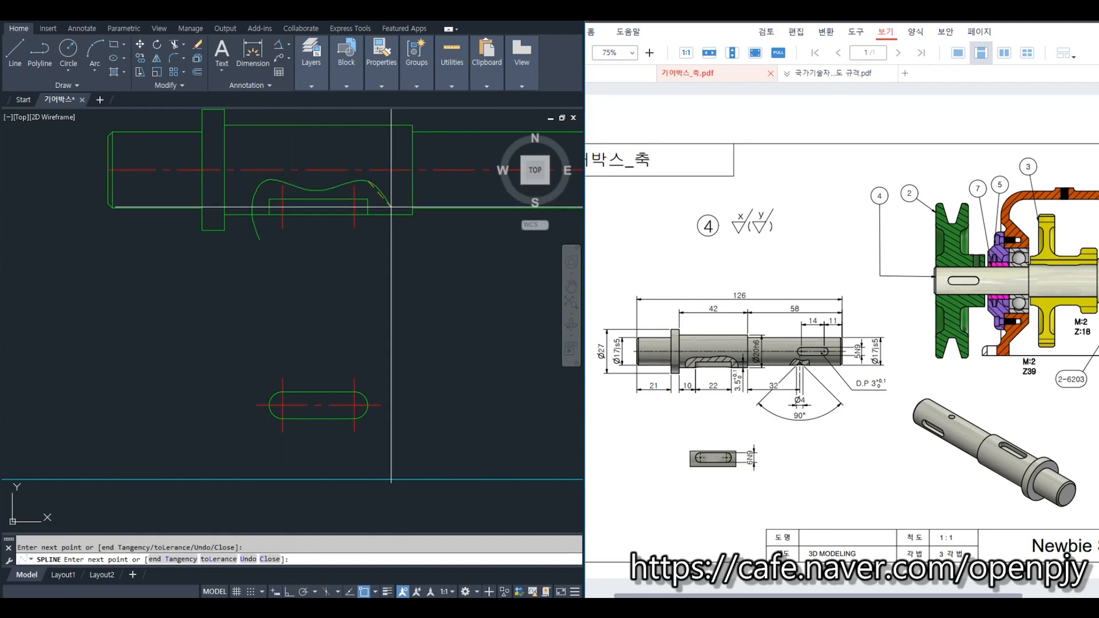
pyautogui.click(391, 210)
pyautogui.click(377, 241)
pyautogui.press('Return')
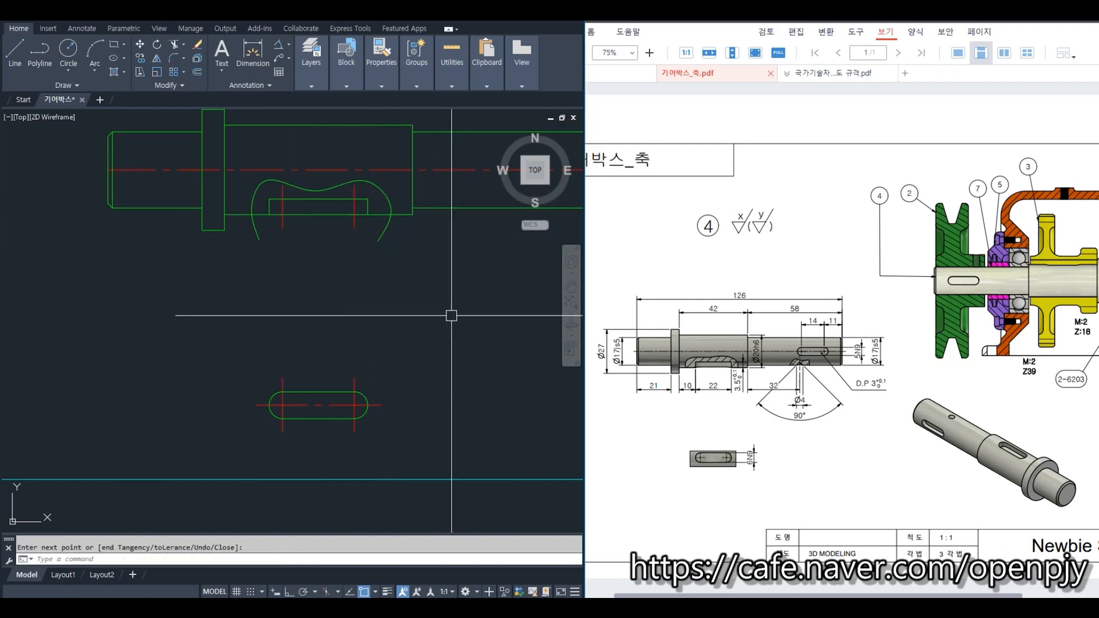
# Step: Trim the spline's two ends where they extend below the shaft's lower edge
pyautogui.write('tr')
pyautogui.press('Return')
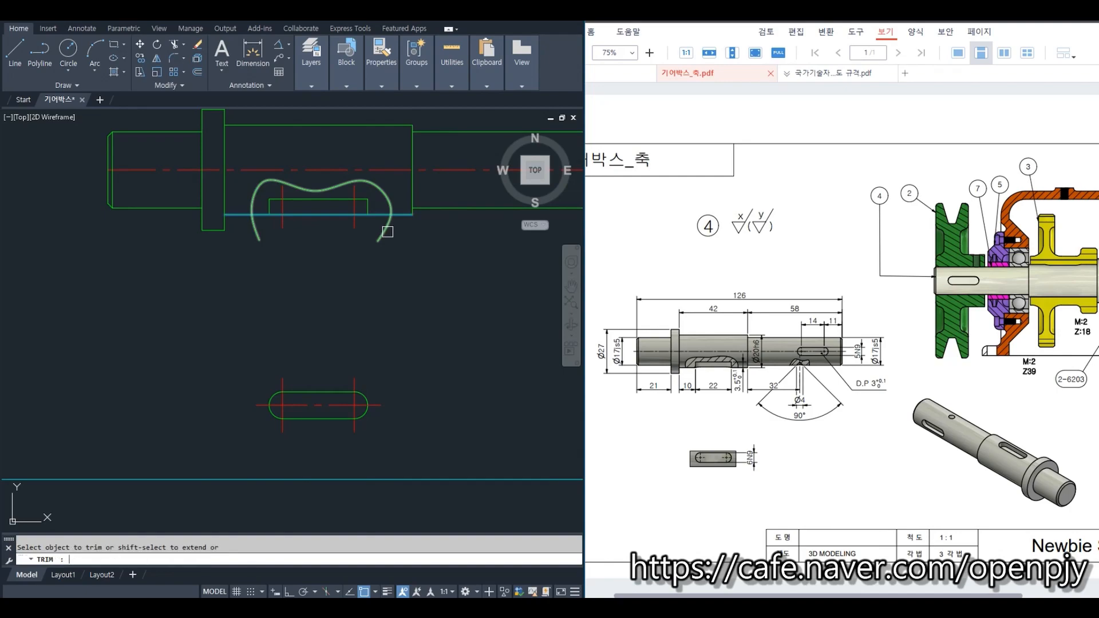
pyautogui.click(387, 232)
pyautogui.press('Escape')
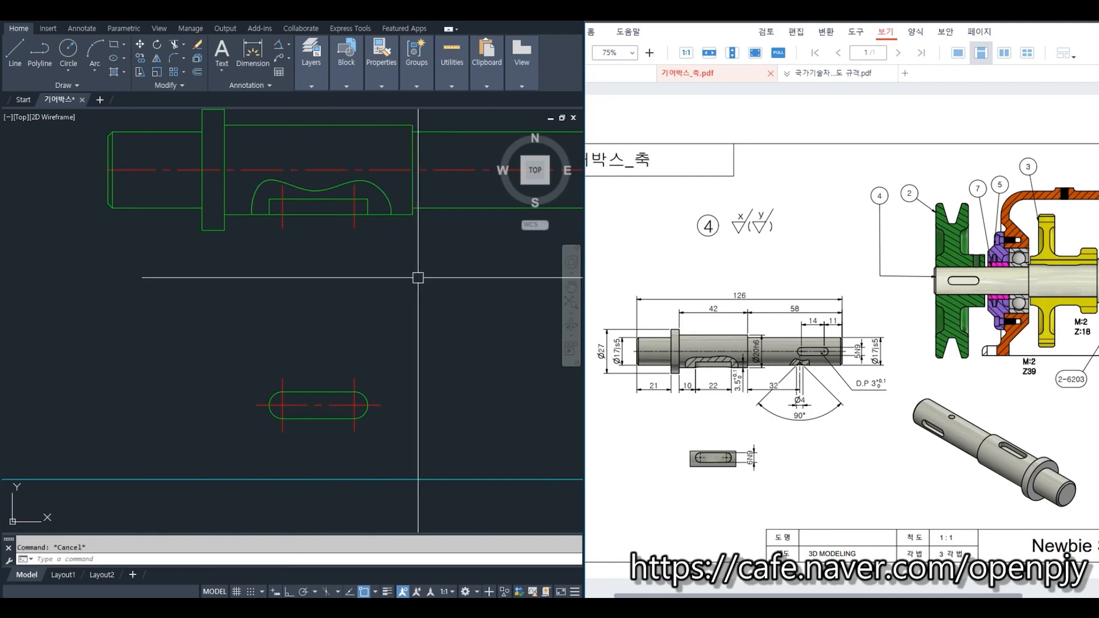
# Step: Move the break-line spline to the 가는실선 layer
pyautogui.click(377, 190)
pyautogui.click(321, 64)
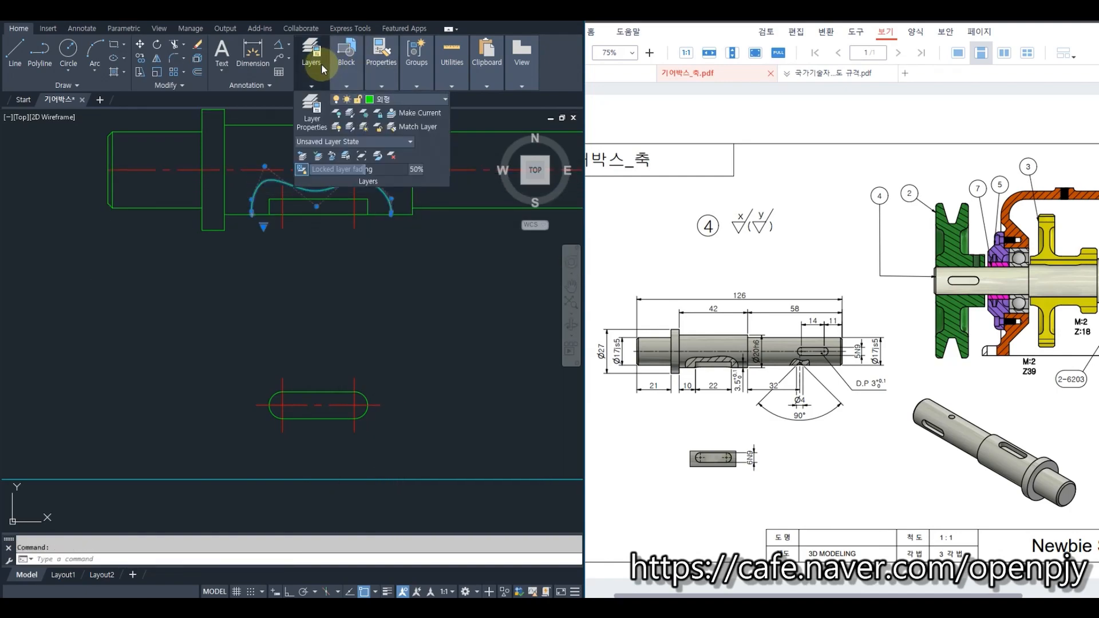
pyautogui.click(397, 99)
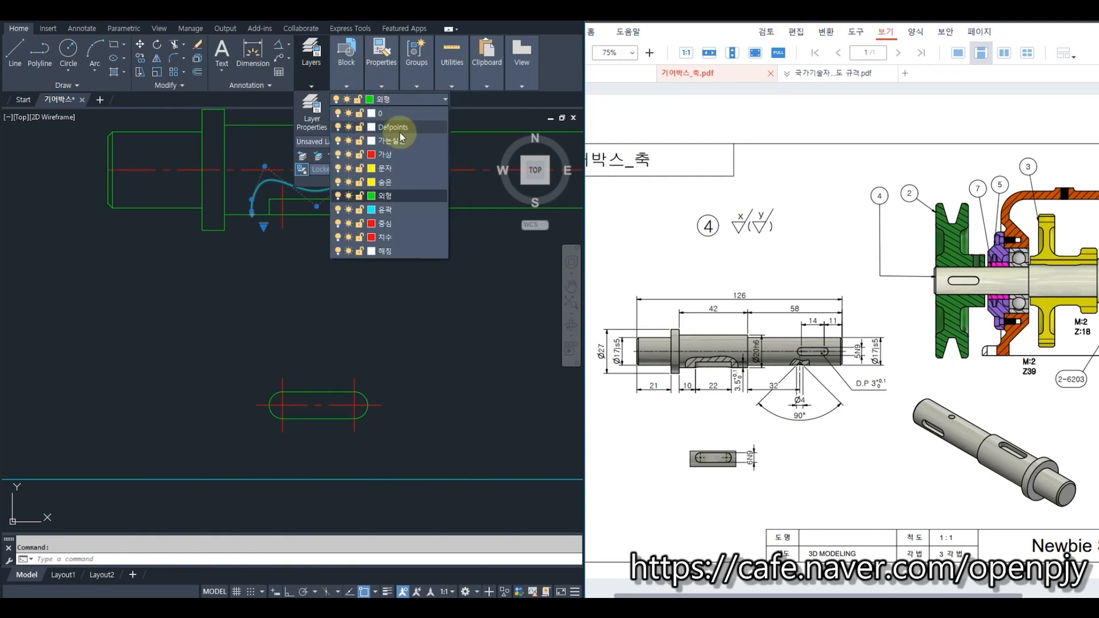
pyautogui.click(402, 143)
pyautogui.press('Escape')
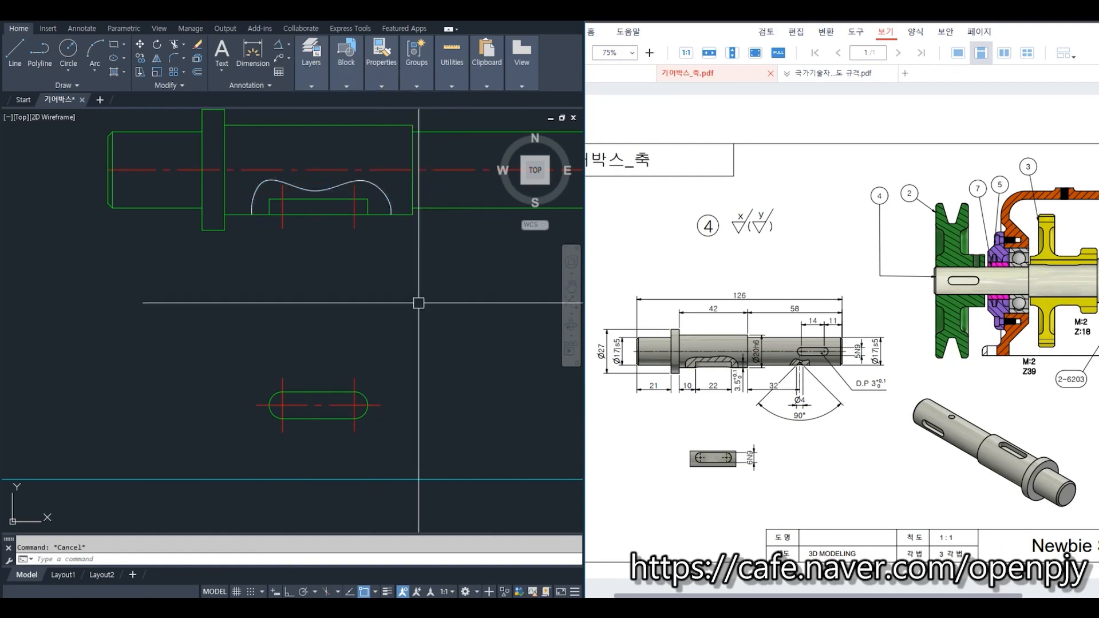
# Step: Hatch the partial section between the break line and the keyway with pattern ANSI31 at angle 0 and scale 1
pyautogui.write('h')
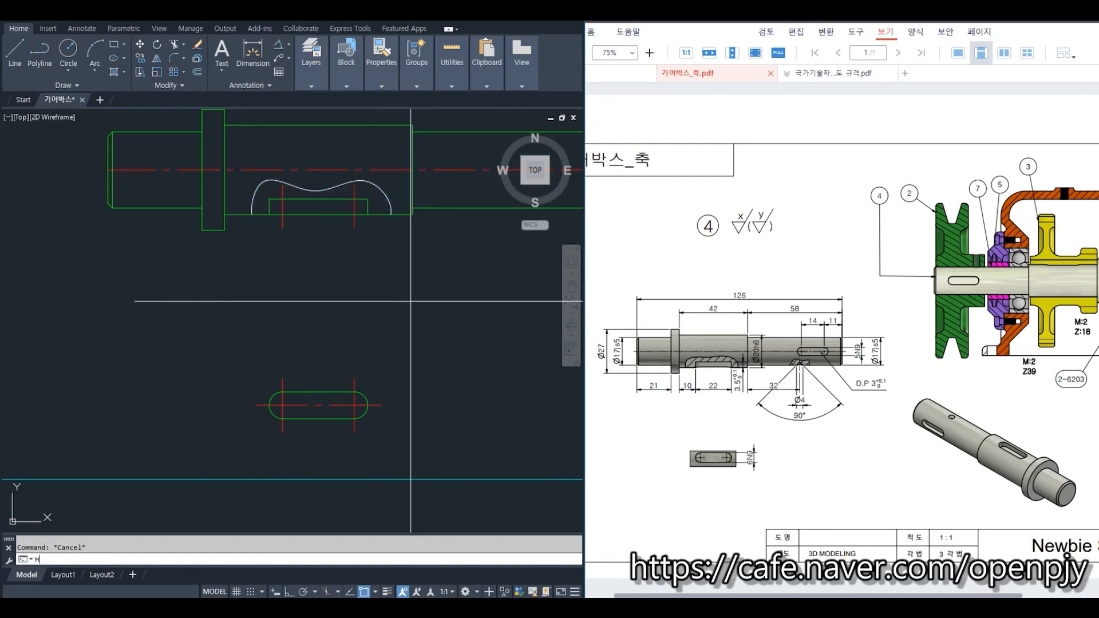
pyautogui.press('Return')
pyautogui.write('T')
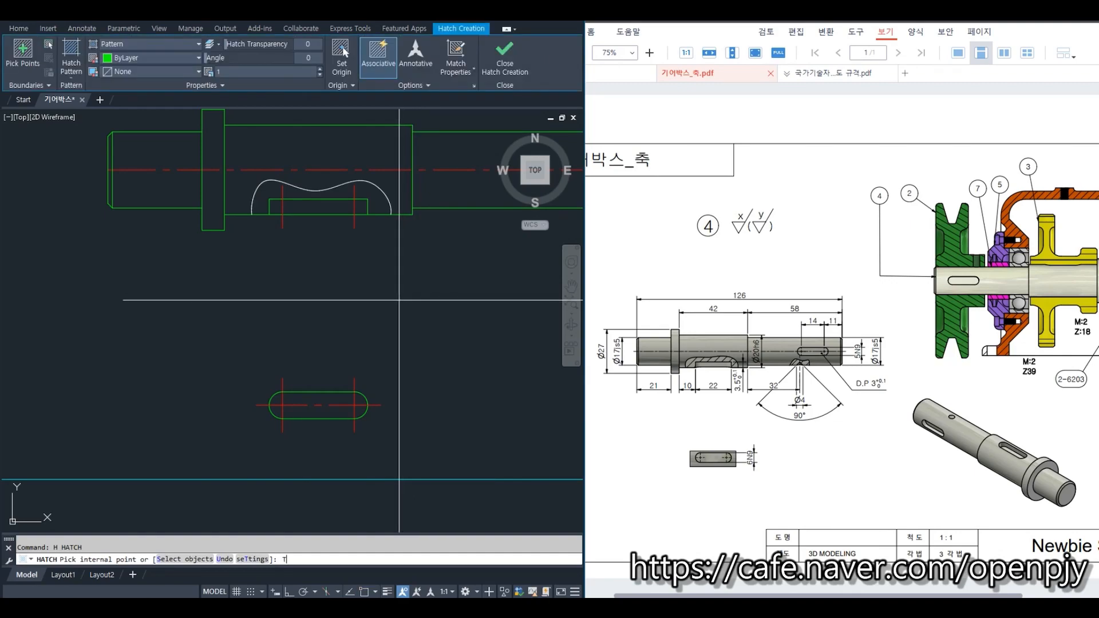
pyautogui.press('Return')
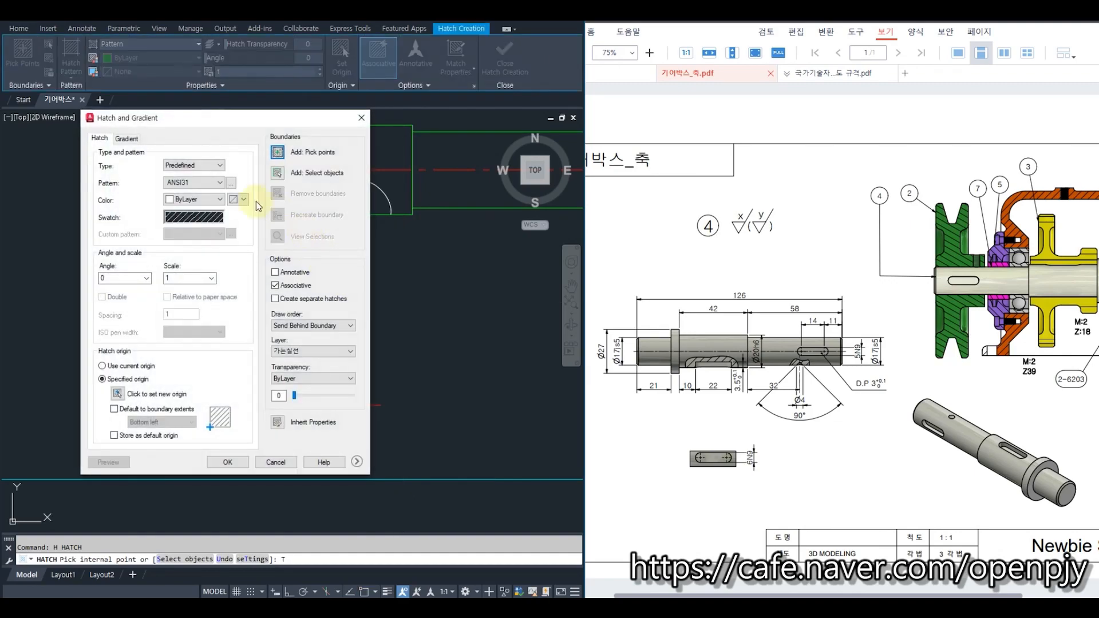
pyautogui.click(220, 183)
pyautogui.click(186, 194)
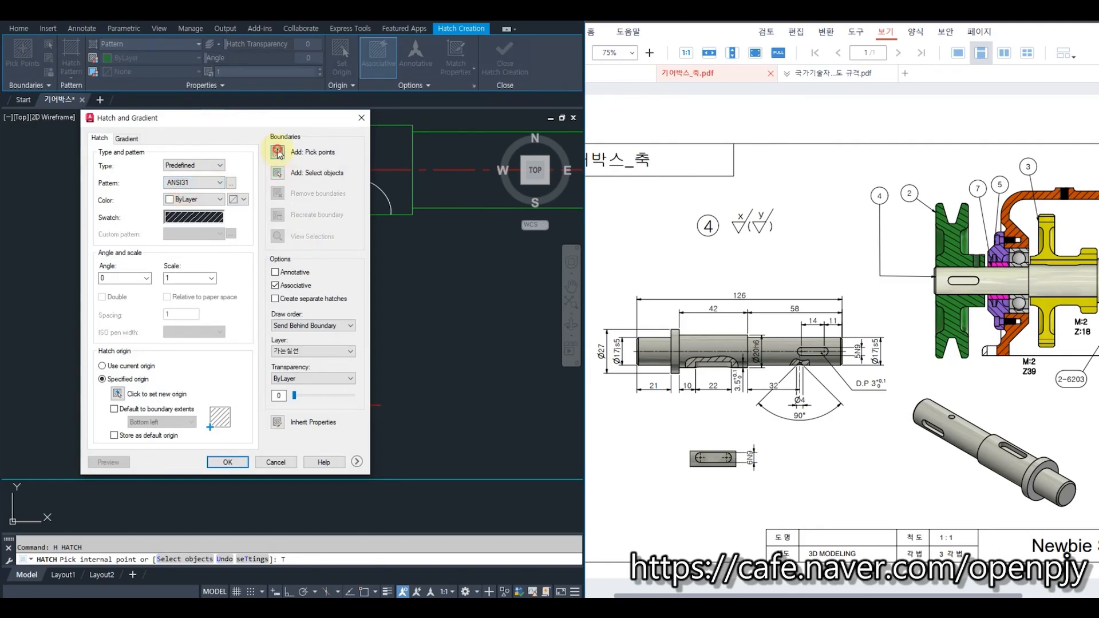
pyautogui.click(277, 152)
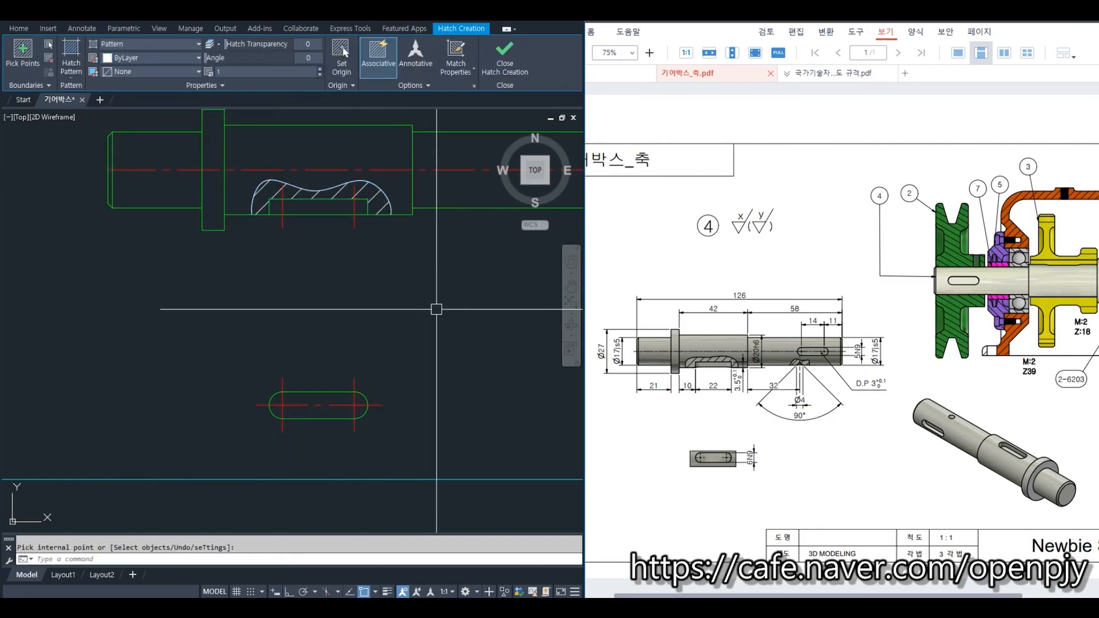
pyautogui.press('space')
pyautogui.press('Escape')
# Step: Offset the vertical shoulder line at the end of the Ø20 section by 32 mm toward the shaft's right end
pyautogui.scroll(-2, 436, 337)
pyautogui.moveTo(459, 347); pyautogui.dragTo(388, 327, button='middle')
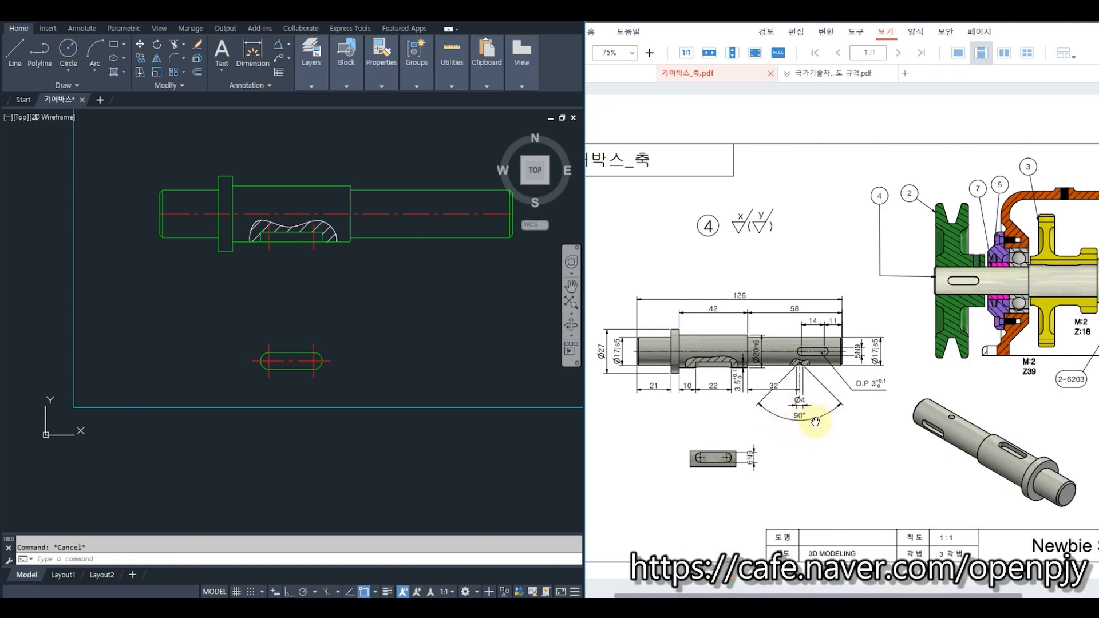
pyautogui.click(447, 295)
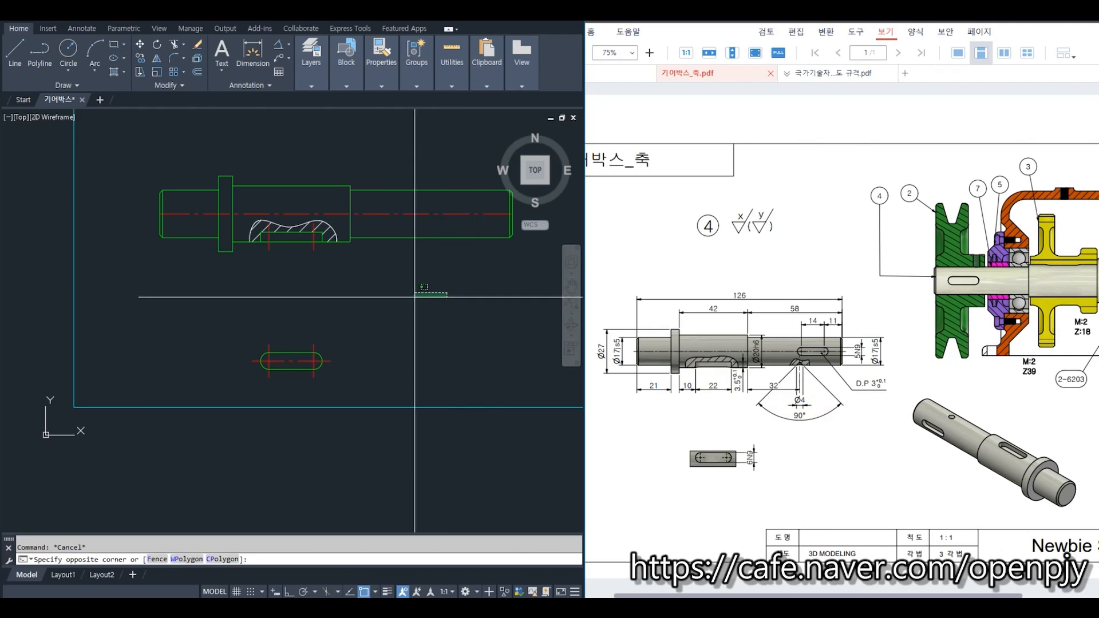
pyautogui.moveTo(506, 310); pyautogui.dragTo(406, 300, button='middle')
pyautogui.press('Escape')
pyautogui.write('o')
pyautogui.press('Return')
pyautogui.write('32')
pyautogui.press('Return')
pyautogui.scroll(2, 384, 228)
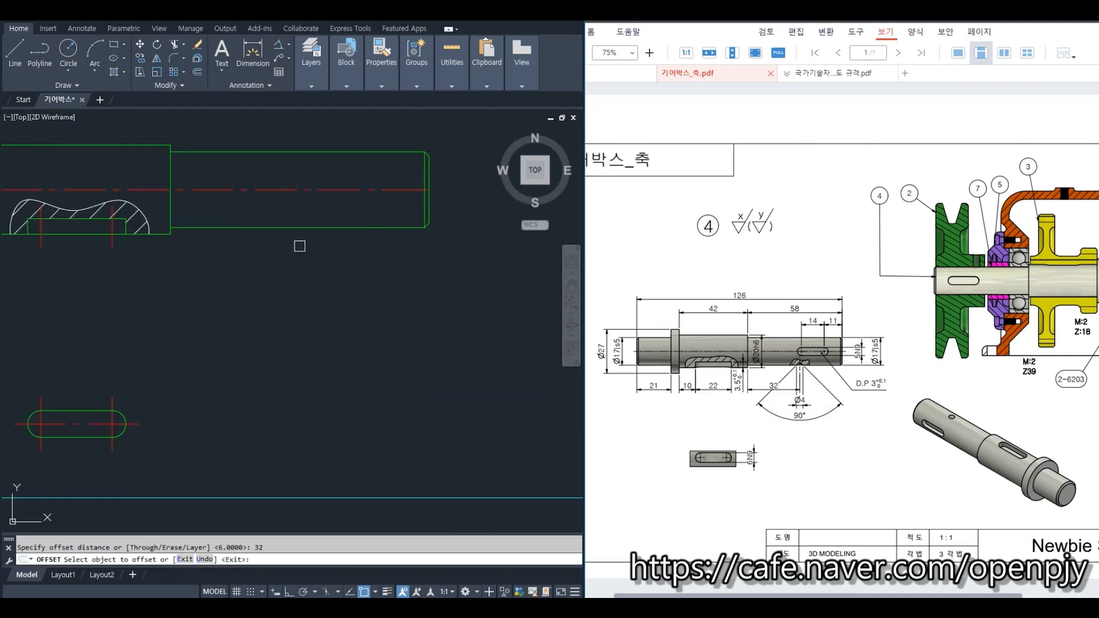
pyautogui.click(171, 204)
pyautogui.click(233, 213)
pyautogui.press('Escape')
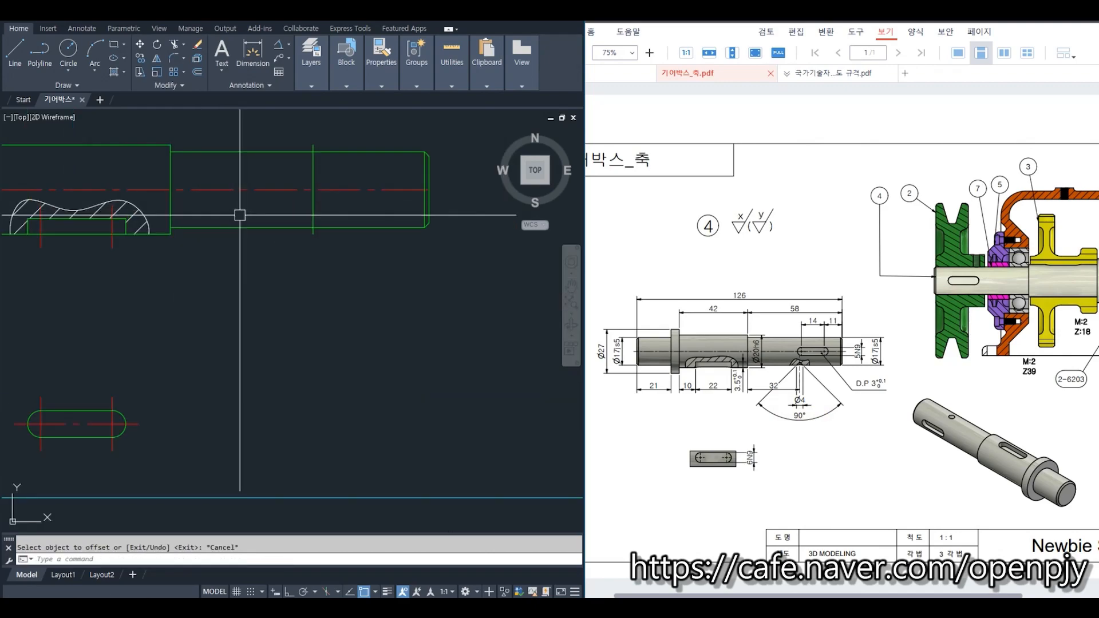
# Step: Offset the new vertical line 2 mm toward the shoulder to mark half the Ø4 conical hole's width
pyautogui.write('o')
pyautogui.press('Return')
pyautogui.write('2')
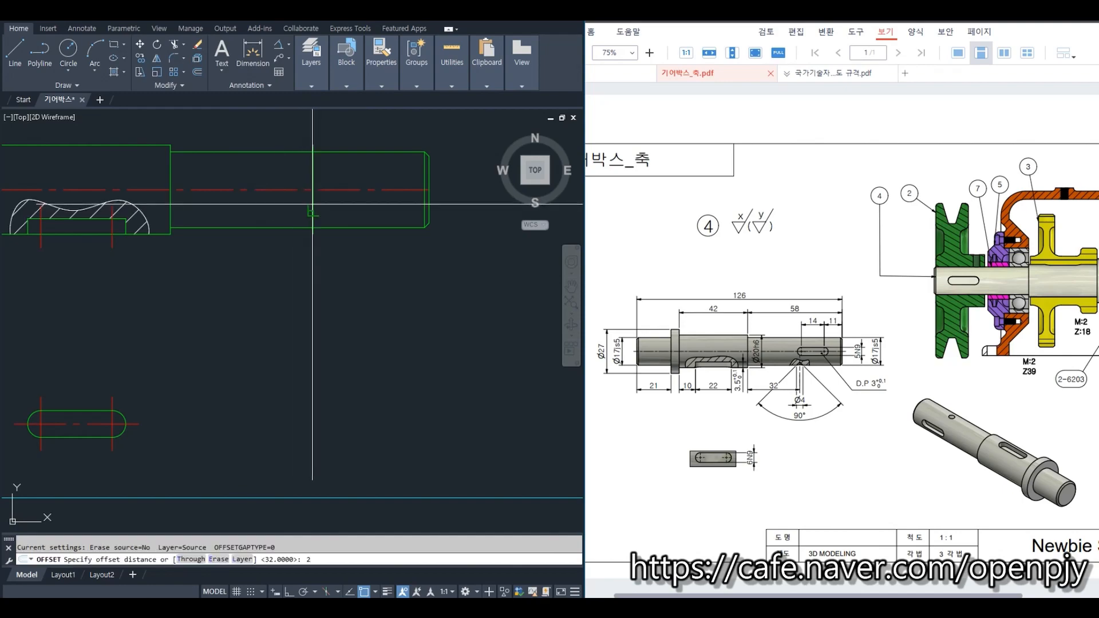
pyautogui.press('Return')
pyautogui.press('Escape')
# Step: Draw a 45° construction line through the intersection of the 2 mm offset line and the shaft's lower edge
pyautogui.scroll(4, 300, 216)
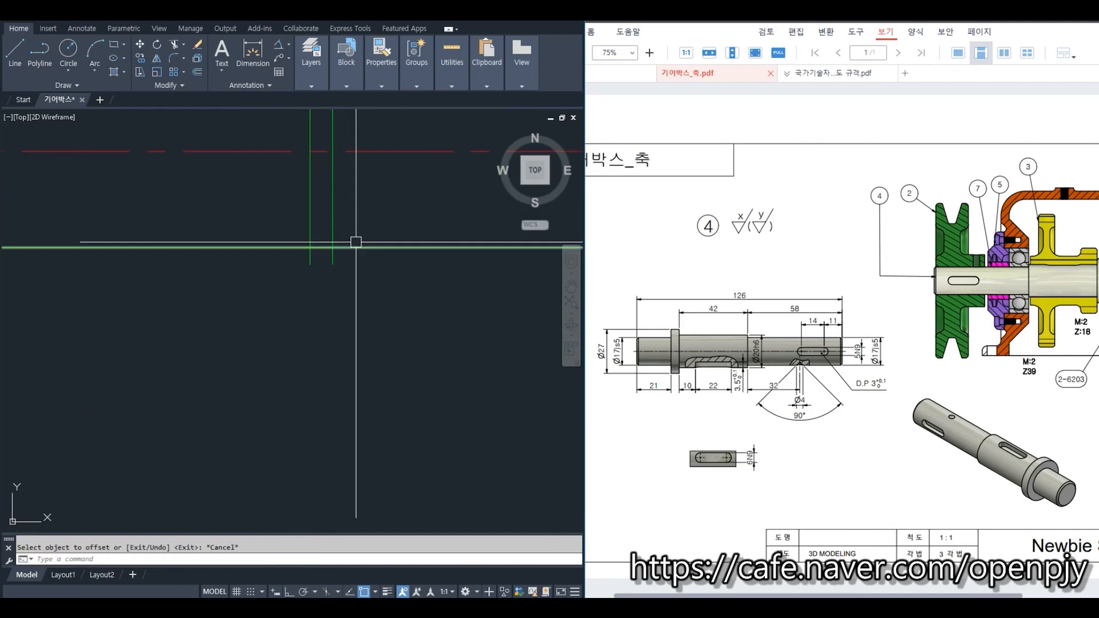
pyautogui.write('xl')
pyautogui.press('Return')
pyautogui.write('a')
pyautogui.press('Return')
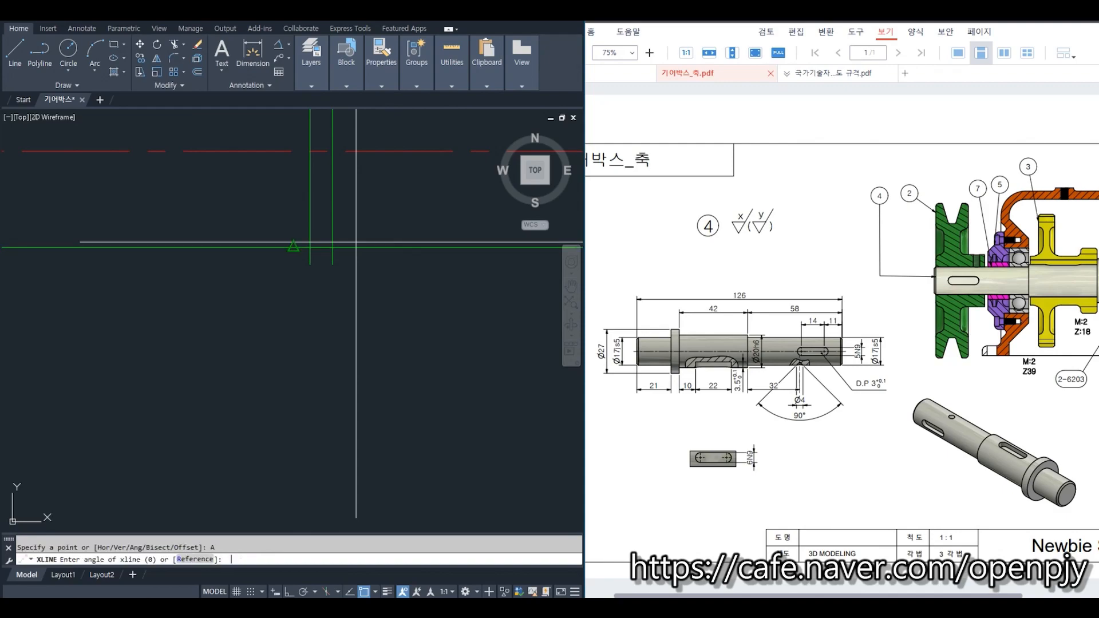
pyautogui.write('45')
pyautogui.press('Return')
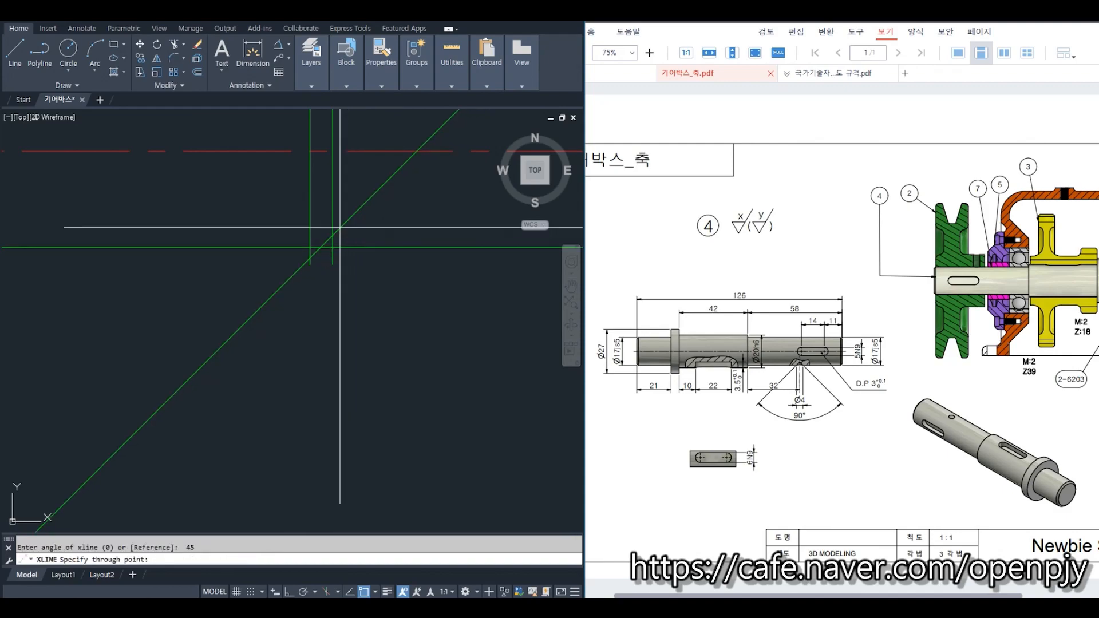
pyautogui.click(310, 248)
pyautogui.press('Escape')
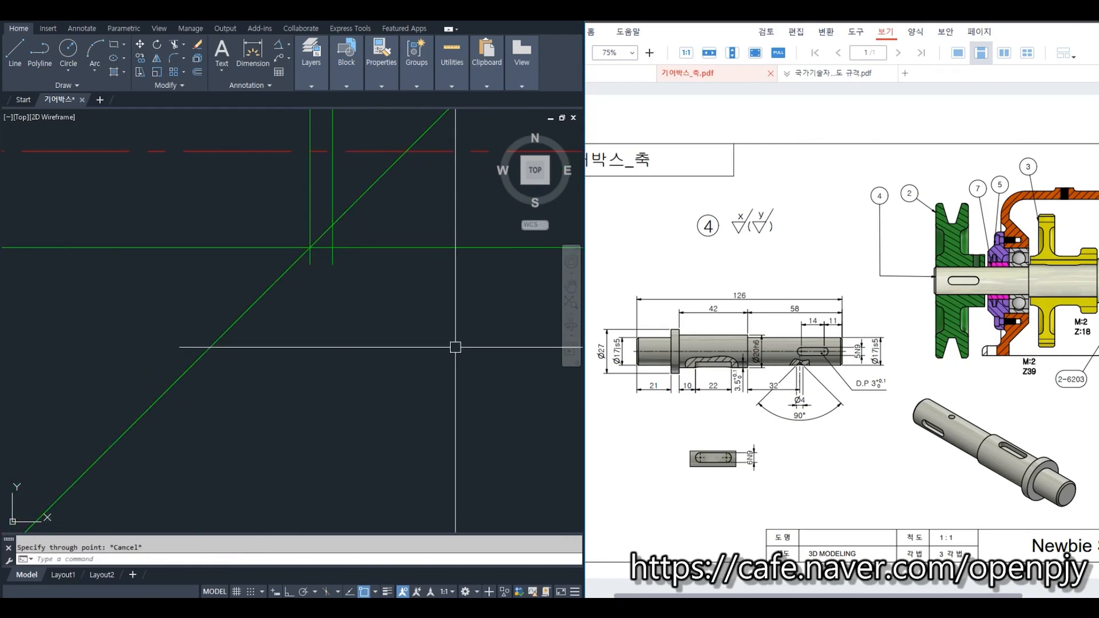
# Step: Erase the 2 mm offset line and trim the 45° construction line to the part between the lower edge and the remaining vertical line
pyautogui.click(309, 256)
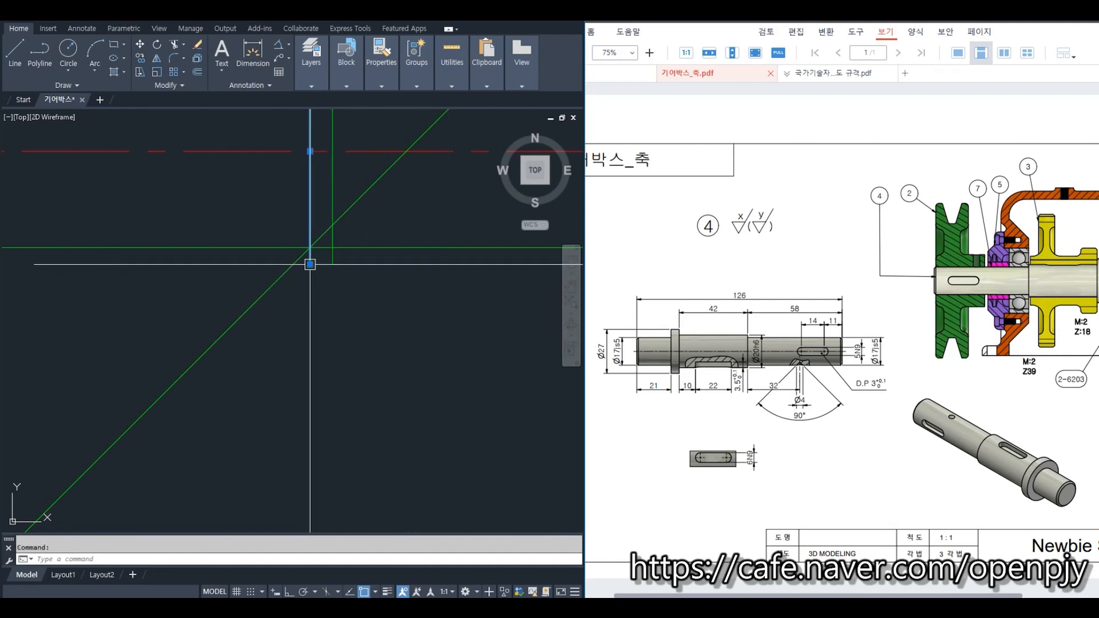
pyautogui.press('Delete')
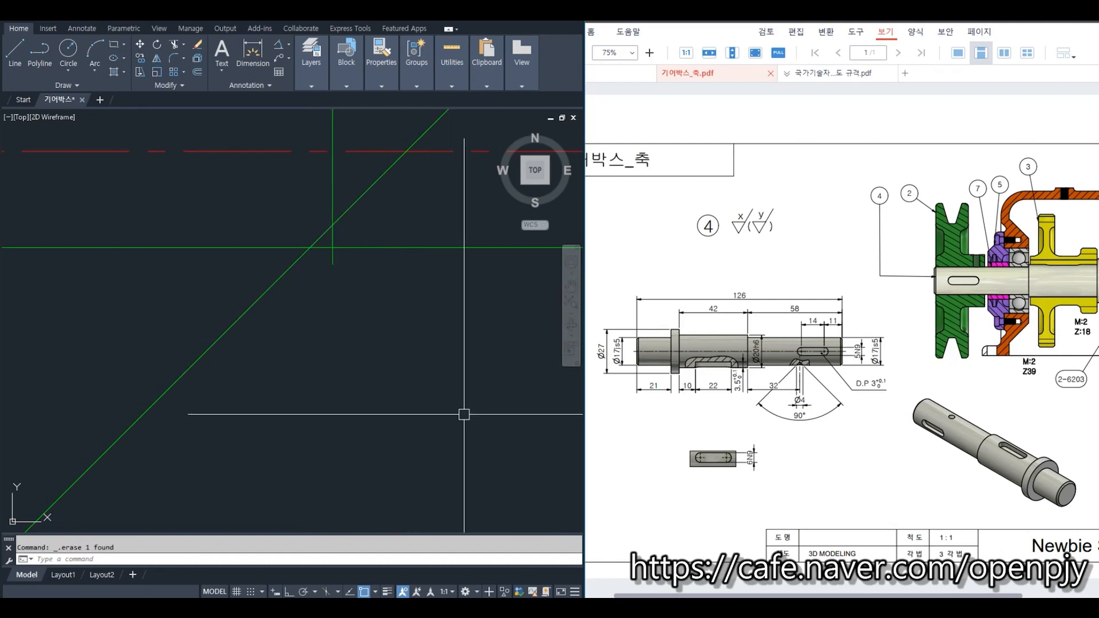
pyautogui.write('tr')
pyautogui.press('Return')
pyautogui.click(332, 205)
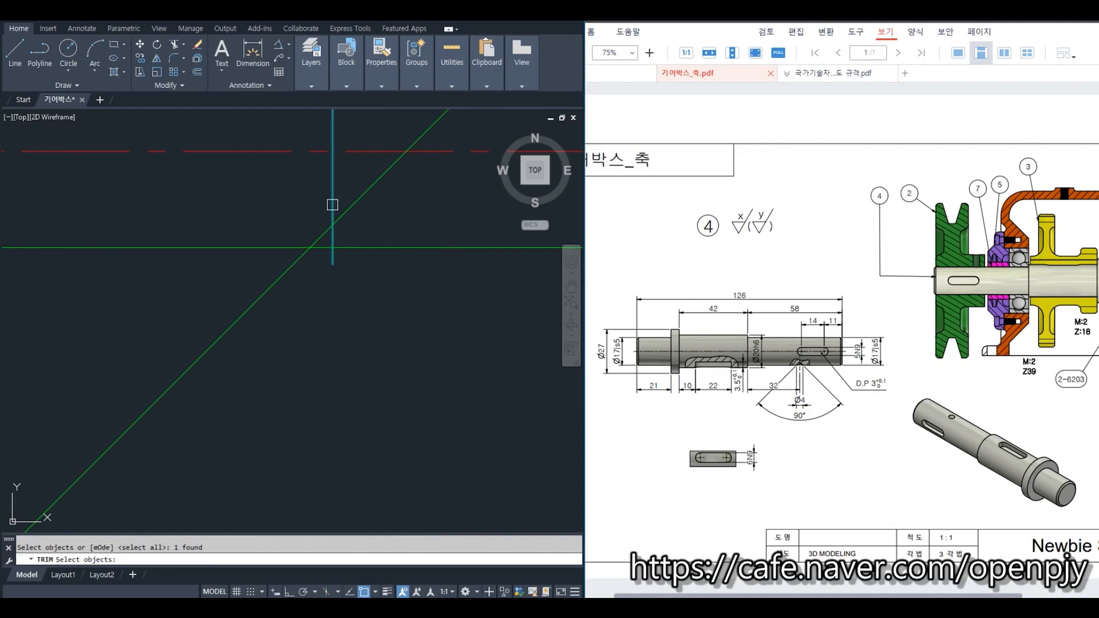
pyautogui.click(286, 247)
pyautogui.press('Return')
pyautogui.click(291, 265)
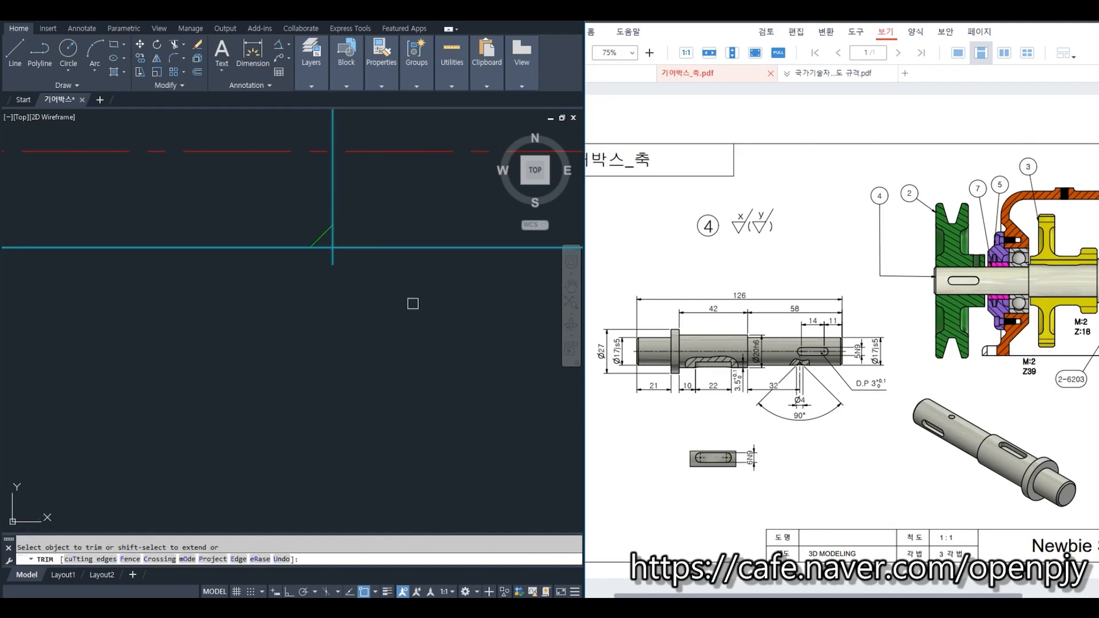
pyautogui.press('Escape')
# Step: Trim the vertical line to the part between the shaft's lower edge and the tip of the sloped line
pyautogui.press('Return')
pyautogui.click(359, 248)
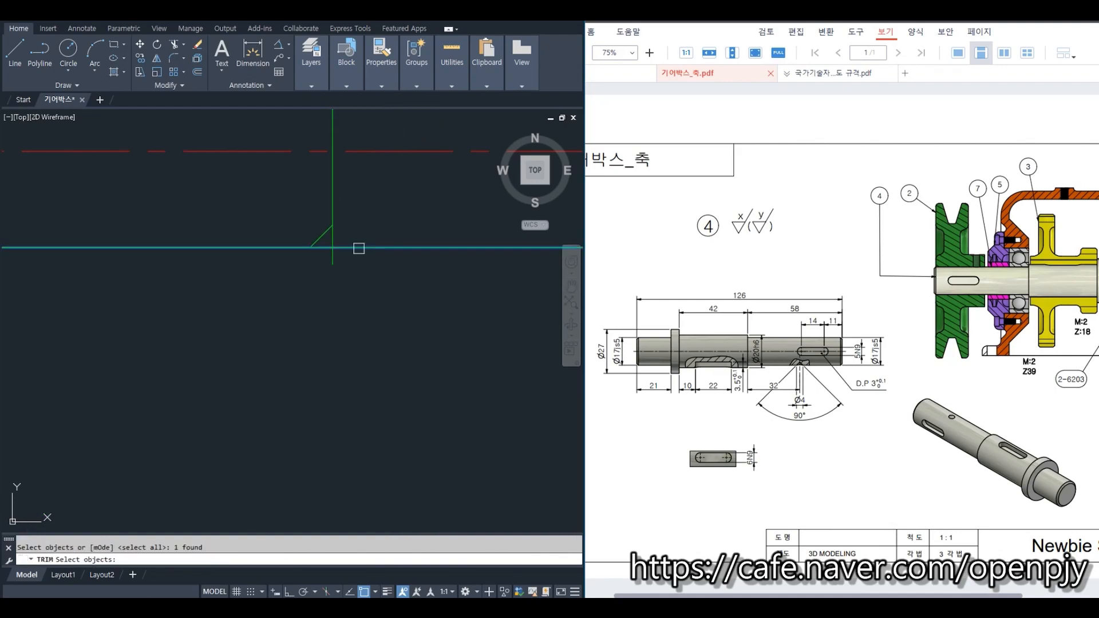
pyautogui.click(323, 233)
pyautogui.press('Return')
pyautogui.click(333, 221)
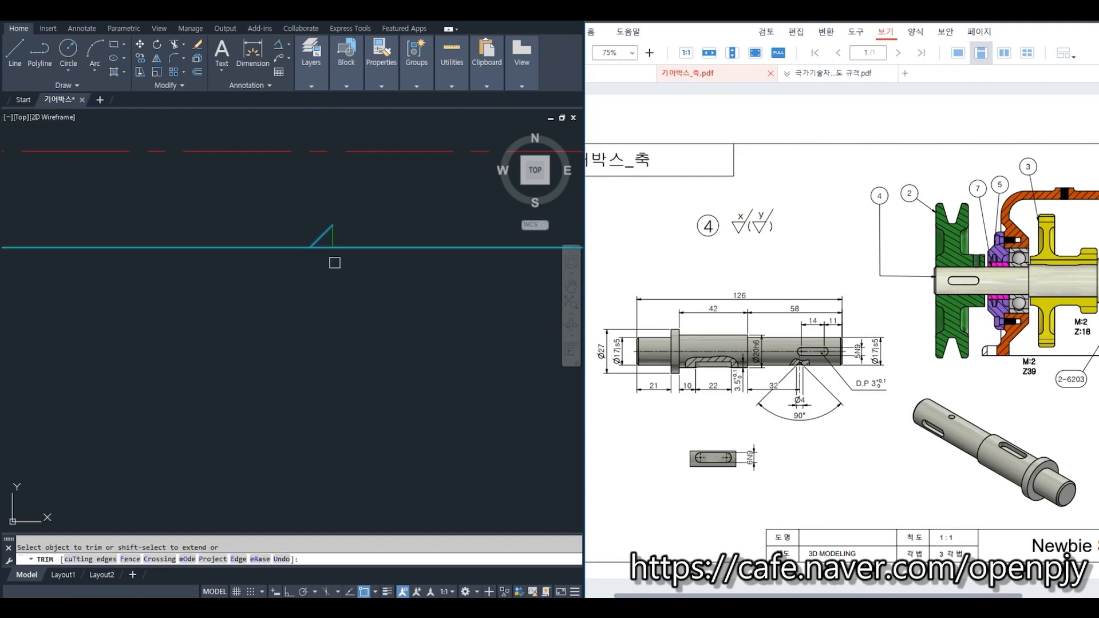
pyautogui.press('Return')
# Step: Match the short vertical line's properties to the shaft's centre line
pyautogui.write('M')
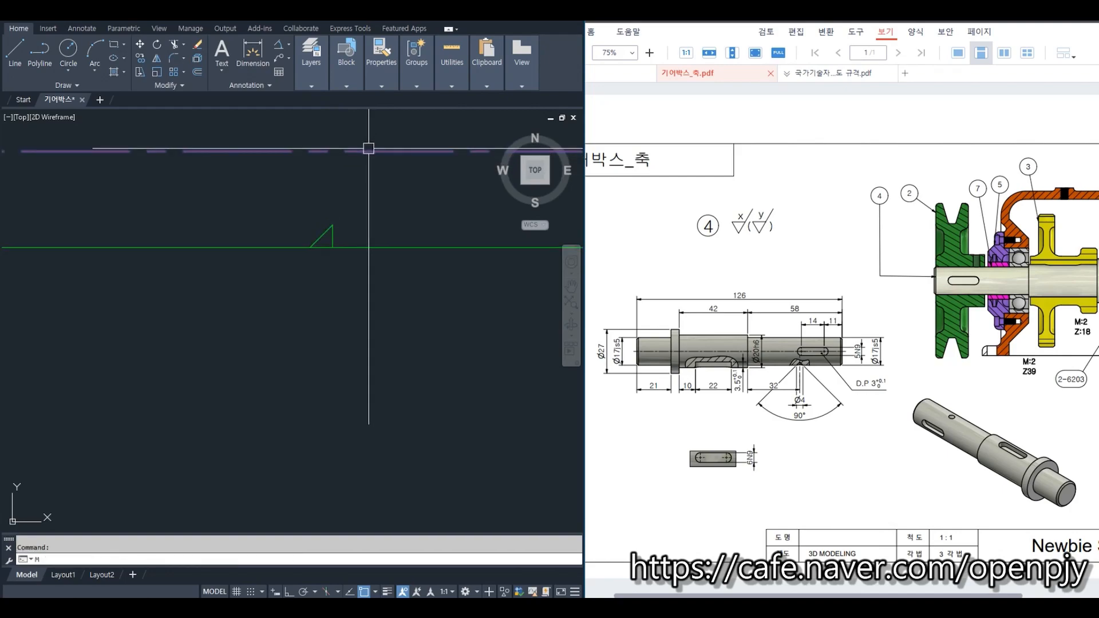
pyautogui.write('A')
pyautogui.press('Return')
pyautogui.click(368, 148)
pyautogui.click(335, 237)
pyautogui.press('Escape')
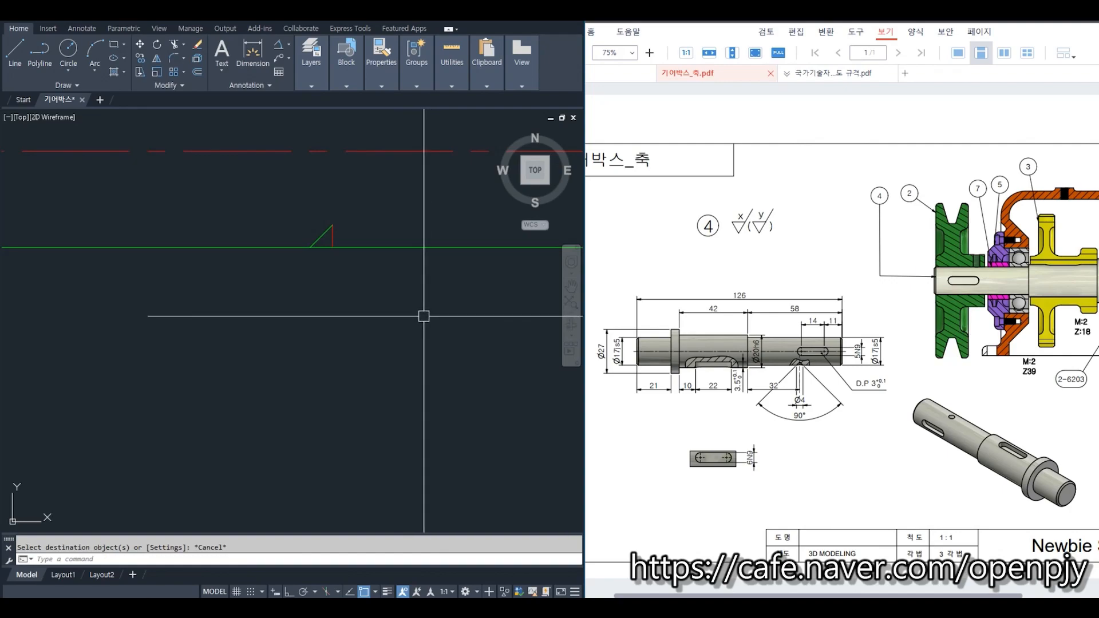
# Step: Mirror the 45° line about the short vertical centre line, keeping the original, to complete the conical hole
pyautogui.write('MI')
pyautogui.press('Return')
pyautogui.click(319, 231)
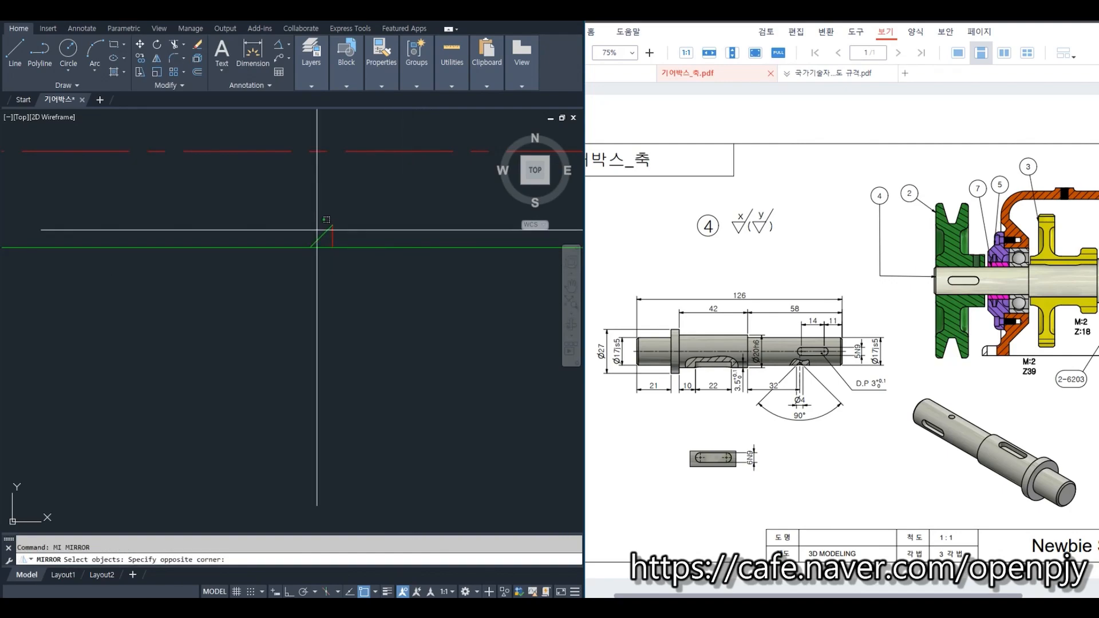
pyautogui.click(320, 239)
pyautogui.press('Return')
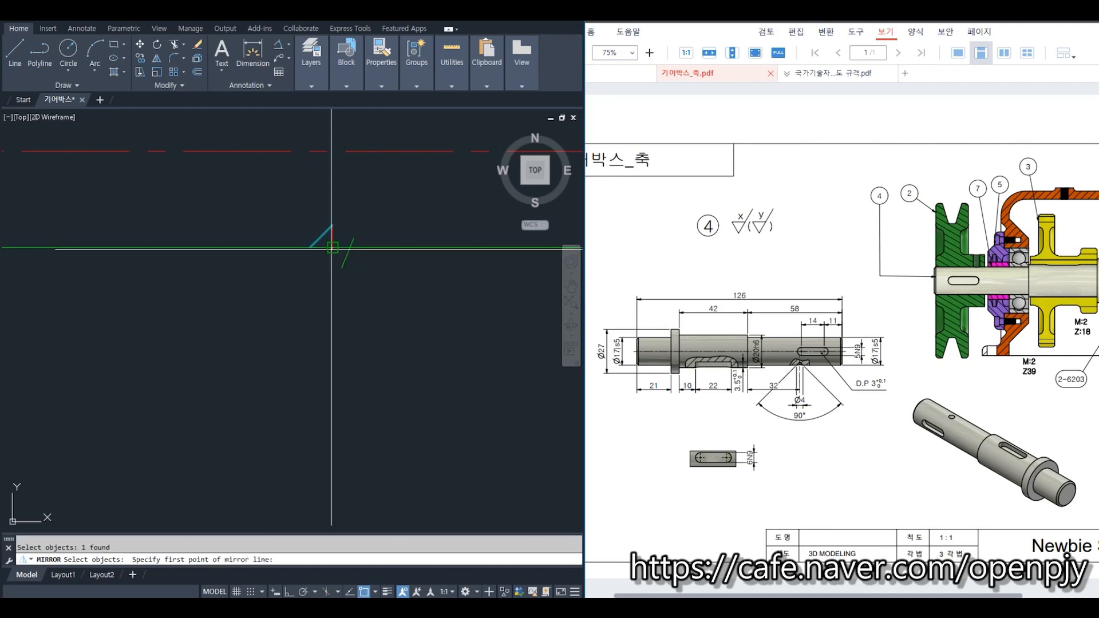
pyautogui.click(332, 224)
pyautogui.click(332, 247)
pyautogui.press('Return')
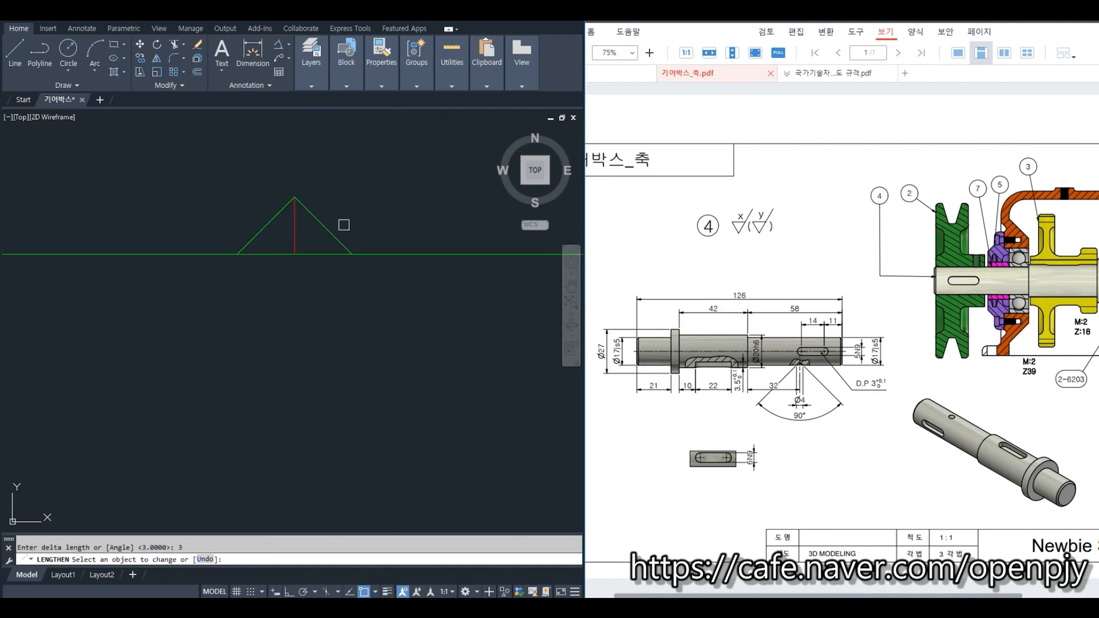
# Step: Lengthen the conical hole's centre line by 3 mm at both ends
pyautogui.click(296, 216)
pyautogui.click(295, 229)
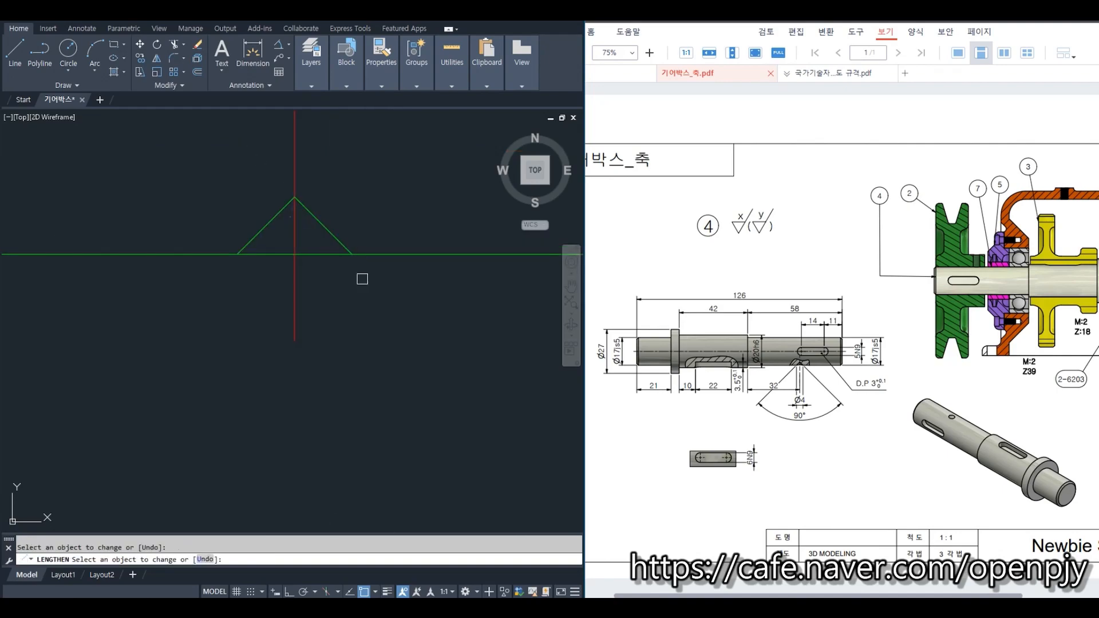
pyautogui.press('Escape')
# Step: Draw a wavy spline around the conical hole as a break line, with both ends past the shaft's lower edge
pyautogui.scroll(-2, 369, 291)
pyautogui.scroll(-3, 397, 334)
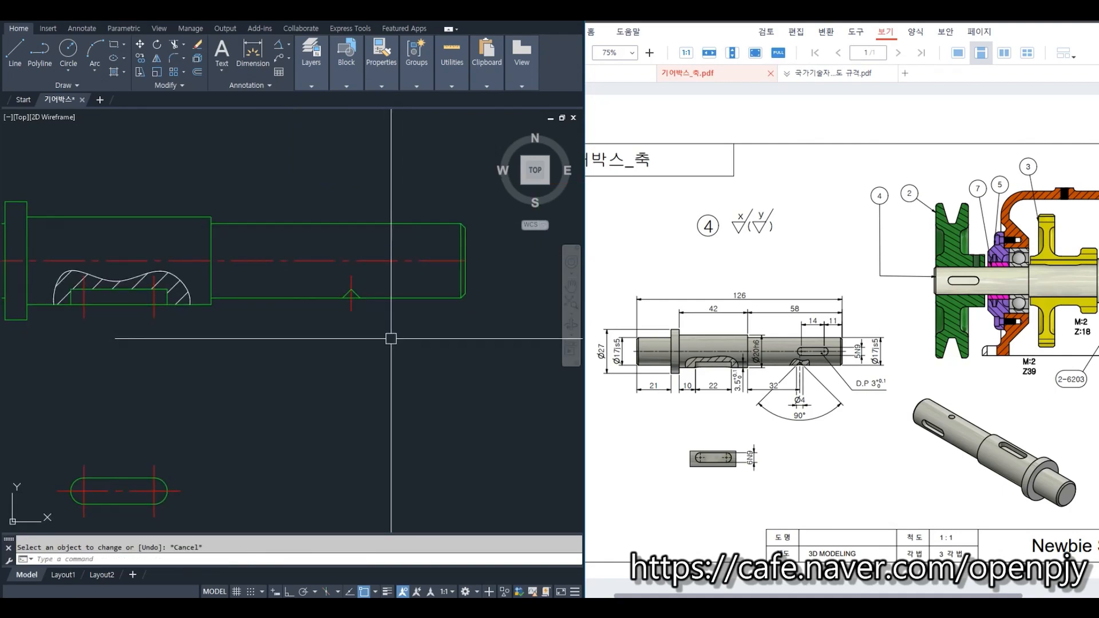
pyautogui.write('spl')
pyautogui.press('Return')
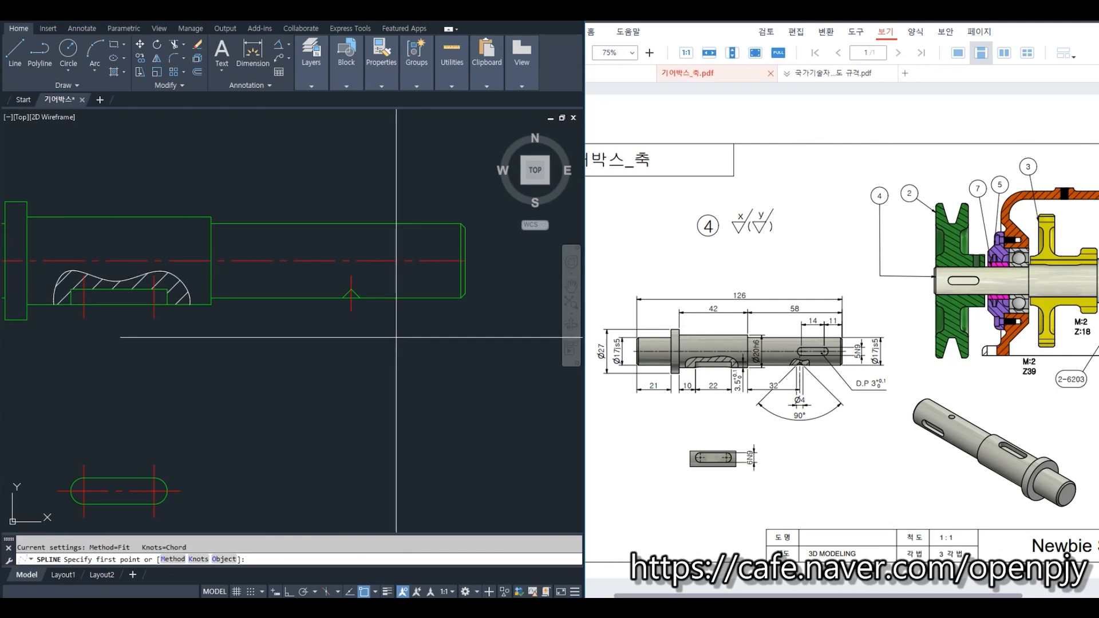
pyautogui.scroll(2, 314, 320)
pyautogui.click(315, 283)
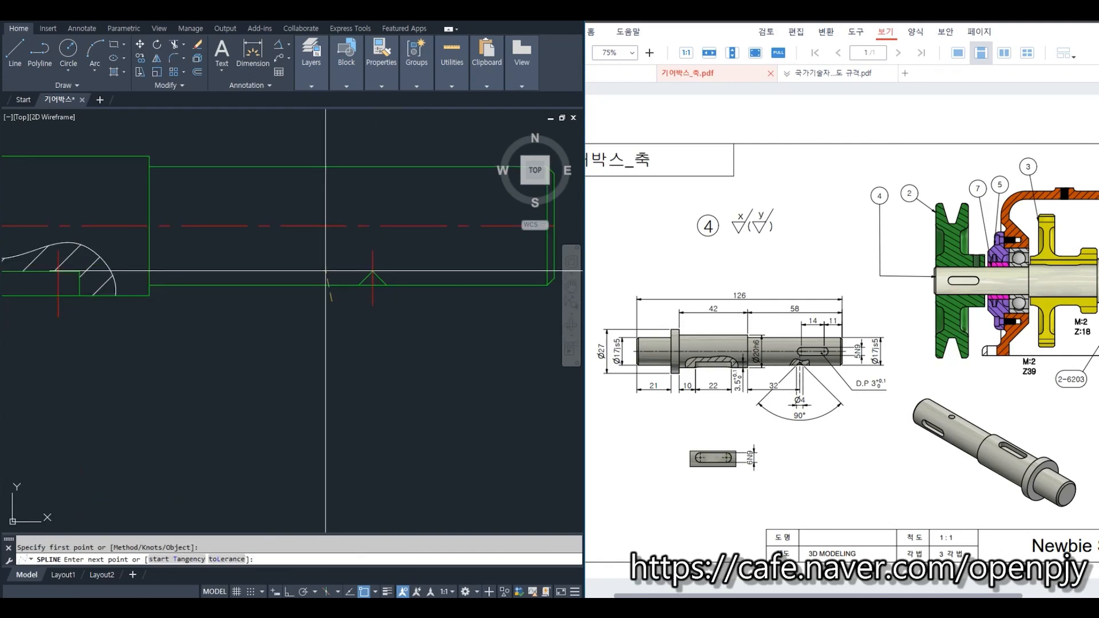
pyautogui.click(329, 269)
pyautogui.click(391, 260)
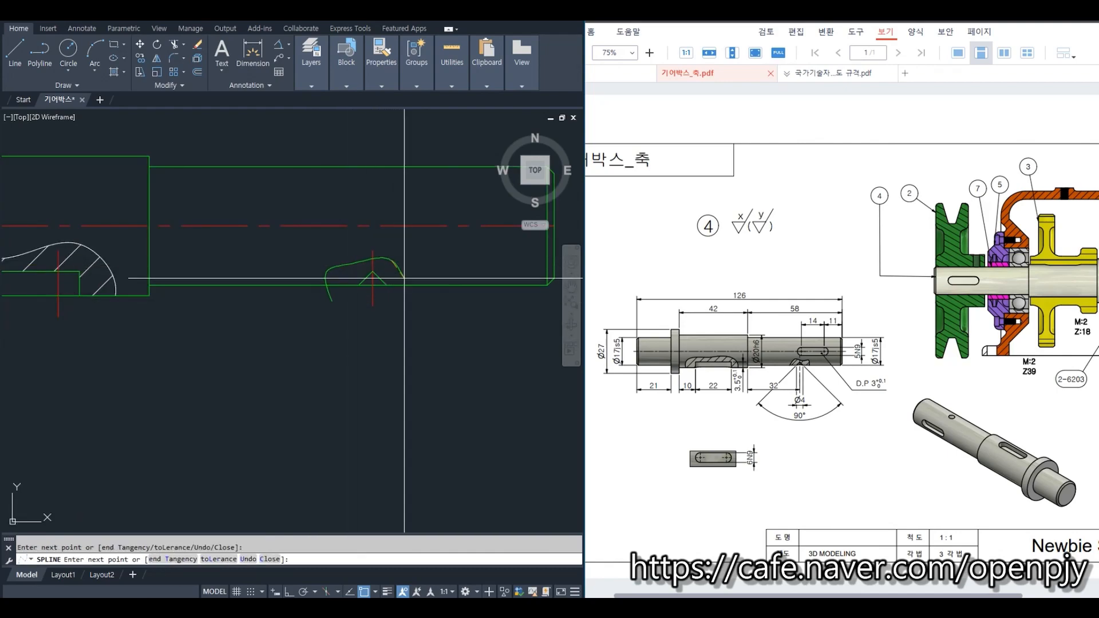
pyautogui.click(406, 296)
pyautogui.press('Return')
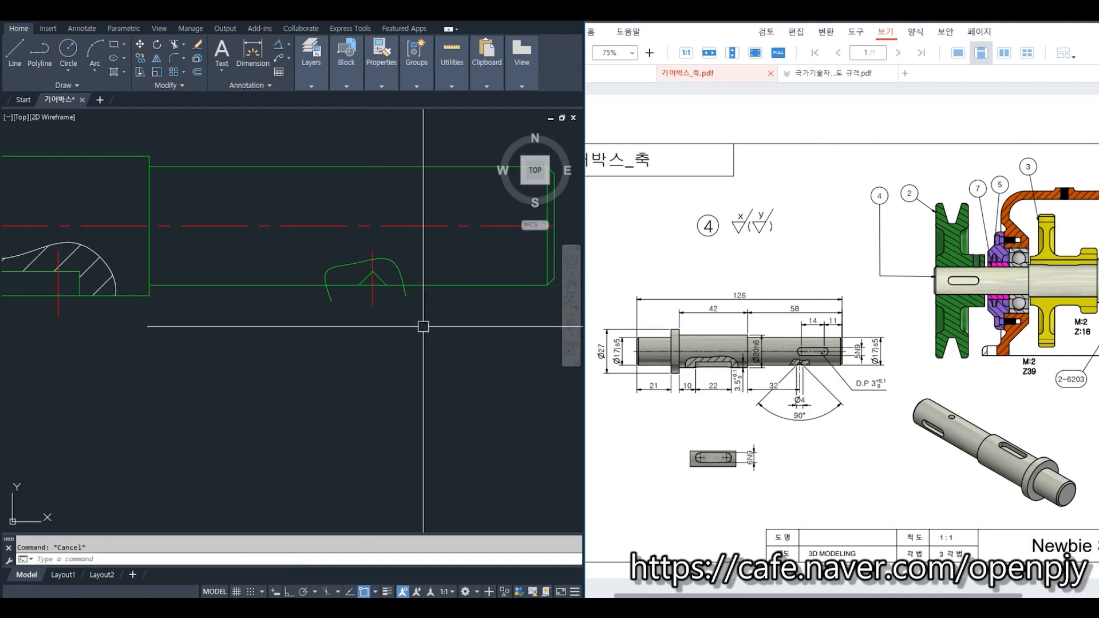
# Step: Trim the spline's ends at the shaft's lower edge and hatch the partial section around the conical hole
pyautogui.write('tr')
pyautogui.press('Return')
pyautogui.click(415, 287)
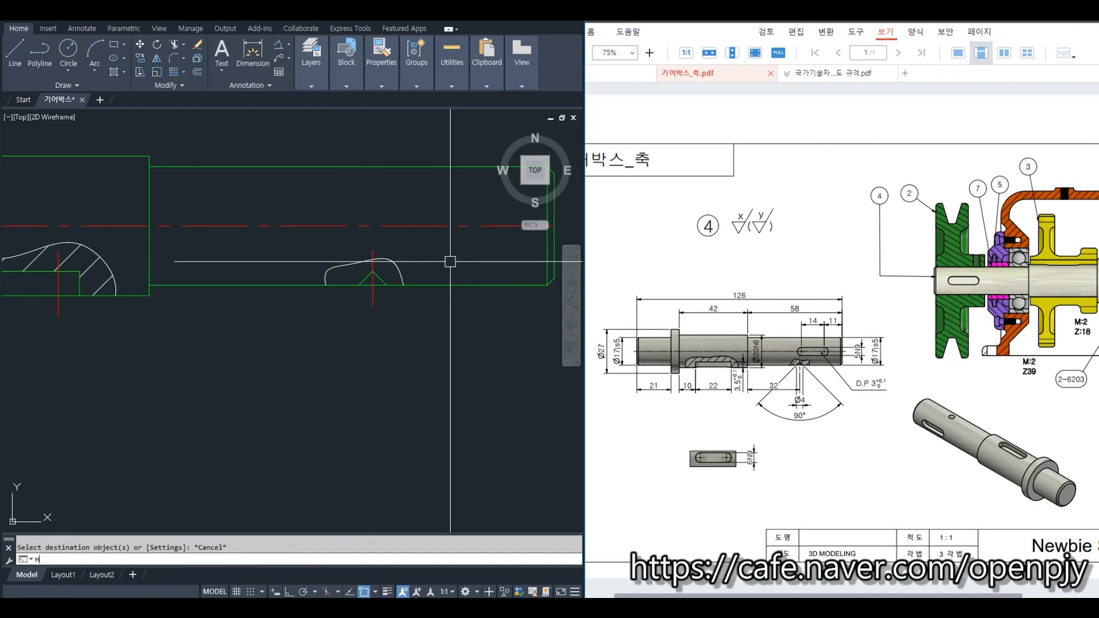
pyautogui.press('Return')
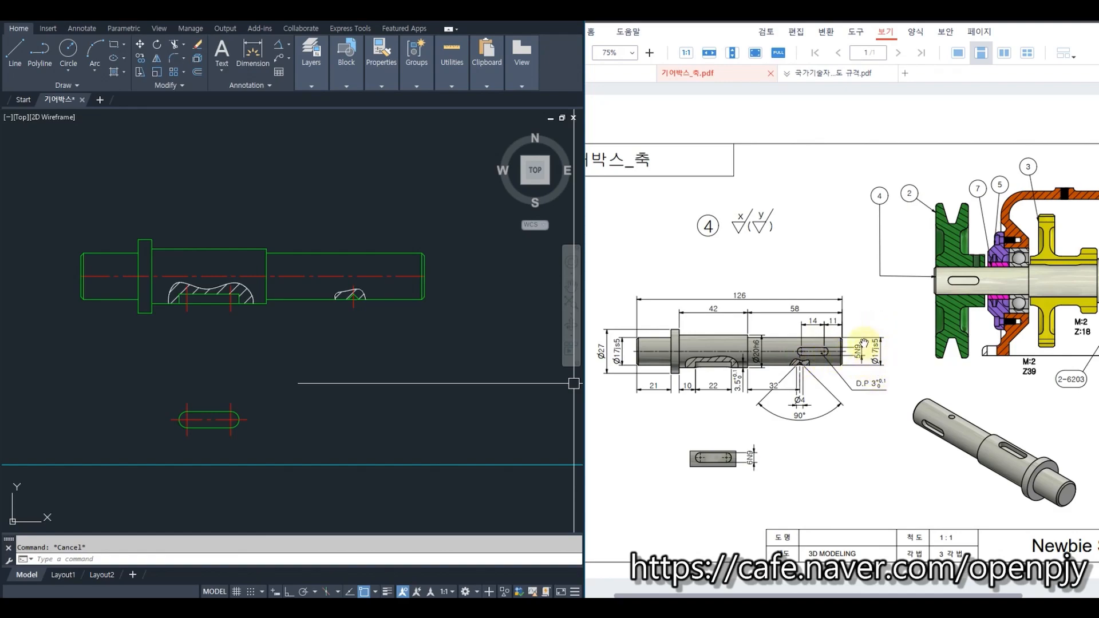
# Step: Open the drawing standards PDF (국가기술자…도 규격.pdf) beside the reference drawing
pyautogui.click(814, 75)
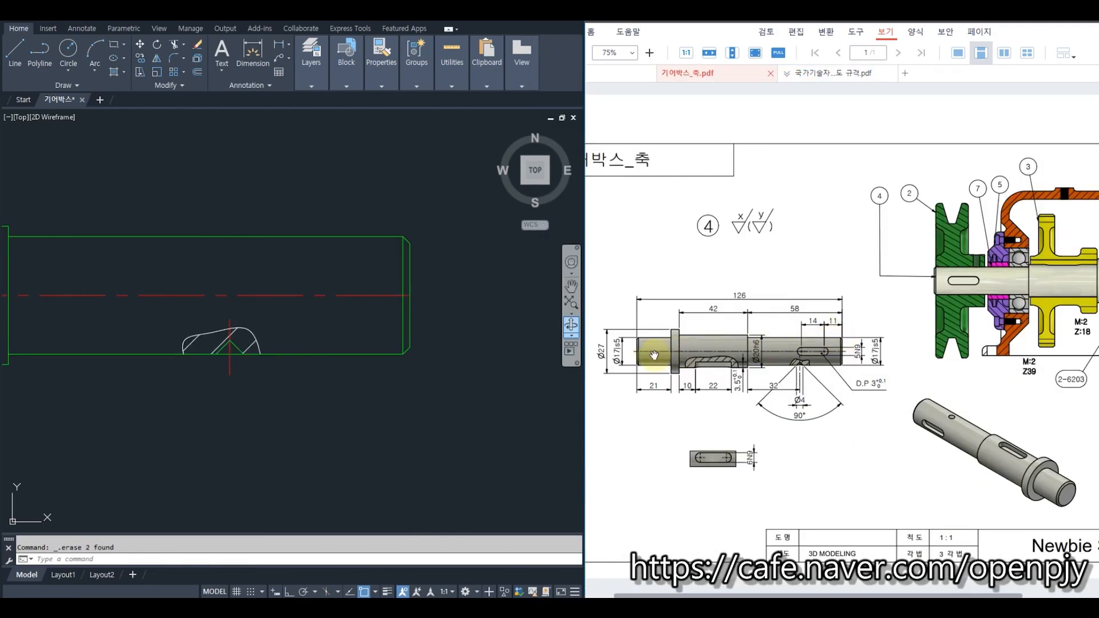
# Step: Offset the shaft's right end edge 11 mm inward
pyautogui.press('Return')
pyautogui.write('11')
pyautogui.press('Return')
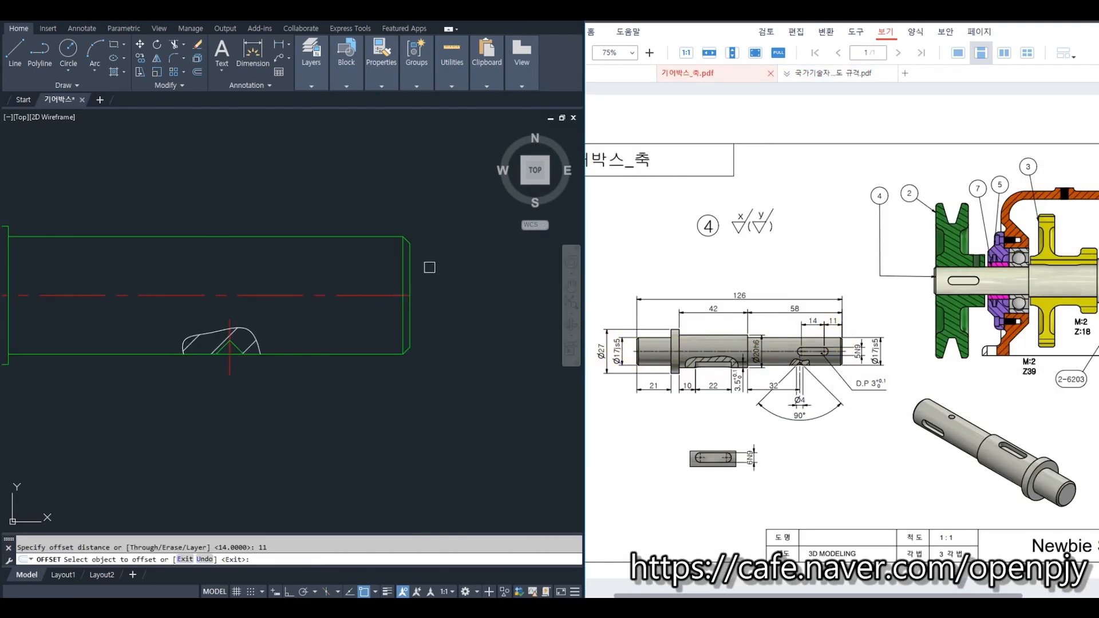
pyautogui.click(414, 268)
pyautogui.click(369, 270)
pyautogui.press('Escape')
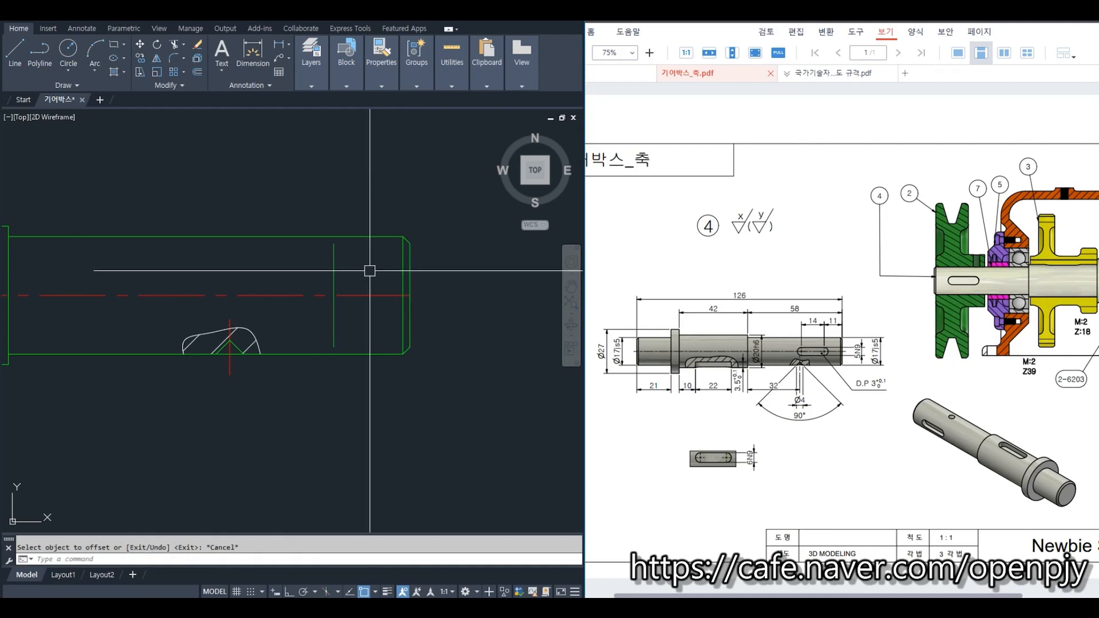
# Step: Offset the new vertical line inside the shaft's right end another 14 mm to the left
pyautogui.write('o')
pyautogui.press('Return')
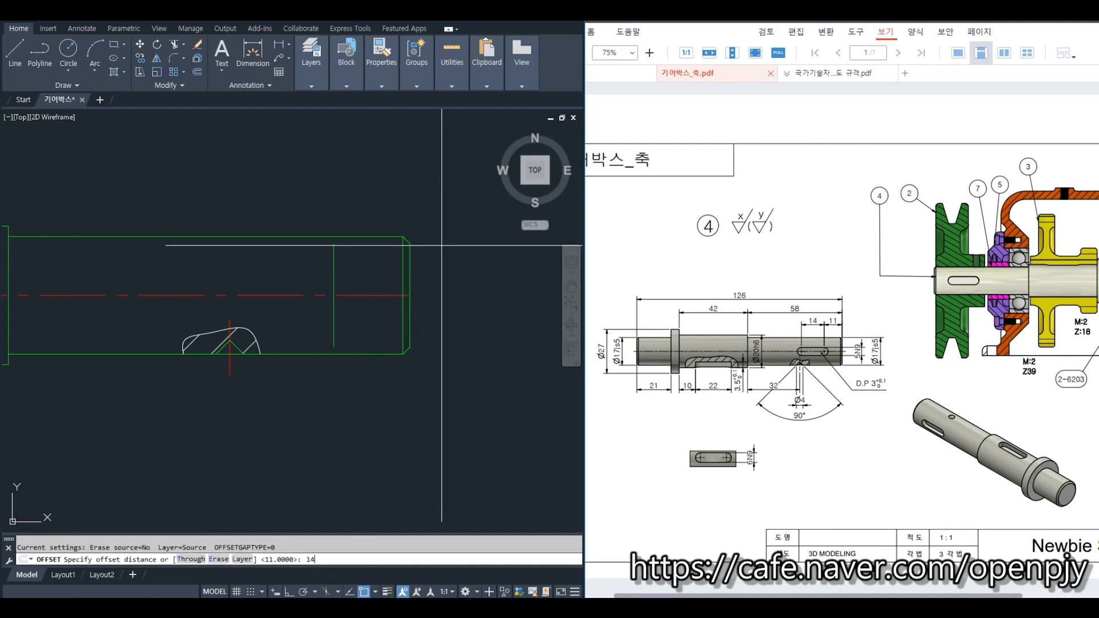
pyautogui.press('Return')
pyautogui.click(334, 279)
pyautogui.click(295, 269)
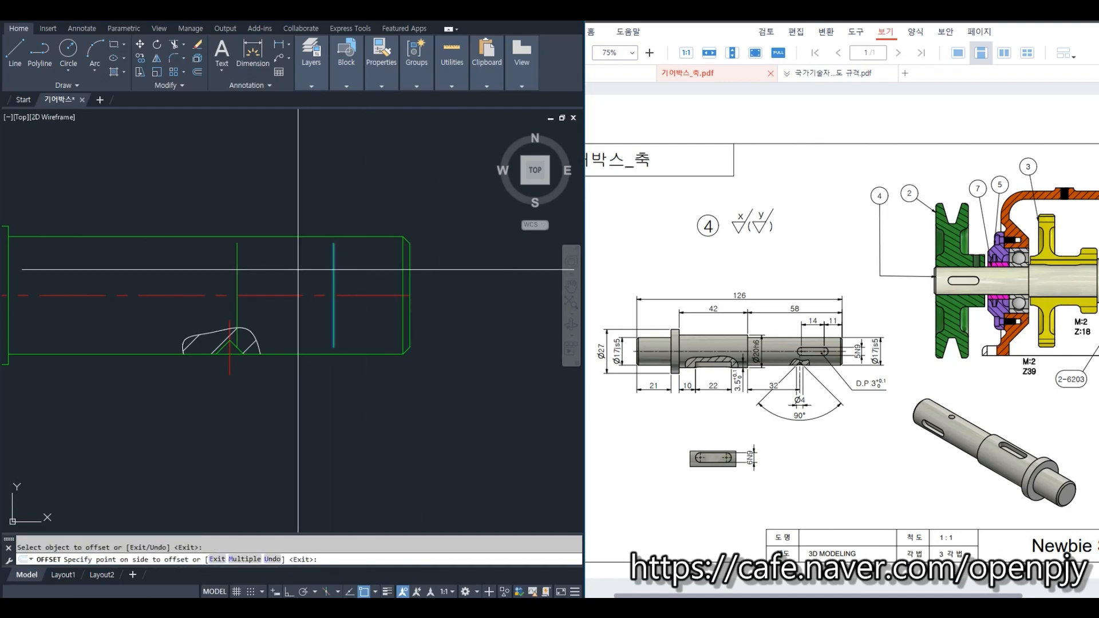
pyautogui.press('Escape')
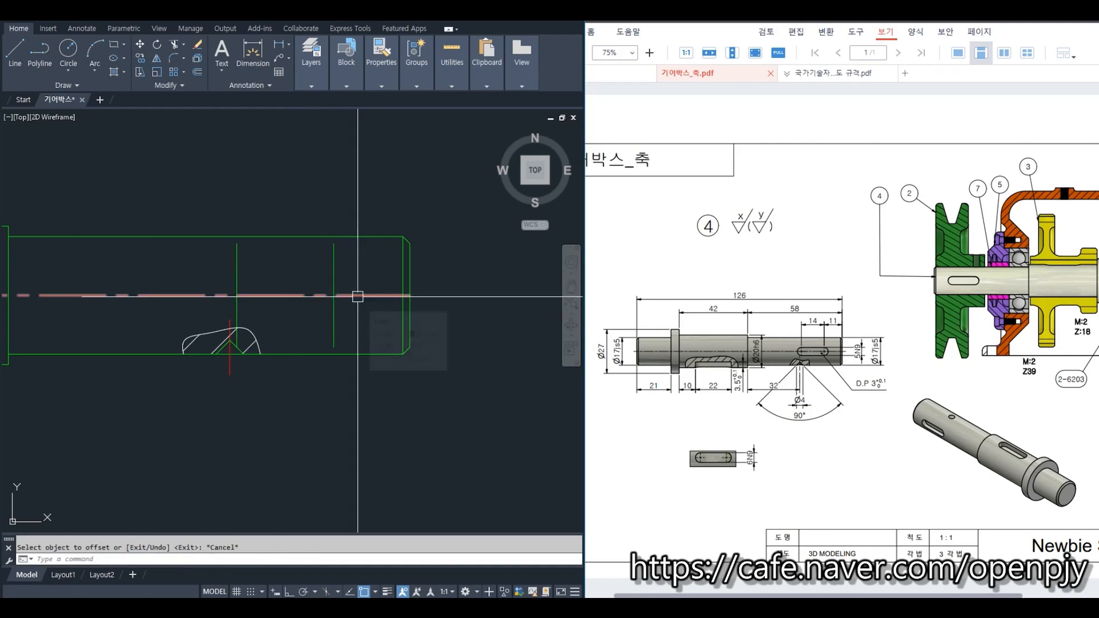
# Step: Offset the shaft's centre line by 5/2 mm to both sides for the keyway edges
pyautogui.write('o')
pyautogui.press('Return')
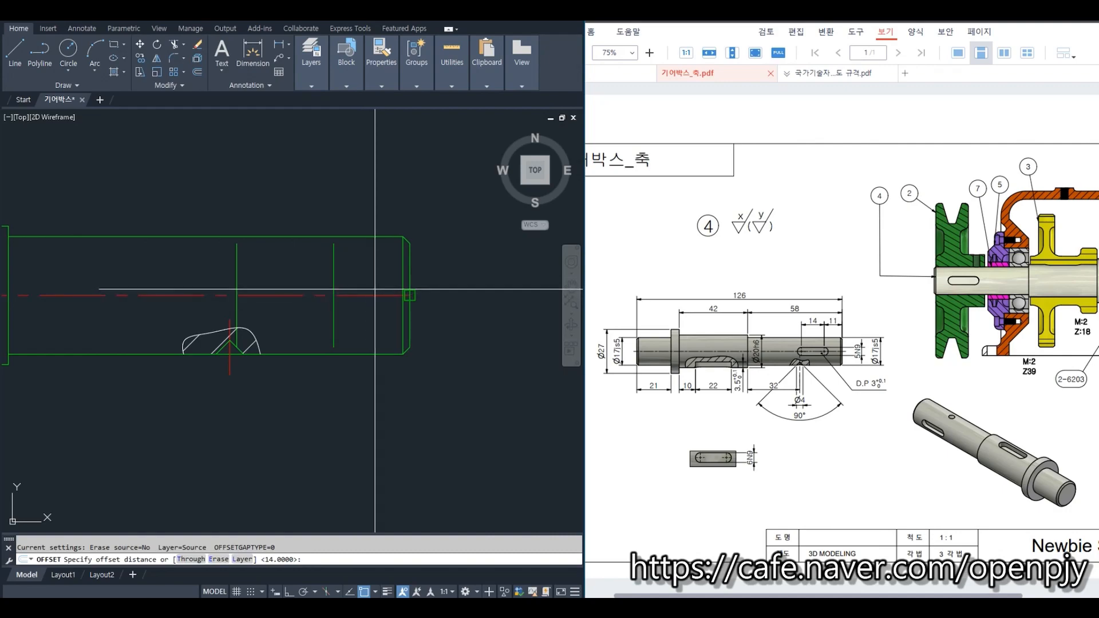
pyautogui.write('5/2')
pyautogui.press('Return')
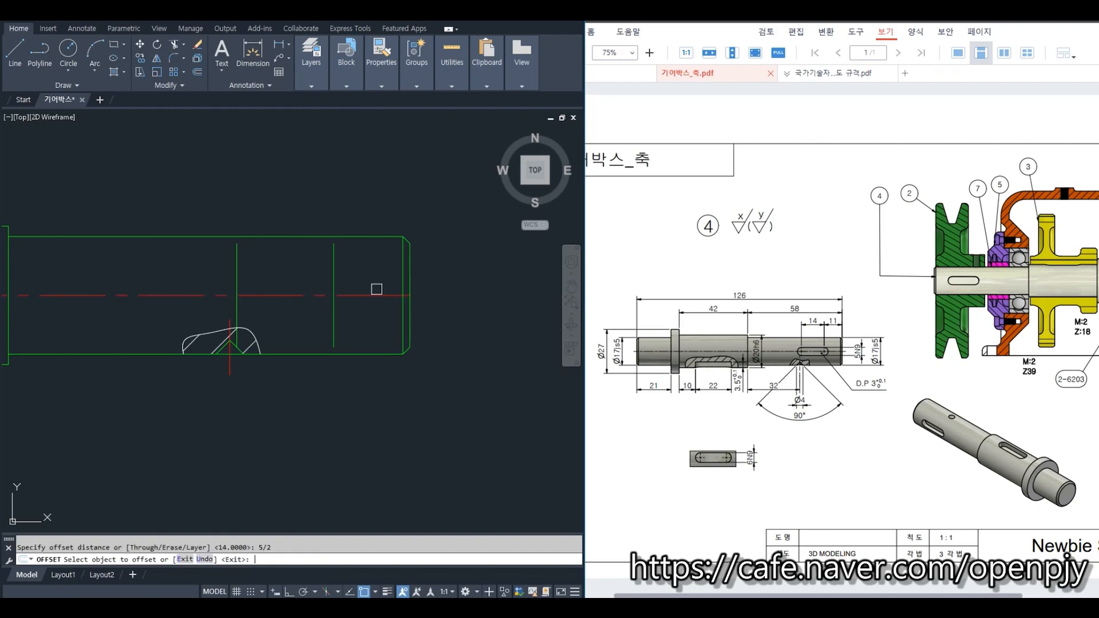
pyautogui.click(272, 295)
pyautogui.click(273, 300)
pyautogui.press('Escape')
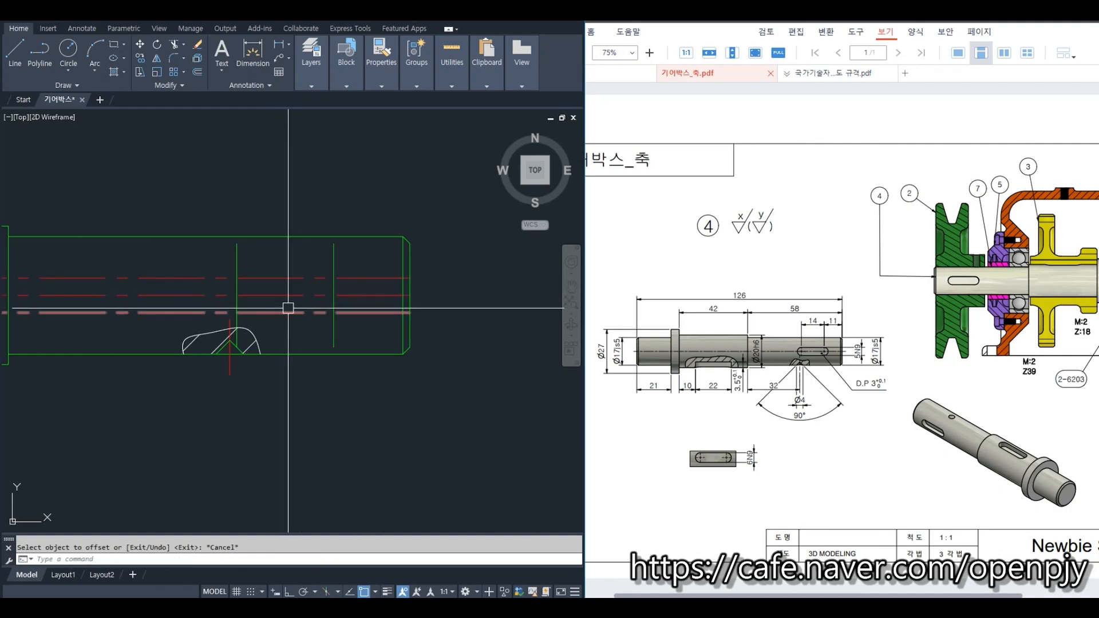
# Step: Join the offset lines at all four corners with Fillet to form the keyway rectangle
pyautogui.write('f')
pyautogui.press('Return')
pyautogui.scroll(2, 264, 314)
pyautogui.click(246, 310)
pyautogui.click(220, 299)
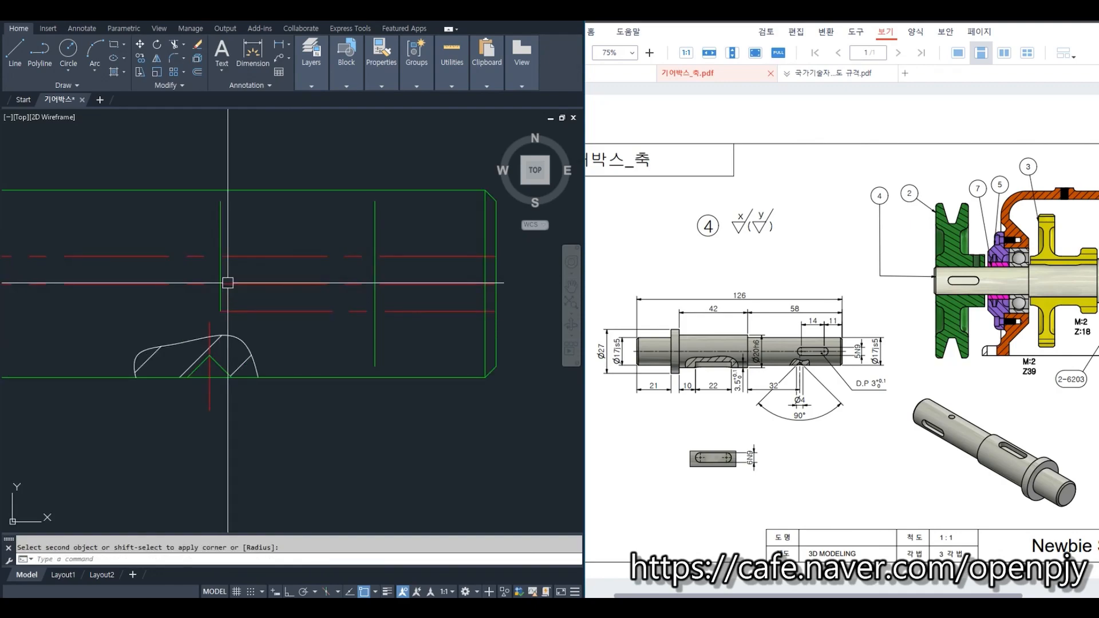
pyautogui.press('space')
pyautogui.click(219, 269)
pyautogui.click(258, 257)
pyautogui.press('space')
pyautogui.click(318, 255)
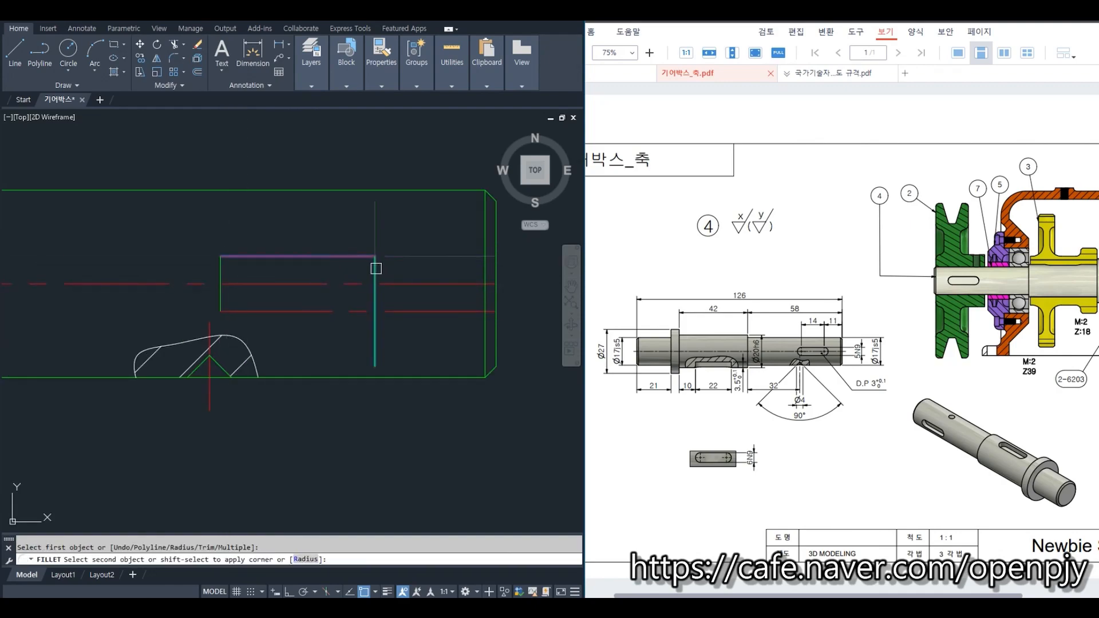
pyautogui.click(375, 268)
pyautogui.press('space')
pyautogui.click(362, 312)
pyautogui.click(372, 287)
# Step: Match the rectangle's vertical lines to the centre line's properties and its horizontal edges to the shaft outline's
pyautogui.click(340, 284)
pyautogui.write('ma')
pyautogui.press('Return')
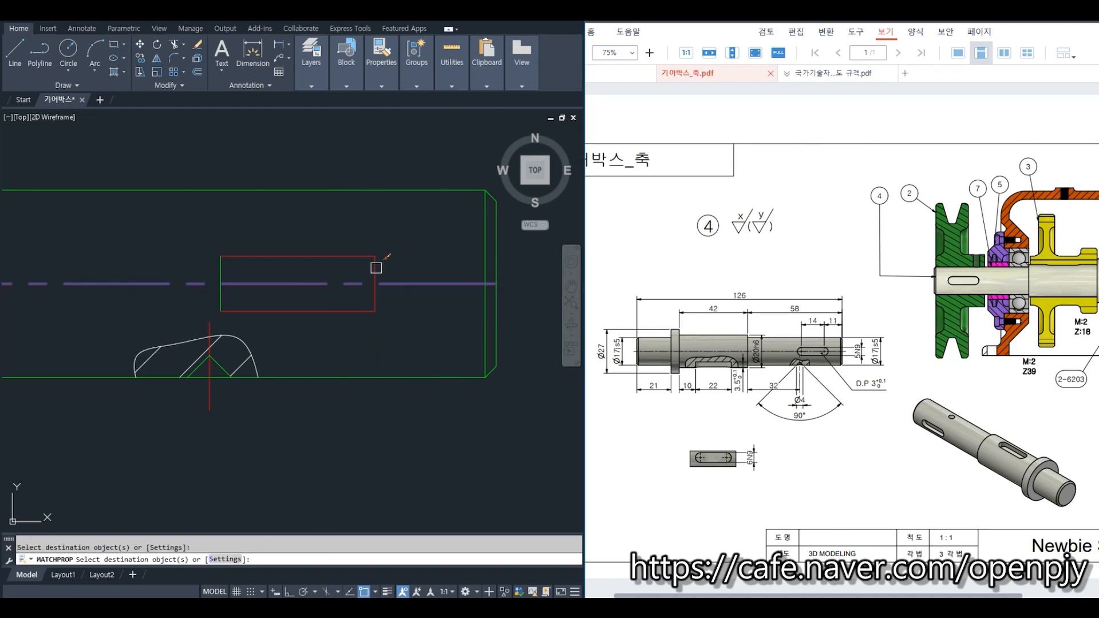
pyautogui.click(275, 284)
pyautogui.press('space')
pyautogui.click(292, 186)
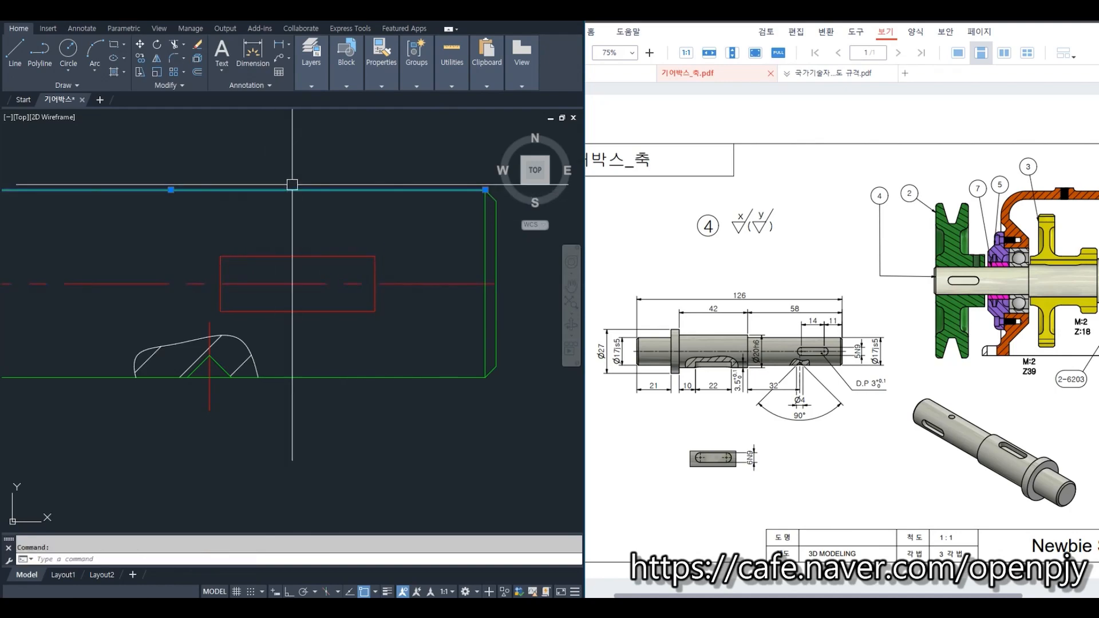
# Step: Round both ends of the keyway by filleting its two parallel horizontal edges
pyautogui.write('f')
pyautogui.press('Return')
pyautogui.click(357, 311)
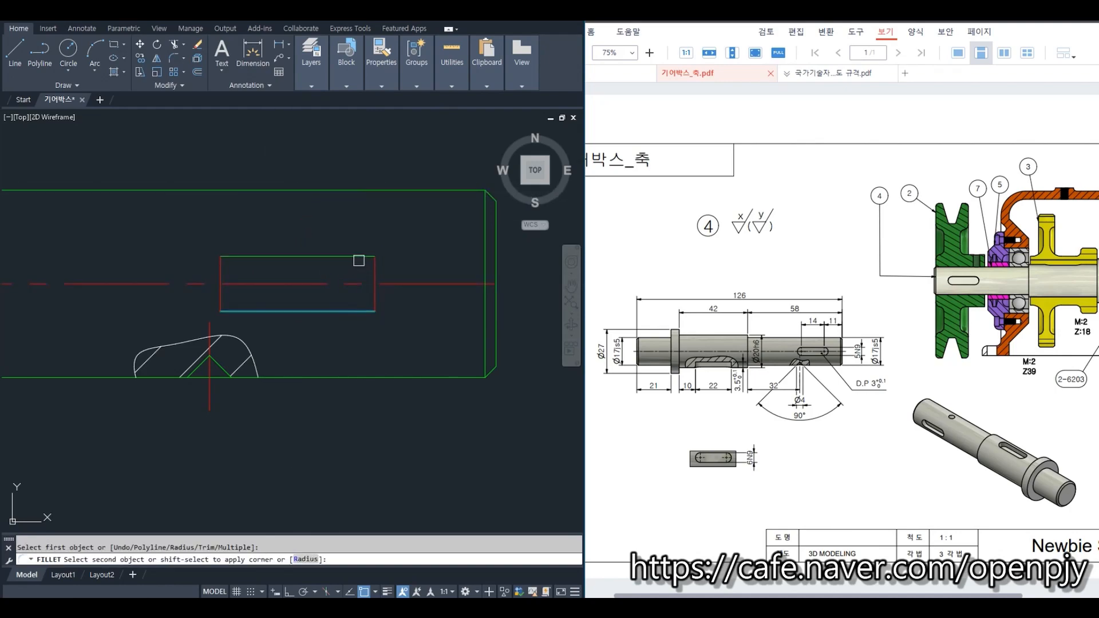
pyautogui.click(359, 257)
pyautogui.press('space')
pyautogui.click(246, 257)
pyautogui.click(236, 311)
pyautogui.press('Escape')
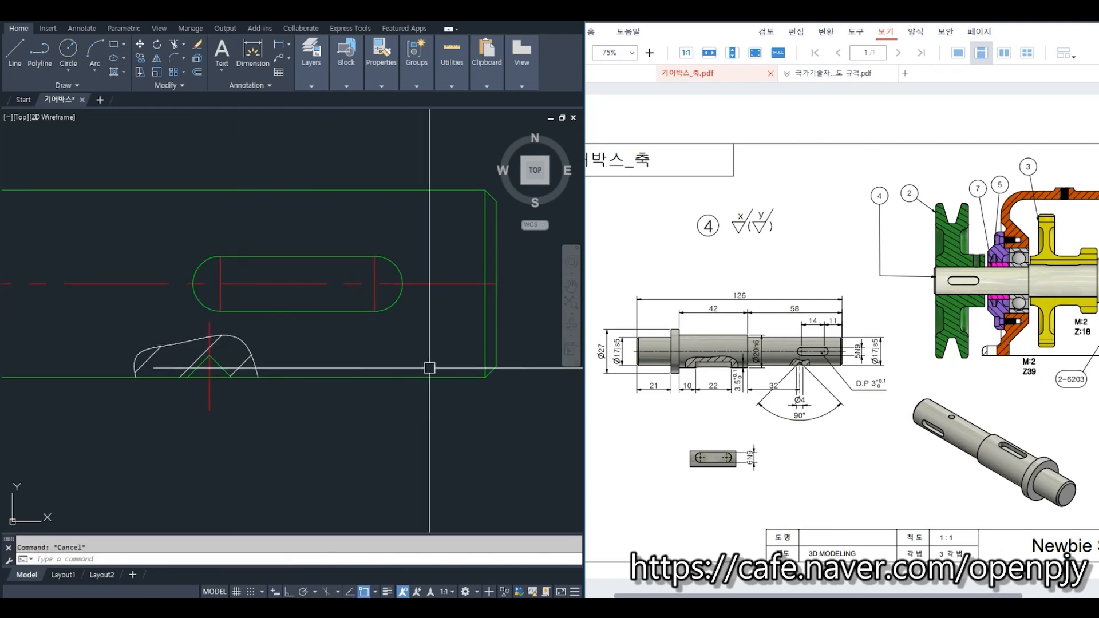
# Step: Lengthen the keyway's two vertical centre lines at both ends by the same amount as the conical hole's centre line
pyautogui.write('len')
pyautogui.press('Return')
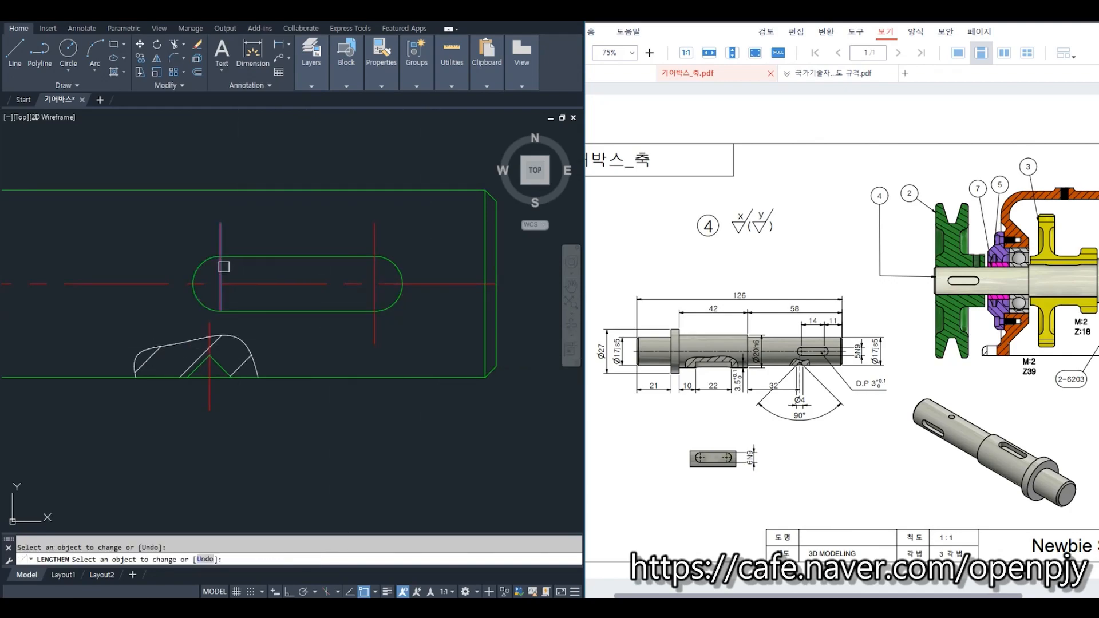
pyautogui.press('Escape')
pyautogui.scroll(-4, 422, 361)
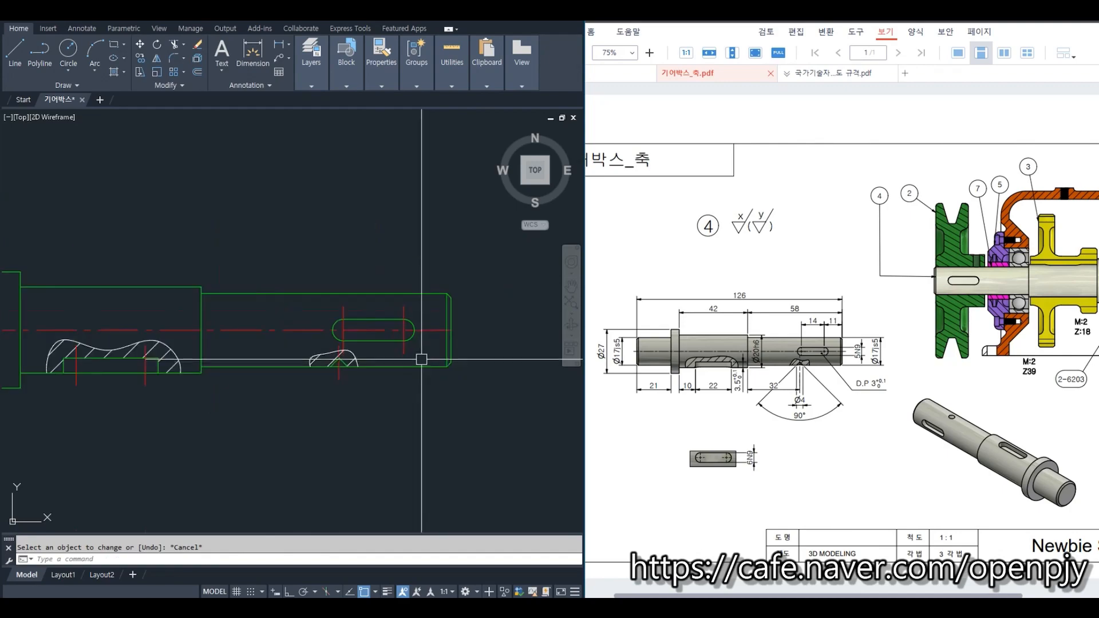
pyautogui.scroll(-2, 463, 398)
pyautogui.moveTo(441, 432); pyautogui.dragTo(454, 380, button='middle')
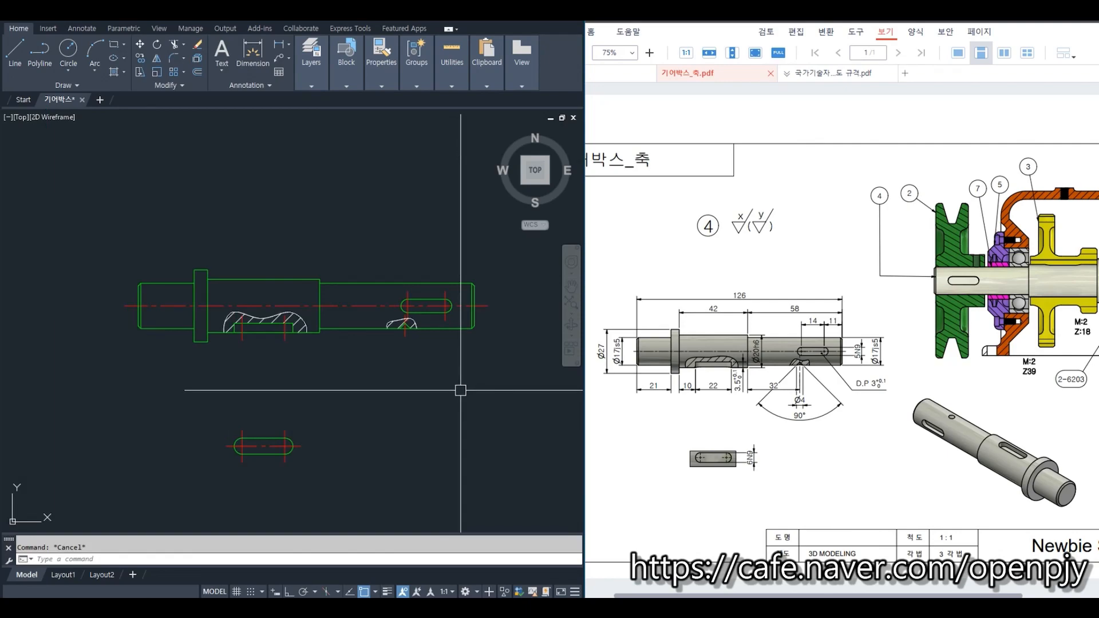
# Step: Add a vertical linear dimension for the width of the right-hand keyway, placed beyond the shaft's right end
pyautogui.click(310, 60)
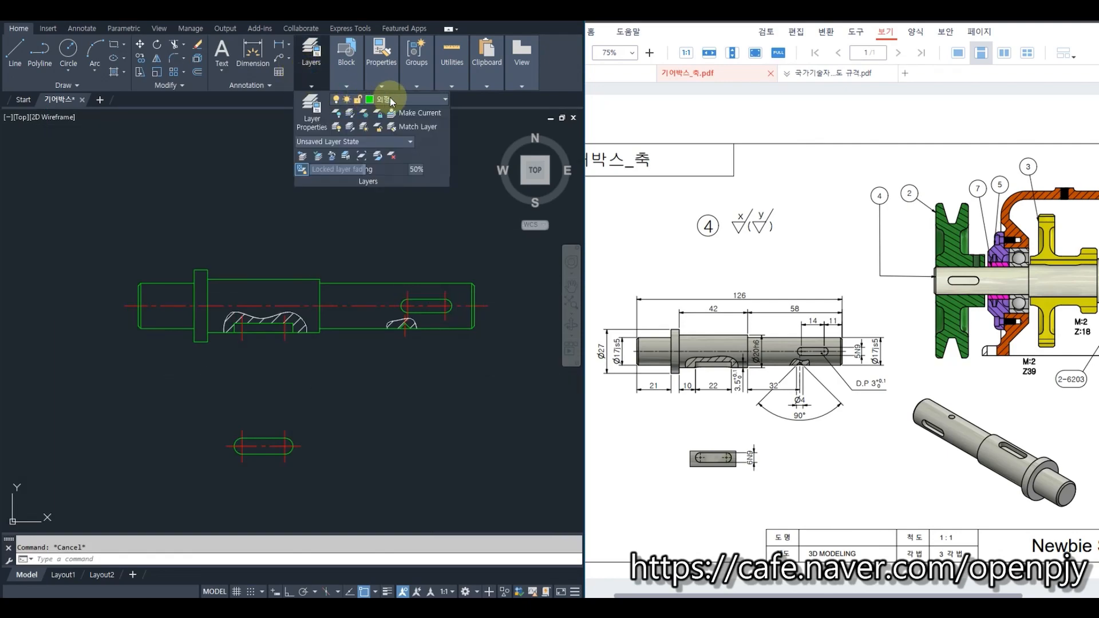
pyautogui.click(297, 257)
pyautogui.moveTo(522, 389); pyautogui.dragTo(438, 372, button='middle')
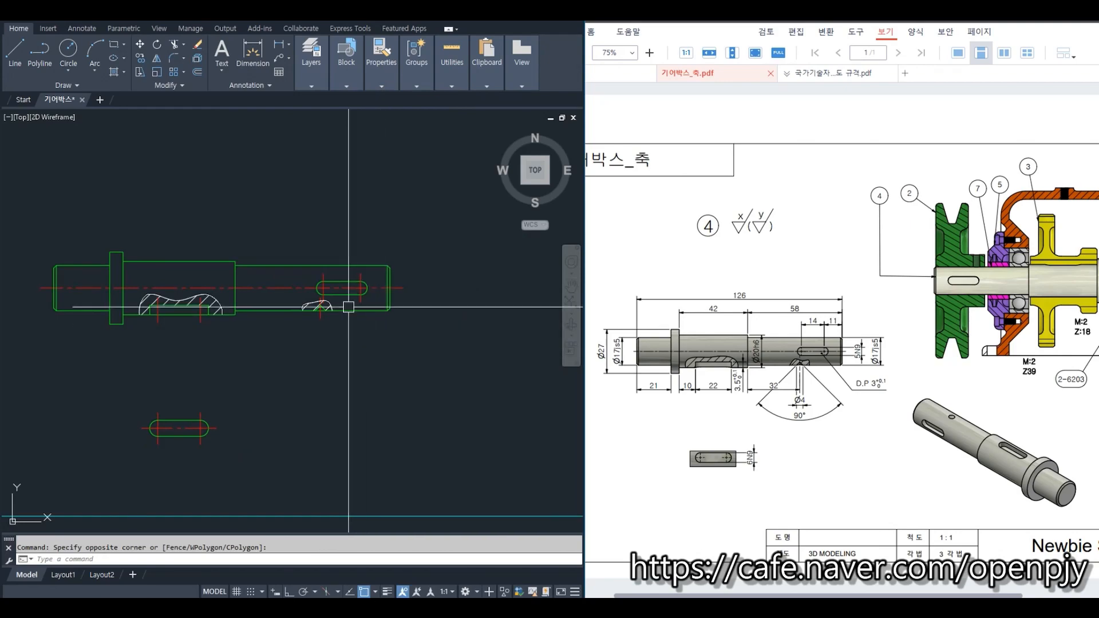
pyautogui.click(280, 46)
pyautogui.scroll(5, 435, 320)
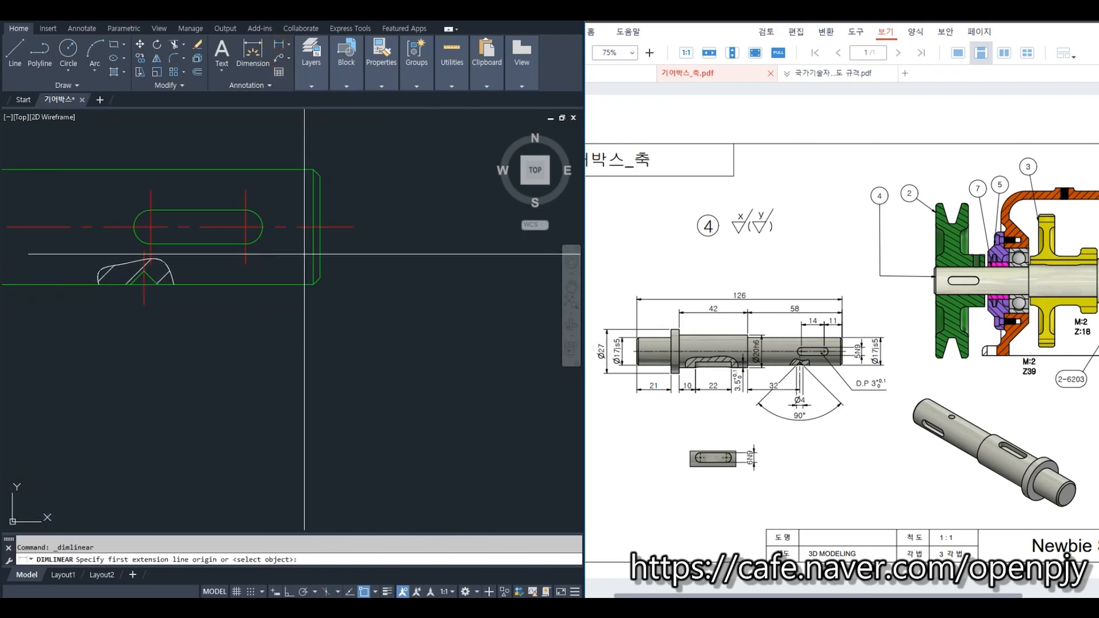
pyautogui.click(245, 209)
pyautogui.click(245, 244)
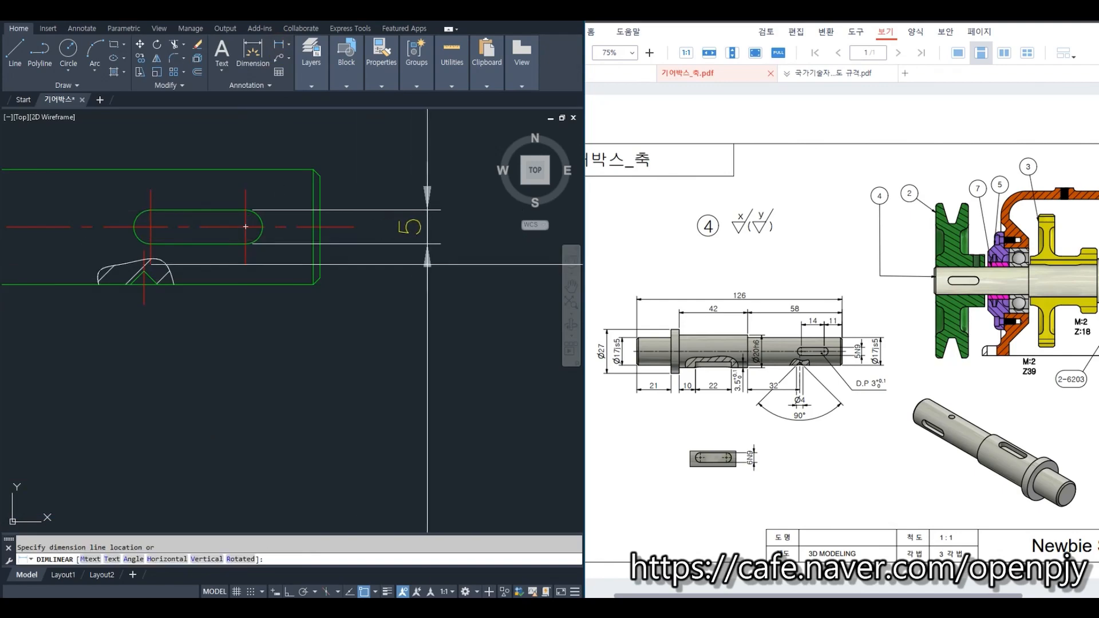
pyautogui.click(412, 264)
# Step: Dimension the diameter of the shaft's right end section, outside the keyway width dimension
pyautogui.press('Return')
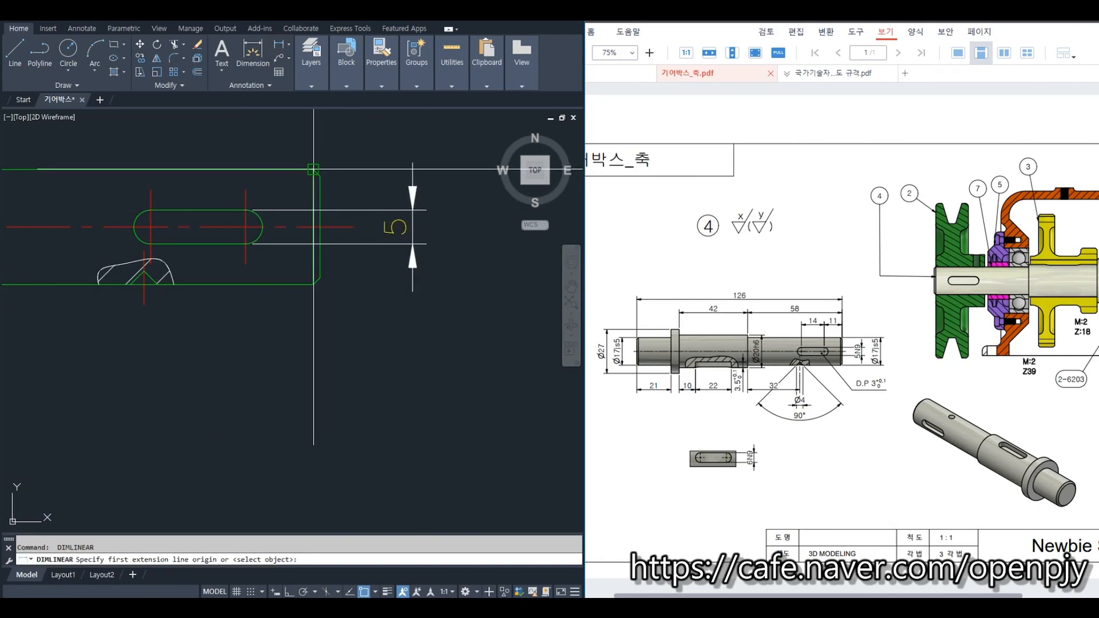
pyautogui.click(313, 169)
pyautogui.click(314, 284)
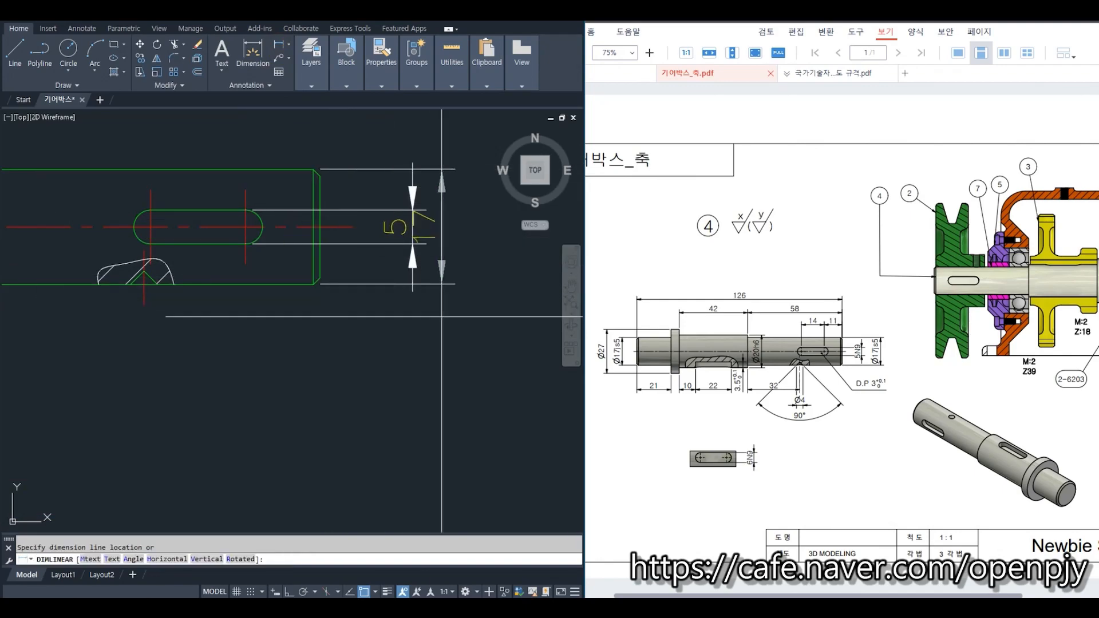
pyautogui.click(478, 313)
pyautogui.scroll(-4, 418, 392)
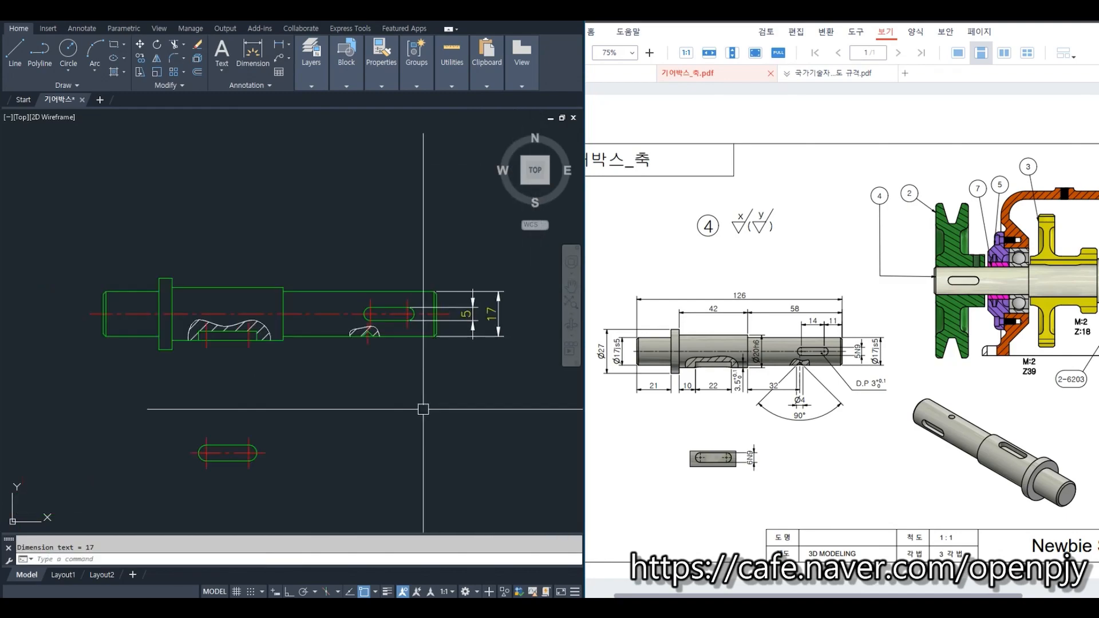
pyautogui.moveTo(422, 405); pyautogui.dragTo(383, 365, button='middle')
# Step: Dimension the diameter of the shaft's thicker middle section, placed just right of its shoulder
pyautogui.press('Return')
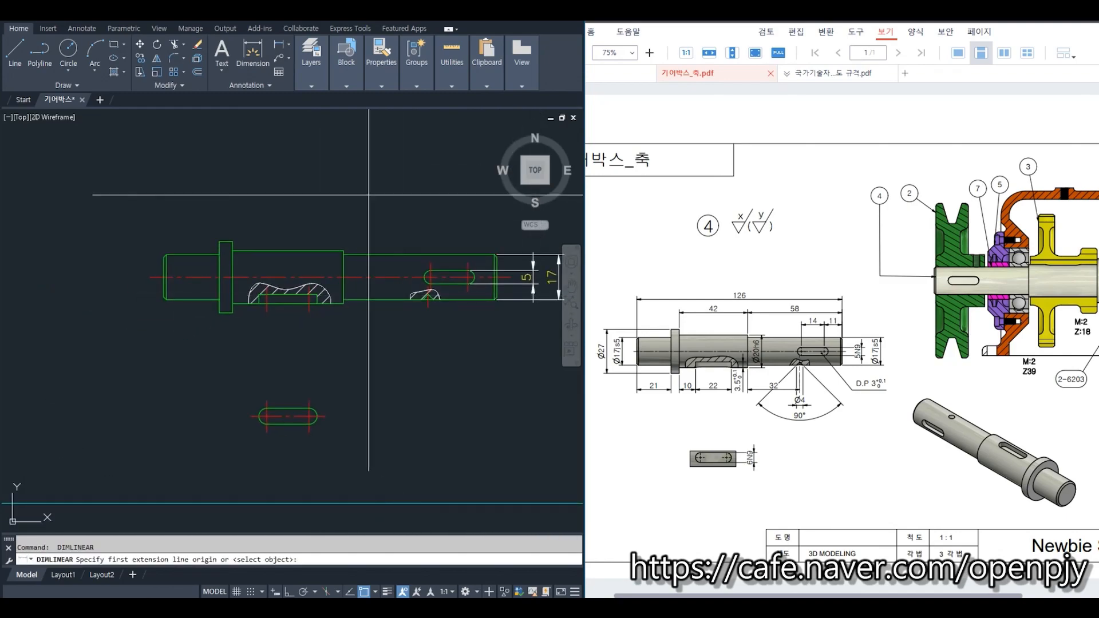
pyautogui.click(344, 251)
pyautogui.click(343, 302)
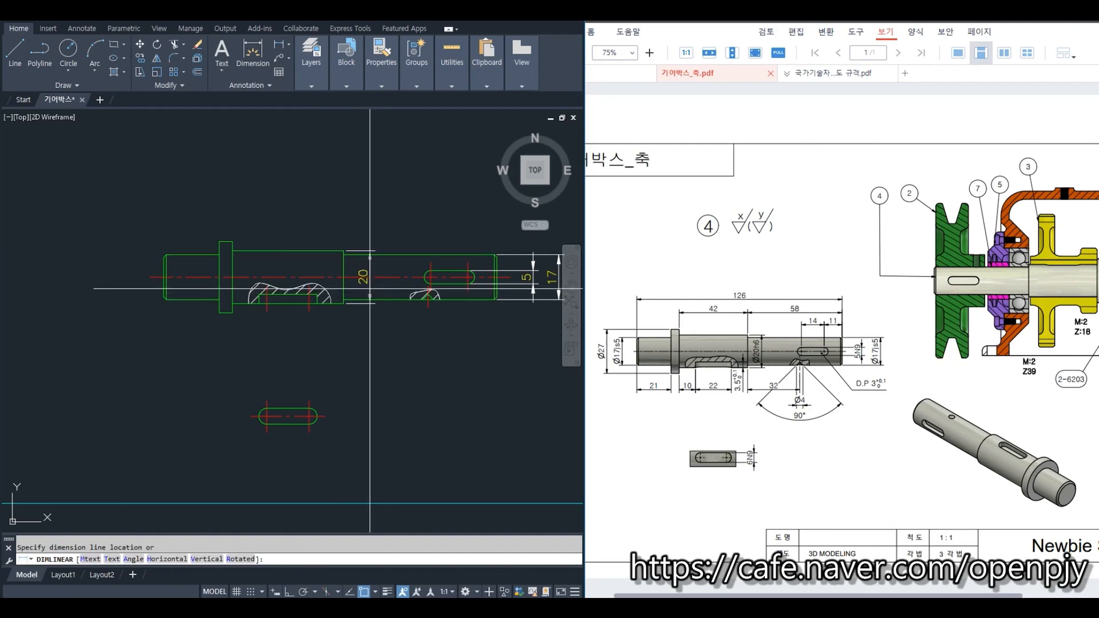
pyautogui.click(370, 288)
# Step: Dimension the diameters of the shaft's left end section and the collar, both placed left of the shaft
pyautogui.press('Return')
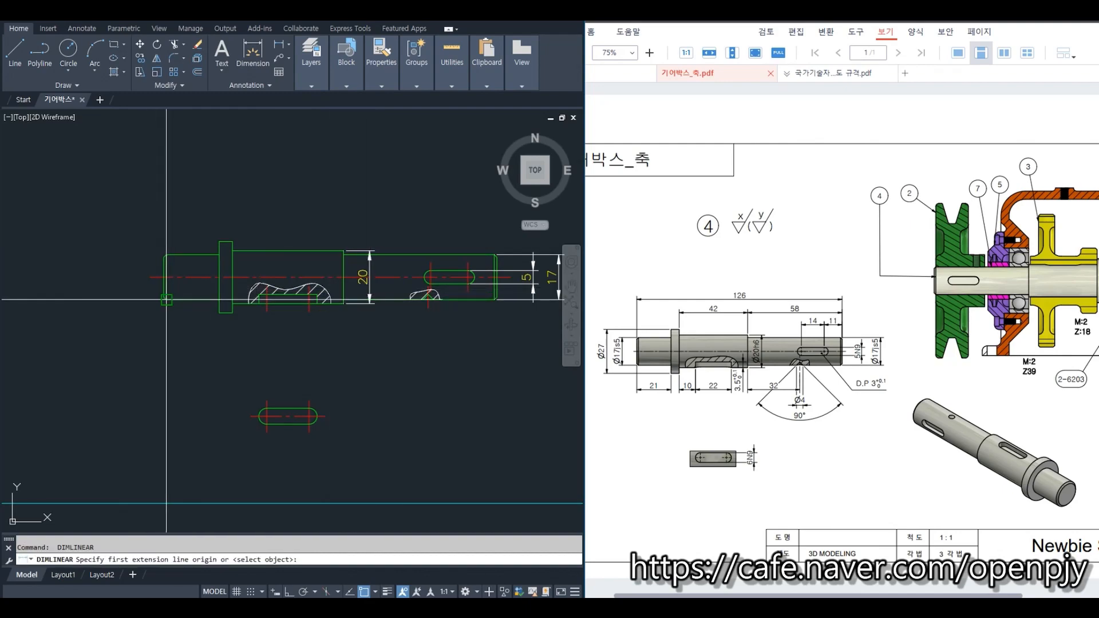
pyautogui.click(166, 299)
pyautogui.click(166, 256)
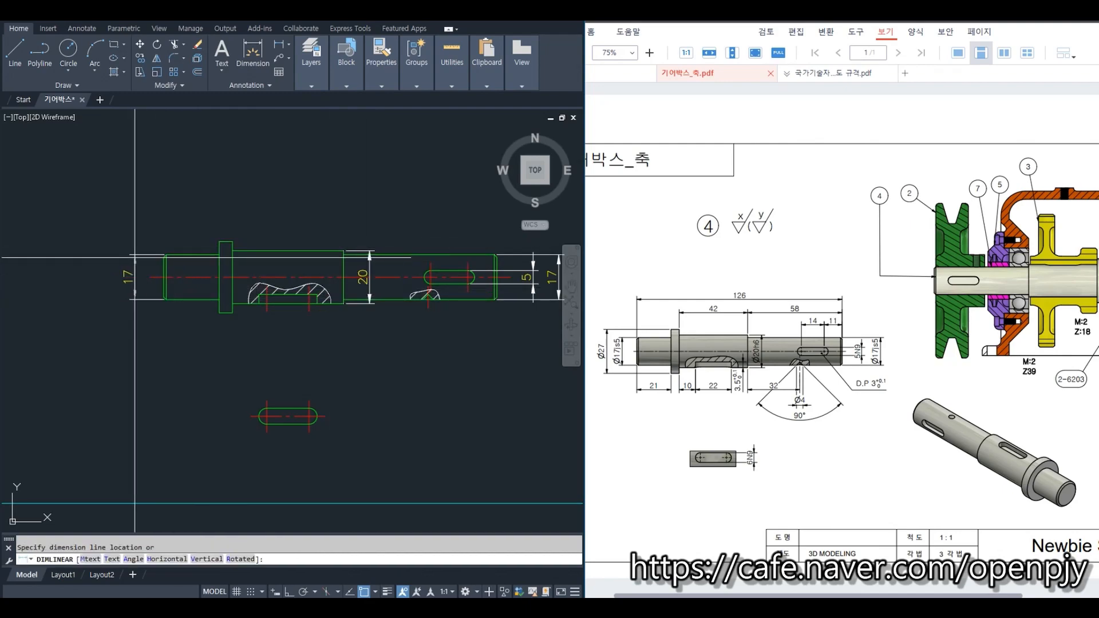
pyautogui.click(135, 257)
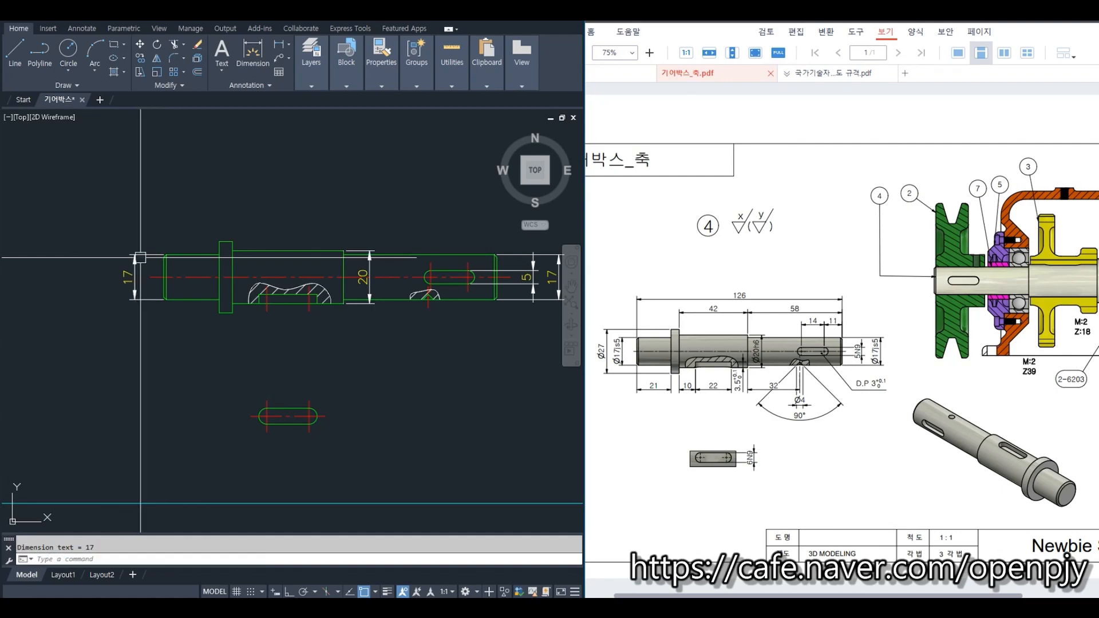
pyautogui.click(219, 242)
pyautogui.click(219, 313)
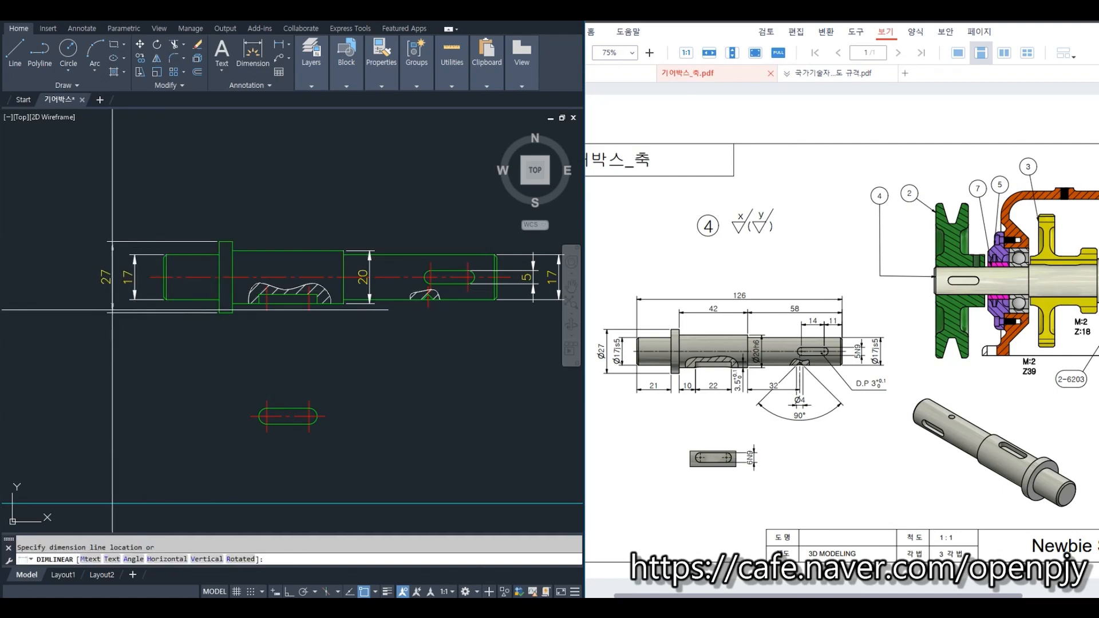
pyautogui.click(115, 310)
pyautogui.moveTo(328, 343); pyautogui.dragTo(283, 348, button='middle')
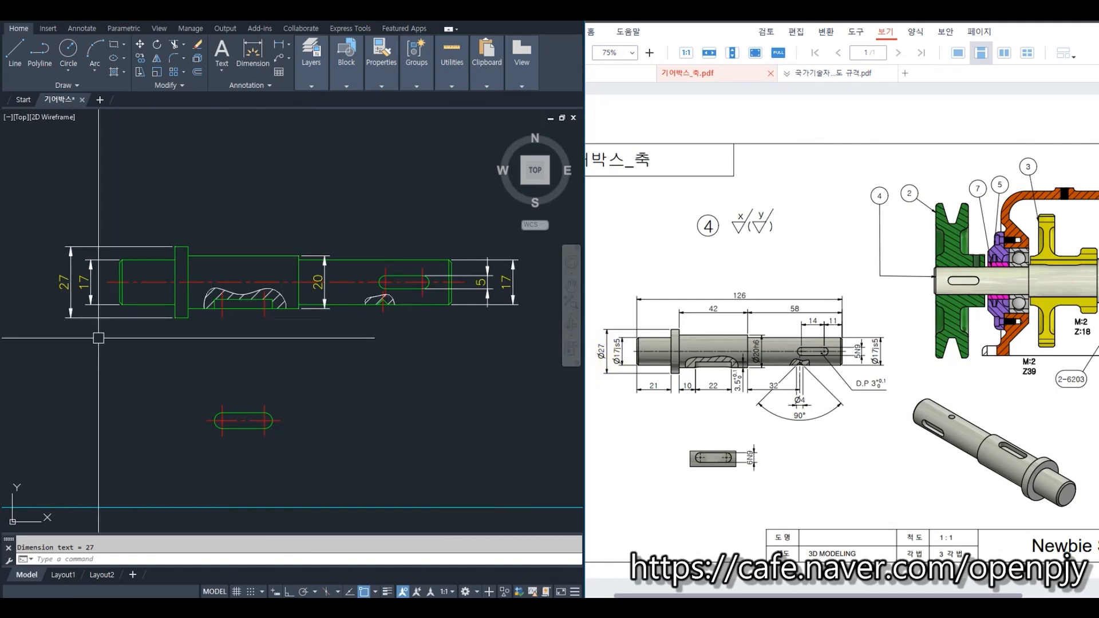
# Step: Add the diameter symbol (%%c) to the two 17 dimensions and the 20 and 27 dimensions with DIMEDIT
pyautogui.write('ded')
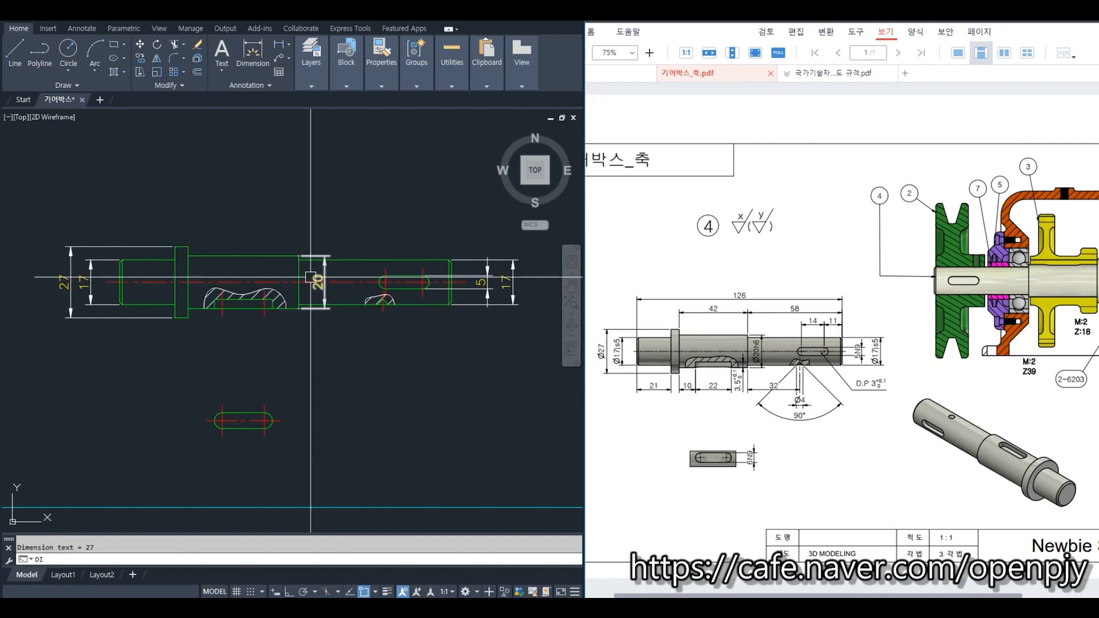
pyautogui.press('space')
pyautogui.write('n')
pyautogui.press('space')
pyautogui.write('%%c')
pyautogui.click(312, 278)
pyautogui.click(507, 290)
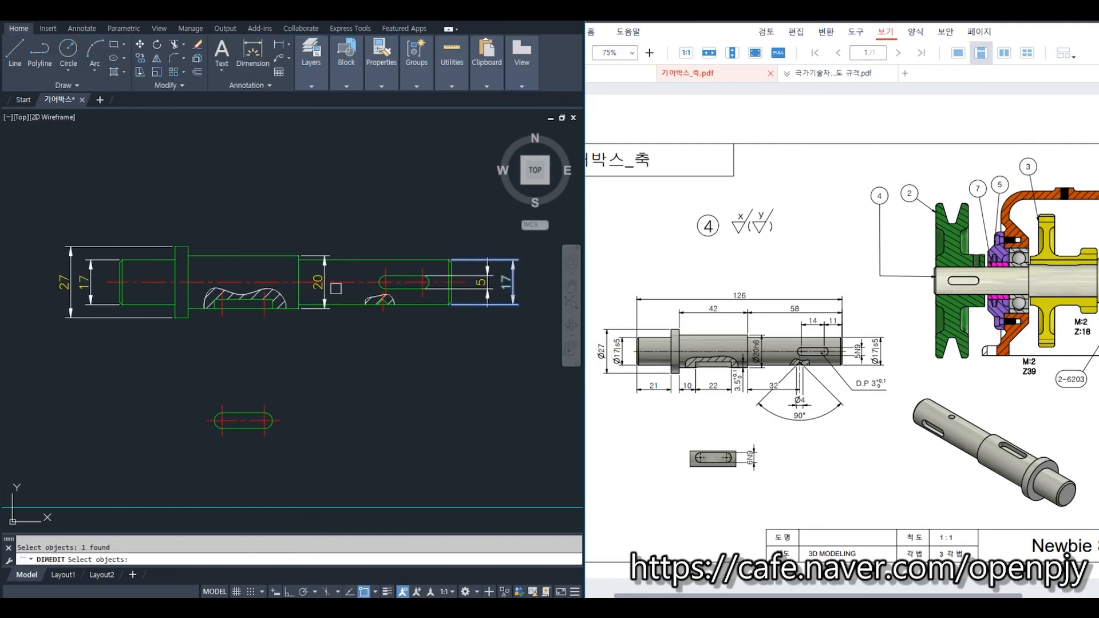
pyautogui.click(318, 278)
pyautogui.click(92, 267)
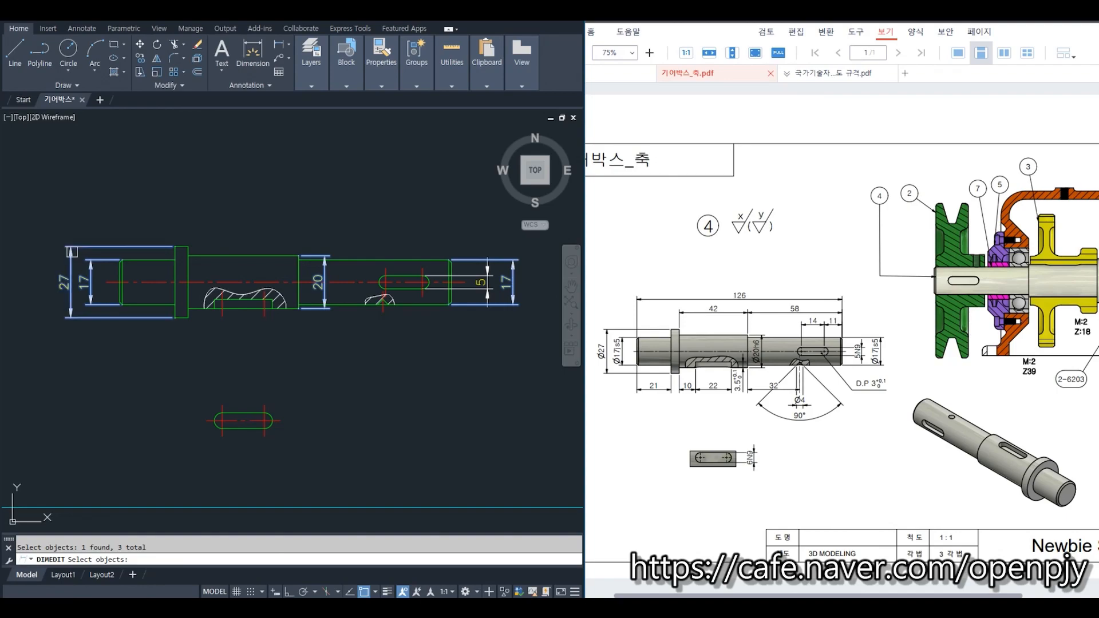
pyautogui.press('space')
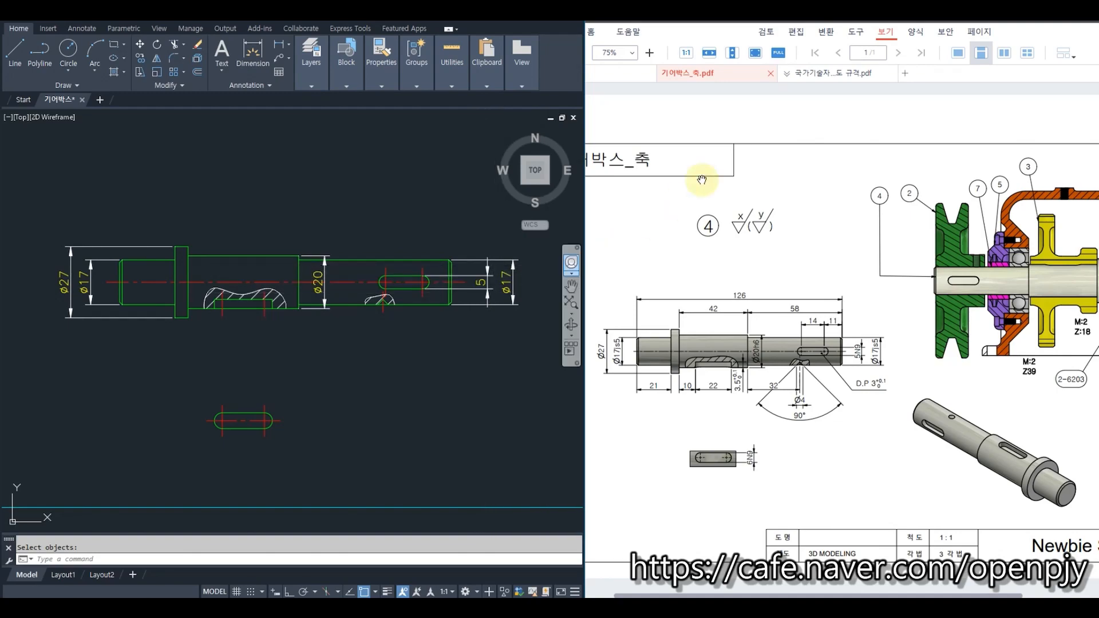
# Step: Consult the keyway size table in the standards PDF and append the tolerance N9 to the 5 mm keyway width dimension
pyautogui.click(824, 72)
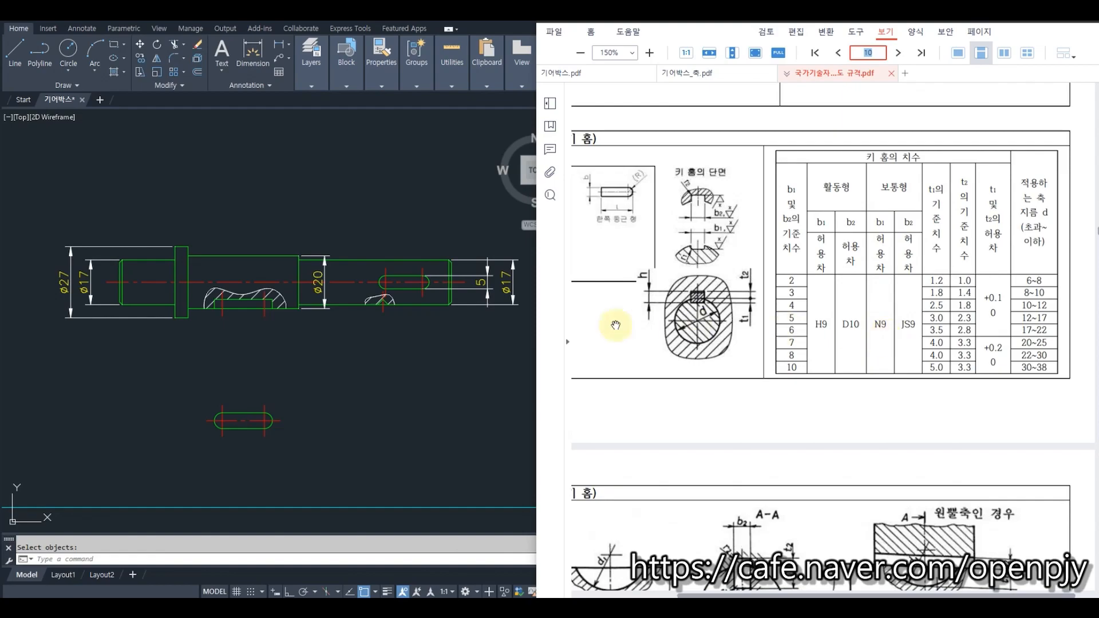
pyautogui.click(478, 343)
pyautogui.scroll(4, 498, 286)
pyautogui.moveTo(503, 309); pyautogui.dragTo(434, 313, button='middle')
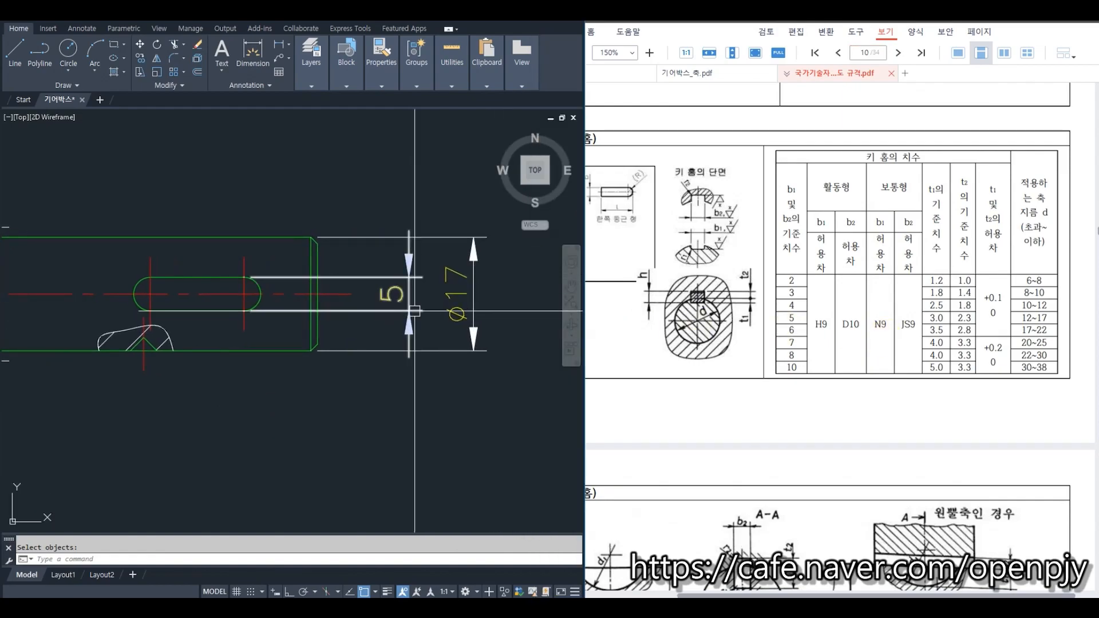
pyautogui.doubleClick(400, 295)
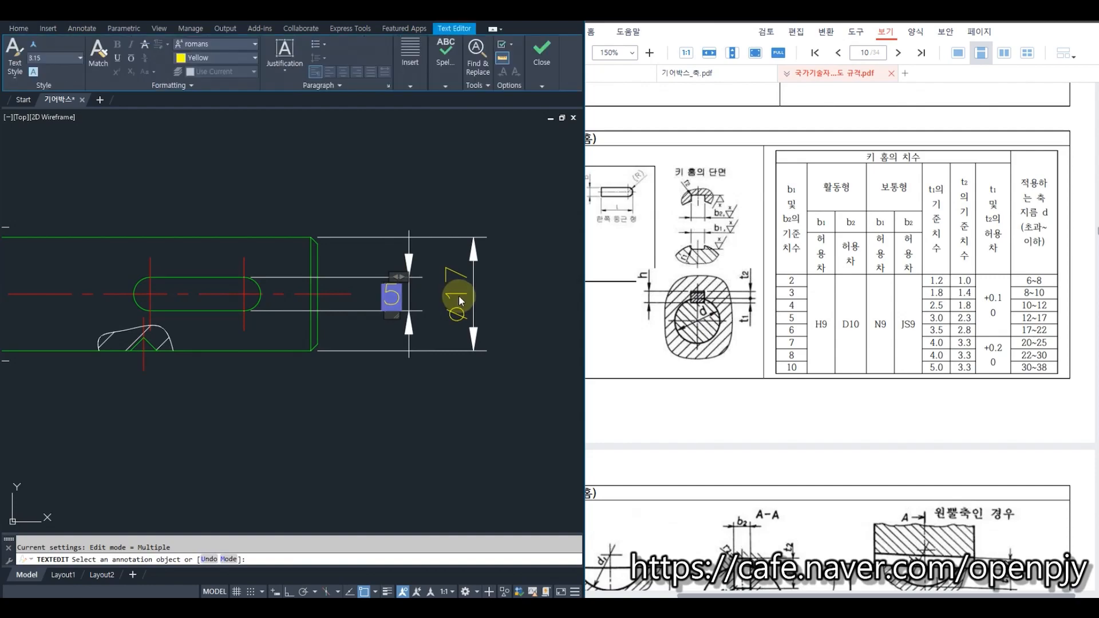
pyautogui.write('N9')
pyautogui.press('Return')
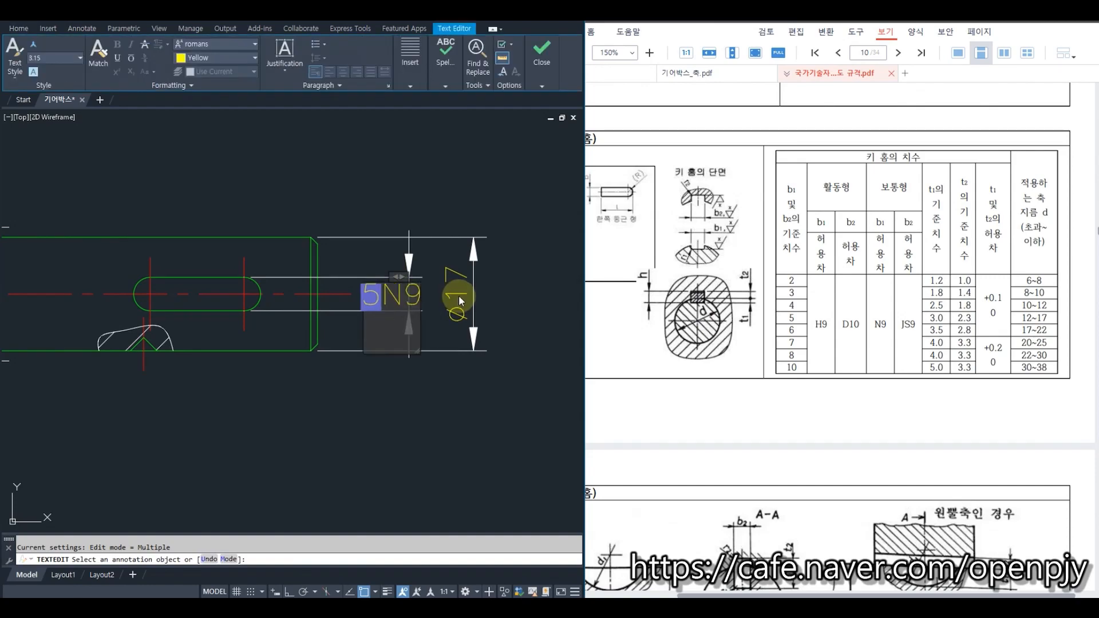
pyautogui.press('Escape')
pyautogui.press('Escape')
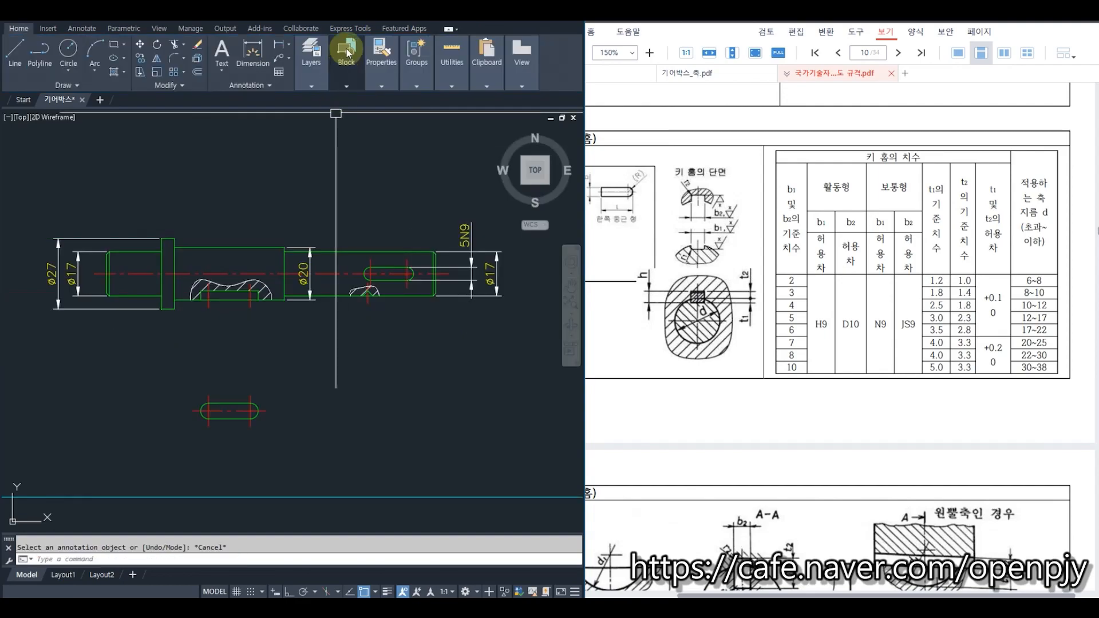
# Step: Add a vertical linear dimension for the keyway width in the detail view below the shaft, placed beside its rounded end
pyautogui.click(275, 48)
pyautogui.scroll(4, 268, 420)
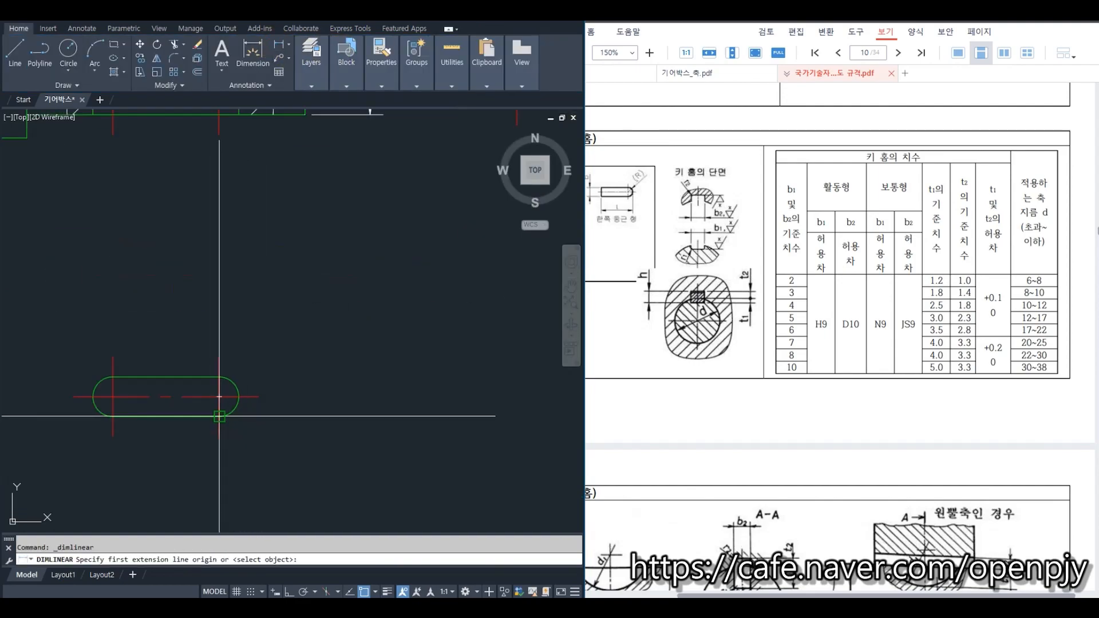
pyautogui.click(221, 378)
pyautogui.click(221, 416)
pyautogui.click(325, 395)
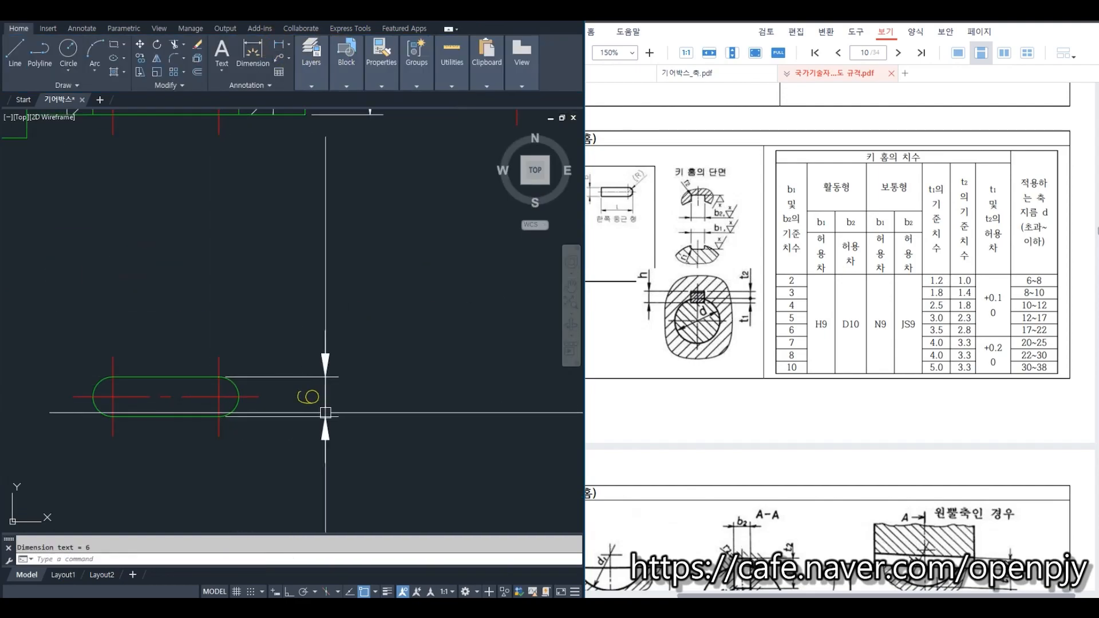
# Step: Append the tolerance N9 to the detail view's keyway width dimension text
pyautogui.write('ED')
pyautogui.press('Return')
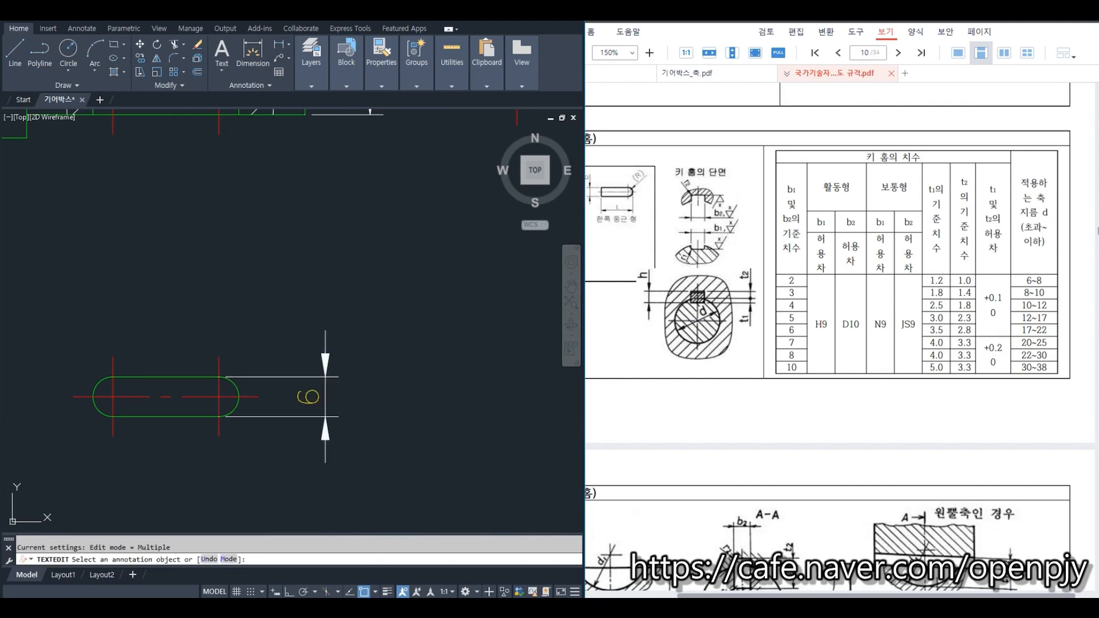
pyautogui.click(308, 397)
pyautogui.write('N9')
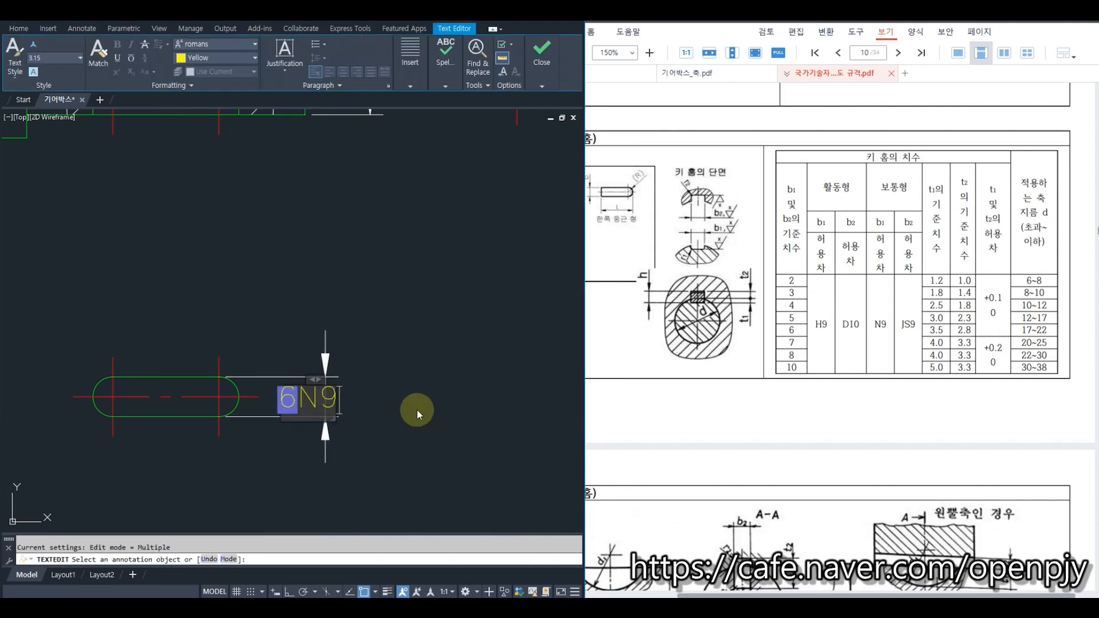
pyautogui.click(417, 410)
pyautogui.press('Escape')
pyautogui.scroll(-4, 404, 378)
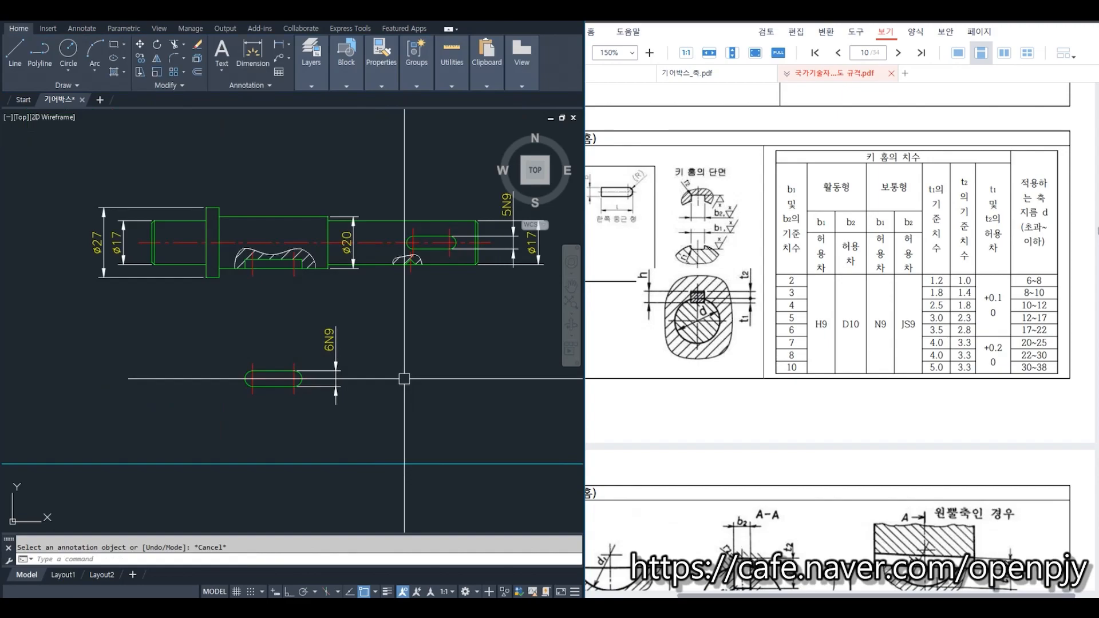
pyautogui.moveTo(439, 374); pyautogui.dragTo(350, 370, button='middle')
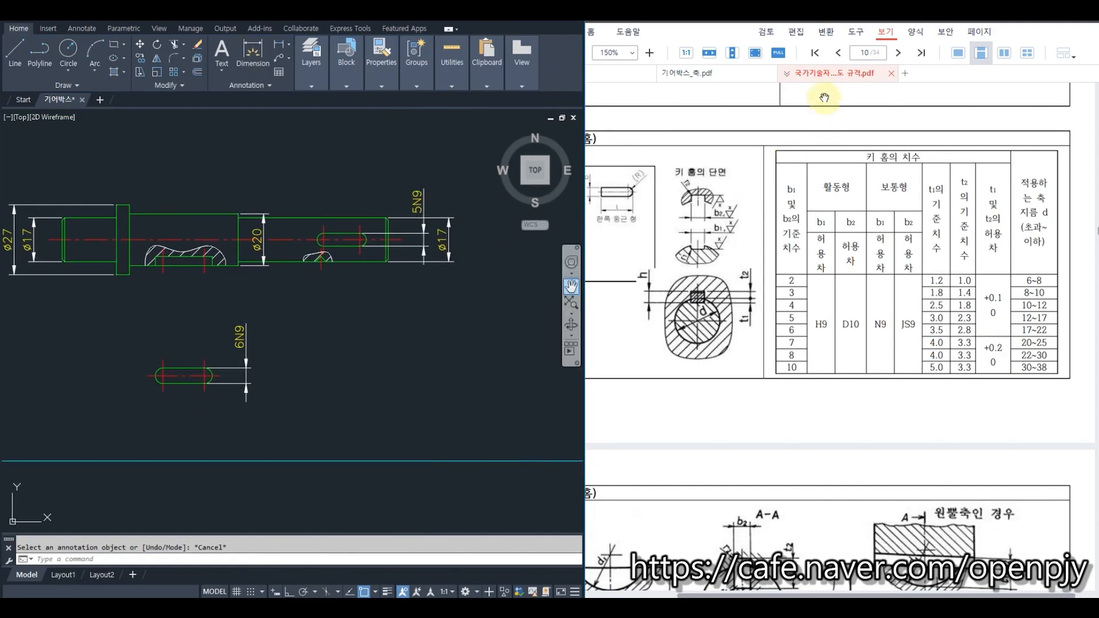
# Step: Look up the bearing fit tolerances on page 18 of the standards PDF and compare them with the shaft in the gearbox assembly drawing
pyautogui.click(828, 76)
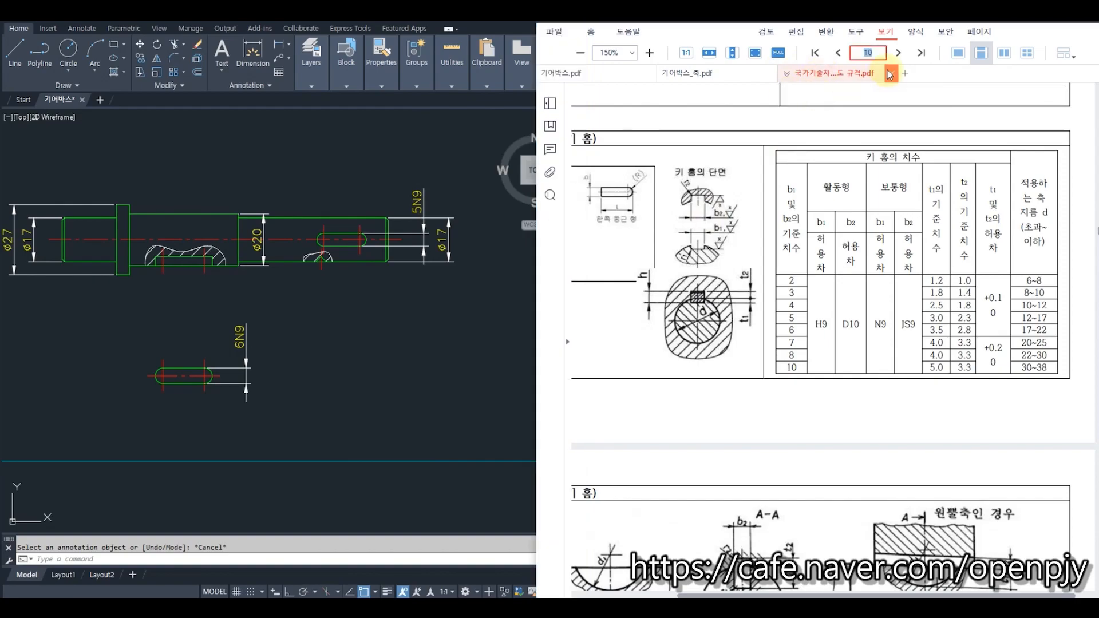
pyautogui.write('18')
pyautogui.press('Return')
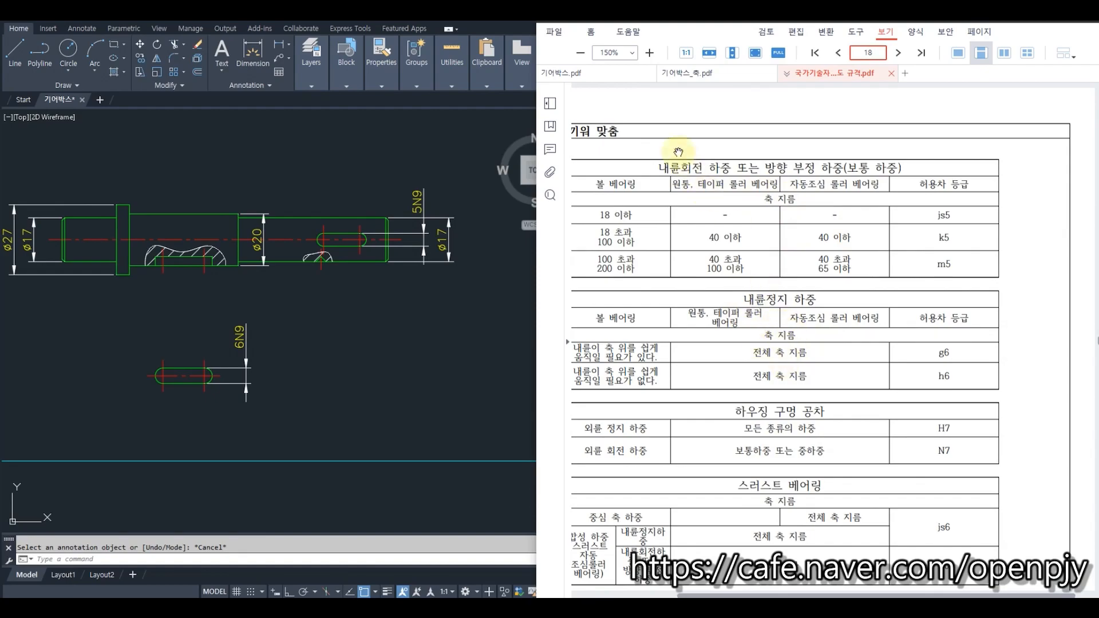
pyautogui.click(598, 74)
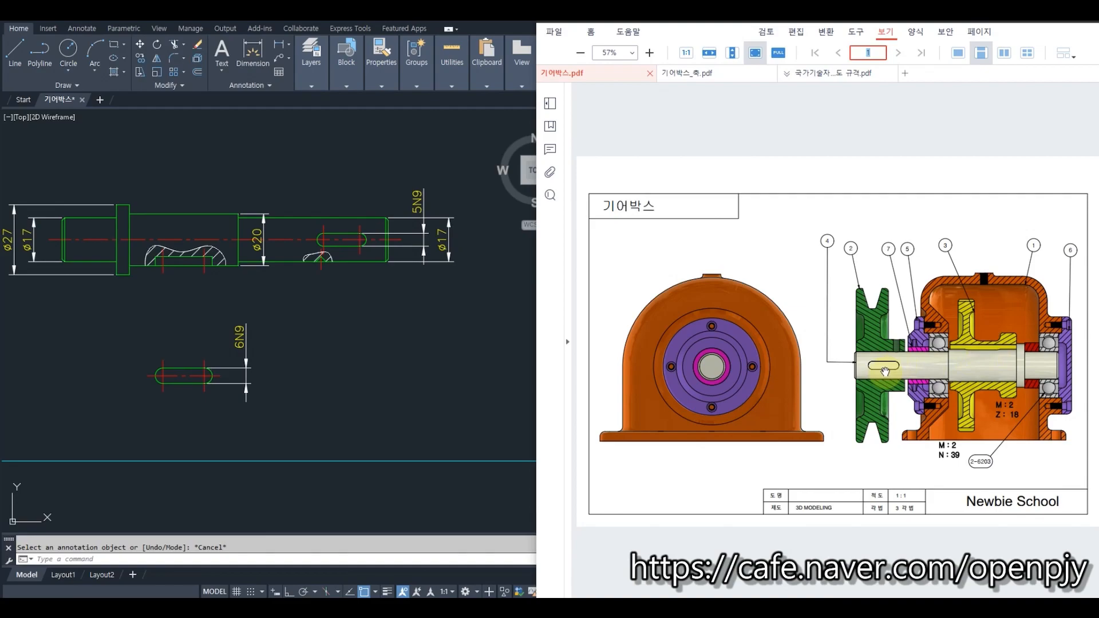
pyautogui.click(986, 366)
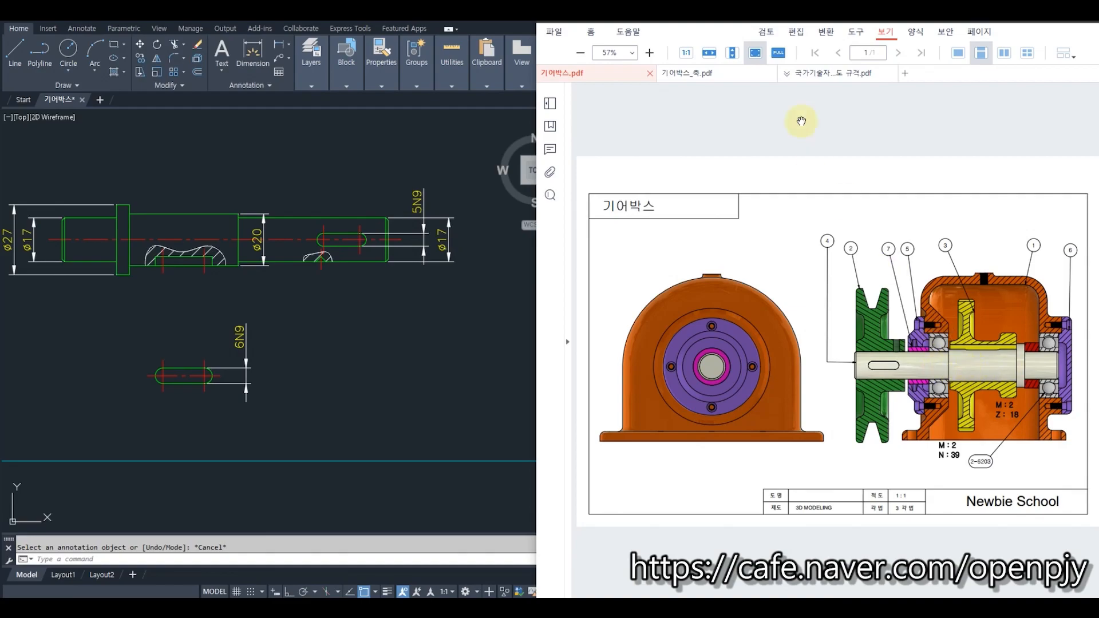
pyautogui.click(837, 74)
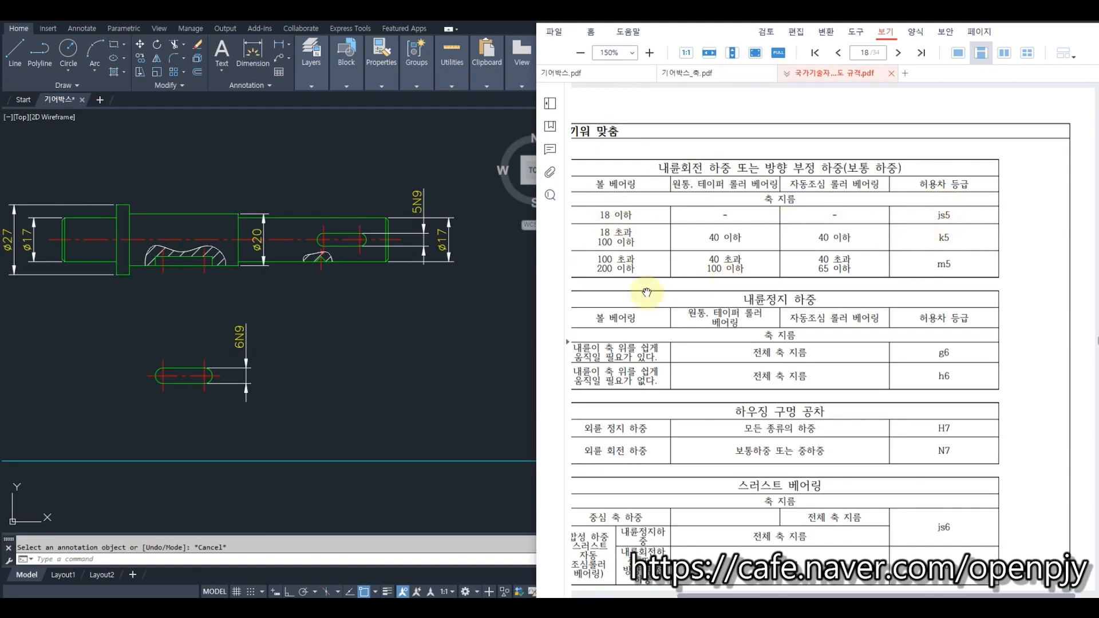
# Step: Use DIMEDIT with new text to add the diameter symbol (%%c) and js9 tolerance to both 17 mm shaft end dimensions
pyautogui.click(482, 309)
pyautogui.moveTo(432, 312); pyautogui.dragTo(502, 327, button='middle')
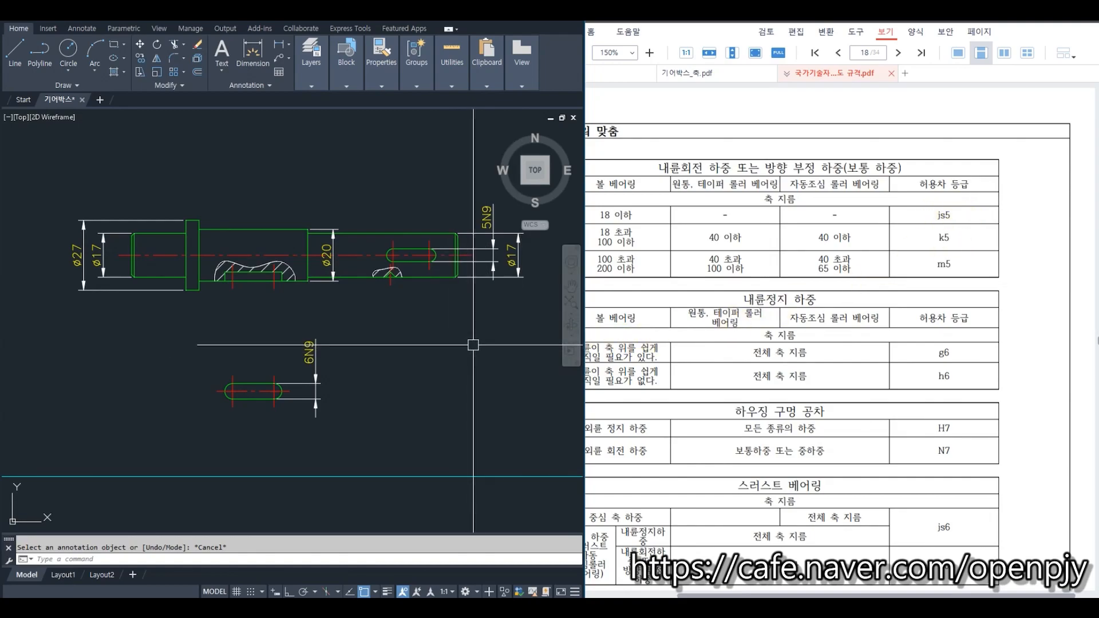
pyautogui.write('DIMED')
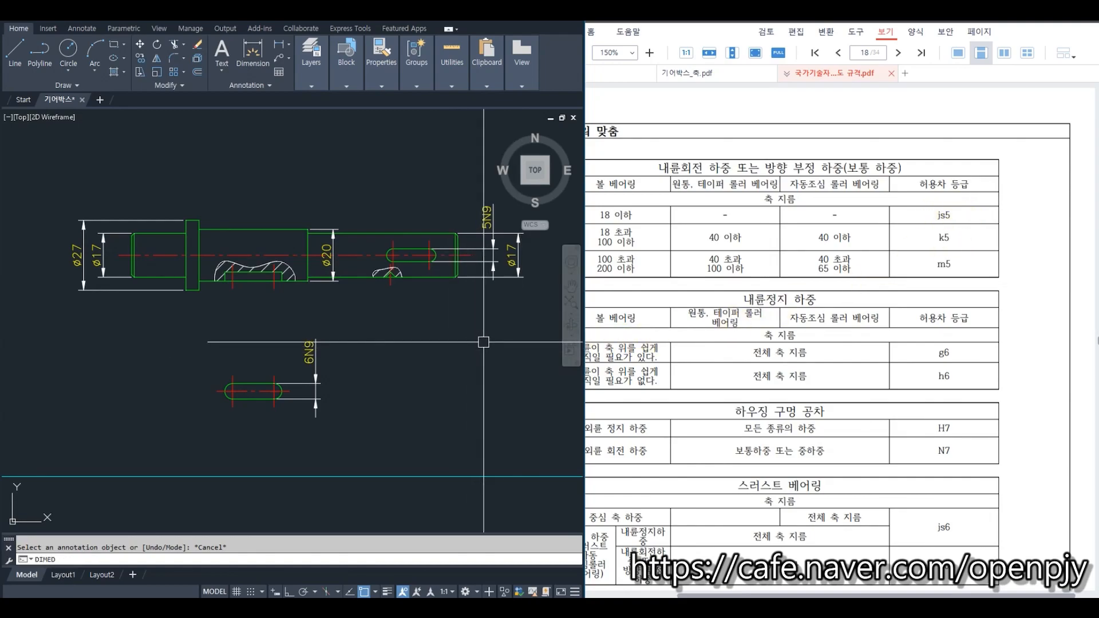
pyautogui.press('Return')
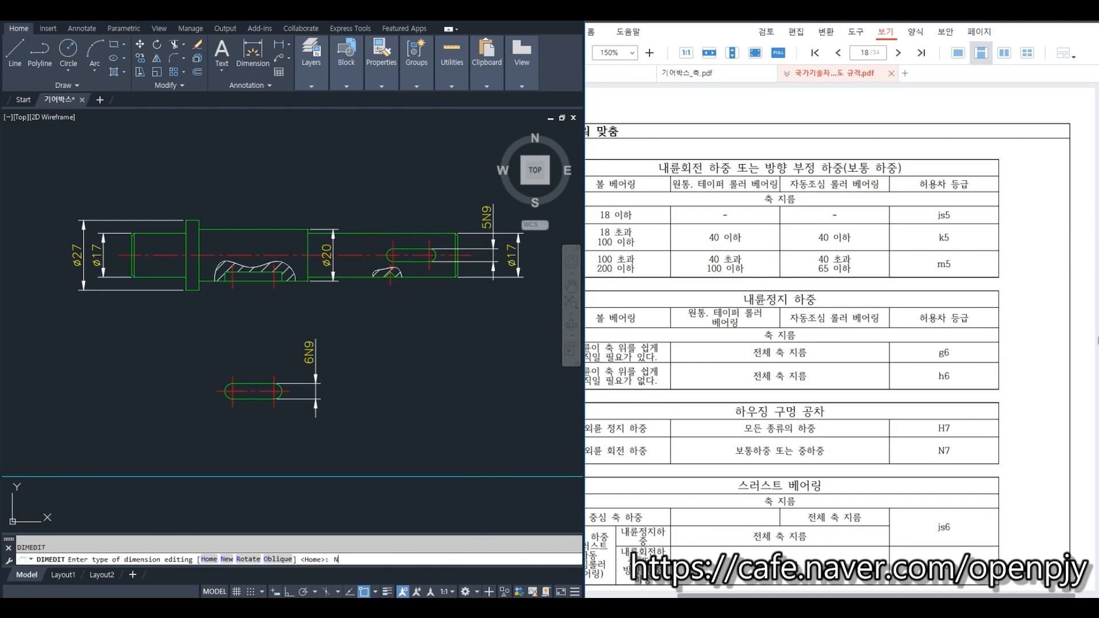
pyautogui.press('Return')
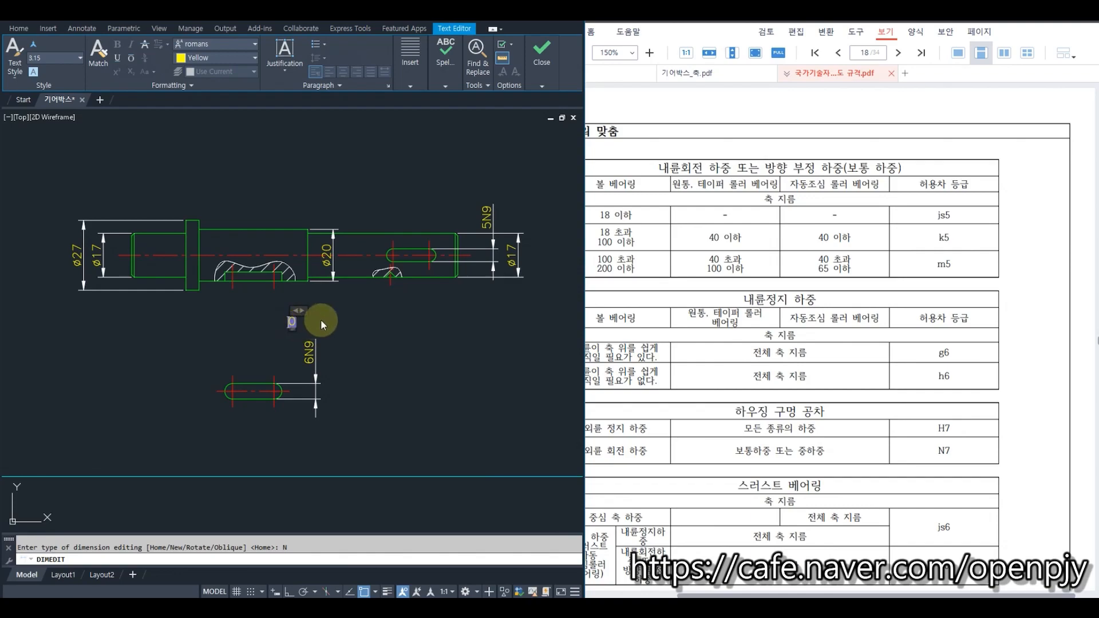
pyautogui.write('%%c')
pyautogui.write('js9')
pyautogui.click(335, 316)
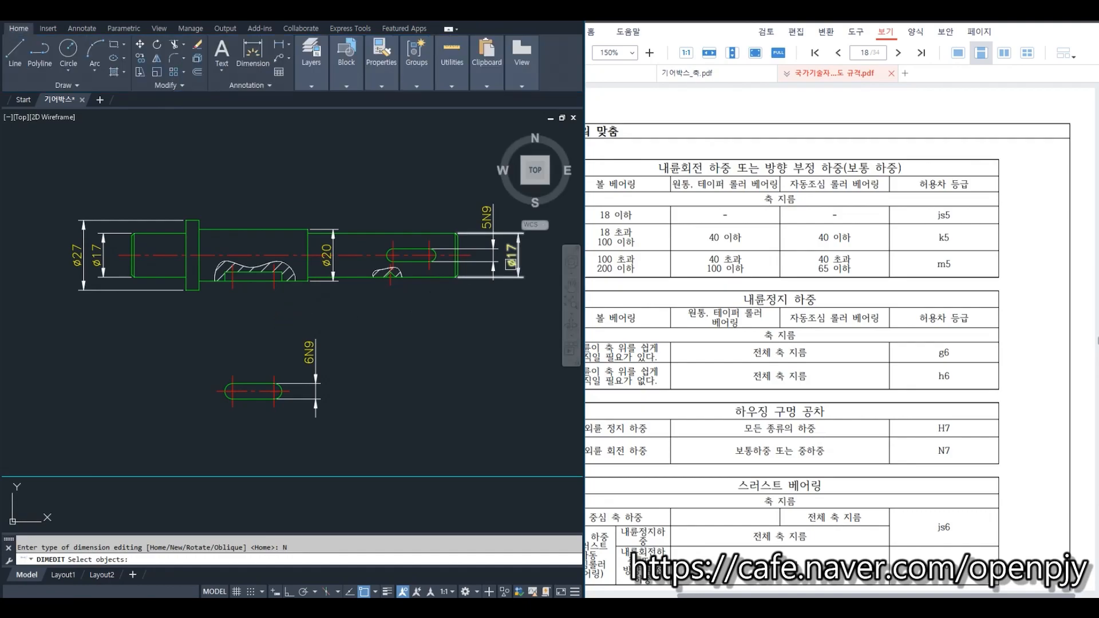
pyautogui.click(516, 249)
pyautogui.click(98, 255)
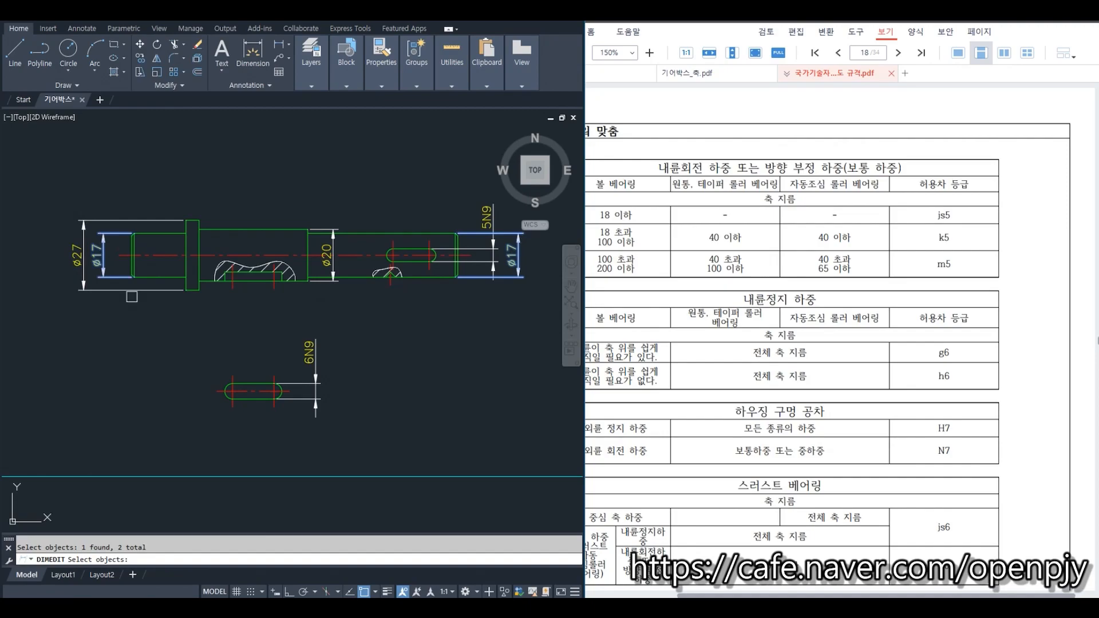
pyautogui.press('Return')
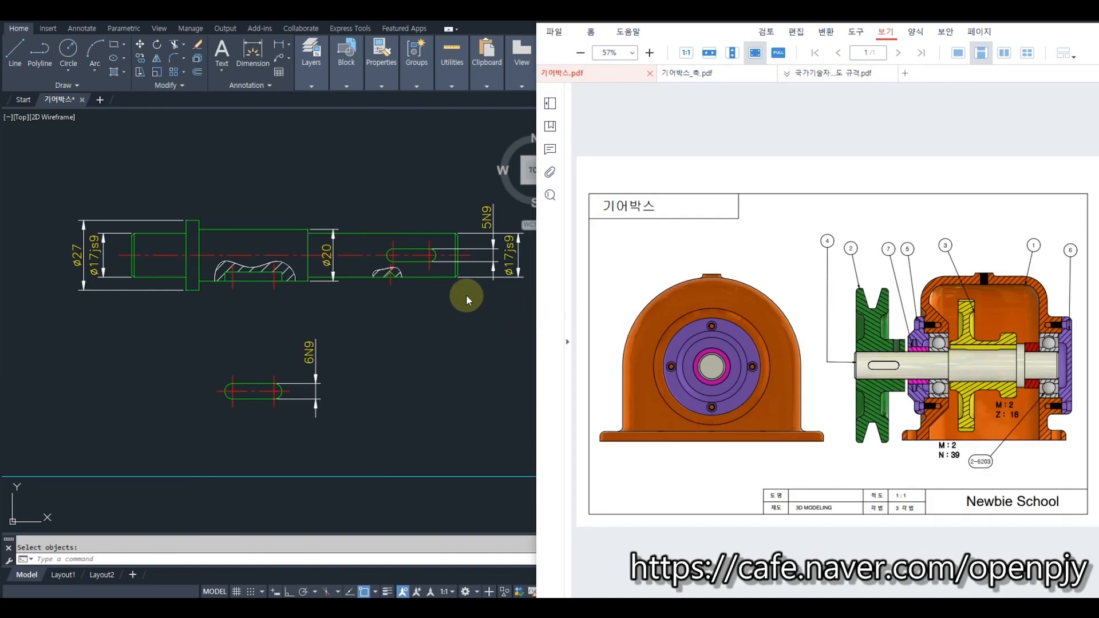
# Step: Append the tolerance h6 to the 20 mm diameter dimension of the shaft's middle section
pyautogui.click(333, 260)
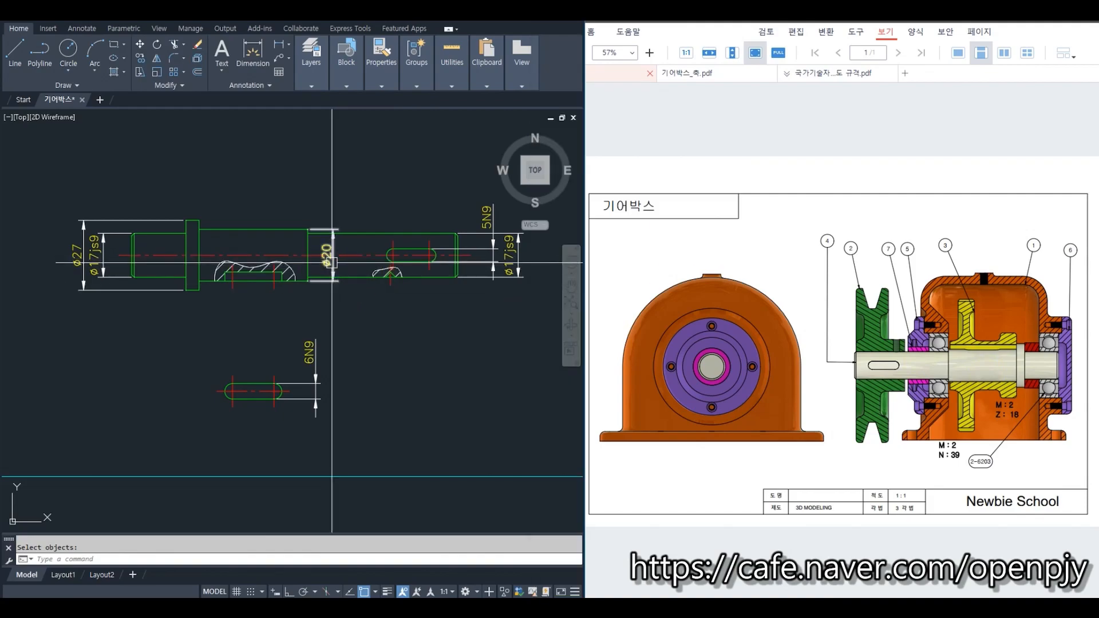
pyautogui.doubleClick(332, 261)
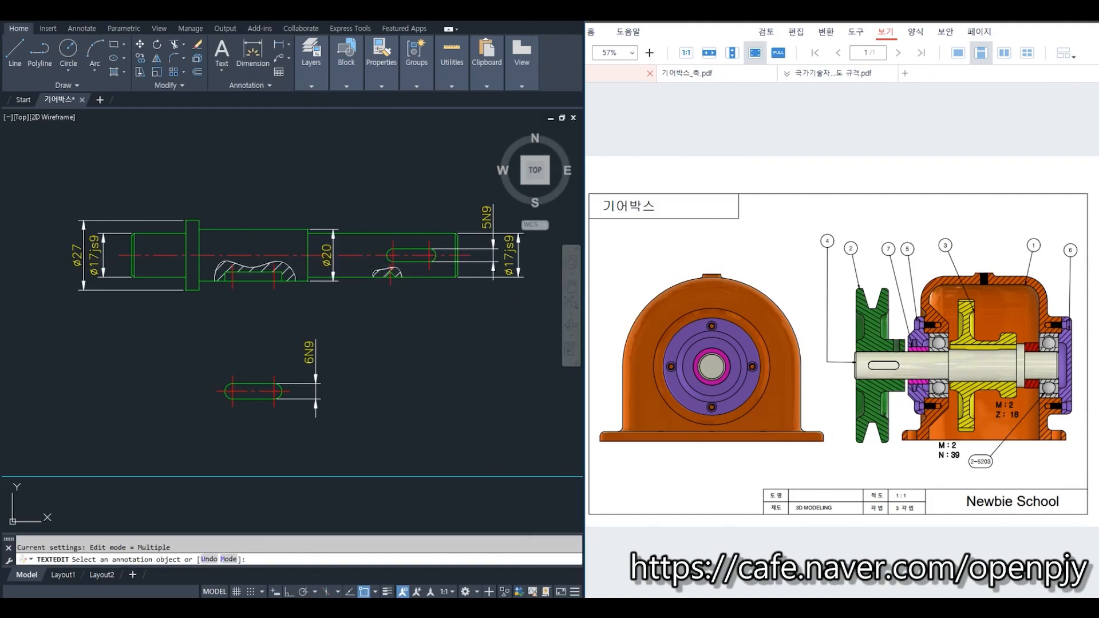
pyautogui.press('End')
pyautogui.write('h6')
pyautogui.click(489, 268)
pyautogui.press('Escape')
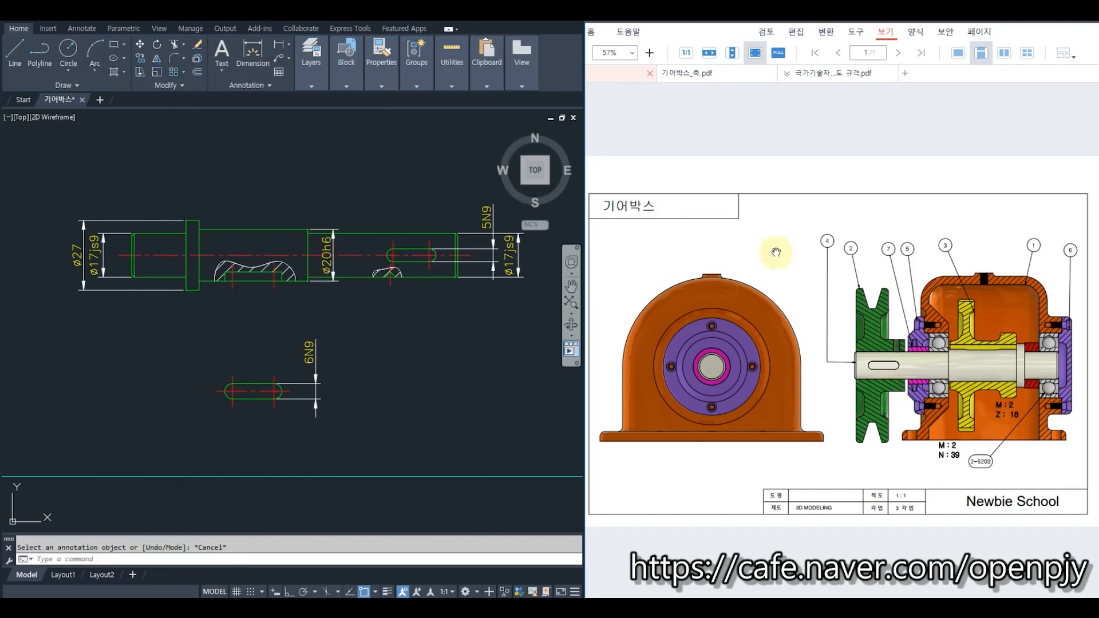
# Step: Reopen the shaft reference PDF and dimension the length from the shaft's left end to the collar, placed above the shaft
pyautogui.click(701, 74)
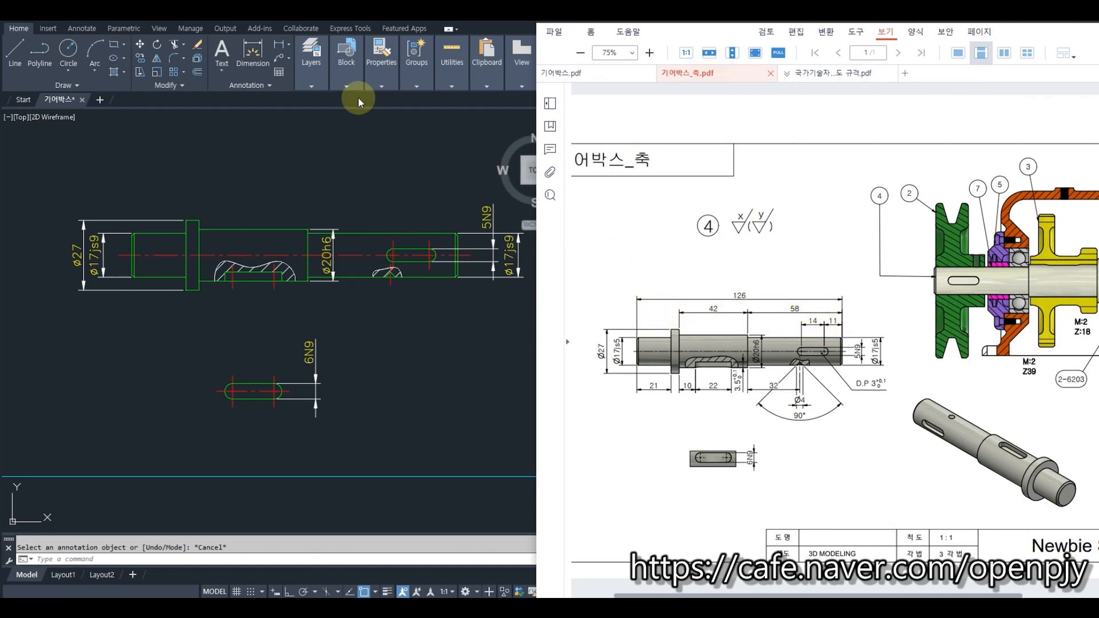
pyautogui.click(282, 43)
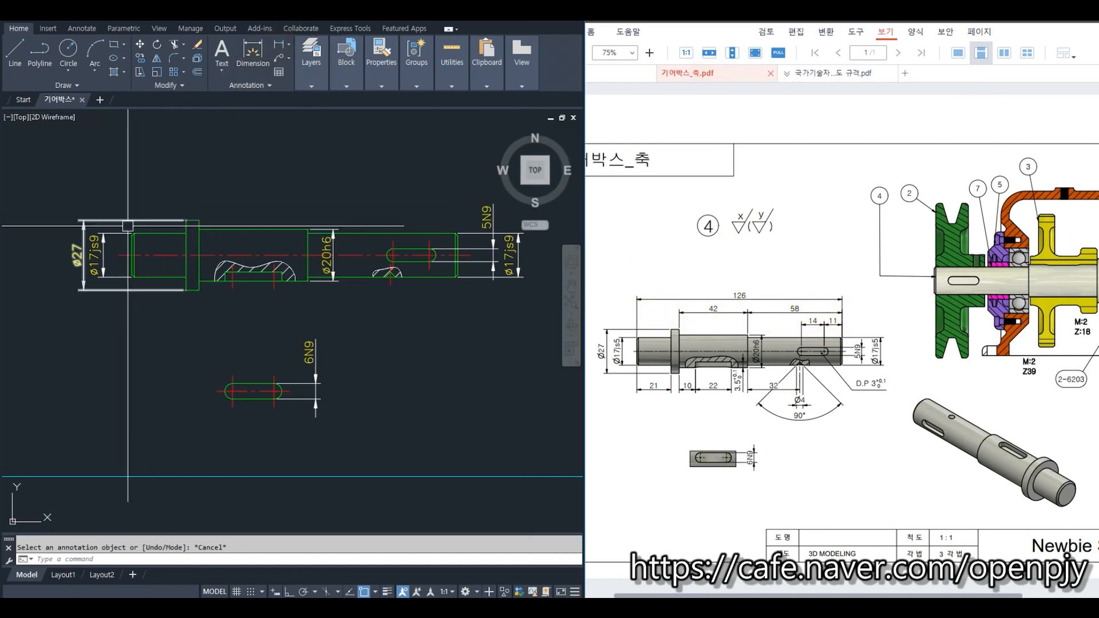
pyautogui.scroll(4, 121, 236)
pyautogui.click(148, 235)
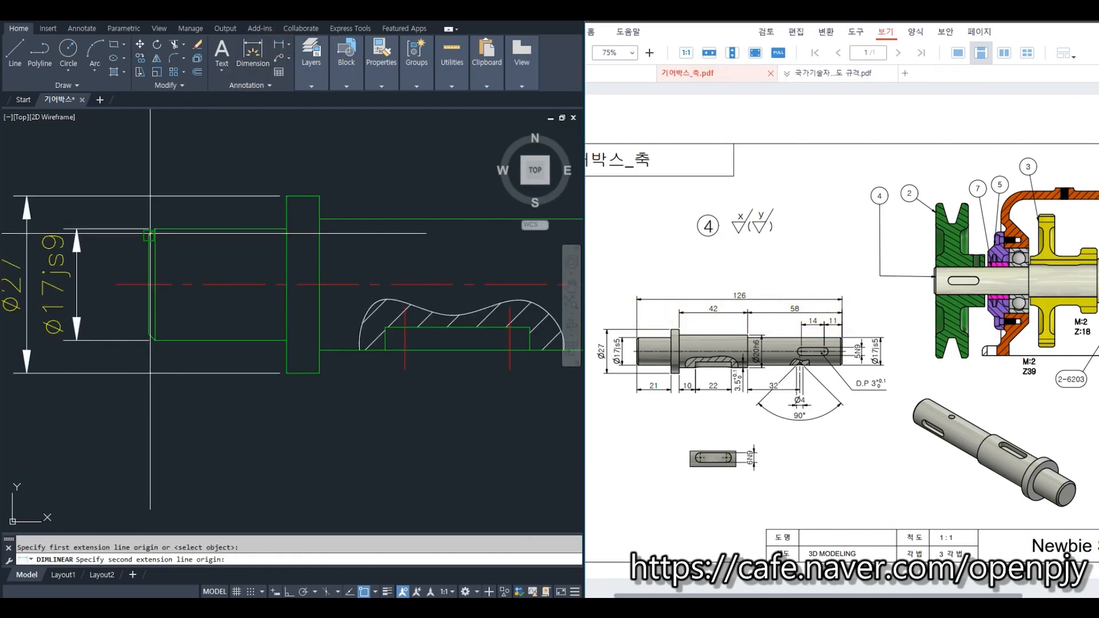
pyautogui.click(286, 197)
pyautogui.scroll(-2, 222, 153)
pyautogui.moveTo(221, 153)
pyautogui.mouseDown(button='middle')
pyautogui.moveTo(208, 234)
pyautogui.moveTo(189, 258)
pyautogui.mouseUp(button='middle')
pyautogui.click(189, 240)
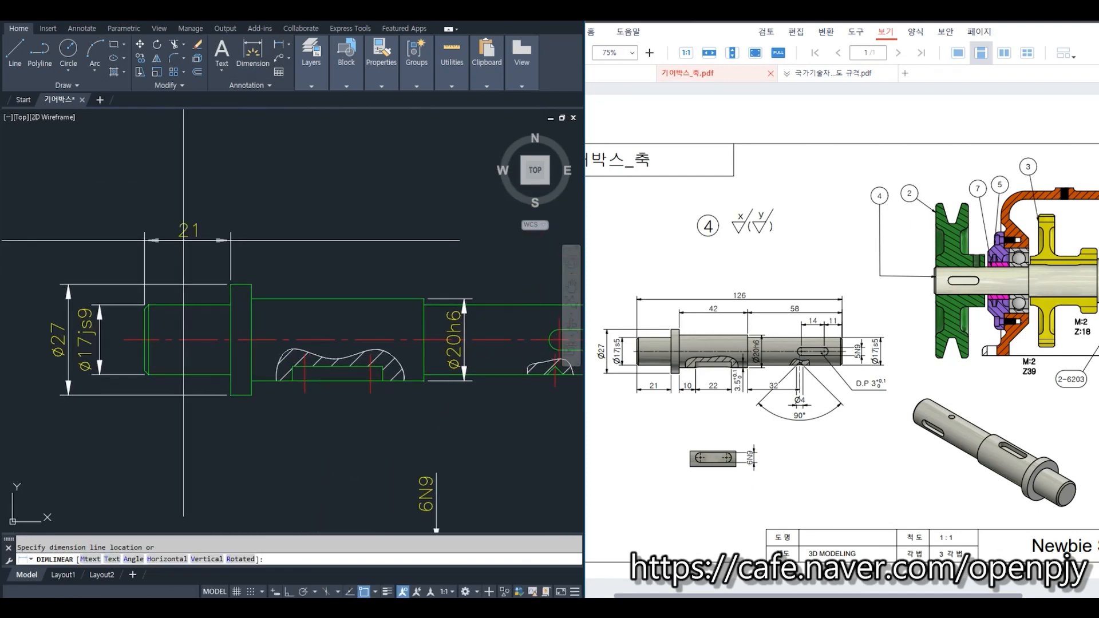
# Step: Continue the length dimension chain above the shaft across the collar, the thicker middle section and the right section up to the shaft end
pyautogui.click(81, 28)
pyautogui.click(265, 72)
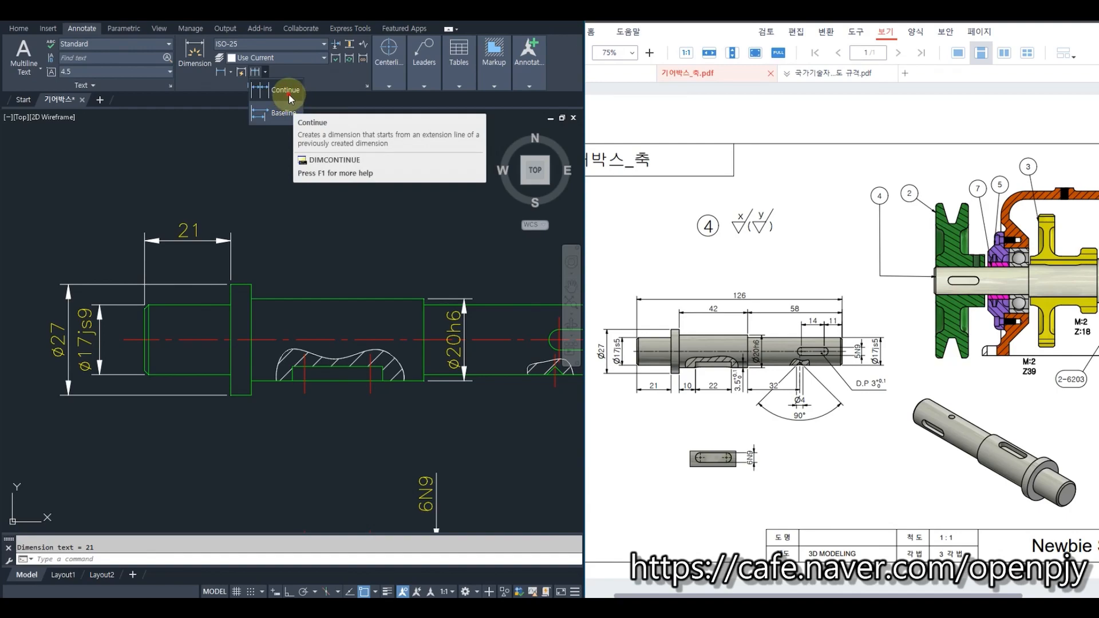
pyautogui.click(290, 98)
pyautogui.click(251, 284)
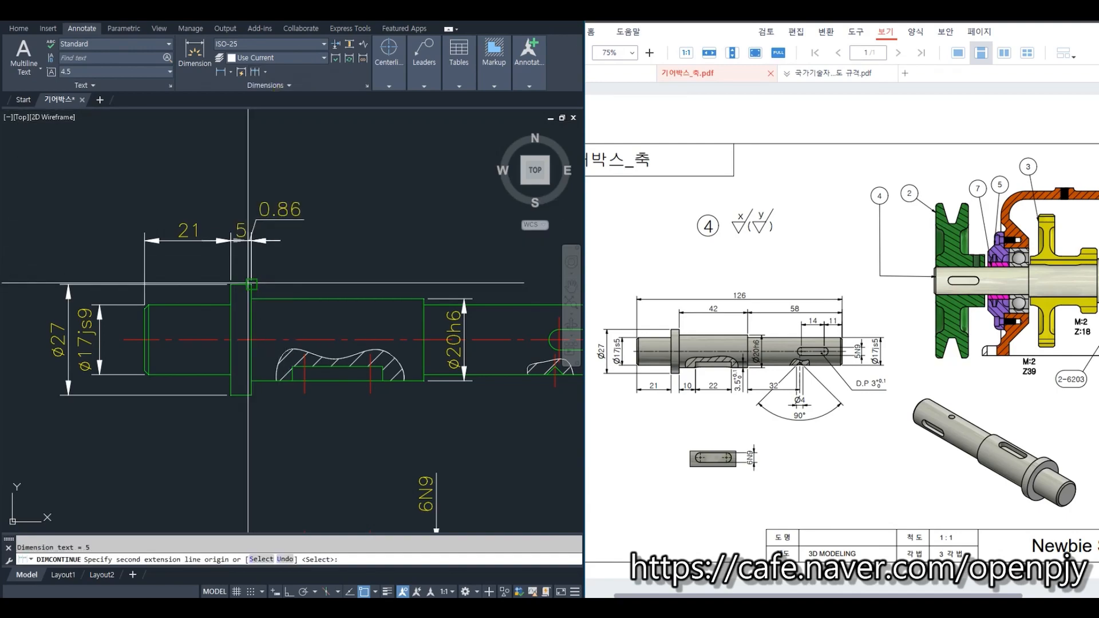
pyautogui.click(423, 298)
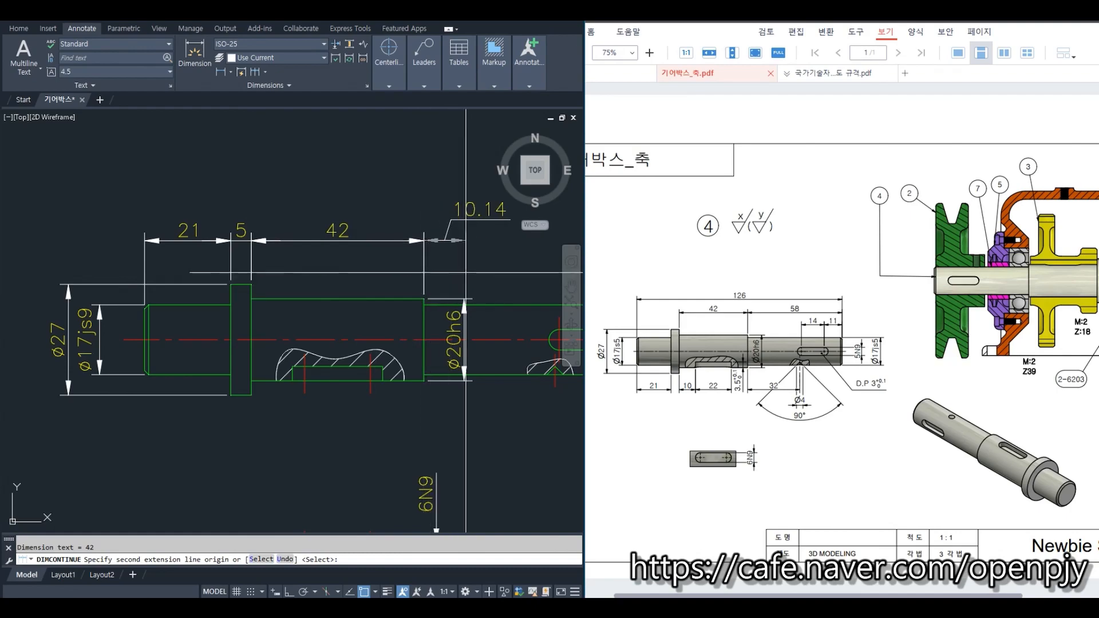
pyautogui.moveTo(466, 272); pyautogui.dragTo(238, 255, button='middle')
pyautogui.scroll(2, 445, 303)
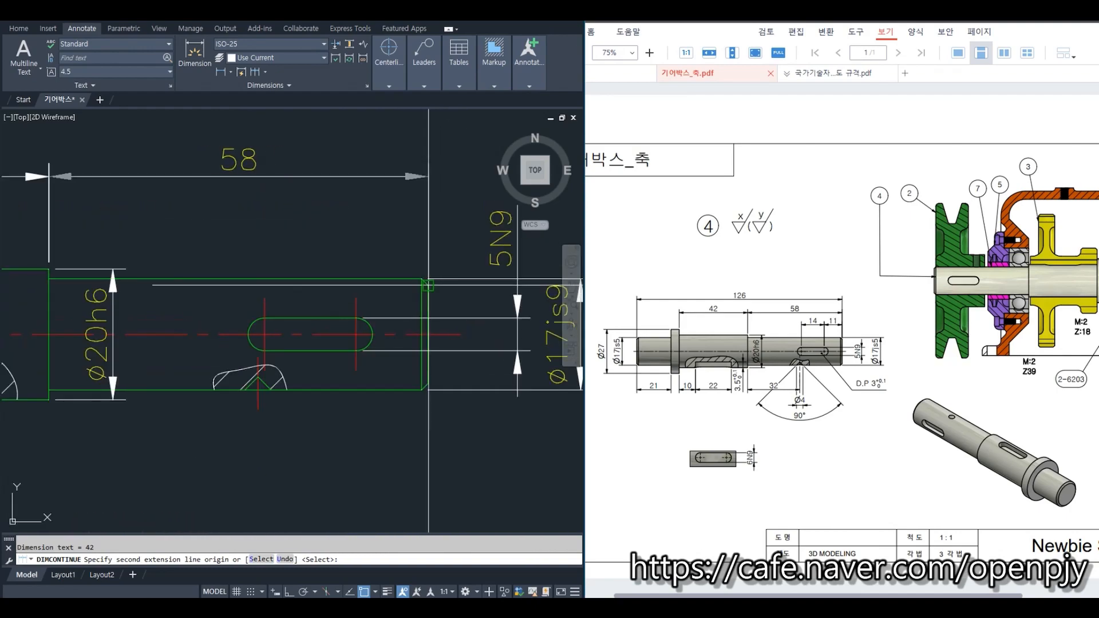
pyautogui.click(428, 284)
pyautogui.press('Return')
pyautogui.scroll(-4, 432, 287)
pyautogui.press('Escape')
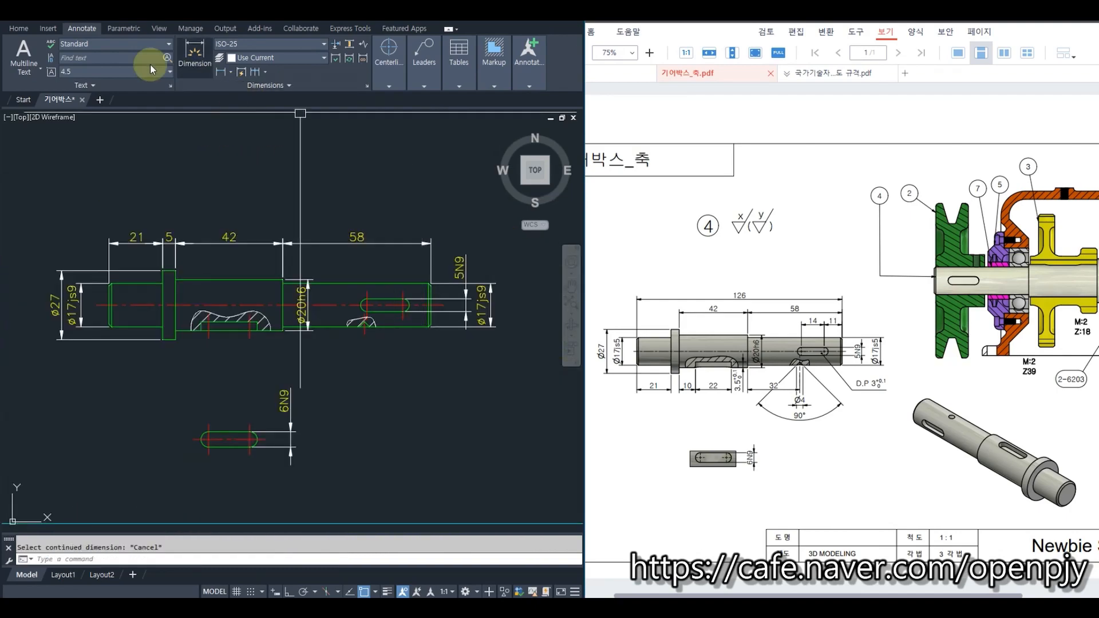
# Step: Add a linear dimension for the shaft's overall length from end to end, placed above the existing length dimension chain
pyautogui.click(19, 28)
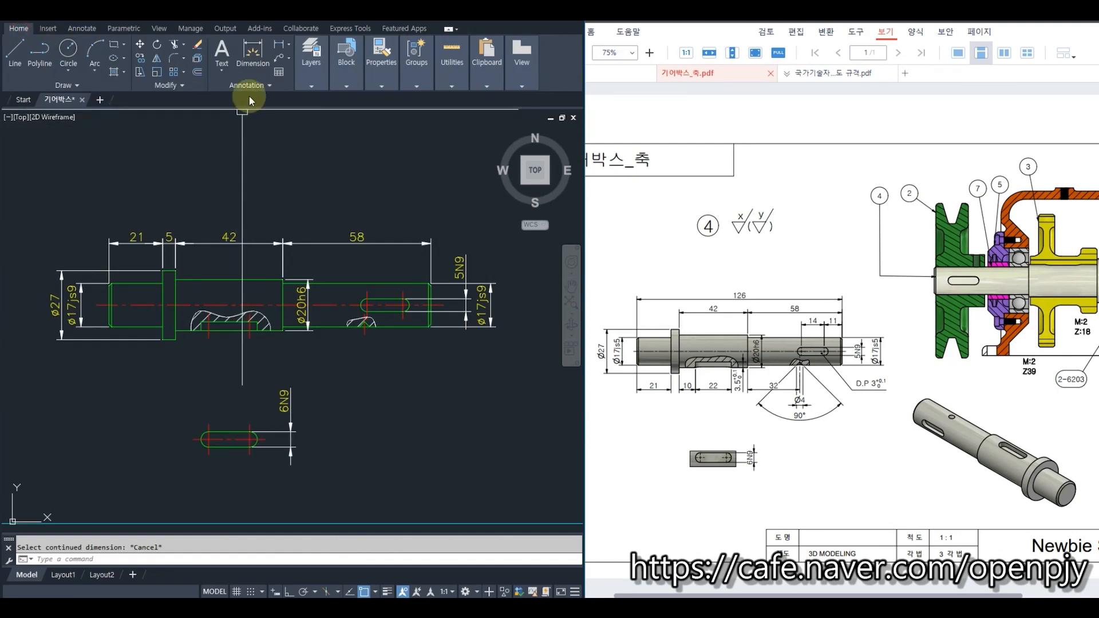
pyautogui.click(278, 45)
pyautogui.scroll(3, 408, 291)
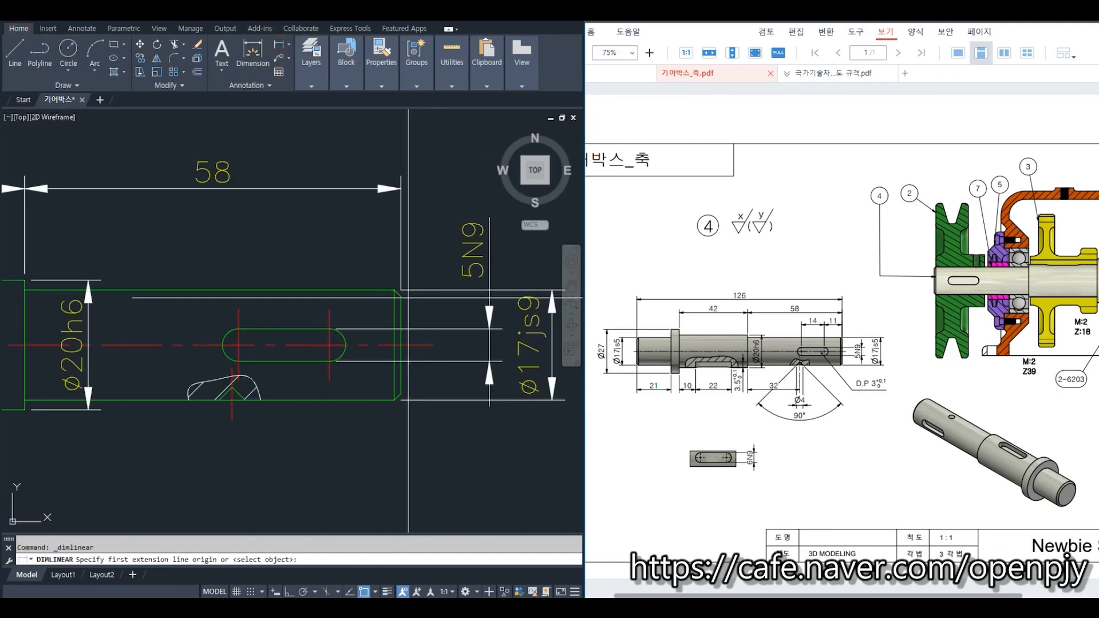
pyautogui.click(400, 297)
pyautogui.scroll(-4, 400, 297)
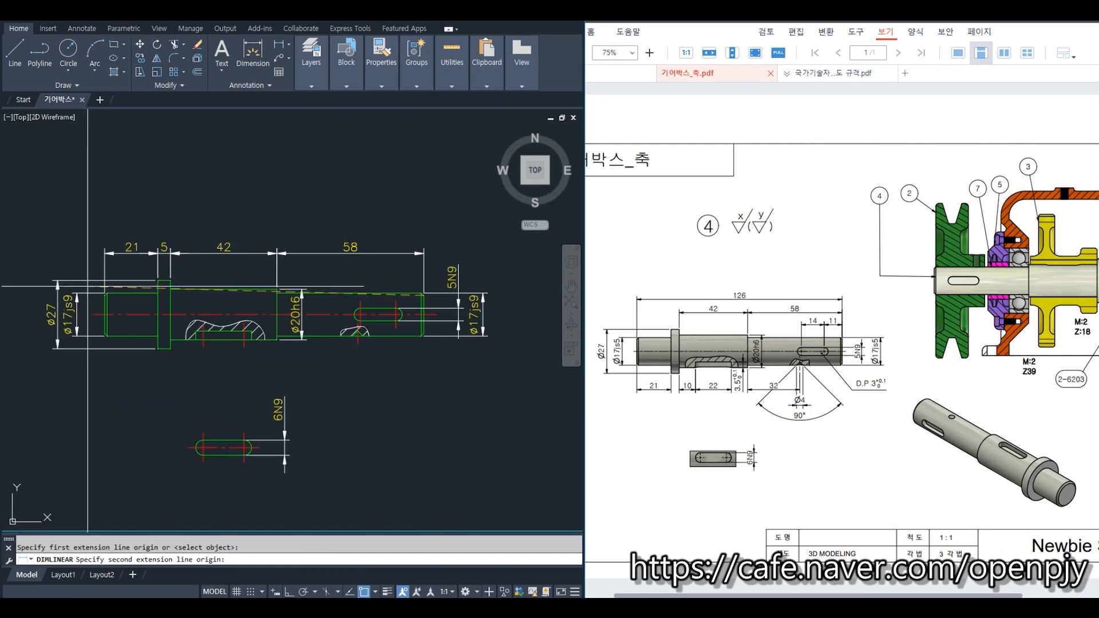
pyautogui.scroll(4, 89, 289)
pyautogui.click(127, 304)
pyautogui.scroll(-4, 223, 271)
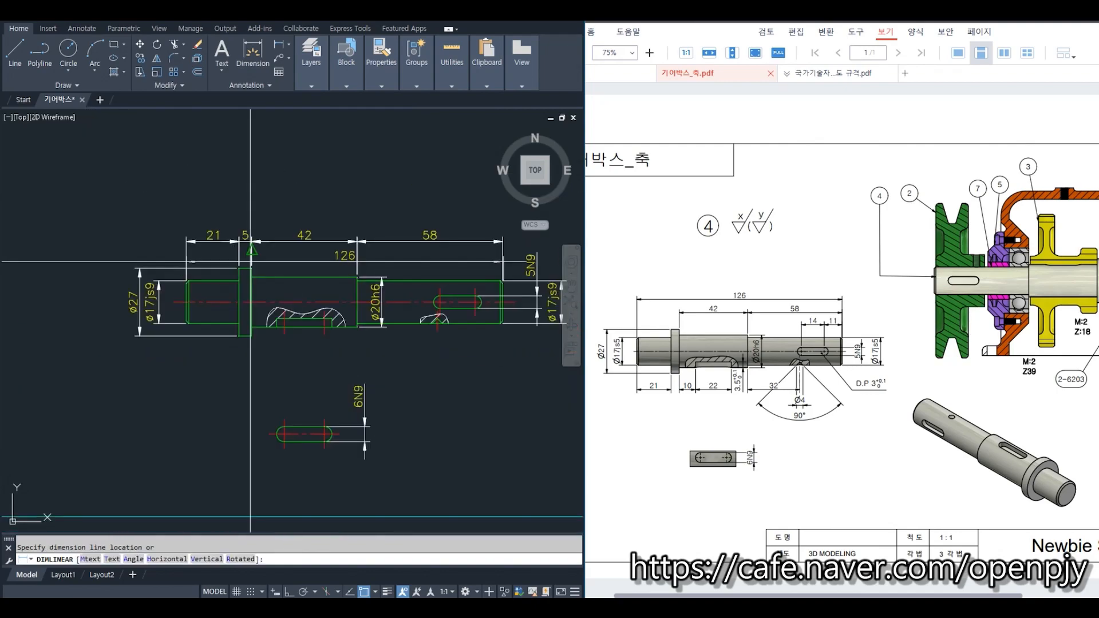
pyautogui.click(378, 216)
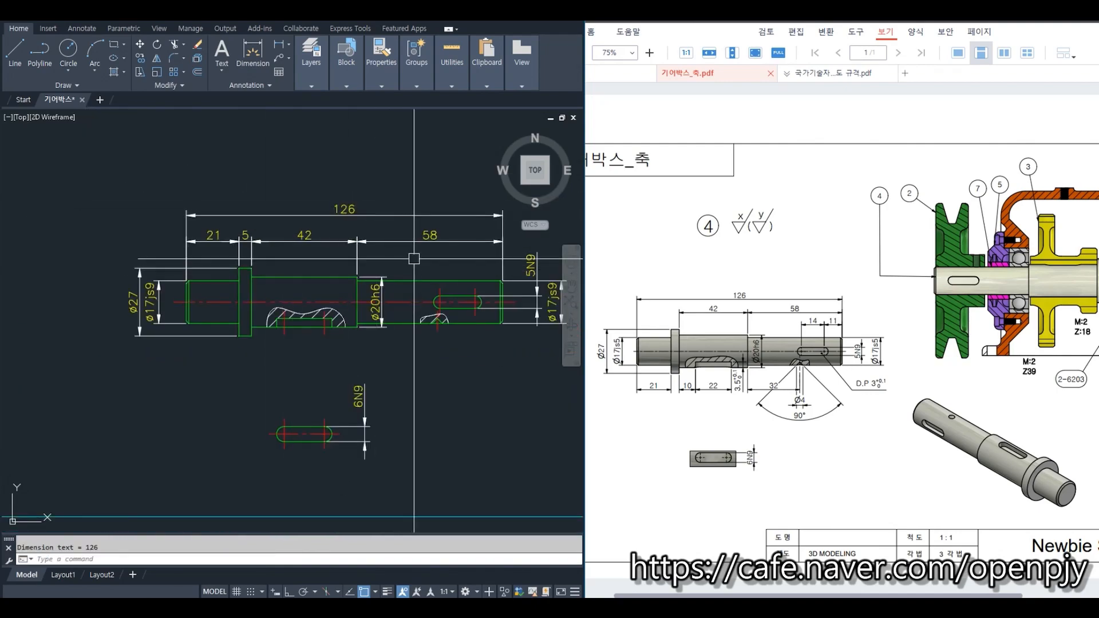
pyautogui.moveTo(414, 259); pyautogui.dragTo(396, 295, button='middle')
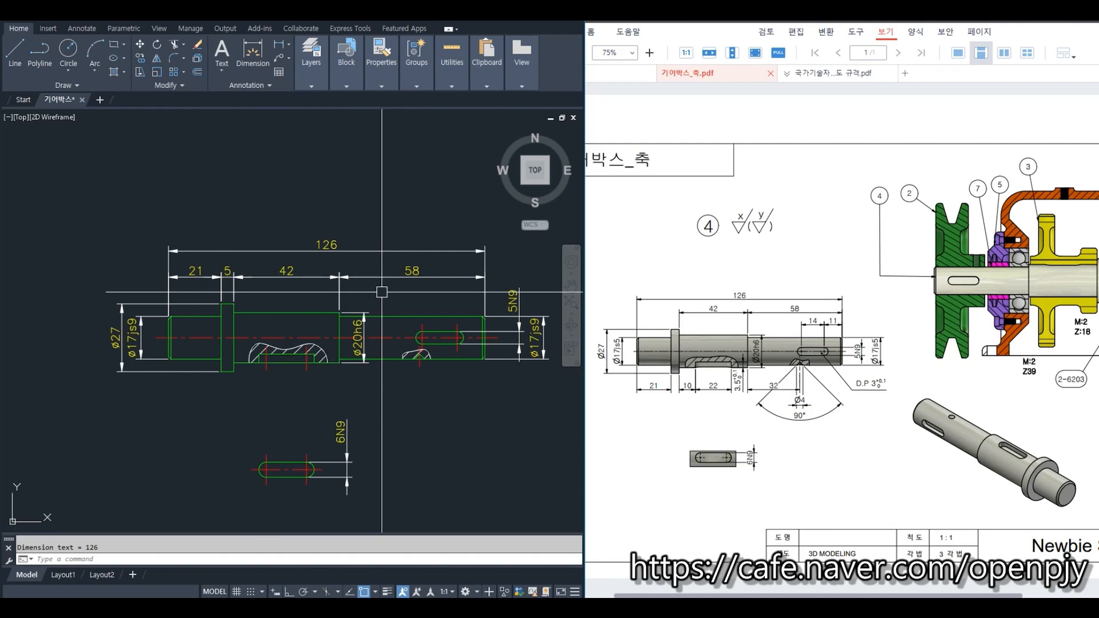
# Step: Edit the overall length dimension's text to enclose its value in parentheses, marking it as a reference dimension
pyautogui.scroll(2, 229, 278)
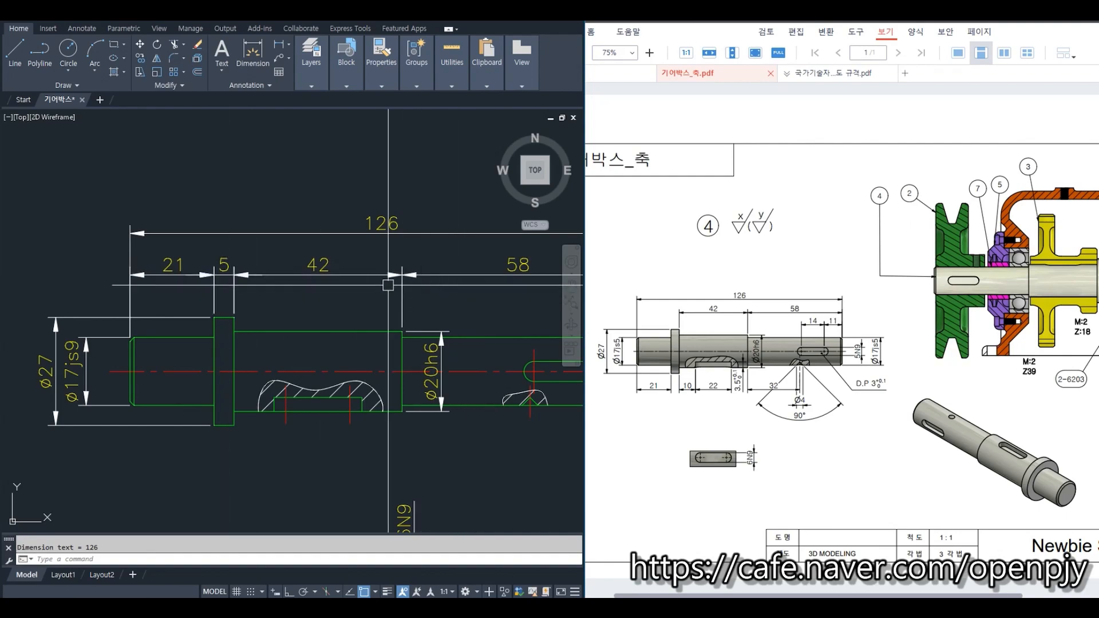
pyautogui.write('ed')
pyautogui.press('space')
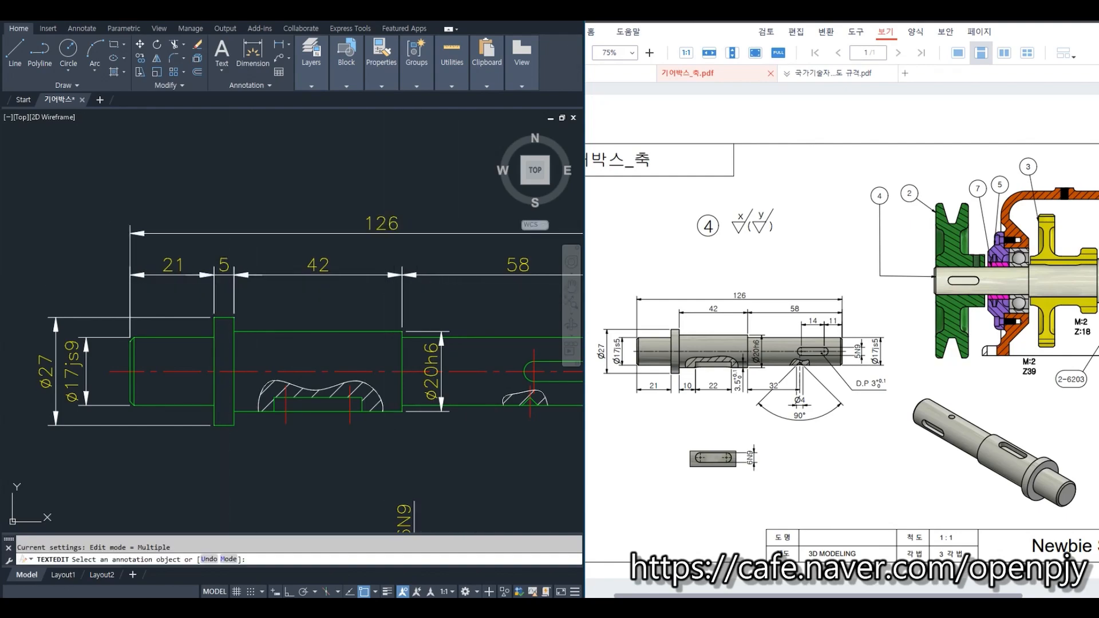
pyautogui.click(423, 221)
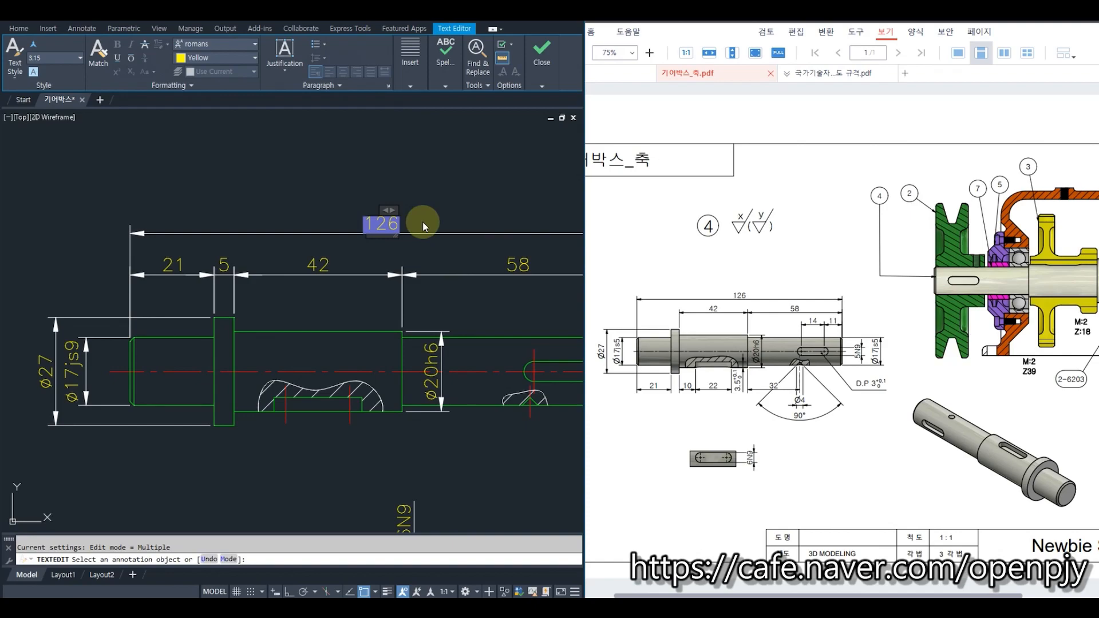
pyautogui.write('(')
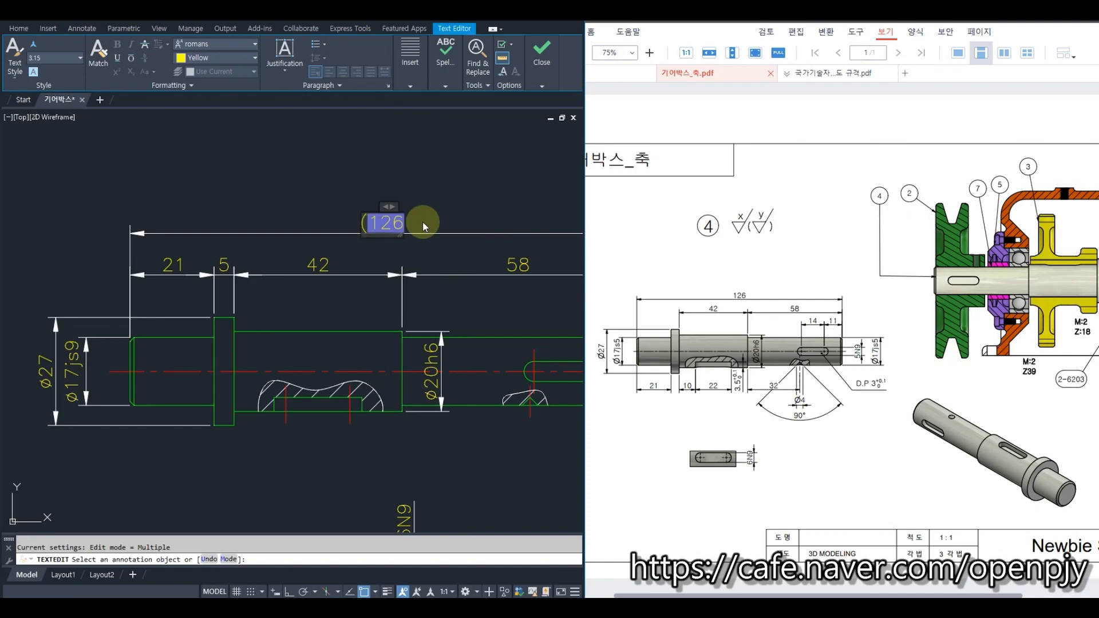
pyautogui.press('End')
pyautogui.write(')')
pyautogui.click(423, 221)
pyautogui.press('Escape')
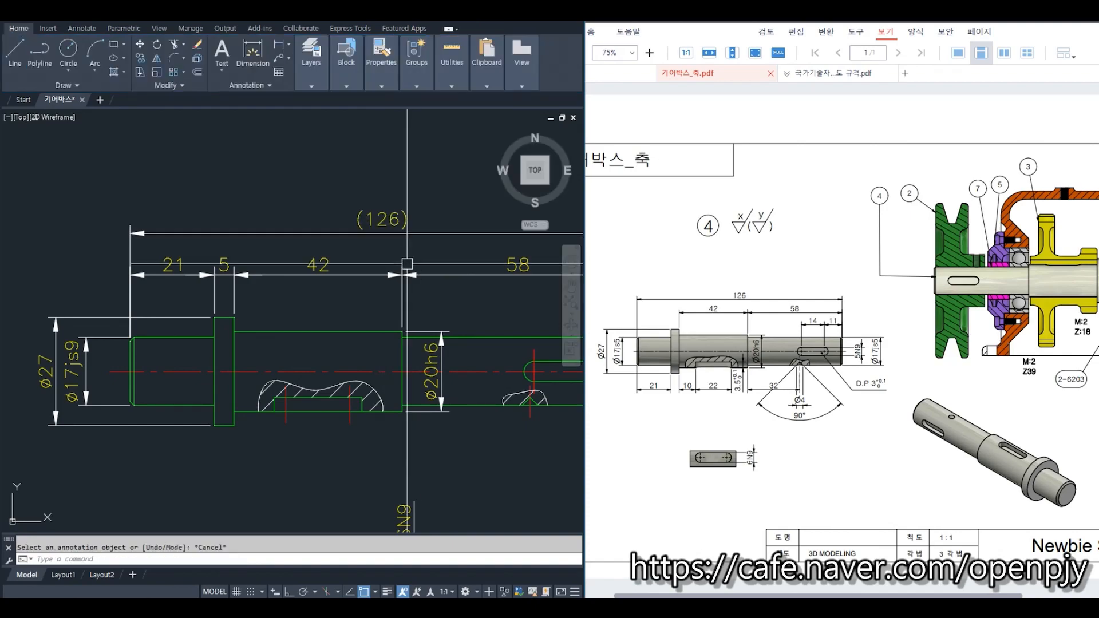
# Step: Dimension the distance from the collar's right face to the start of the middle section's keyway, placed below the shaft
pyautogui.scroll(-2, 408, 306)
pyautogui.moveTo(471, 332); pyautogui.dragTo(394, 270, button='middle')
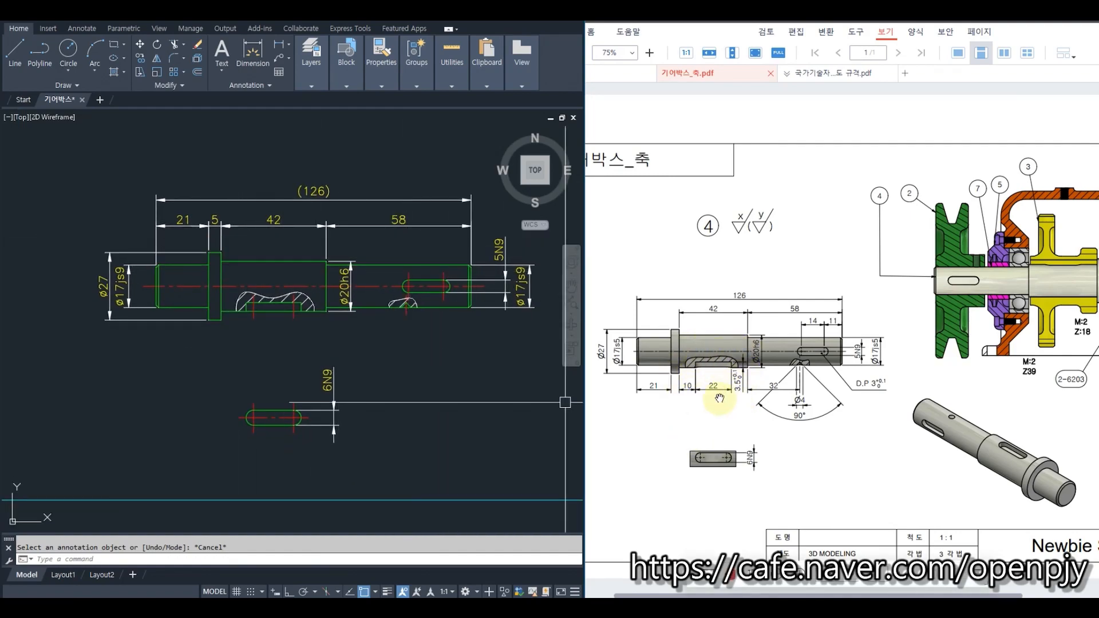
pyautogui.click(278, 44)
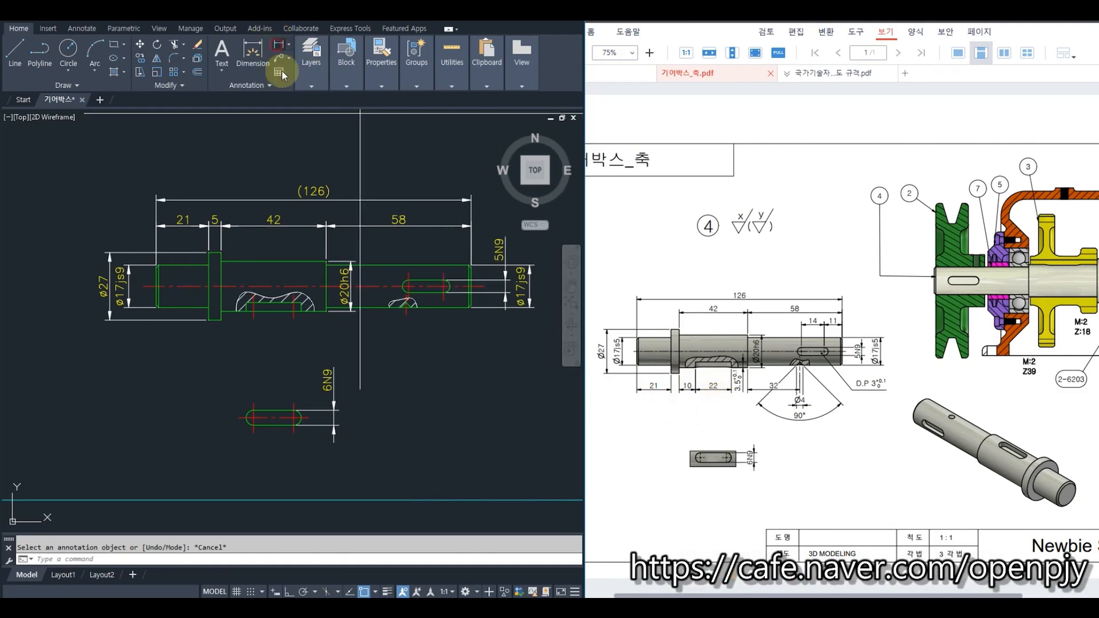
pyautogui.scroll(4, 224, 331)
pyautogui.click(217, 304)
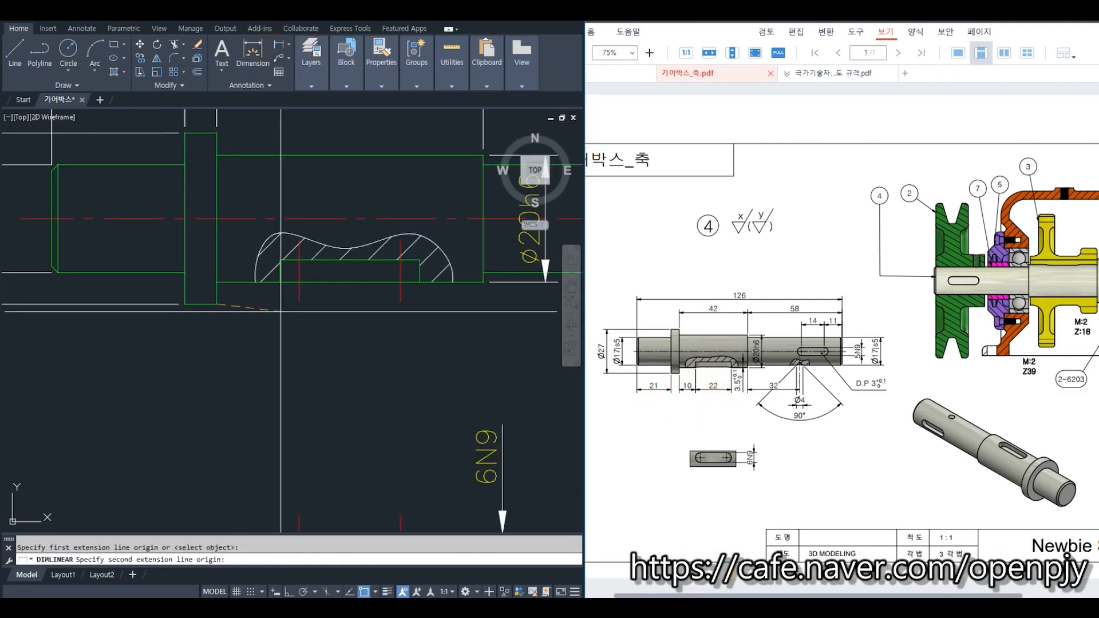
pyautogui.click(280, 282)
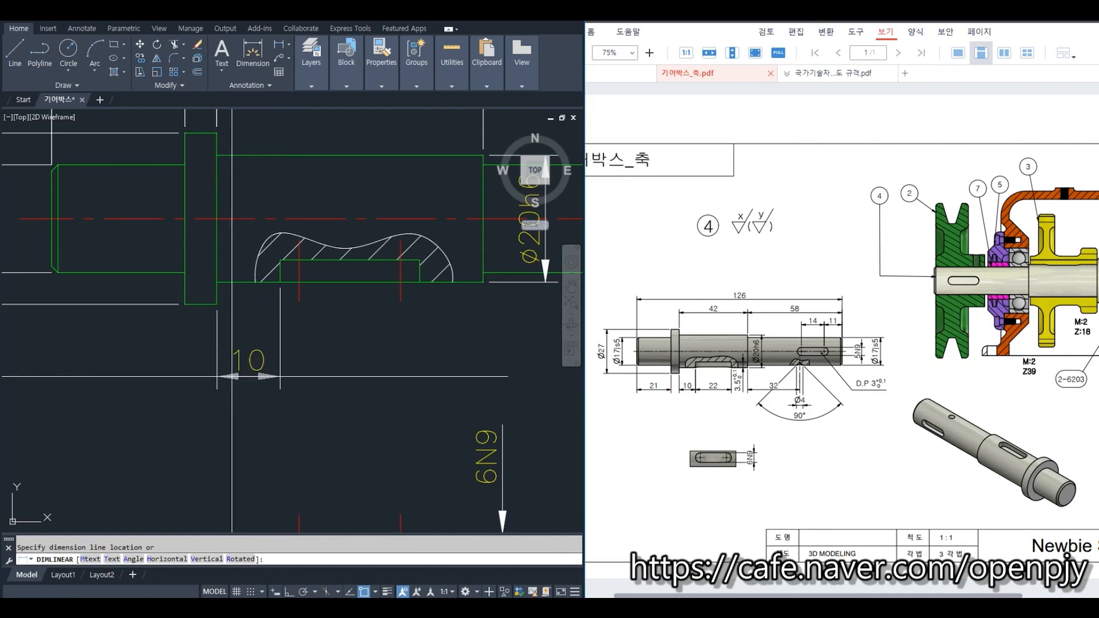
pyautogui.click(234, 376)
# Step: Dimension the keyway's length in the middle section, aligned with the collar-to-keyway dimension below the shaft
pyautogui.press('Return')
pyautogui.click(280, 282)
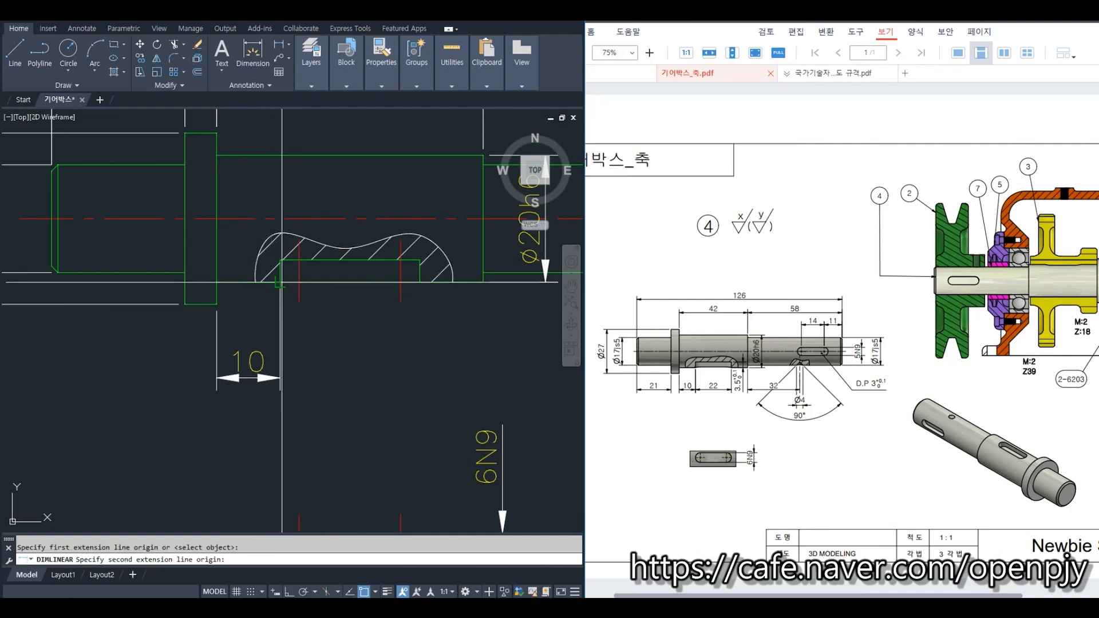
pyautogui.click(420, 281)
pyautogui.click(349, 378)
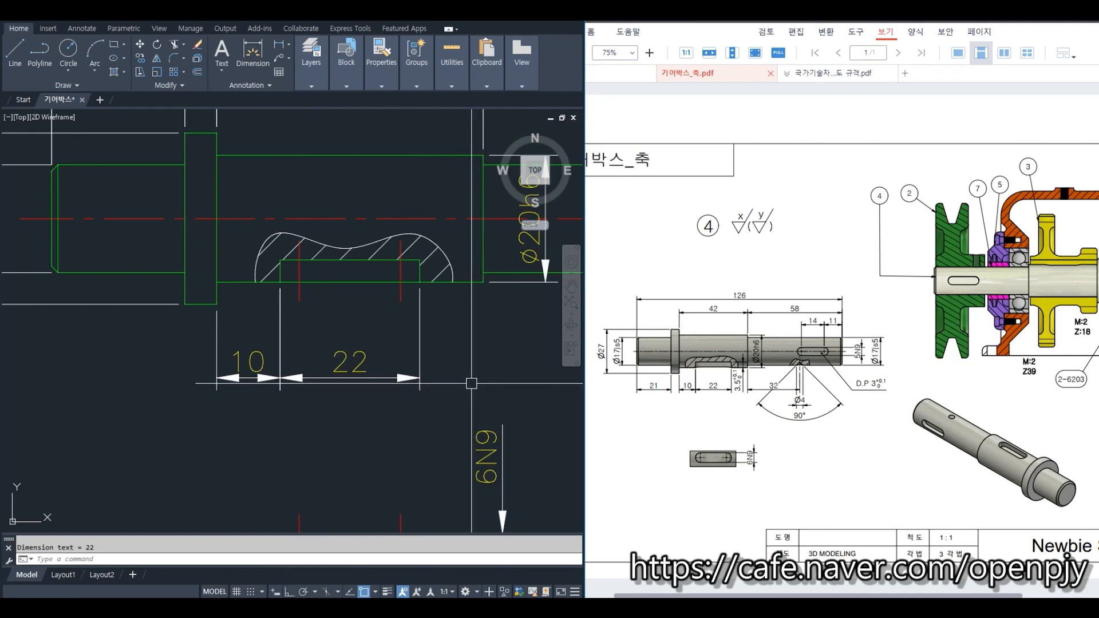
# Step: Dimension the depth of the middle section's keyway vertically at its right end, with the text below the shaft
pyautogui.moveTo(474, 384); pyautogui.dragTo(379, 365, button='middle')
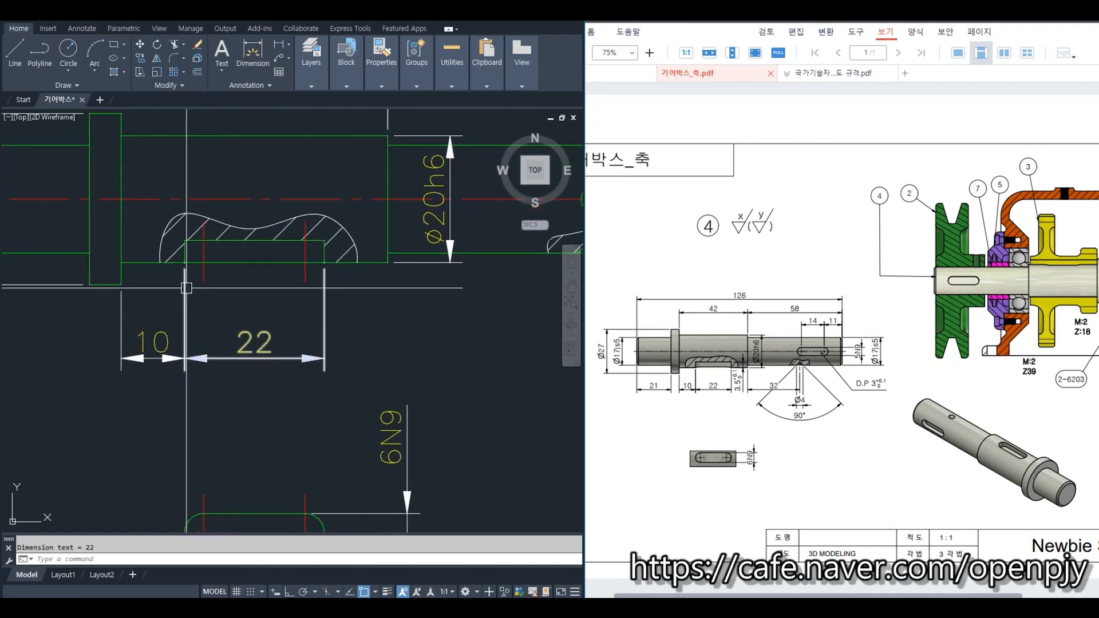
pyautogui.click(279, 44)
pyautogui.click(324, 241)
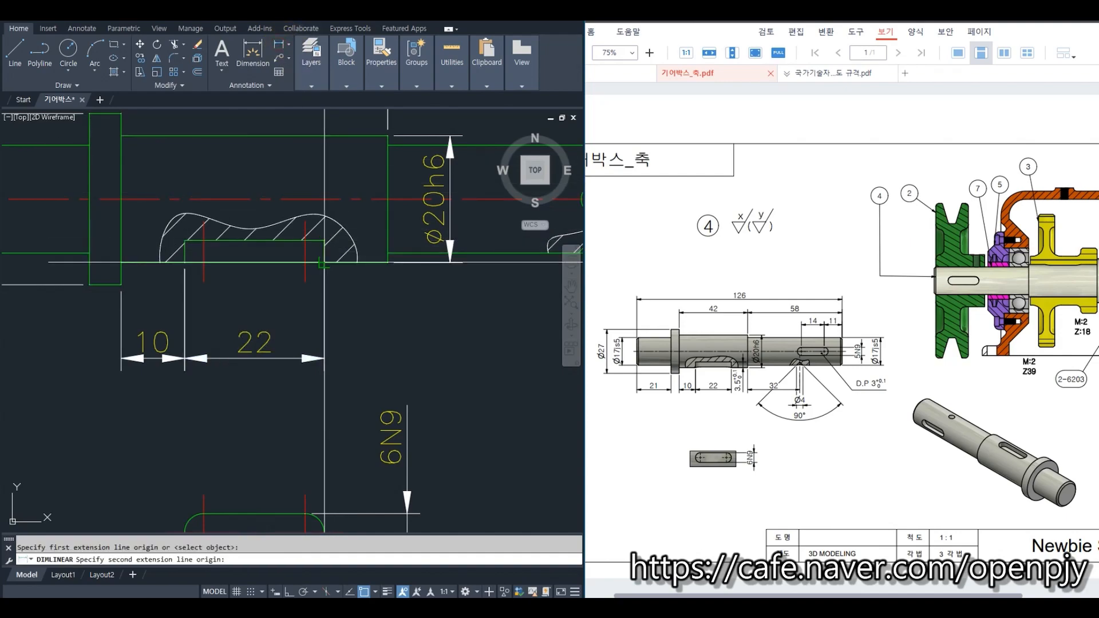
pyautogui.click(324, 263)
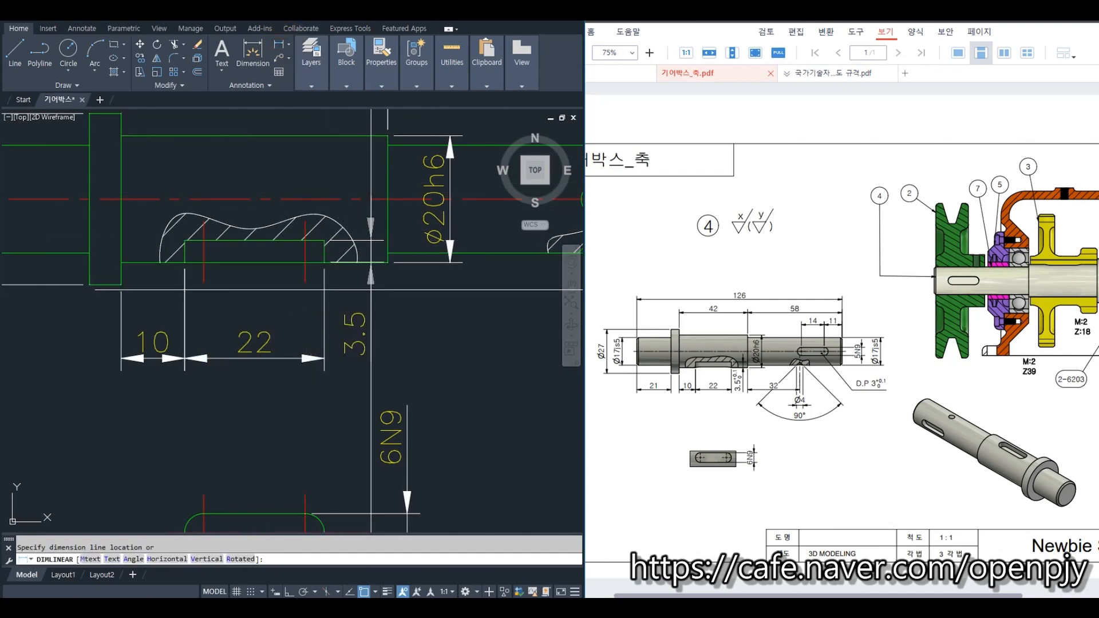
pyautogui.click(370, 292)
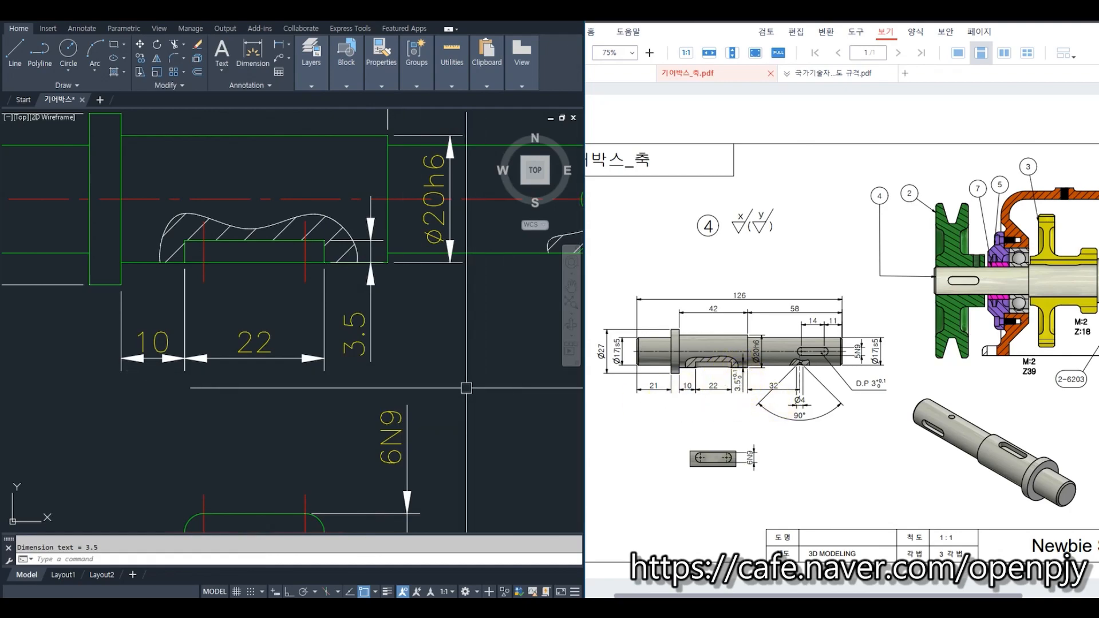
# Step: Edit the keyway depth dimension's text and append the tolerance +0.1^ 0 after its value
pyautogui.write('ED')
pyautogui.press('Return')
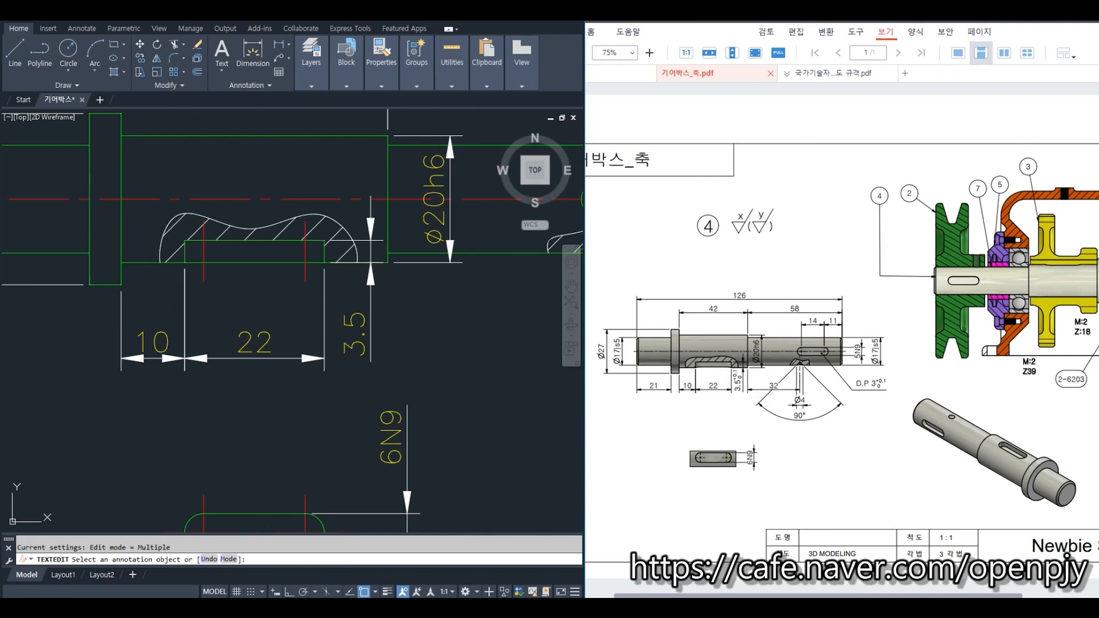
pyautogui.click(355, 335)
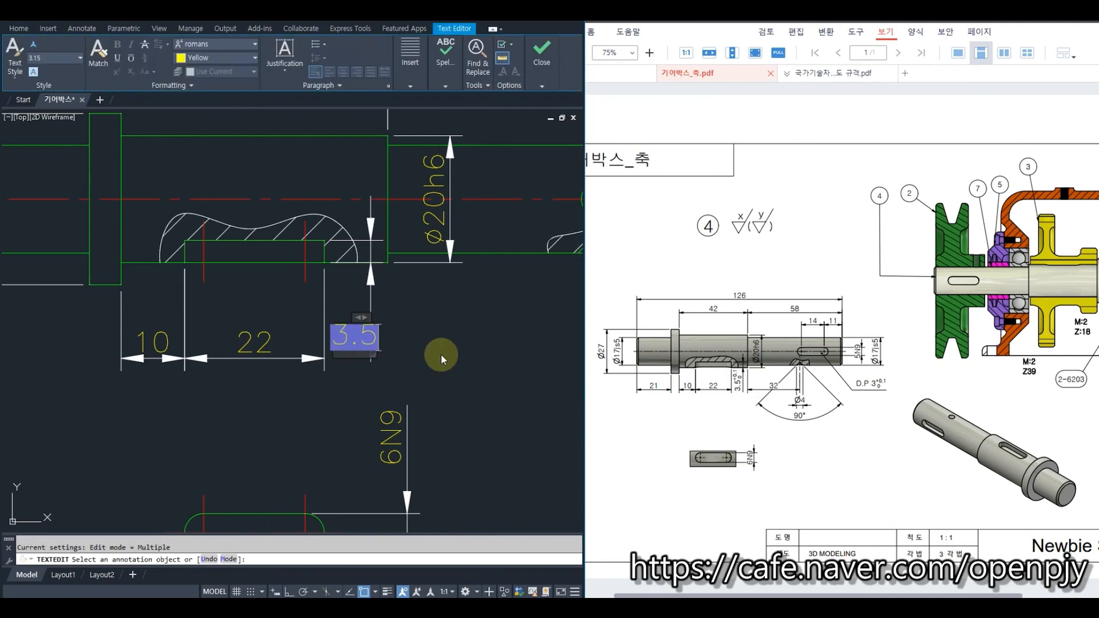
pyautogui.write('+0.')
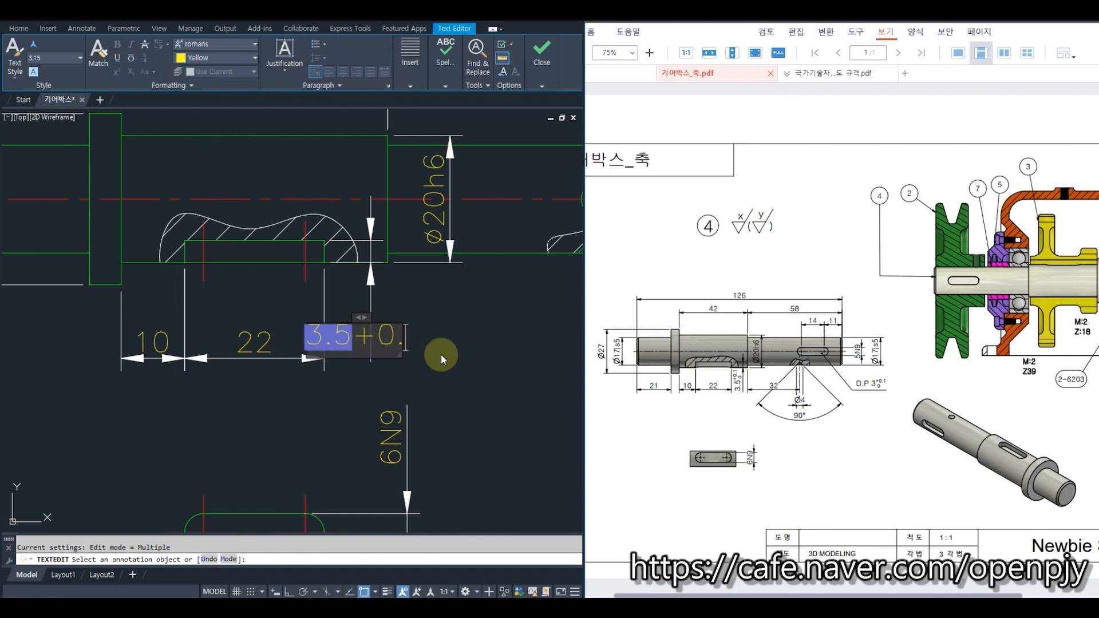
pyautogui.write('1')
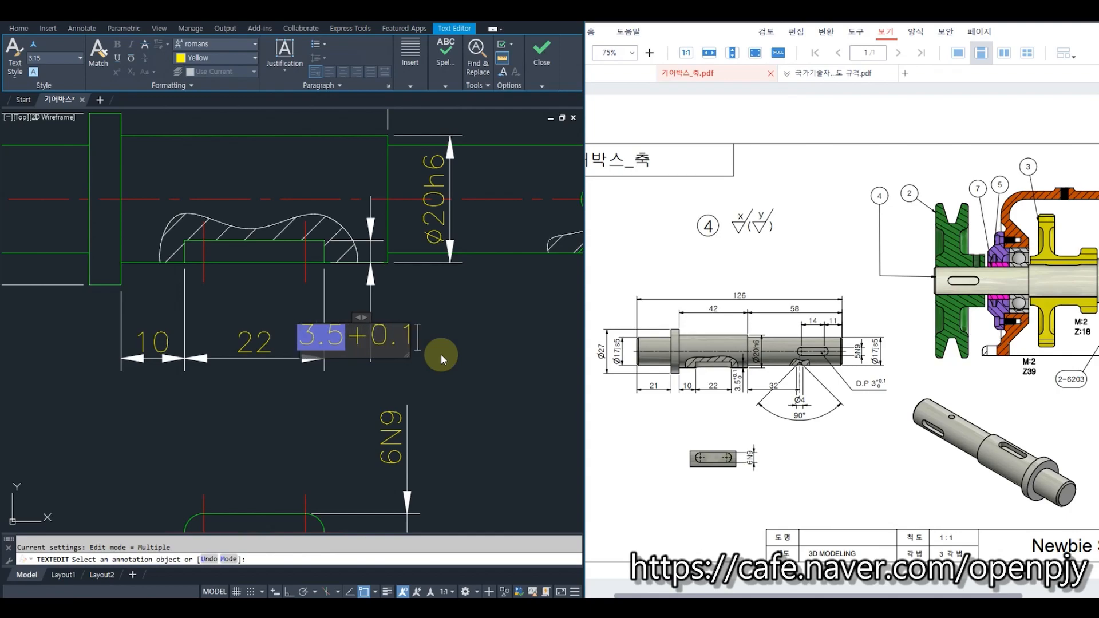
pyautogui.write('^')
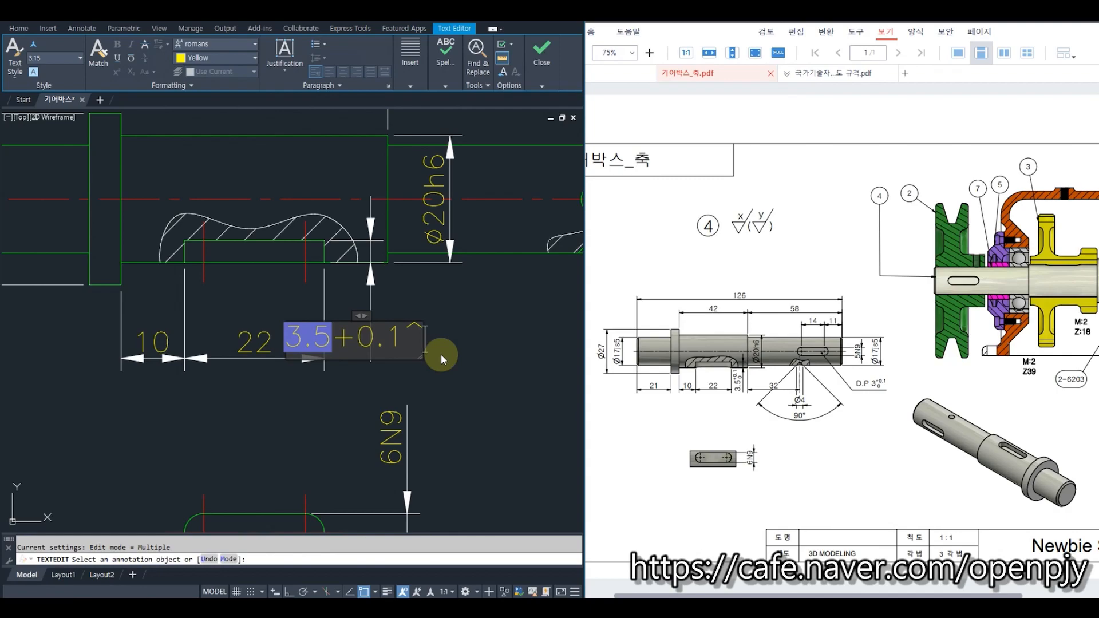
pyautogui.write(' 0')
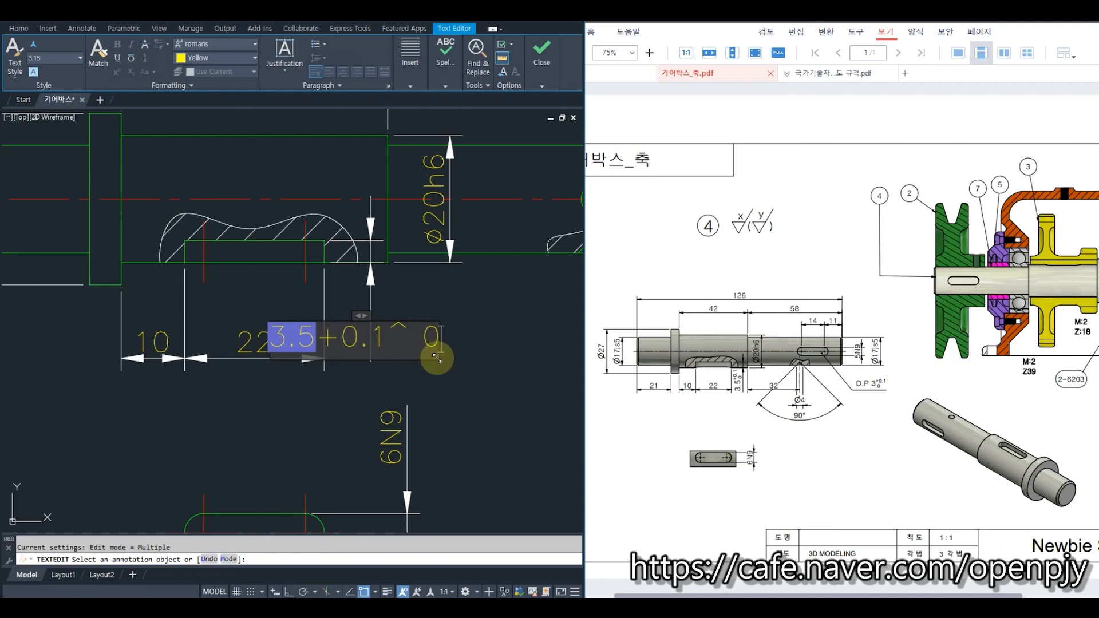
# Step: Format the keyway depth tolerance with text height 2.24 and red colour, stack it, and finish the text edit
pyautogui.moveTo(328, 339); pyautogui.dragTo(444, 342)
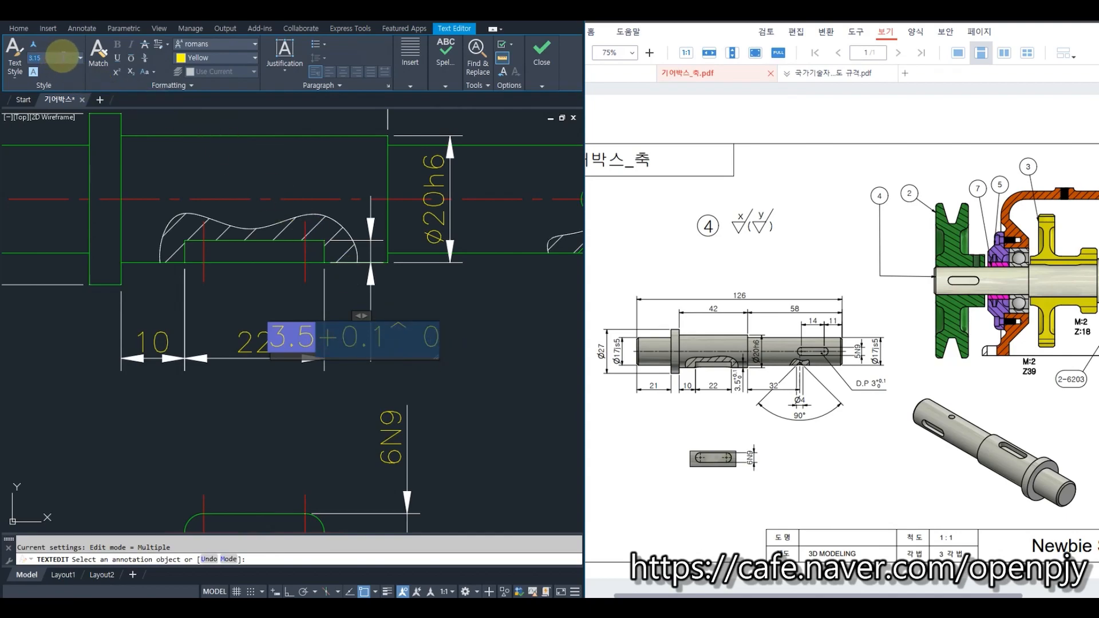
pyautogui.press('Return')
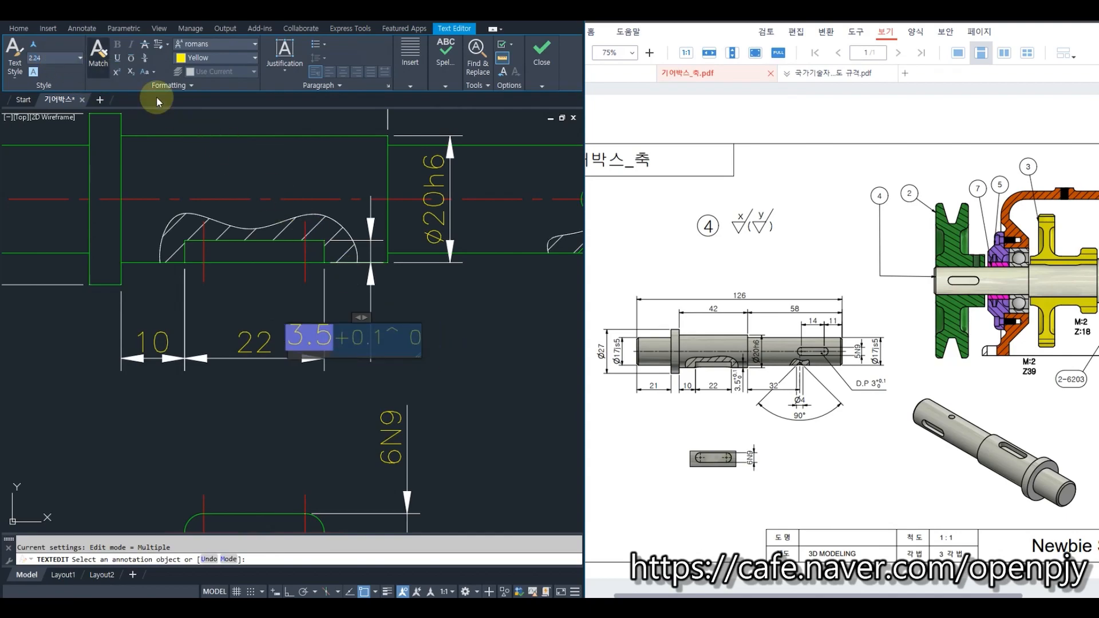
pyautogui.click(225, 59)
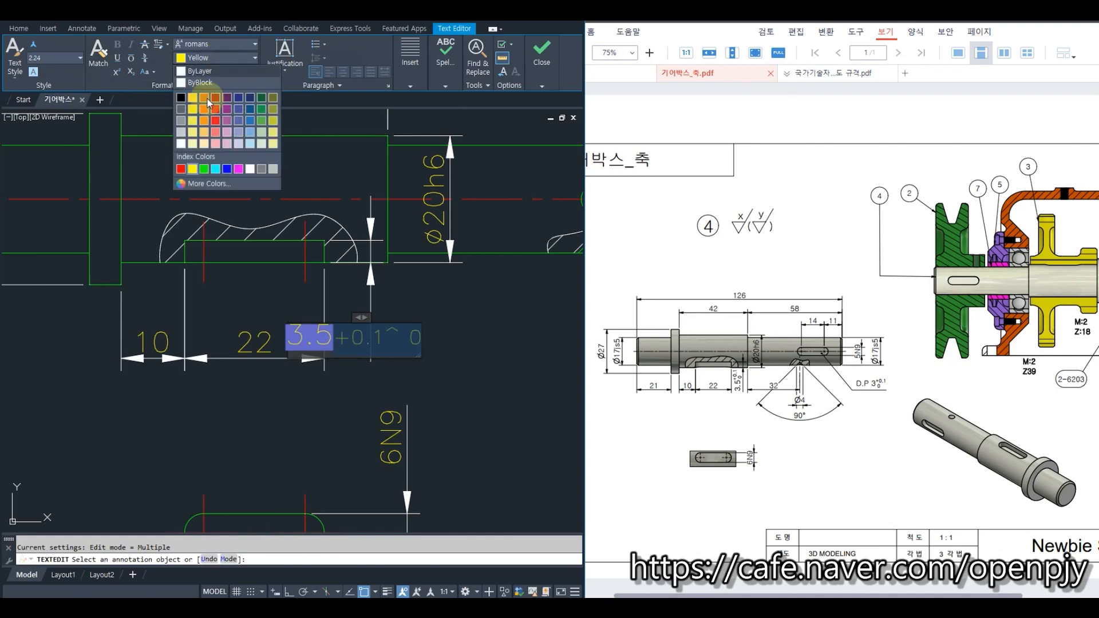
pyautogui.click(180, 170)
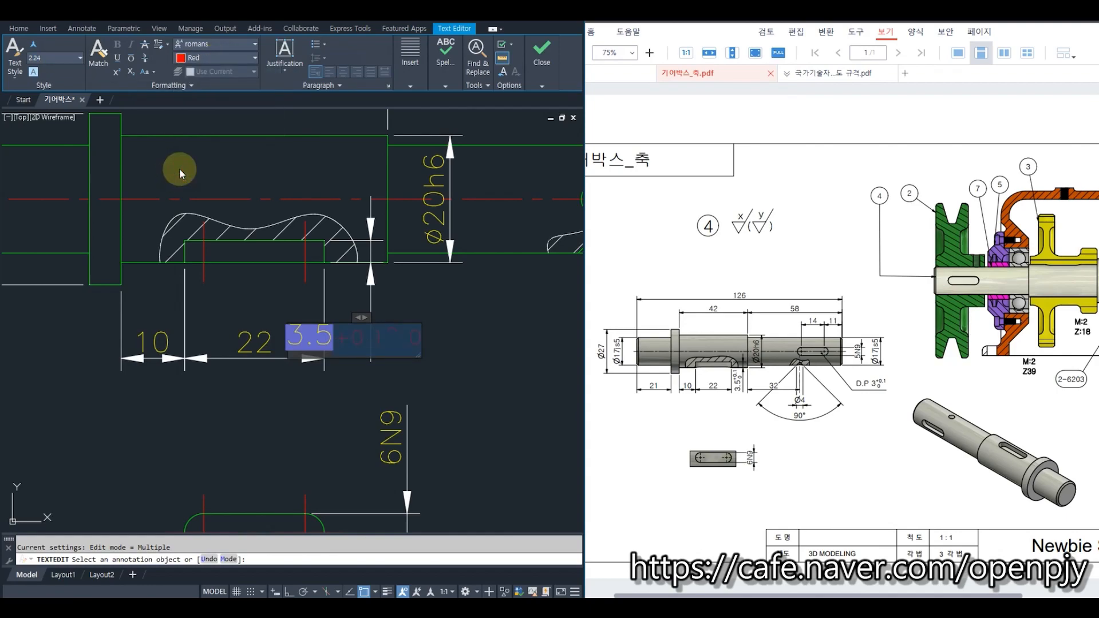
pyautogui.click(150, 60)
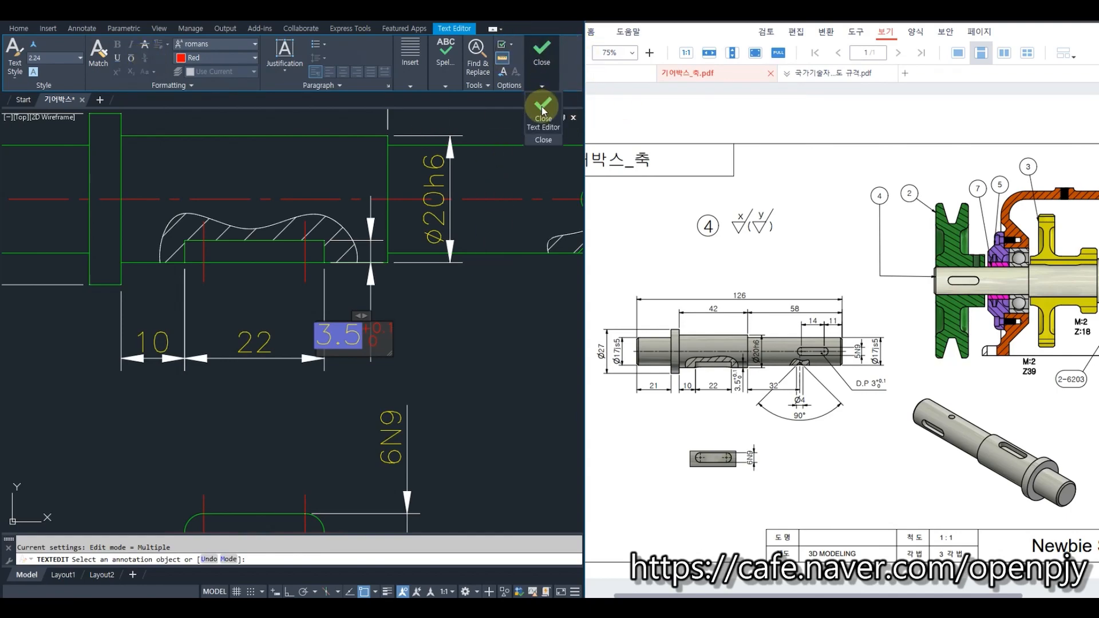
pyautogui.click(543, 111)
pyautogui.press('Escape')
pyautogui.scroll(-3, 389, 369)
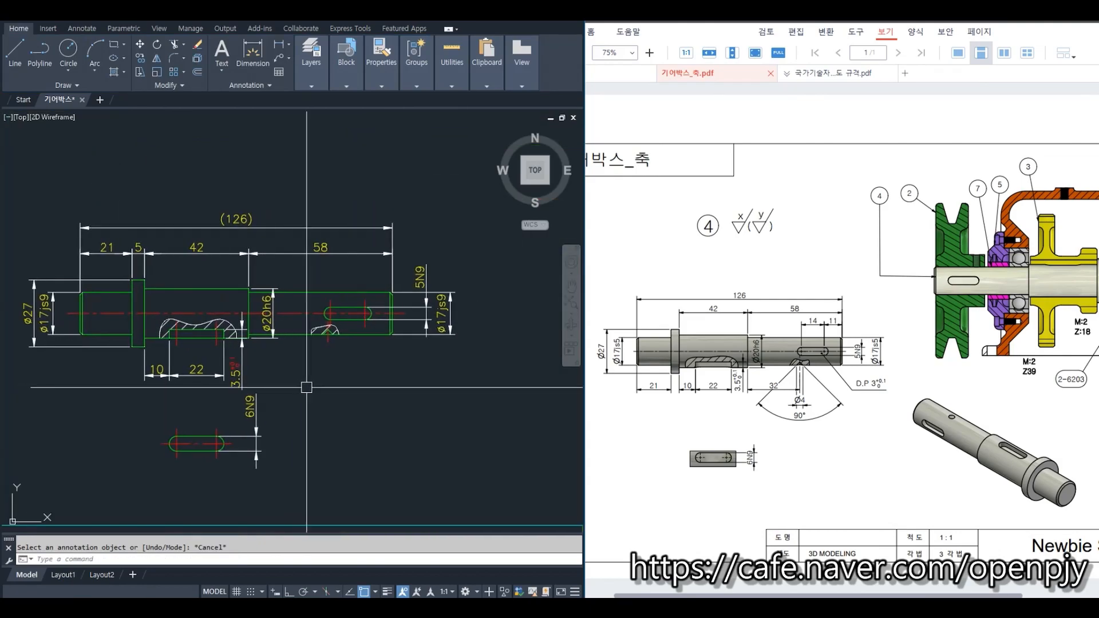
# Step: Switch to the standards PDF and go to page 11 to look up the key groove dimensions and tolerances
pyautogui.click(819, 74)
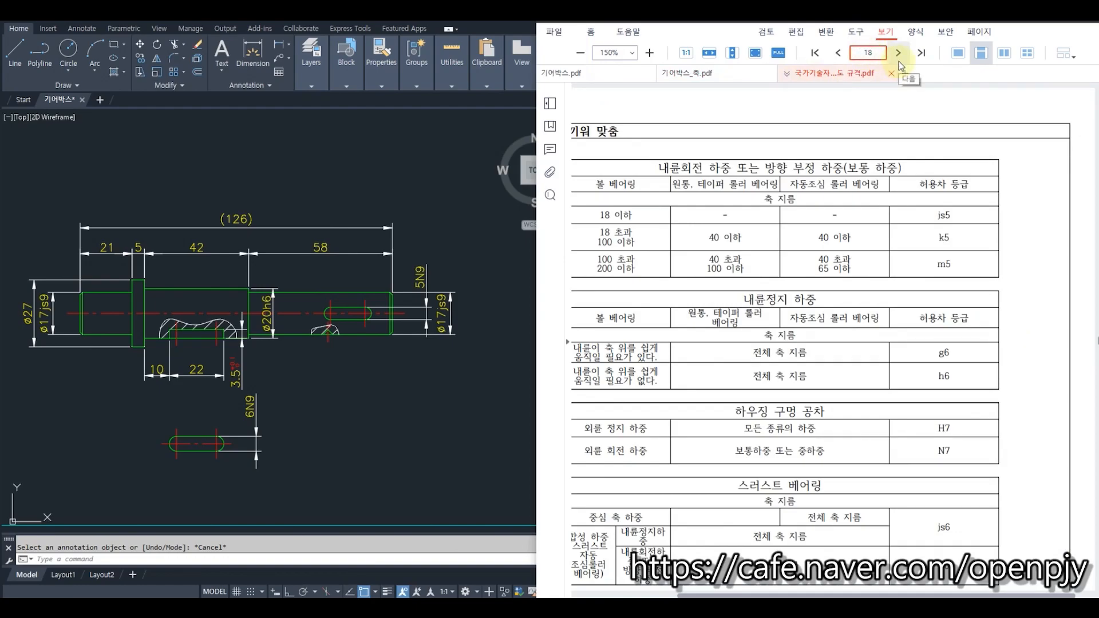
pyautogui.write('11')
pyautogui.press('Return')
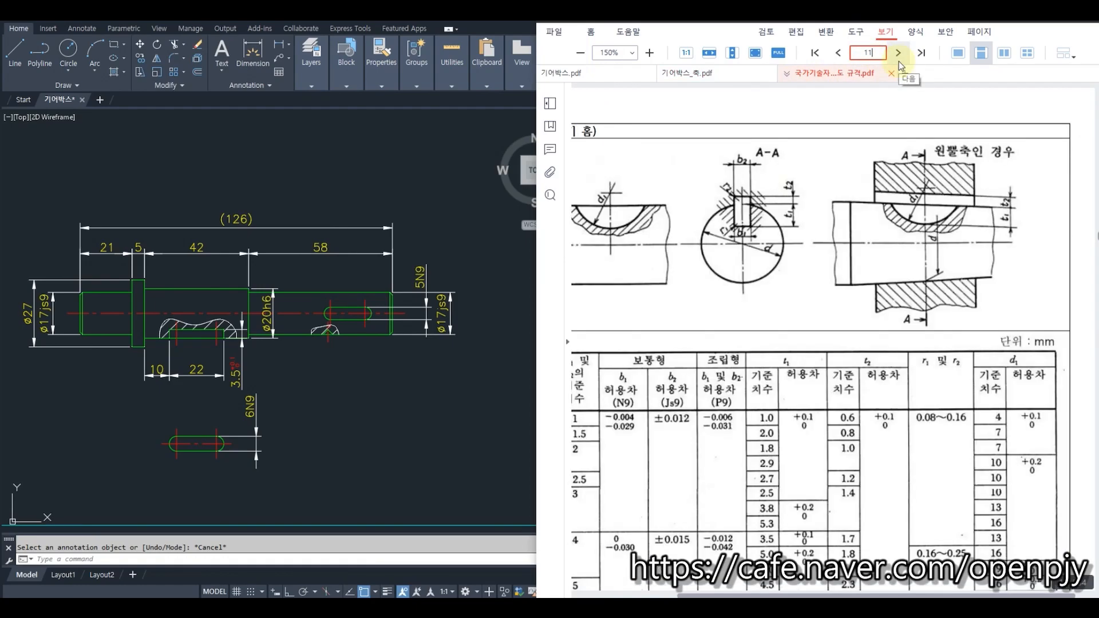
# Step: Check the keyway dimension table on page 10 of the standards PDF, and return to the shaft reference drawing 기어박스_축.pdf
pyautogui.scroll(5, 842, 318)
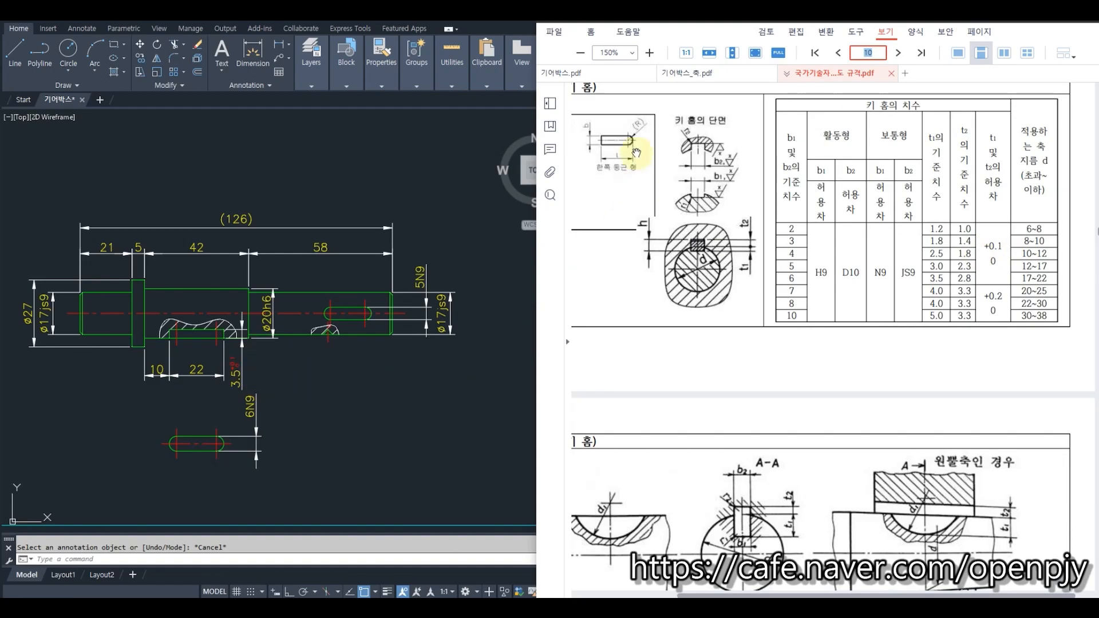
pyautogui.click(693, 73)
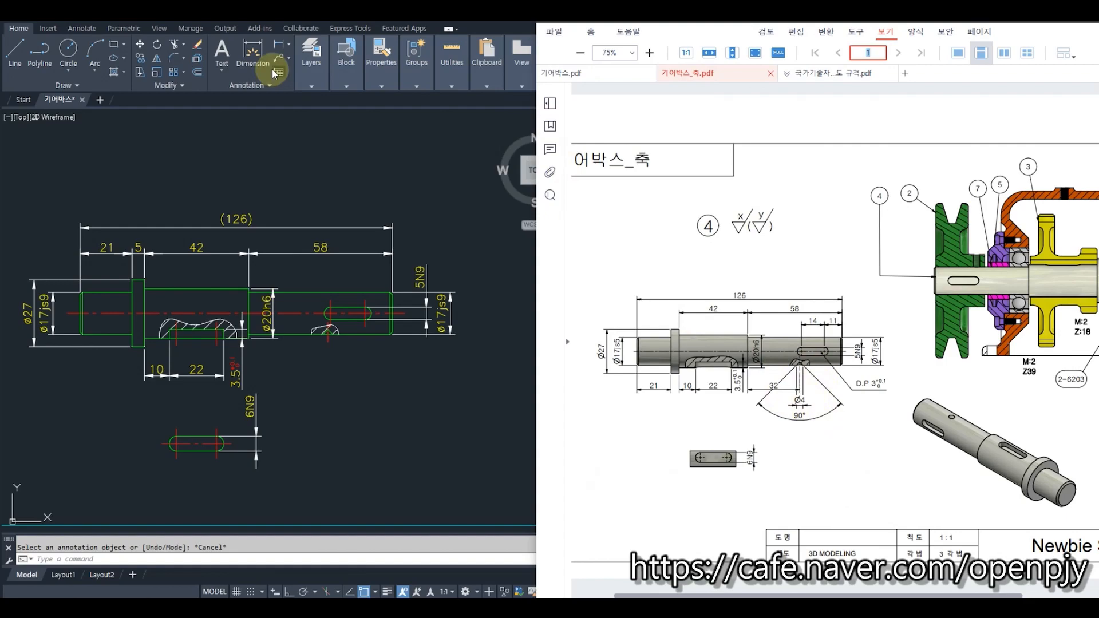
# Step: Dimension the horizontal distance from the middle section's right shoulder to the V-shaped hole's centreline, in line with the keyway length dimension
pyautogui.click(282, 46)
pyautogui.scroll(2, 255, 404)
pyautogui.scroll(2, 255, 405)
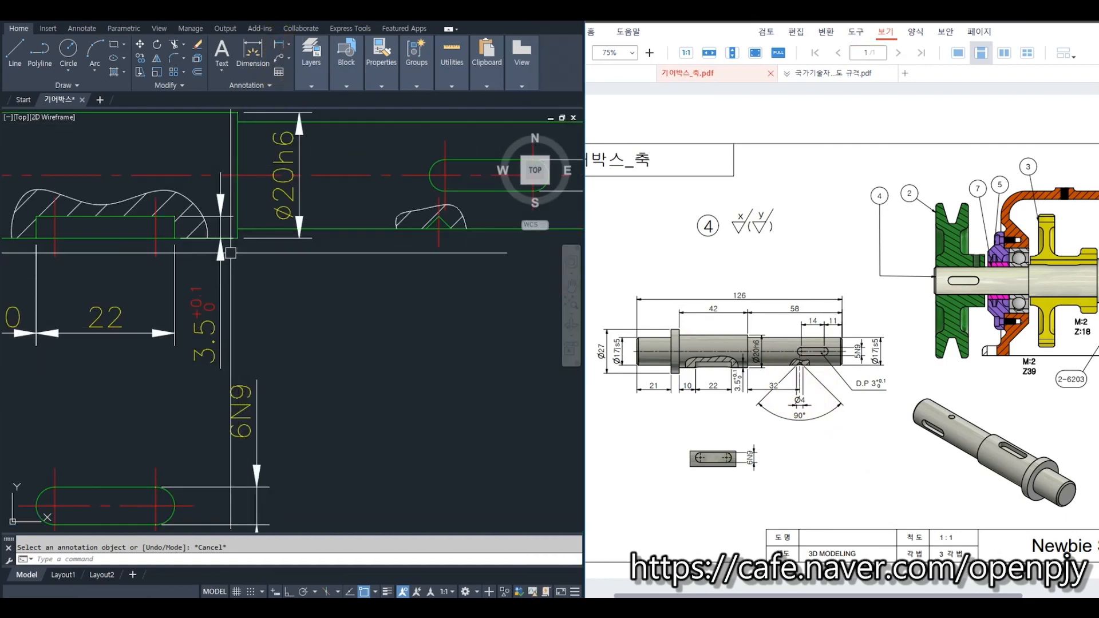
pyautogui.click(281, 46)
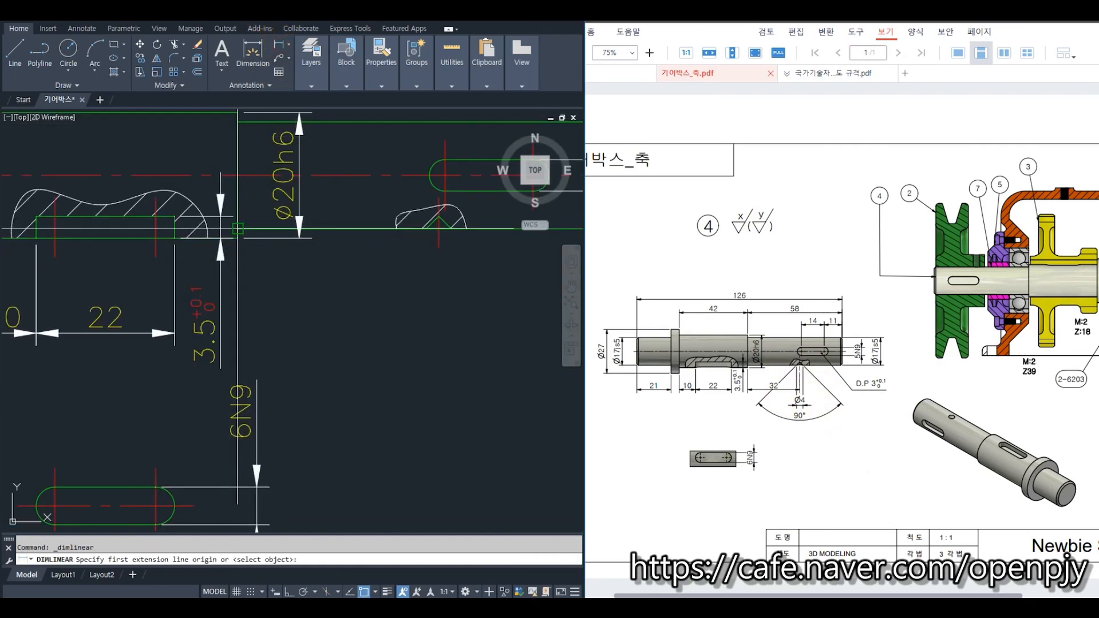
pyautogui.click(238, 238)
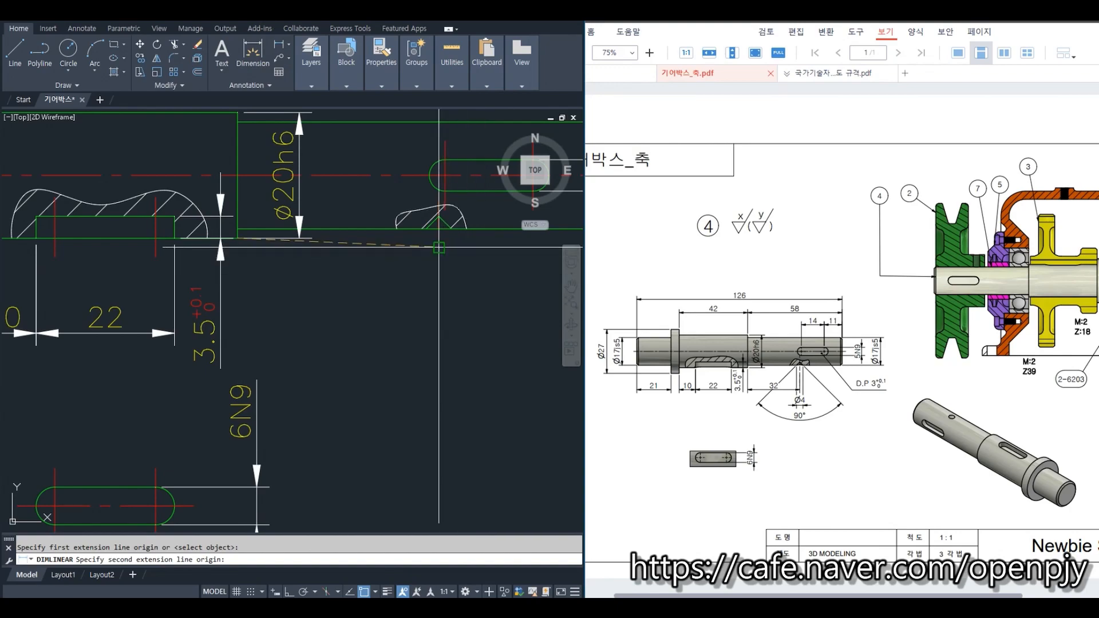
pyautogui.click(439, 255)
pyautogui.click(180, 334)
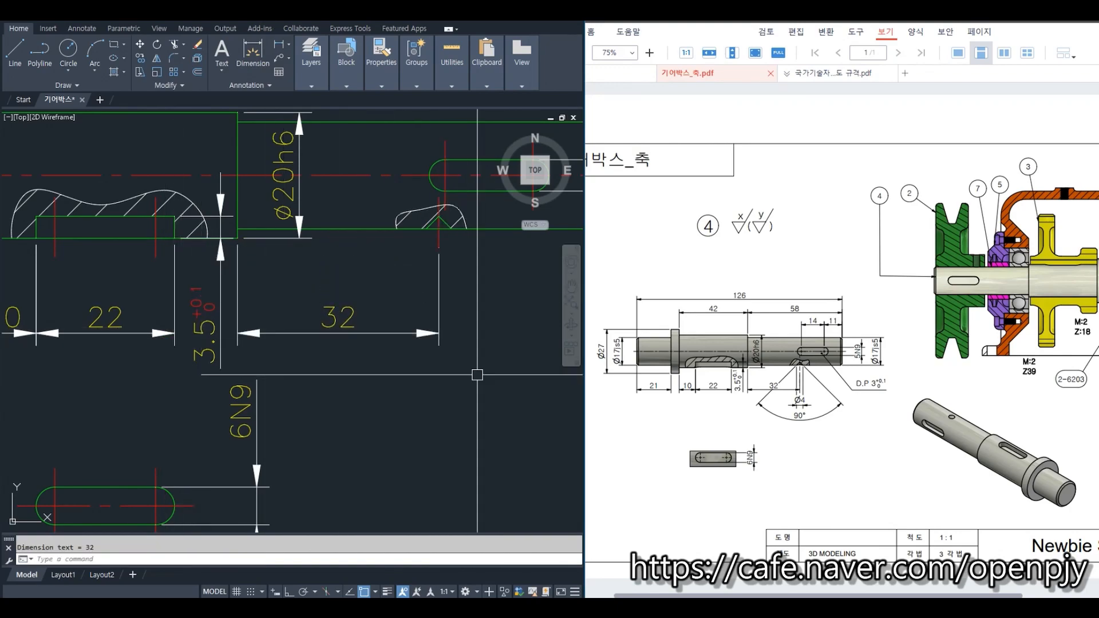
# Step: Dimension the width of the V-shaped hole's opening on the shaft's lower edge, placing the dimension below the hole's position dimension
pyautogui.click(280, 48)
pyautogui.scroll(3, 509, 240)
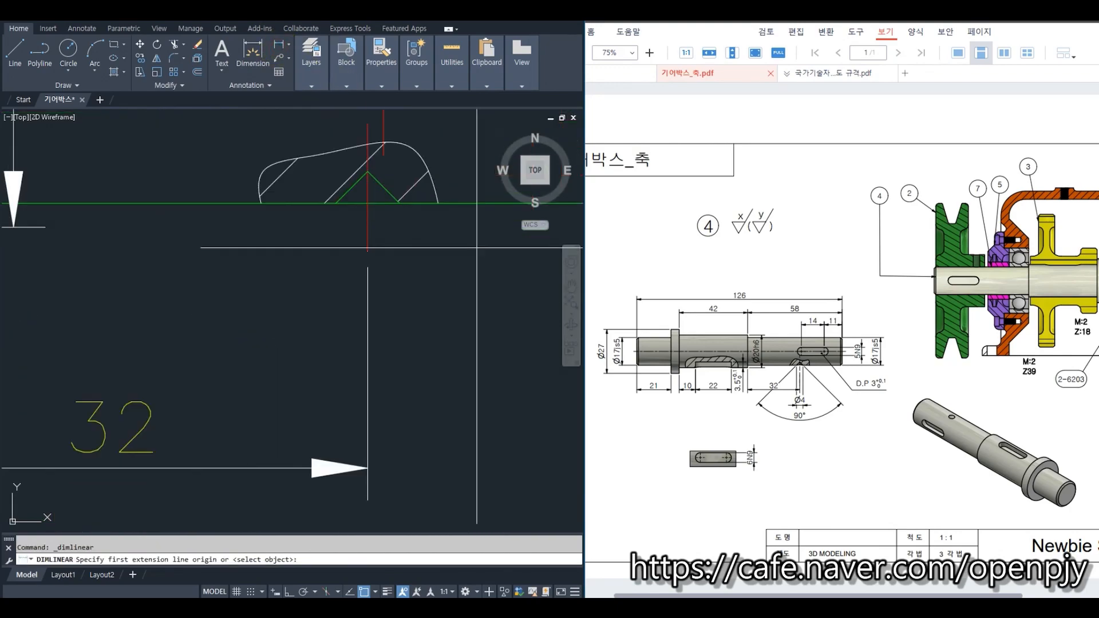
pyautogui.click(399, 202)
pyautogui.click(336, 203)
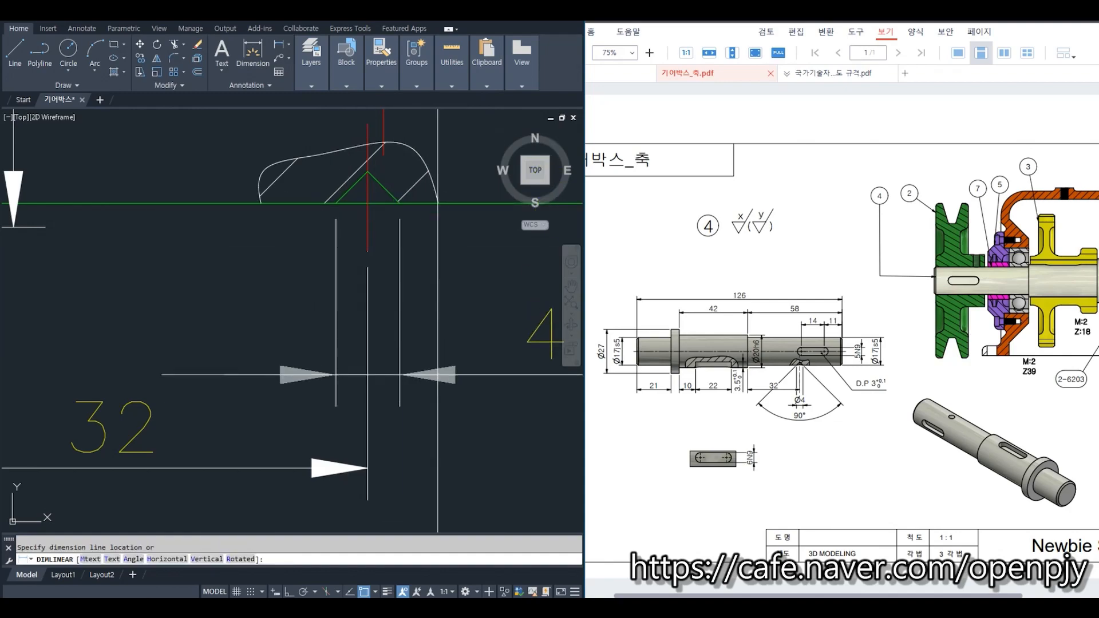
pyautogui.scroll(-4, 435, 386)
pyautogui.moveTo(424, 447); pyautogui.dragTo(382, 307, button='middle')
pyautogui.click(387, 324)
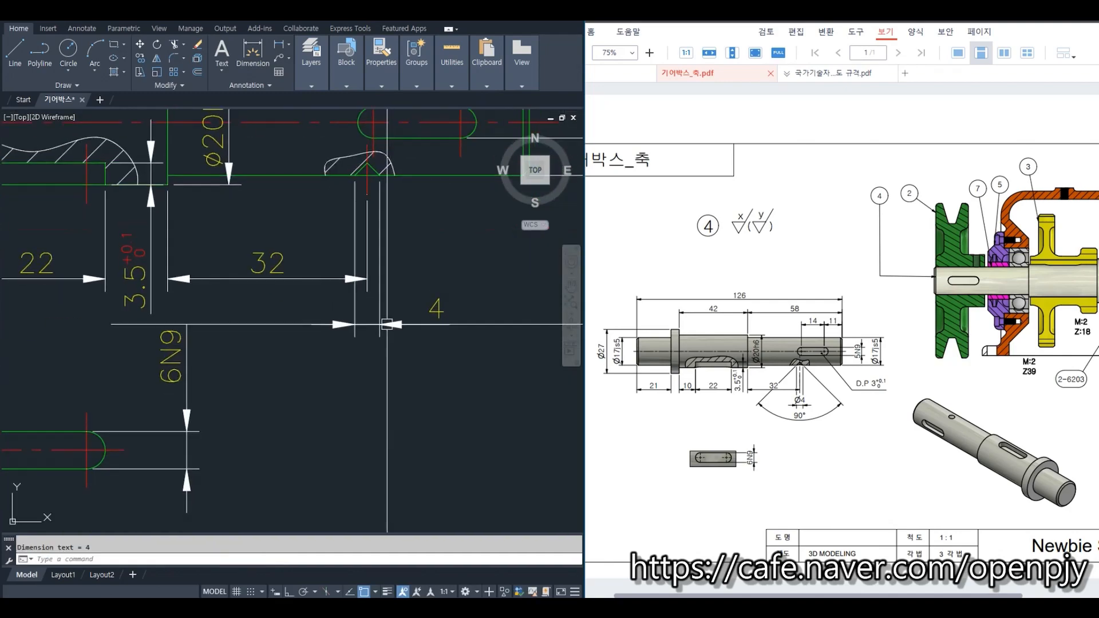
# Step: Edit the V-shaped hole's width dimension text to add a diameter symbol (%%c) before the value
pyautogui.write('ed')
pyautogui.press('space')
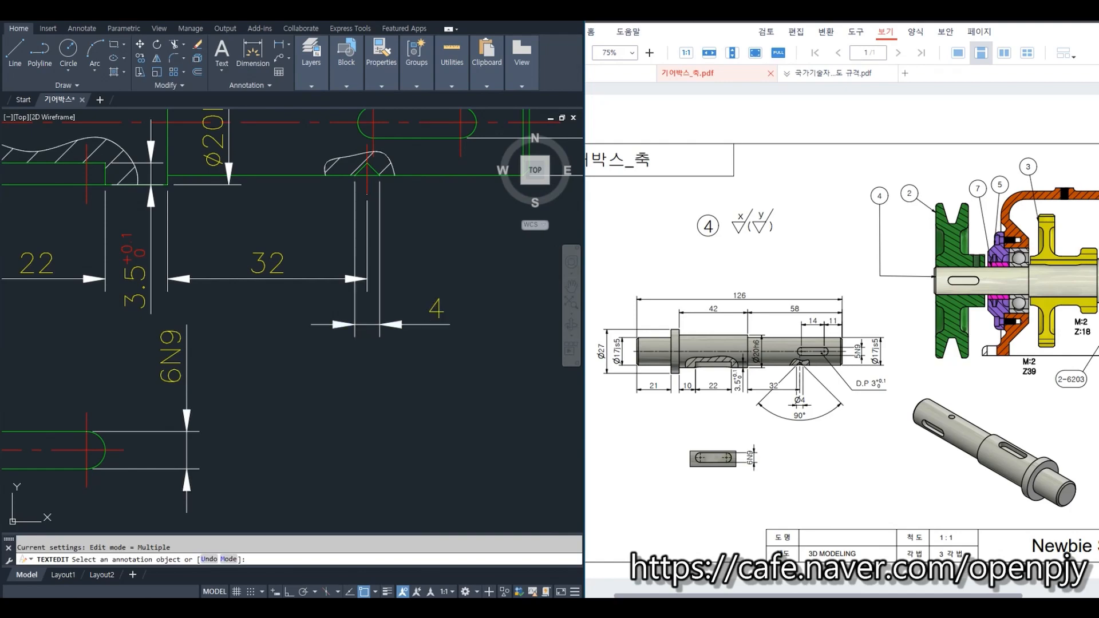
pyautogui.click(437, 312)
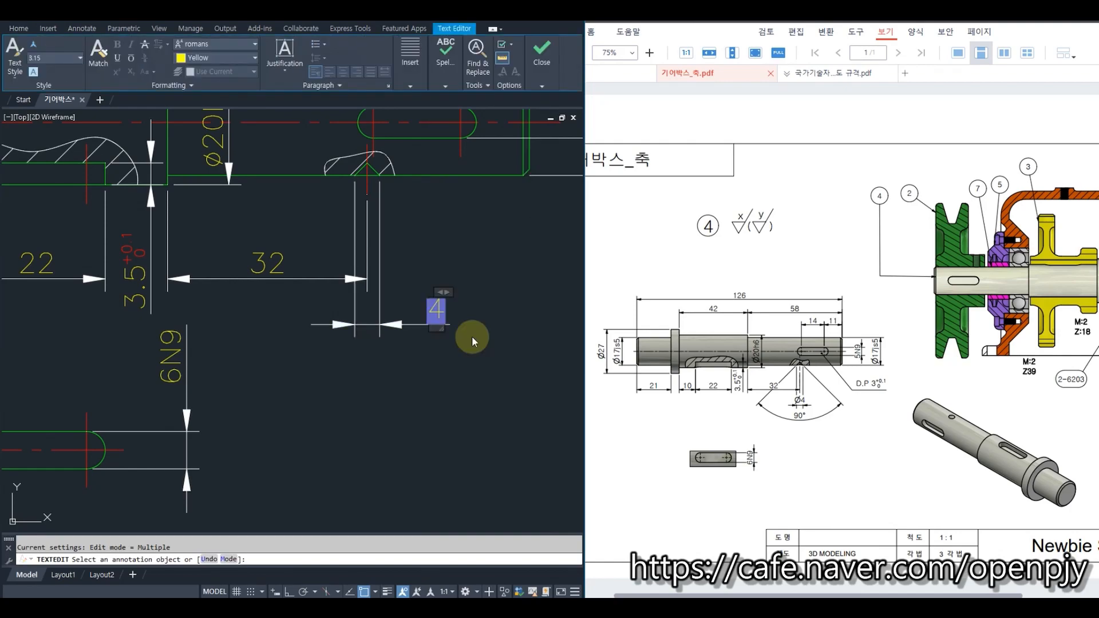
pyautogui.write('%%c')
pyautogui.click(472, 336)
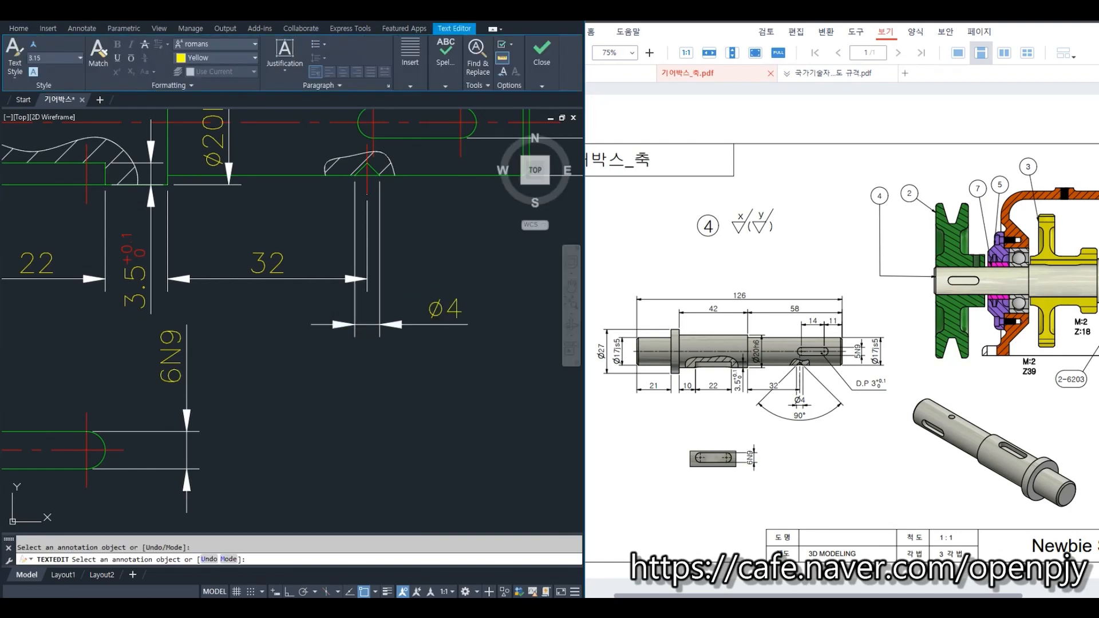
pyautogui.press('Escape')
# Step: Add an angular dimension between the V-shaped hole's two sloping lines, placing its arc below the width dimension
pyautogui.click(289, 44)
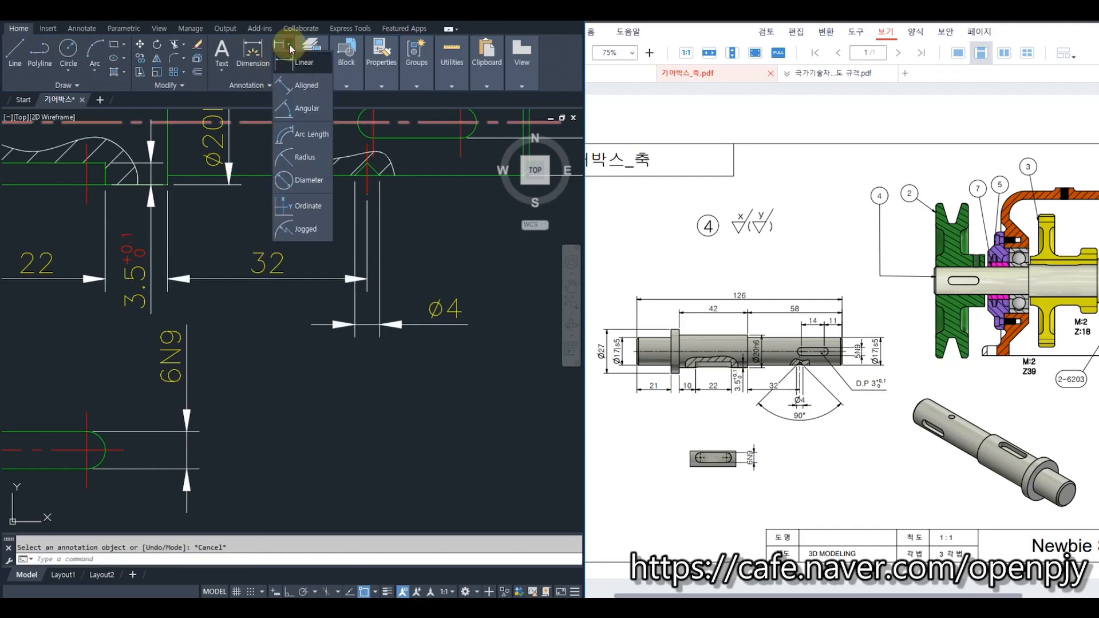
pyautogui.click(303, 109)
pyautogui.scroll(4, 365, 160)
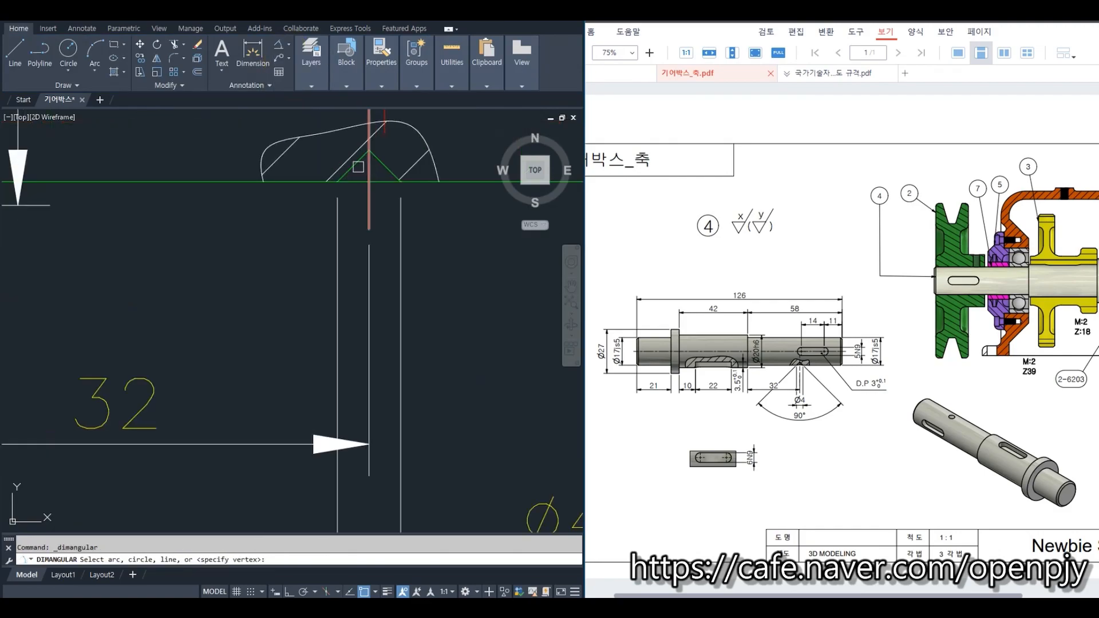
pyautogui.click(355, 166)
pyautogui.click(389, 170)
pyautogui.scroll(-5, 383, 221)
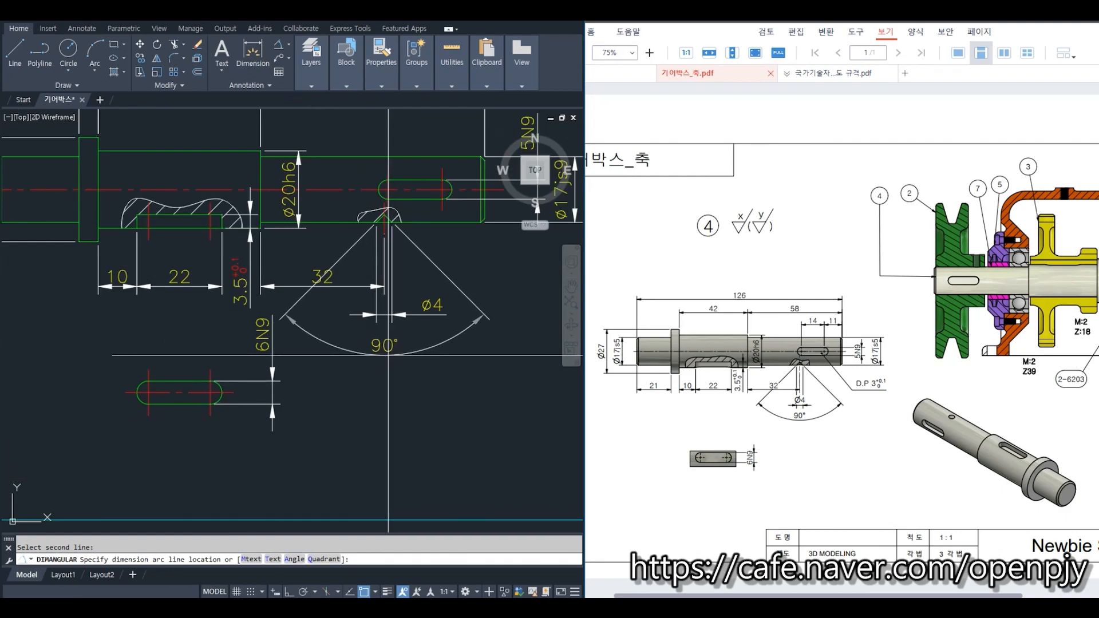
pyautogui.click(388, 355)
pyautogui.moveTo(503, 396); pyautogui.dragTo(415, 387, button='middle')
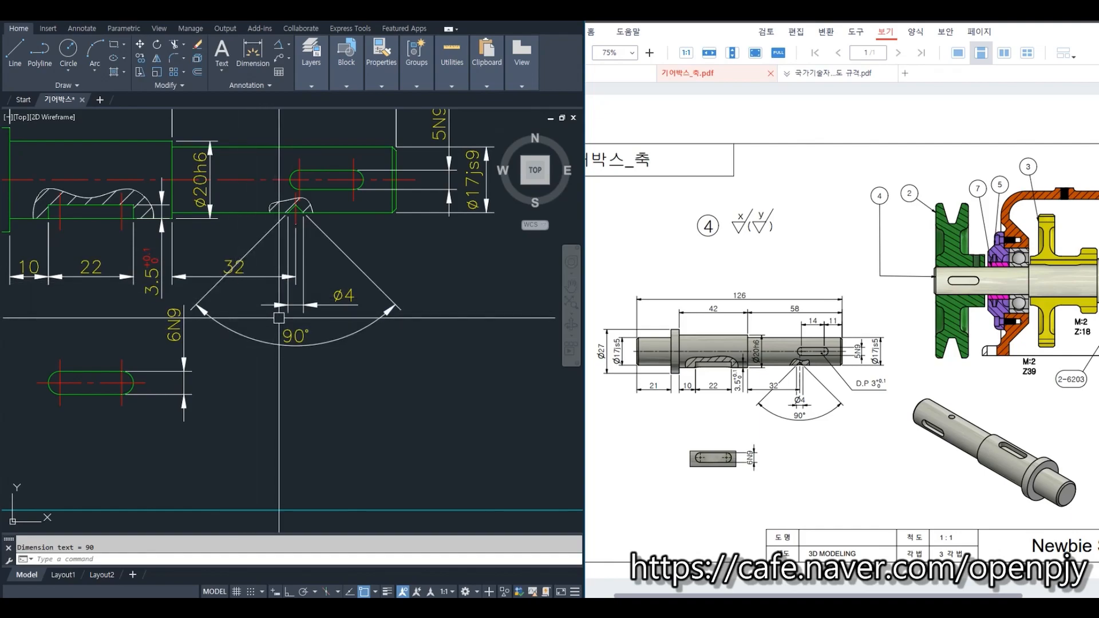
# Step: Use DIMBREAK to break the hole's angular dimension where its extension line crosses the hole's position dimension
pyautogui.write('B')
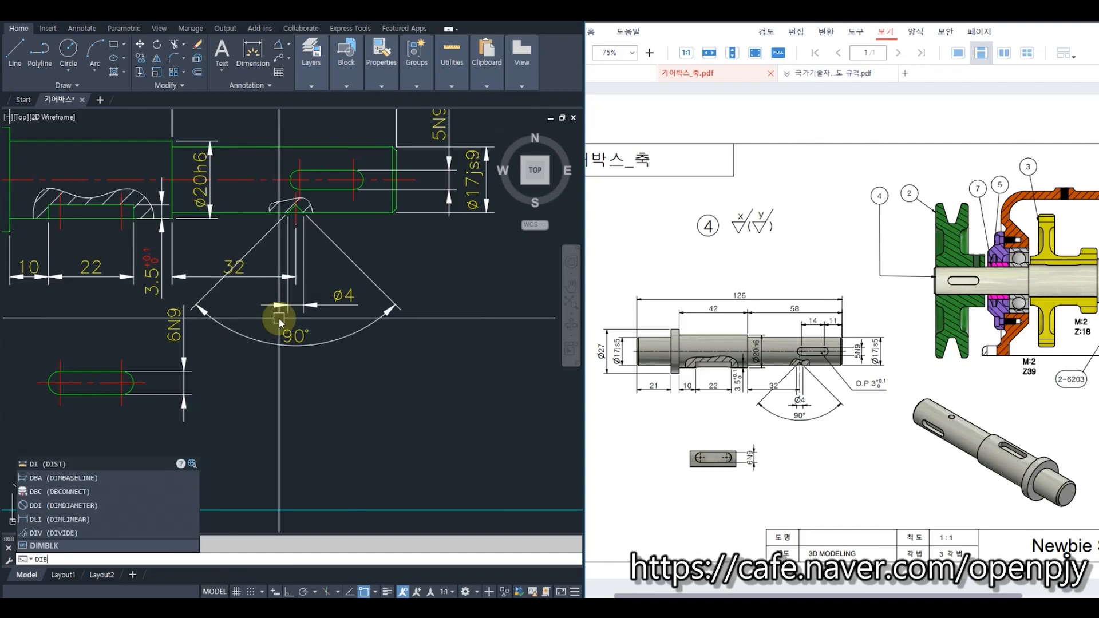
pyautogui.write('MBREAK')
pyautogui.press('Return')
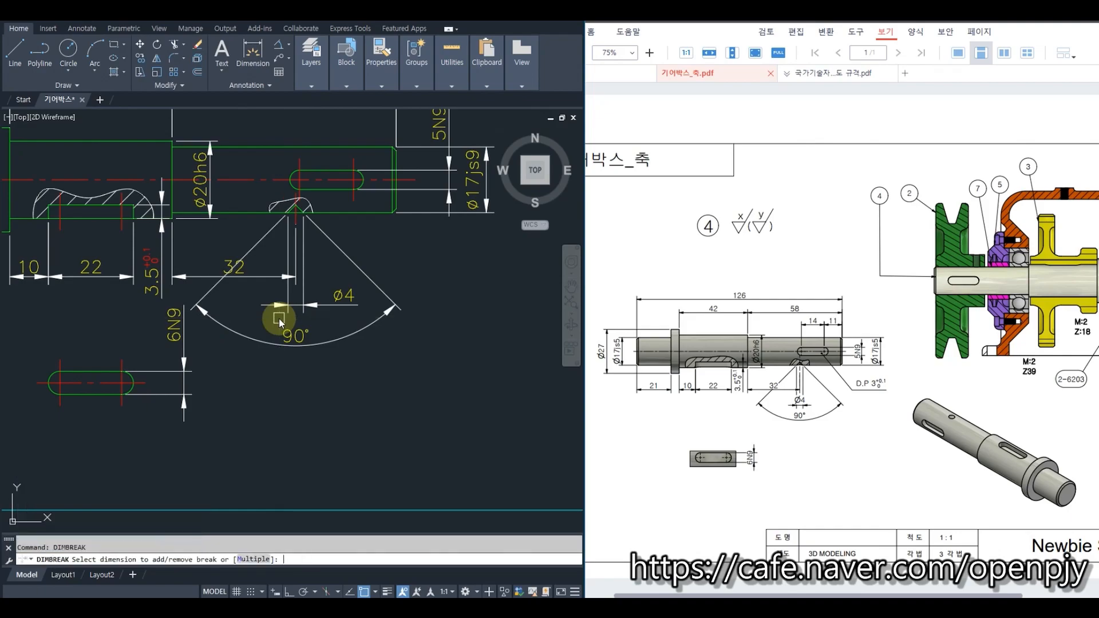
pyautogui.click(352, 262)
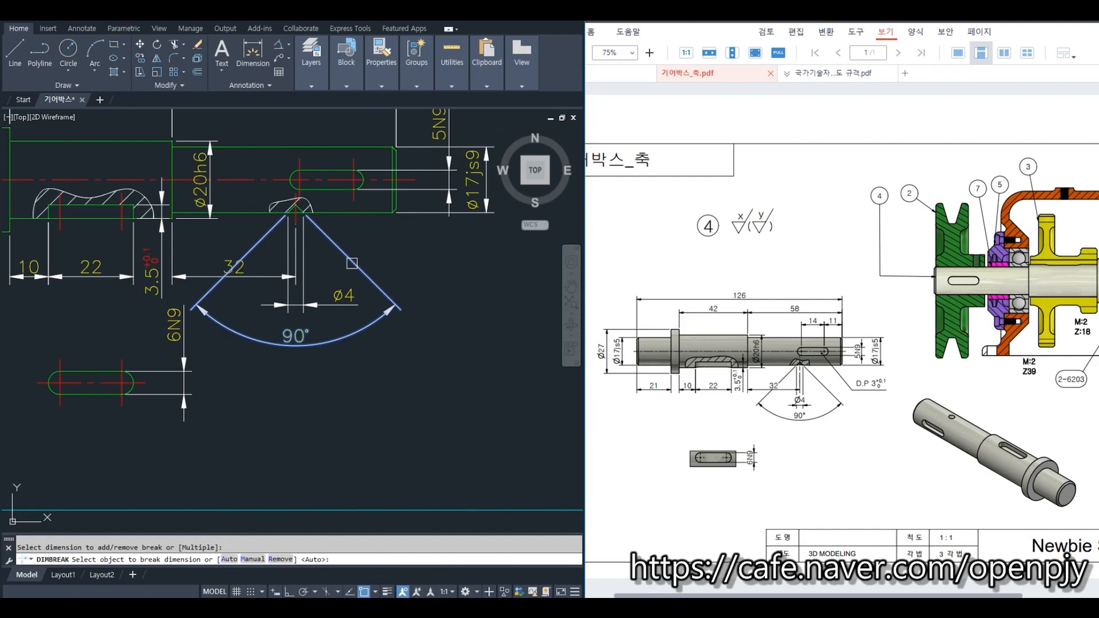
pyautogui.click(221, 272)
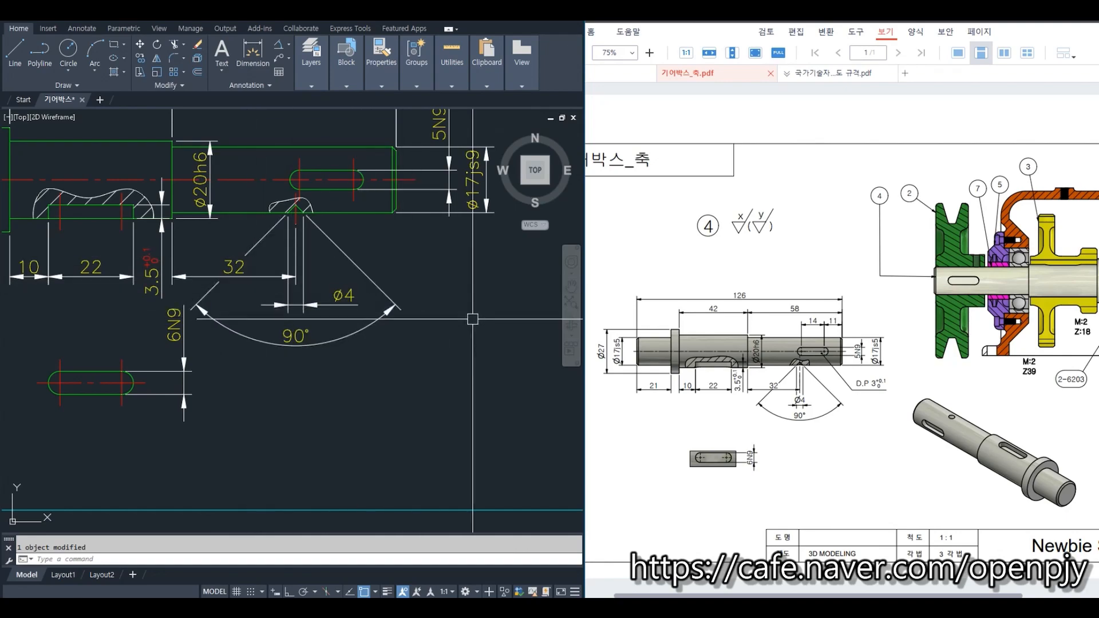
pyautogui.moveTo(473, 319)
pyautogui.mouseDown(button='middle')
pyautogui.moveTo(442, 342)
pyautogui.moveTo(338, 309)
pyautogui.mouseUp(button='middle')
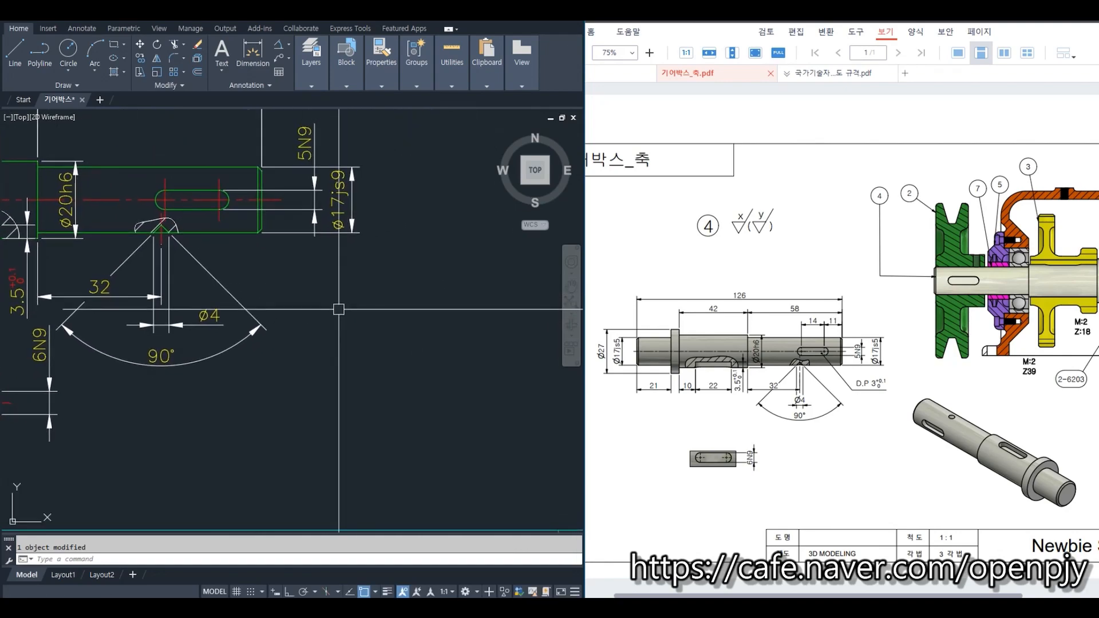
pyautogui.press('Escape')
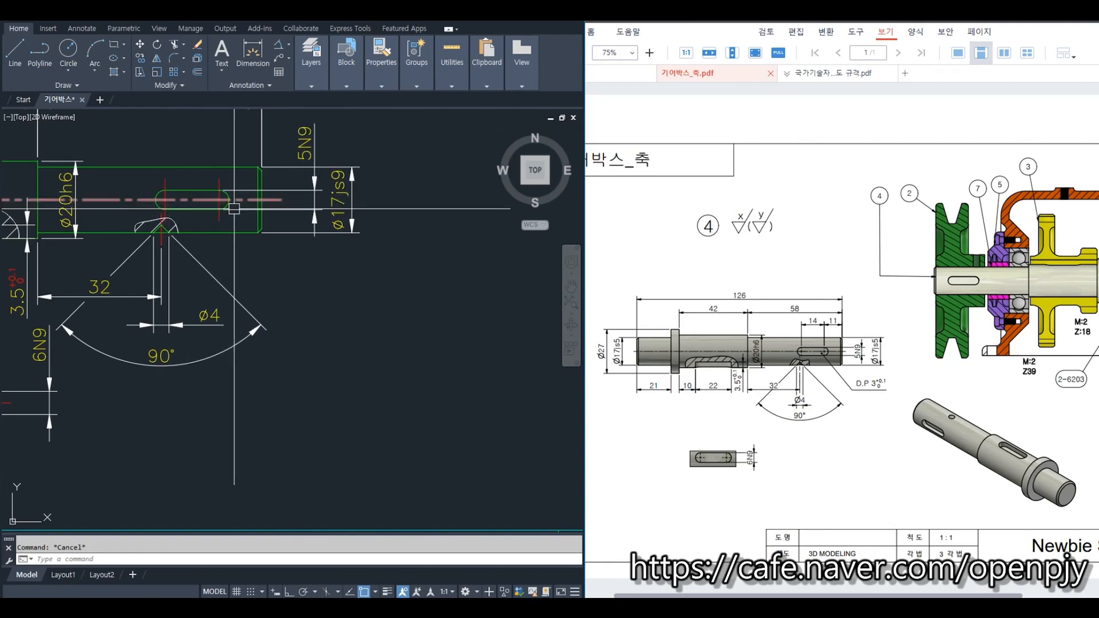
# Step: Start a quick leader and enable Underline bottom line in its text attachment settings
pyautogui.write('LE')
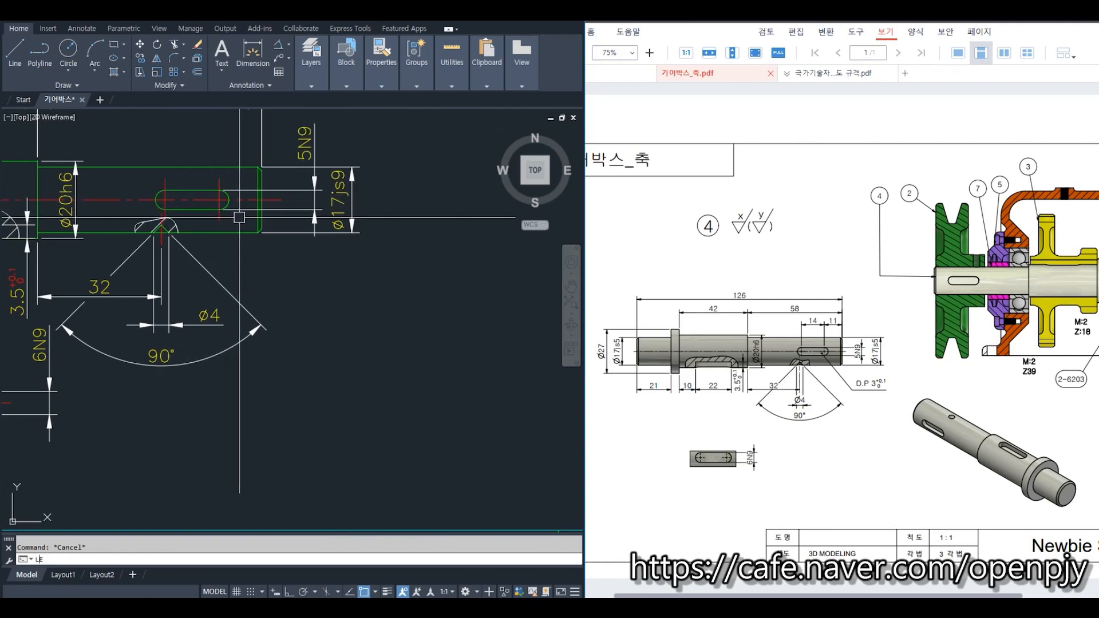
pyautogui.press('Return')
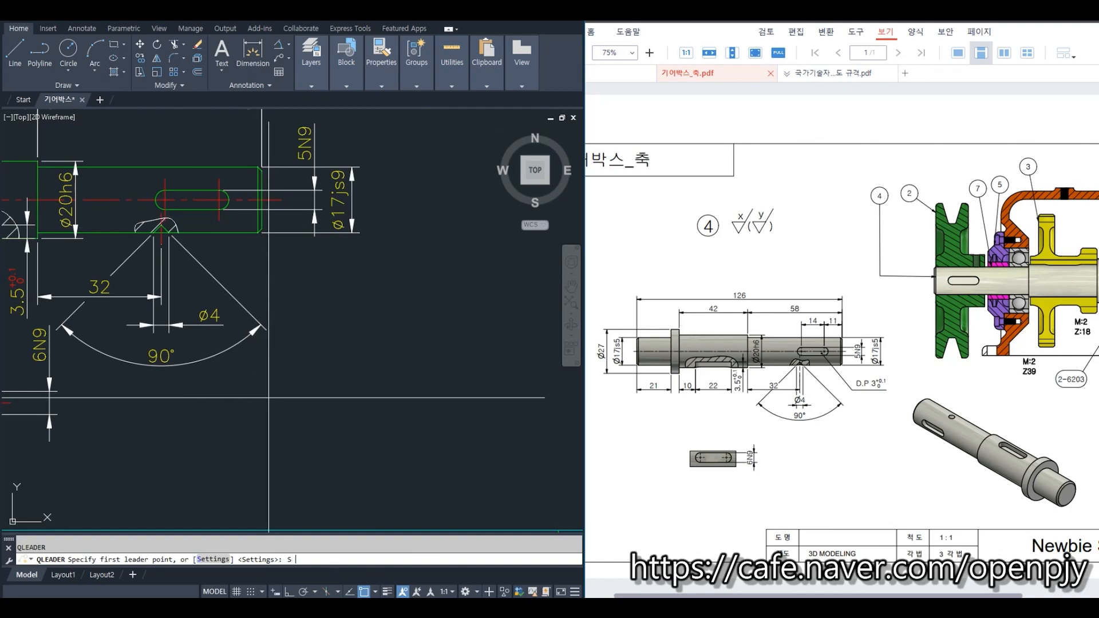
pyautogui.press('Return')
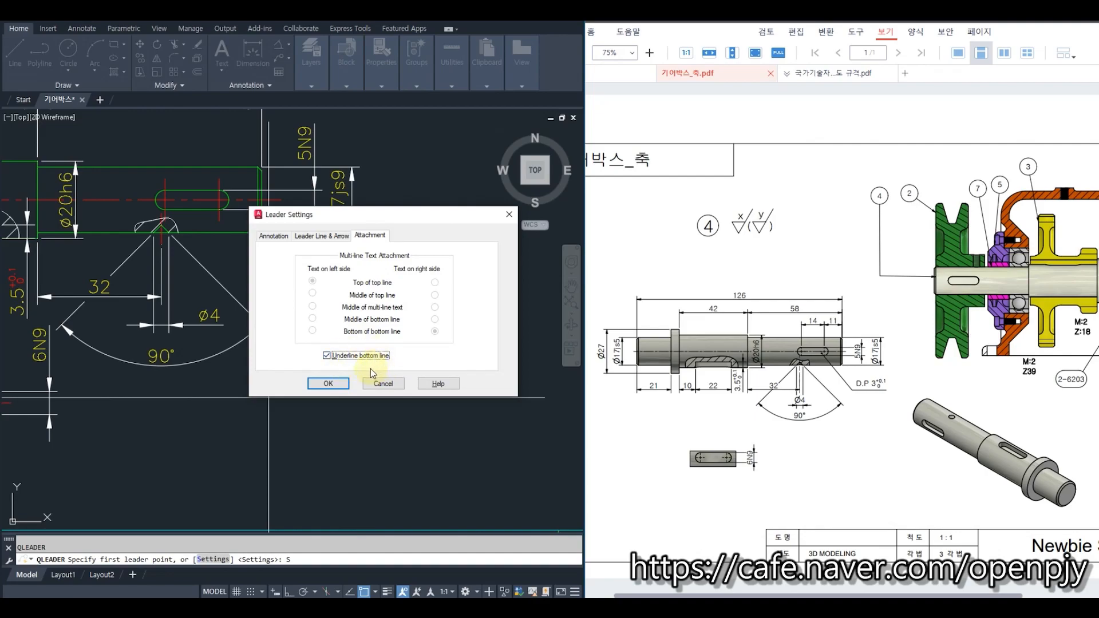
pyautogui.click(342, 384)
# Step: Draw the leader from the right end of the end section's keyway diagonally down below the shaft, finishing with a short horizontal segment using Ortho
pyautogui.scroll(5, 214, 202)
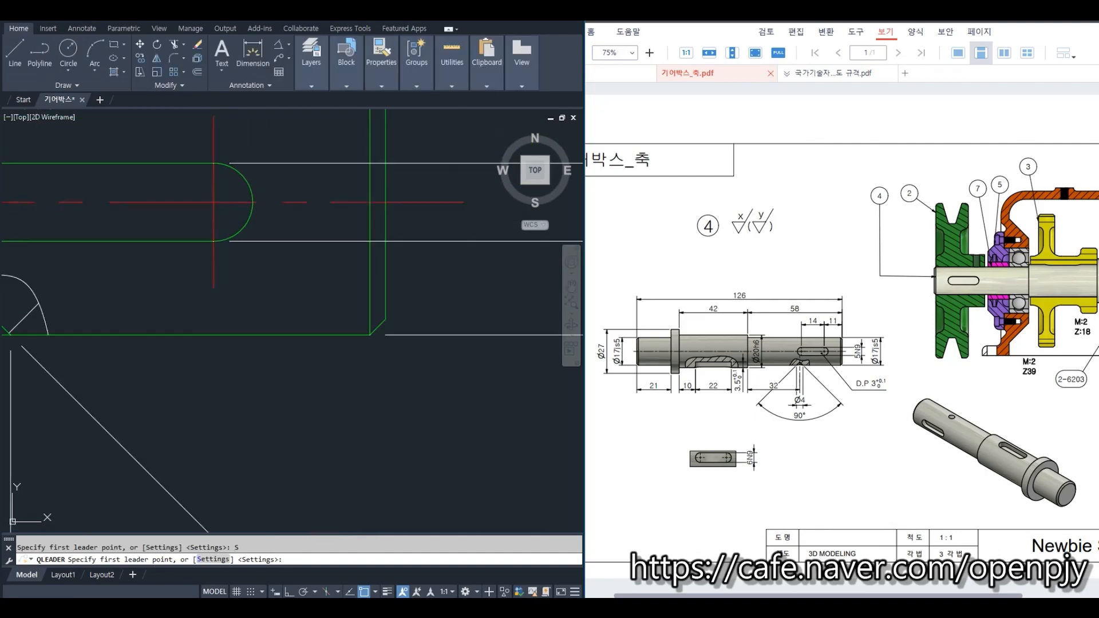
pyautogui.click(235, 232)
pyautogui.scroll(-6, 273, 287)
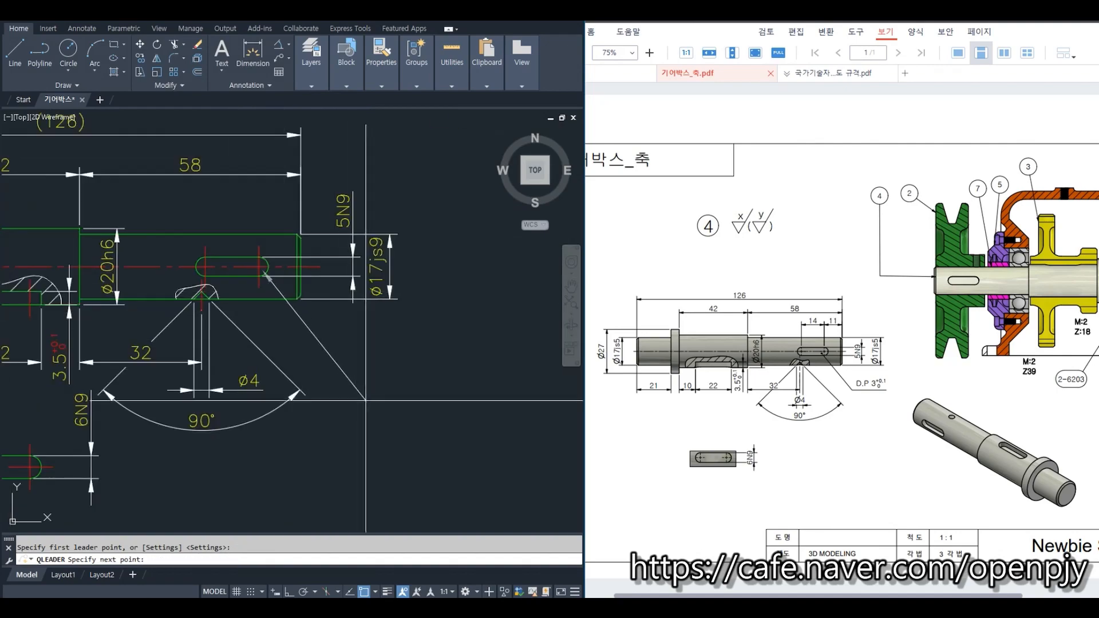
pyautogui.click(337, 391)
pyautogui.press('F8')
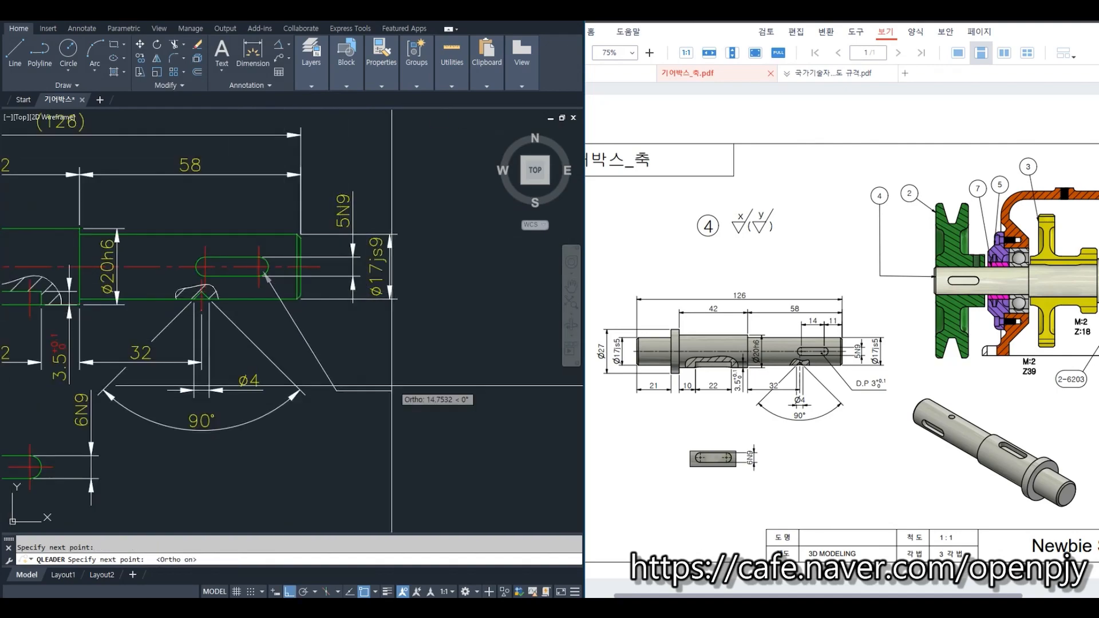
pyautogui.scroll(4, 349, 394)
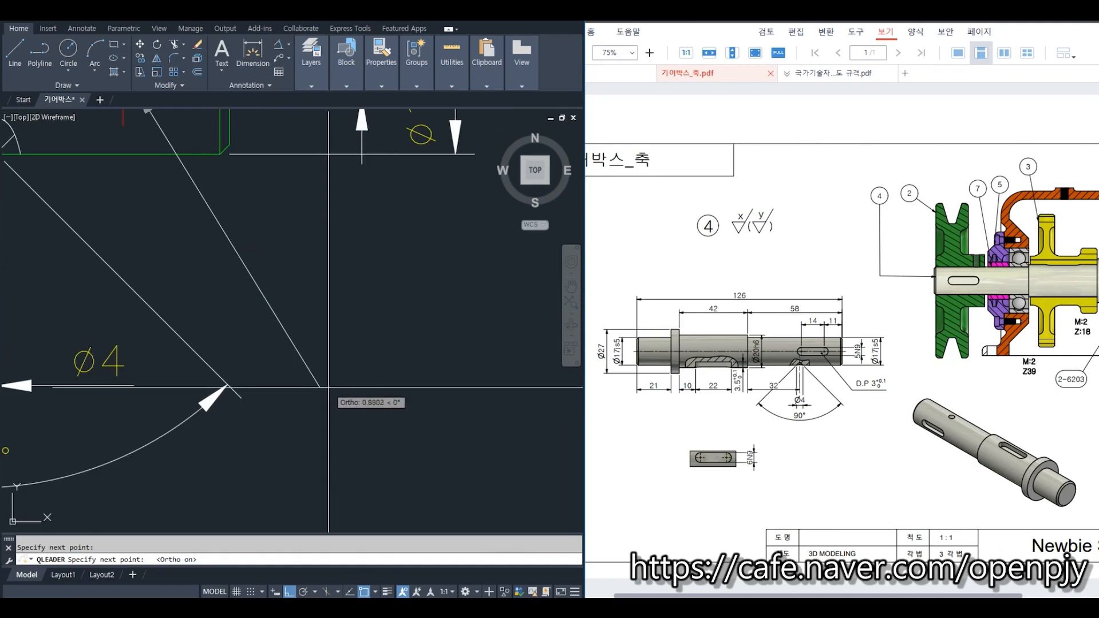
pyautogui.click(328, 388)
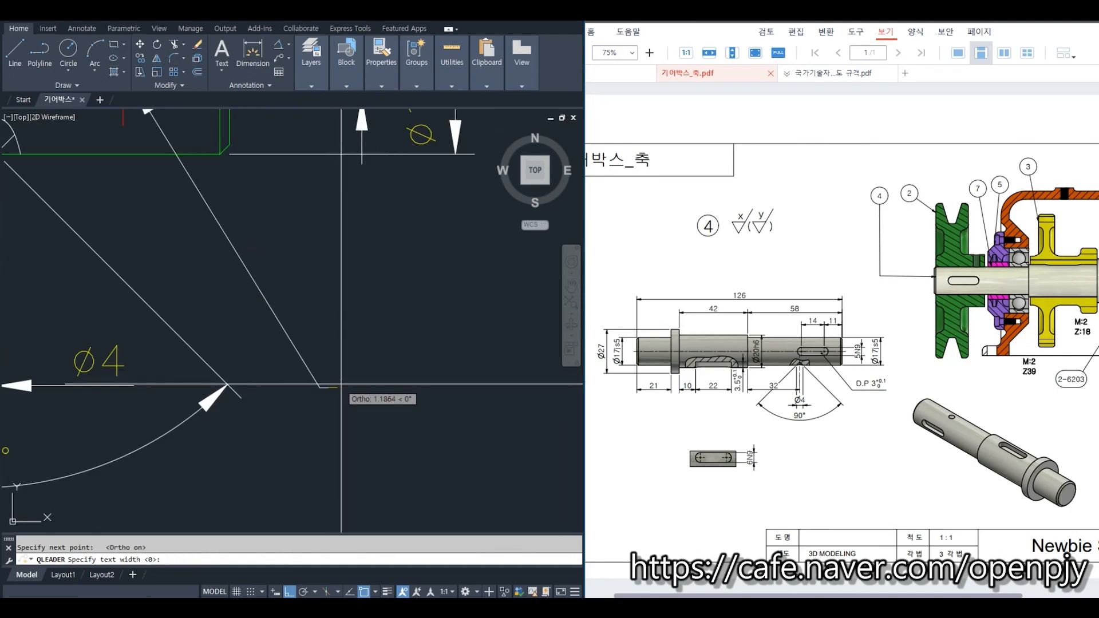
# Step: Keep the default text width, enter 깊이 3 as the leader's annotation, and finish the leader
pyautogui.press('Return')
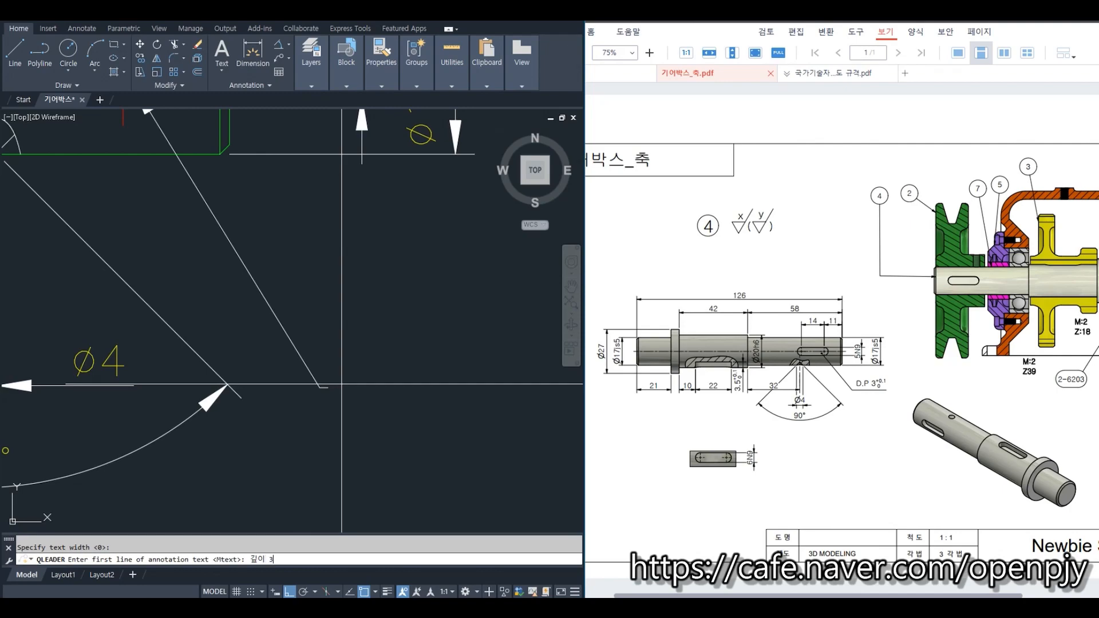
pyautogui.press('Return')
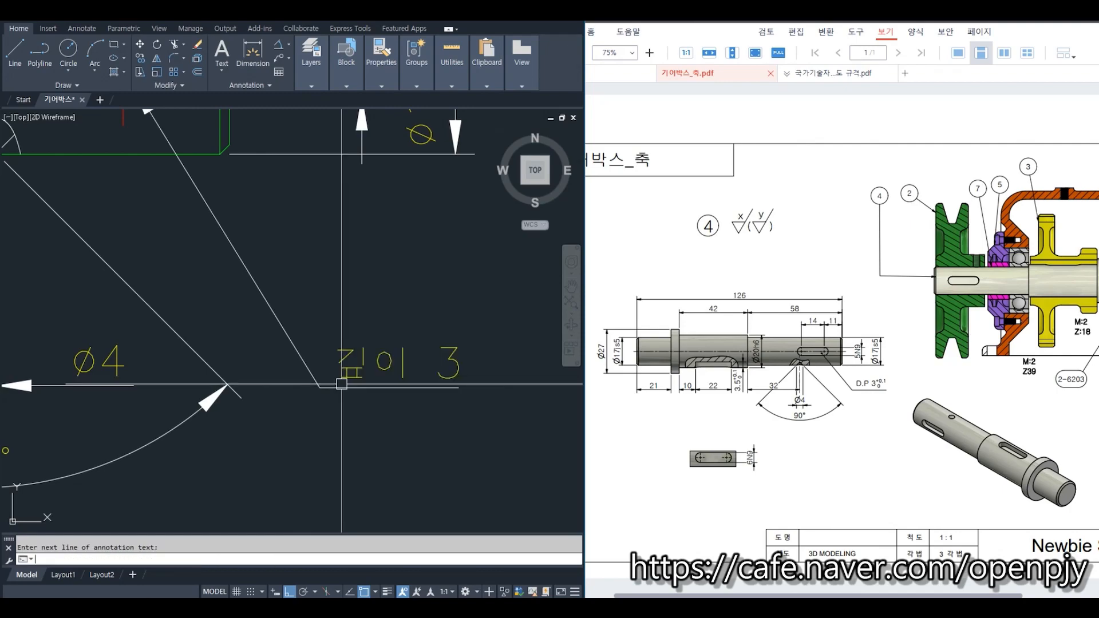
pyautogui.press('Return')
pyautogui.scroll(-4, 341, 384)
pyautogui.scroll(2, 453, 427)
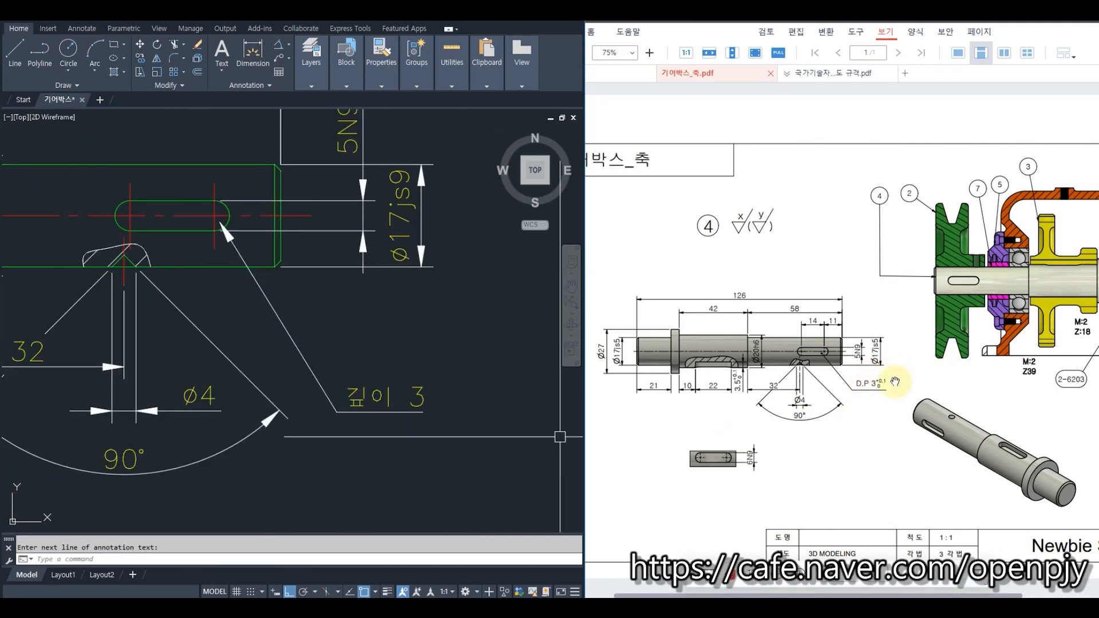
# Step: Switch to the standards PDF to look up the depth tolerance for the end section's keyway
pyautogui.click(833, 72)
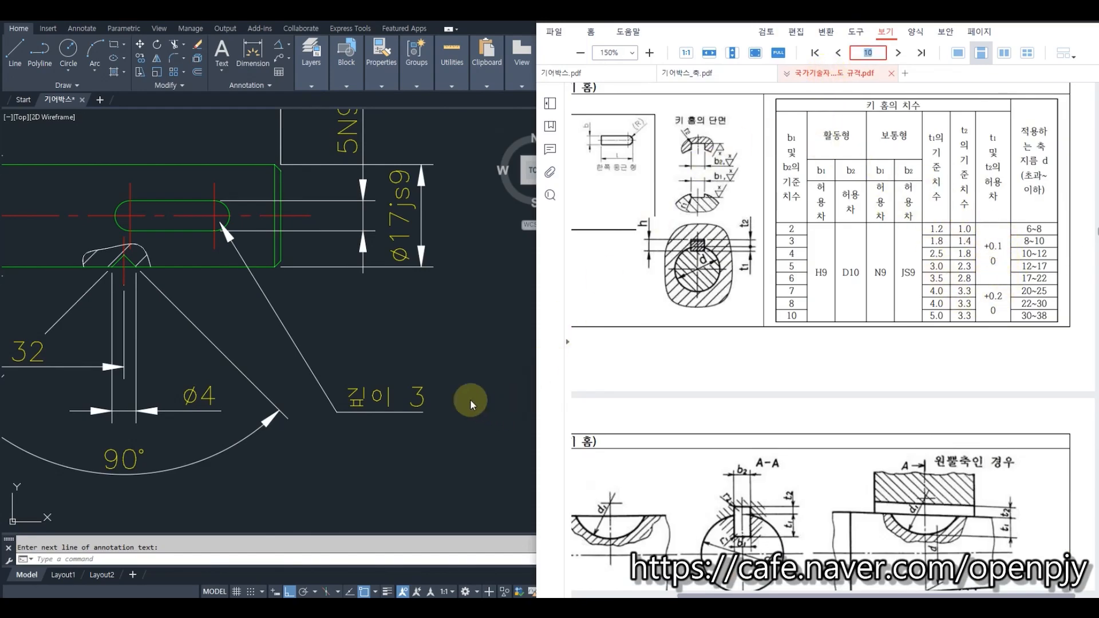
pyautogui.scroll(3, 440, 408)
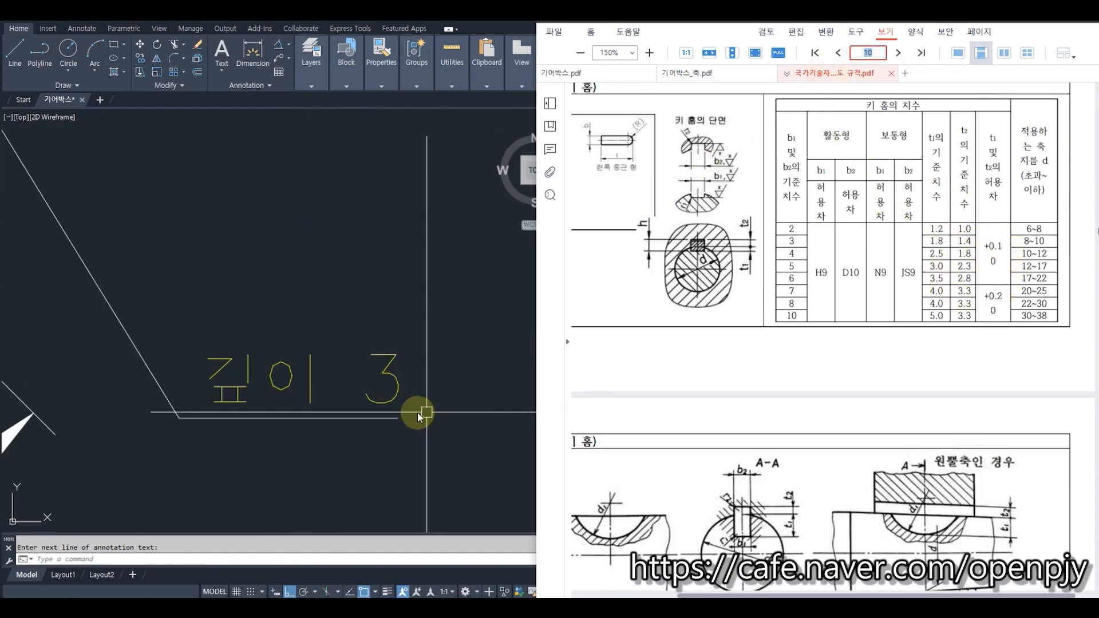
# Step: Append the tolerance +0.1^ 0 after the 3 in the keyway leader's depth note
pyautogui.doubleClick(395, 392)
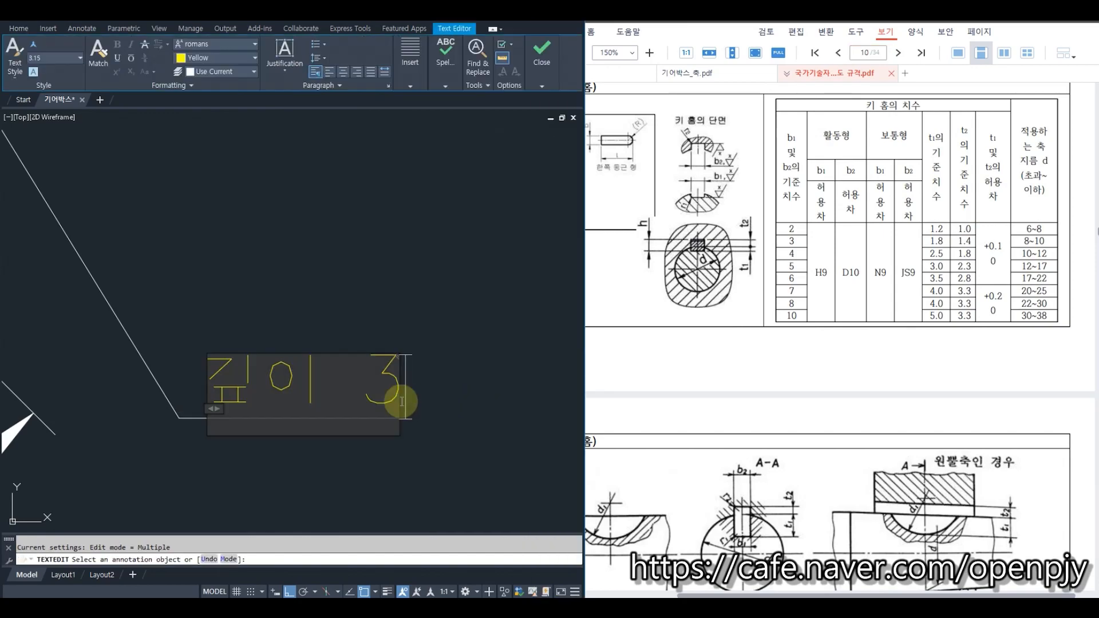
pyautogui.write('+0.1')
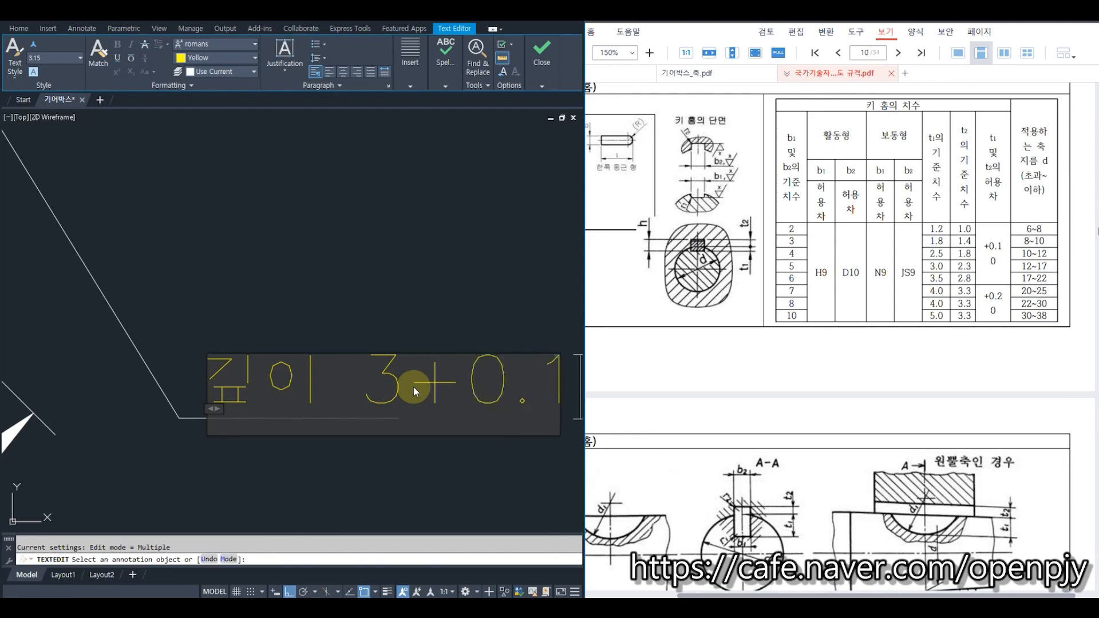
pyautogui.write('^ 0')
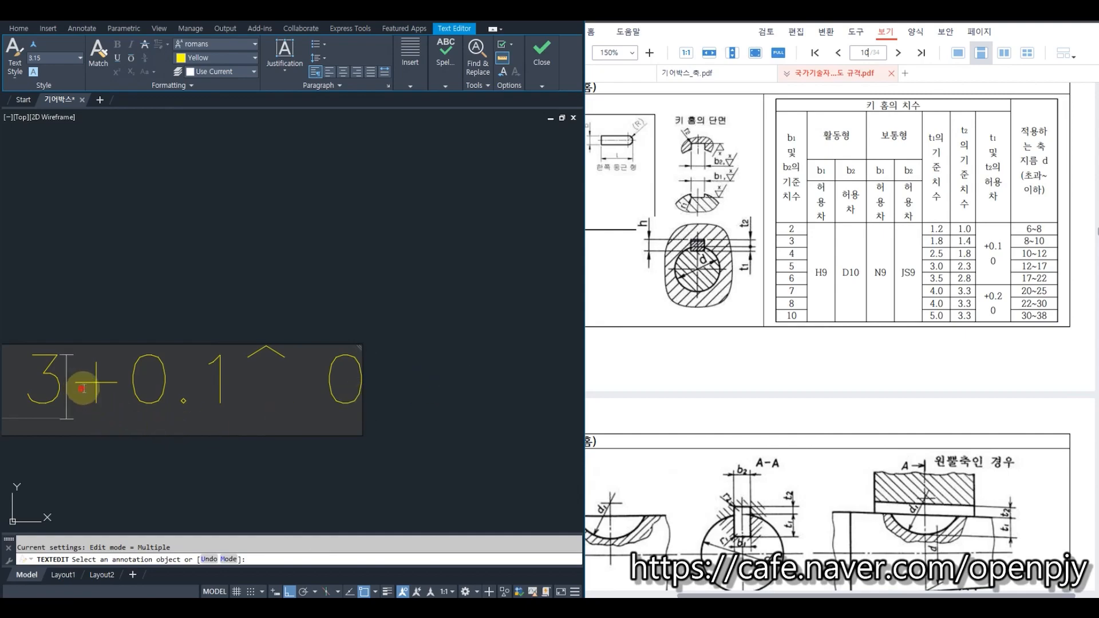
# Step: Format the depth note's tolerance with text height 2.24 and red colour, stack it, and finish the text edit
pyautogui.moveTo(66, 391); pyautogui.dragTo(422, 388)
pyautogui.click(57, 57)
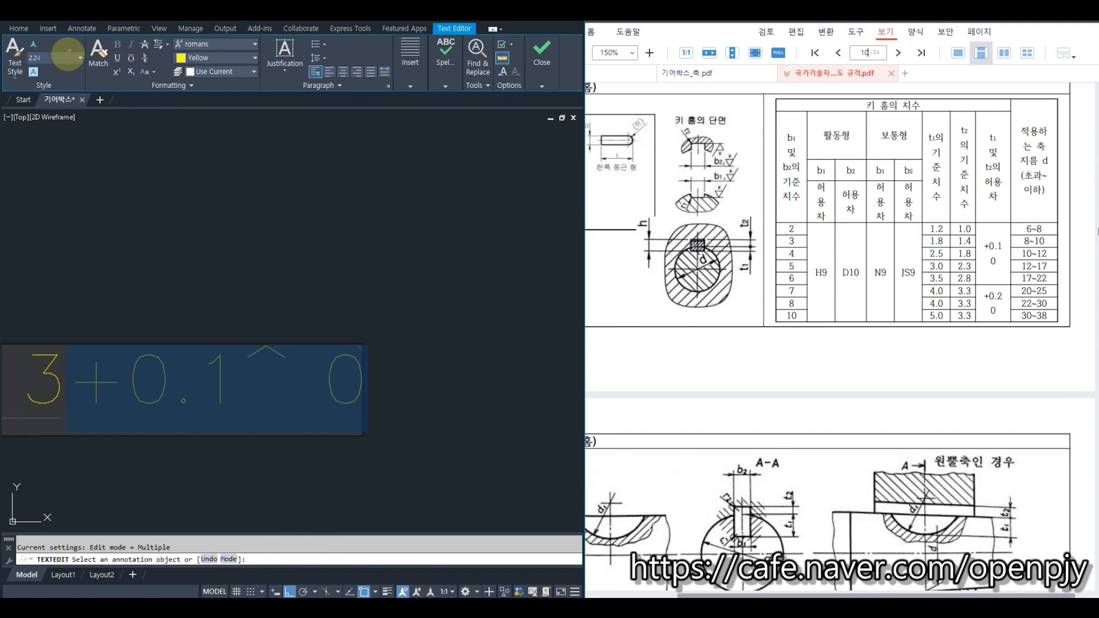
pyautogui.write('2.24')
pyautogui.press('Return')
pyautogui.click(201, 63)
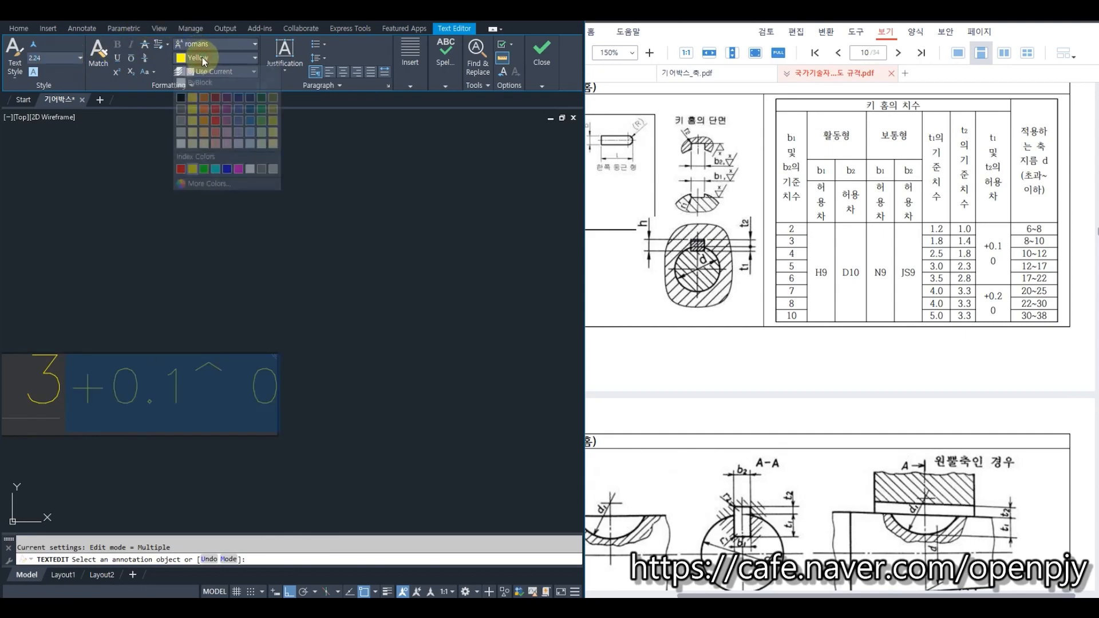
pyautogui.click(180, 168)
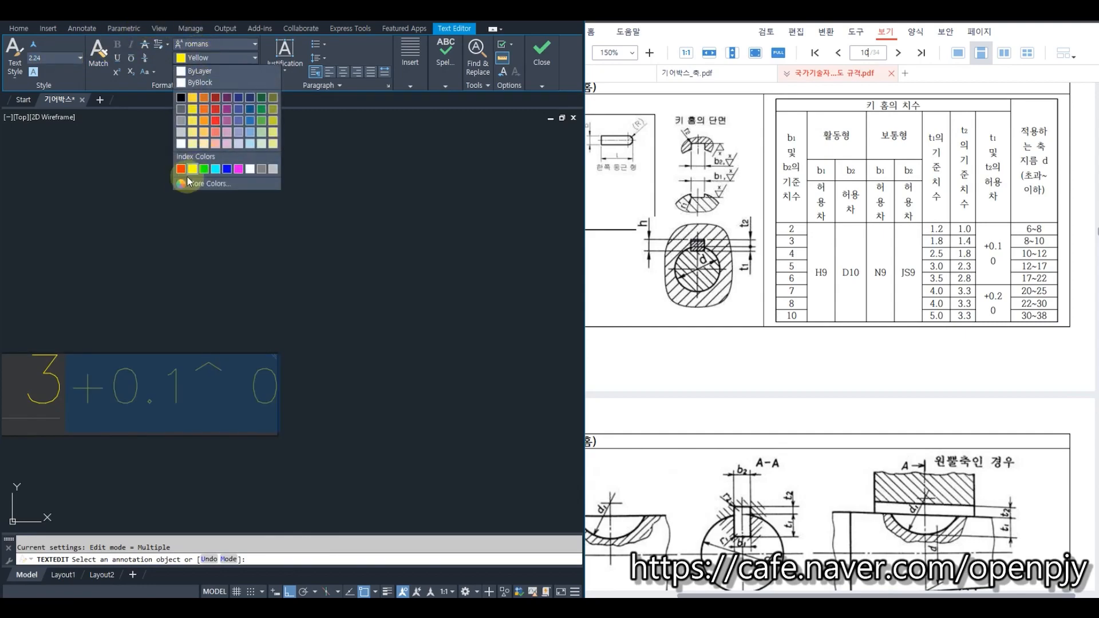
pyautogui.click(145, 58)
pyautogui.moveTo(541, 57)
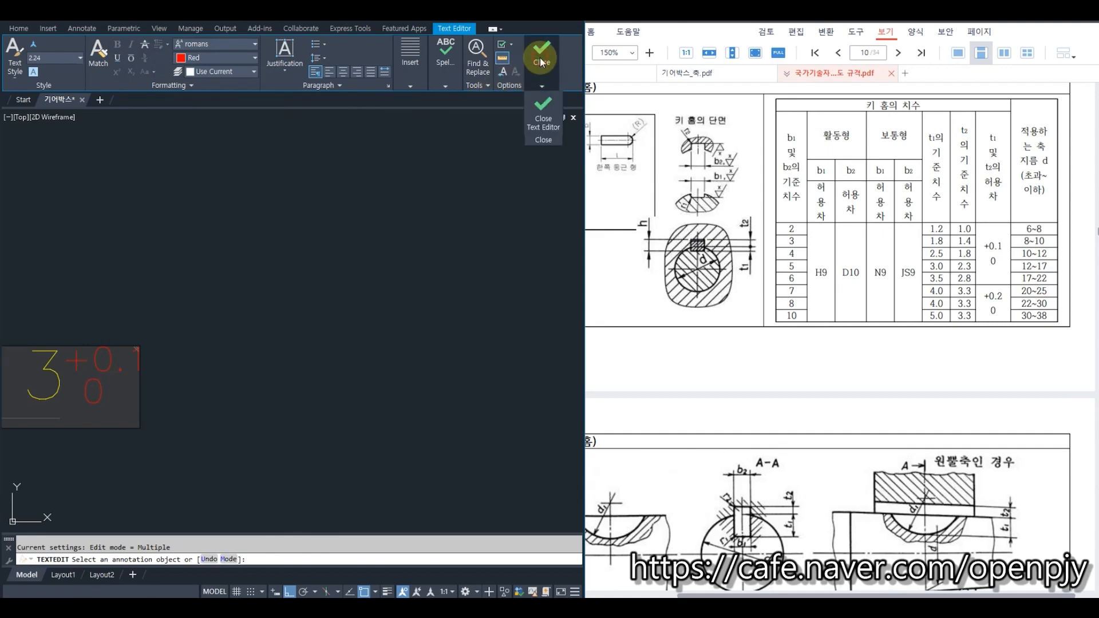
pyautogui.click(546, 110)
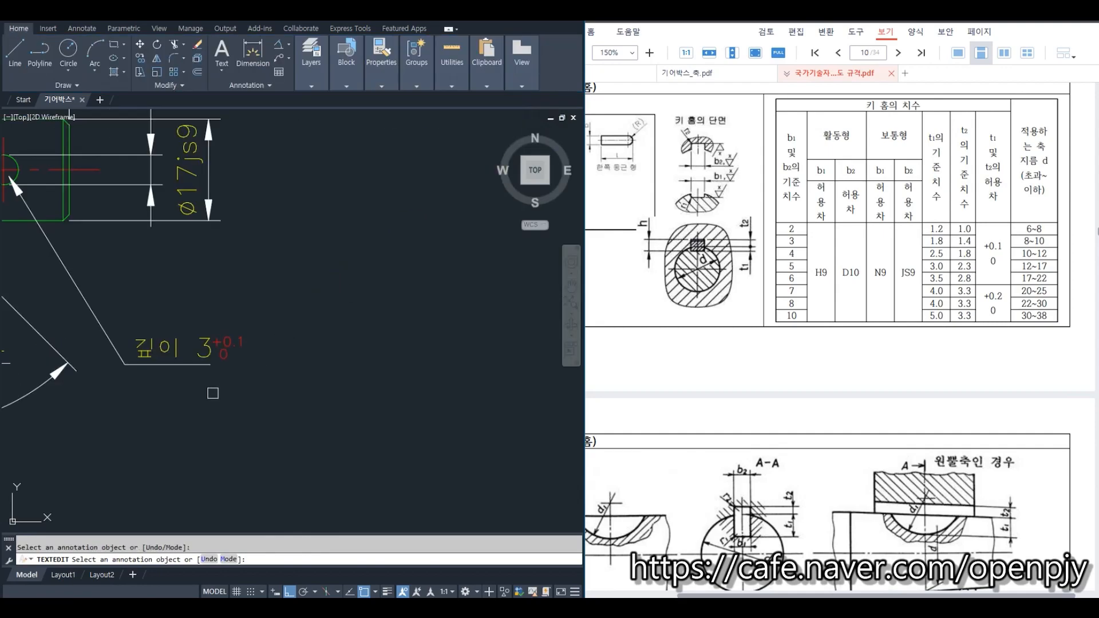
pyautogui.scroll(-3, 212, 393)
pyautogui.press('Escape')
# Step: Change the depth leader's arrowhead to Dot small in its properties and deselect the leader
pyautogui.moveTo(242, 412); pyautogui.dragTo(311, 417, button='middle')
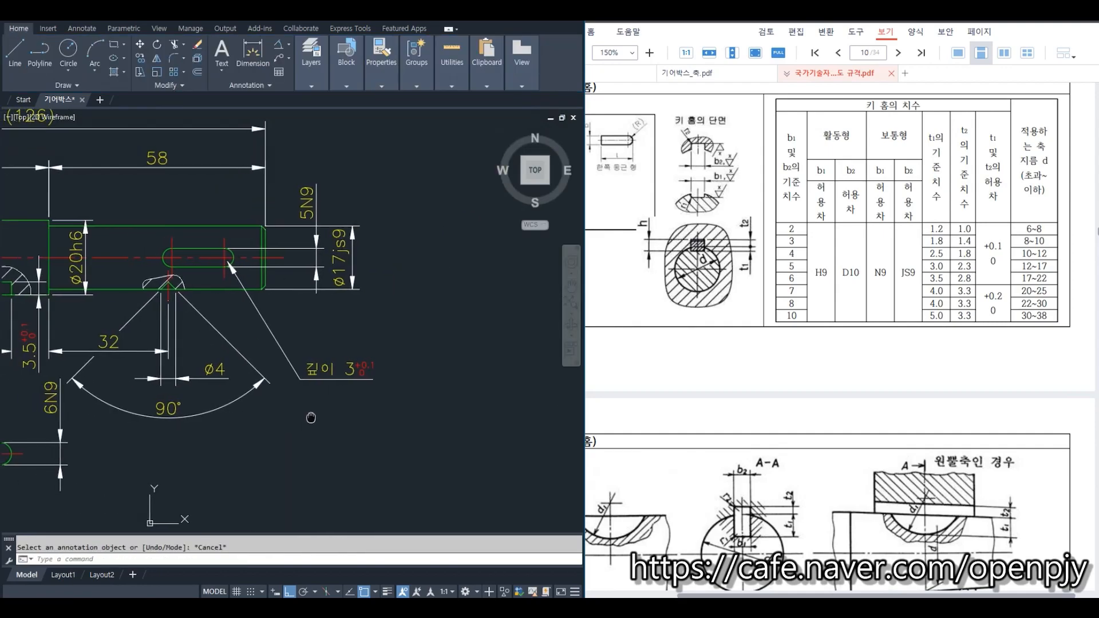
pyautogui.scroll(3, 228, 240)
pyautogui.click(252, 297)
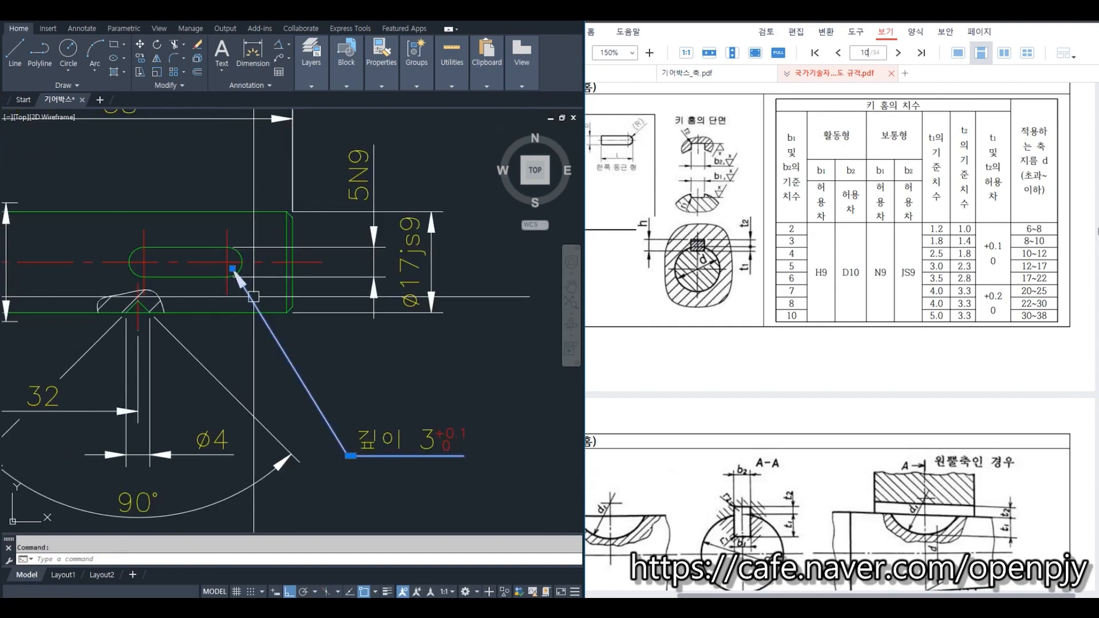
pyautogui.write('ch')
pyautogui.press('Return')
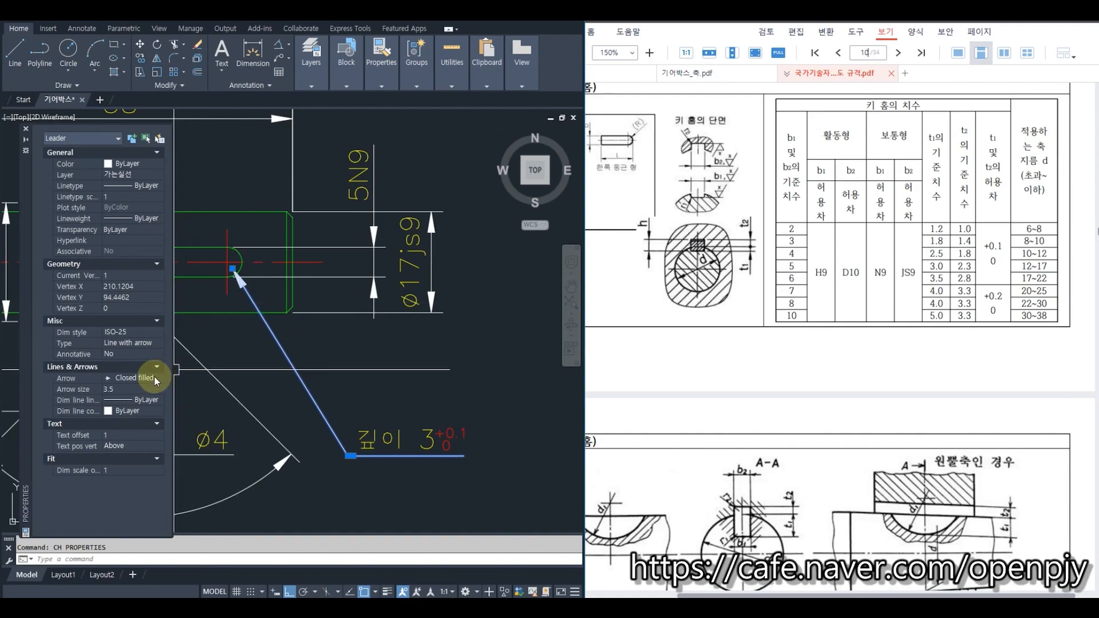
pyautogui.click(156, 381)
pyautogui.click(158, 378)
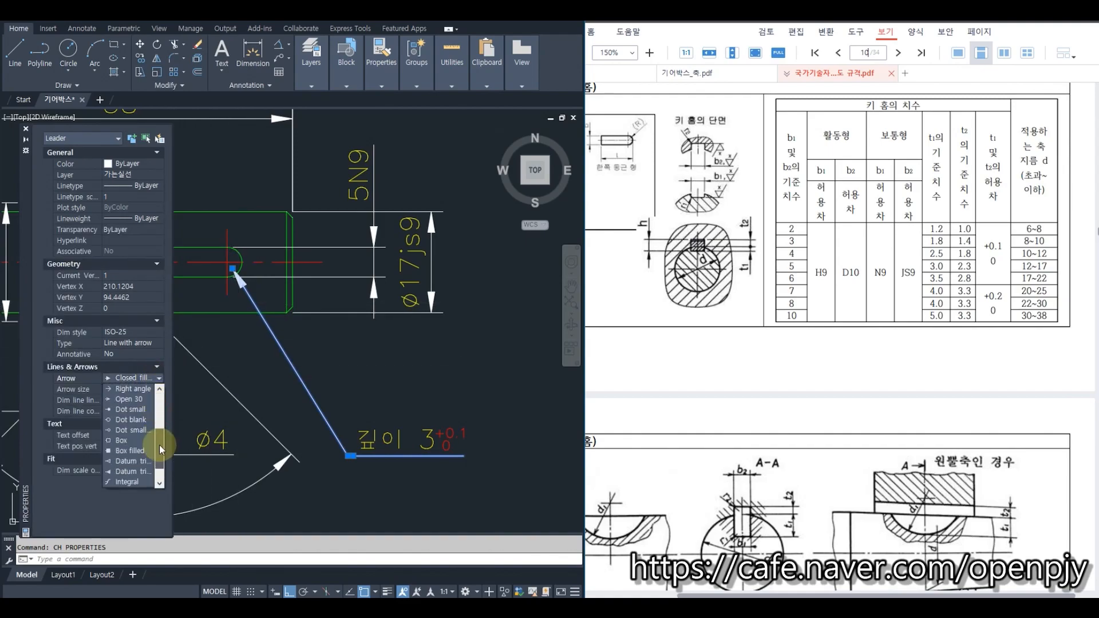
pyautogui.click(142, 411)
pyautogui.click(27, 132)
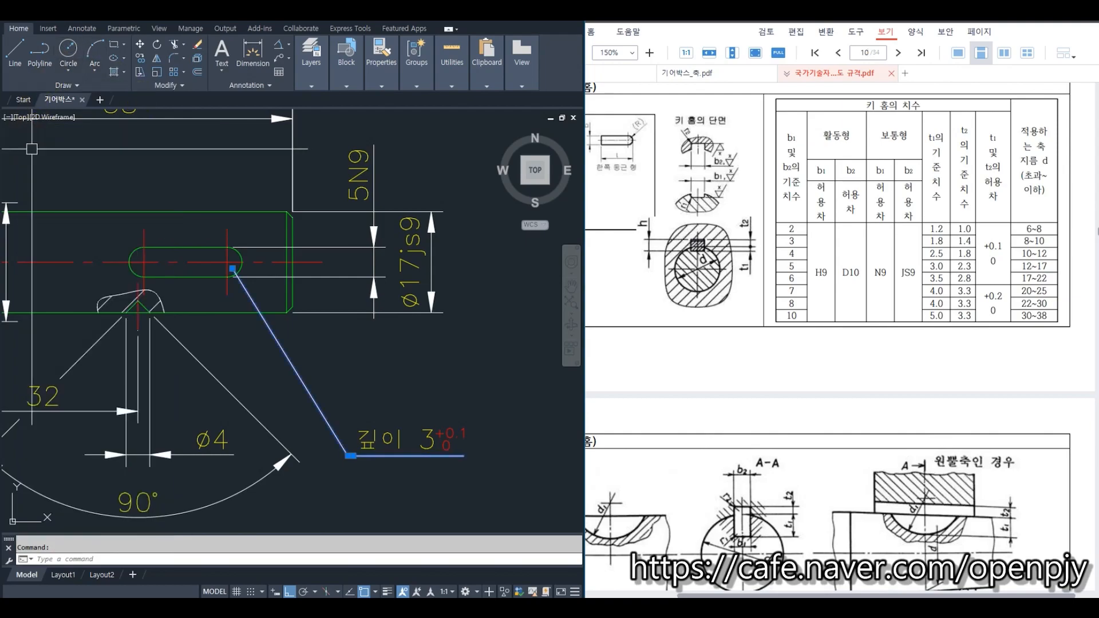
pyautogui.press('Escape')
pyautogui.scroll(-3, 460, 387)
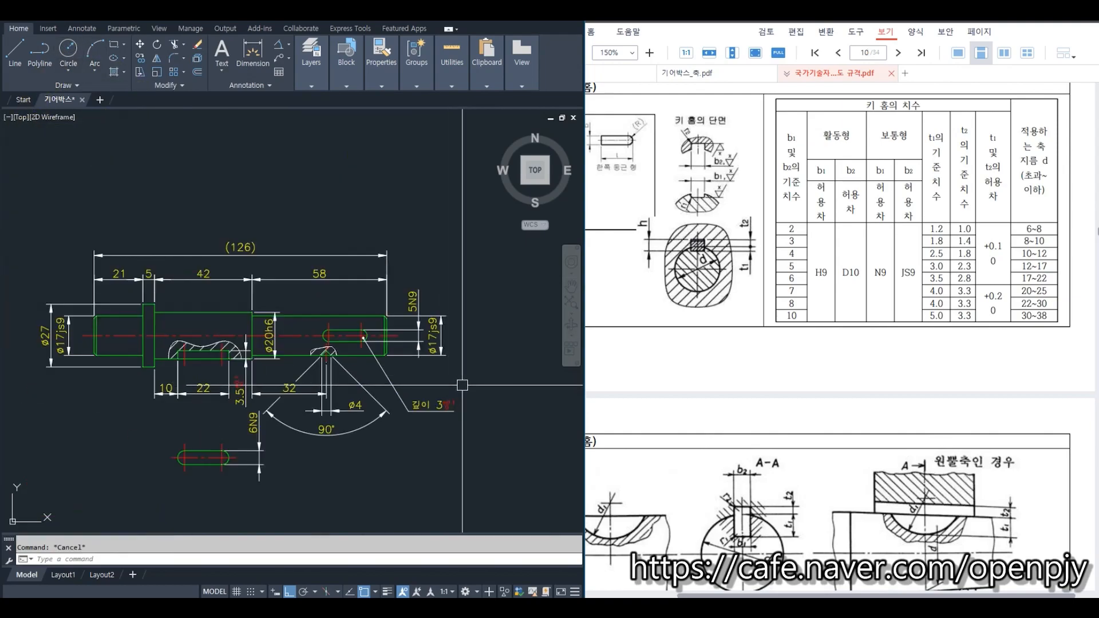
# Step: Set both arrowheads of the end section's 5N9 keyway width dimension to Dot small and deselect the dimension
pyautogui.scroll(2, 416, 332)
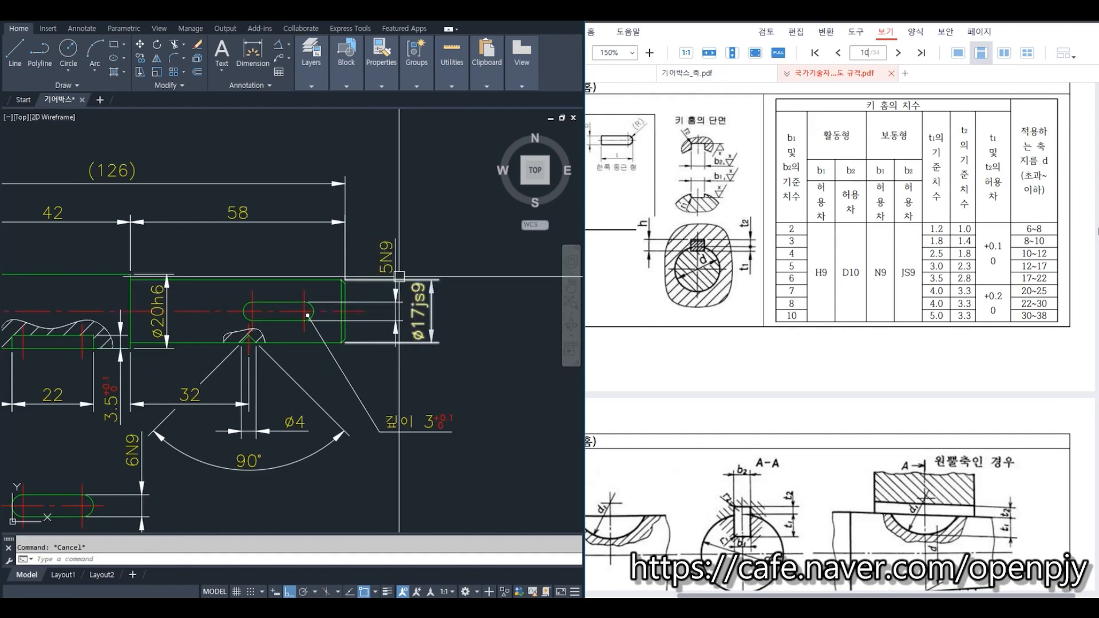
pyautogui.click(385, 302)
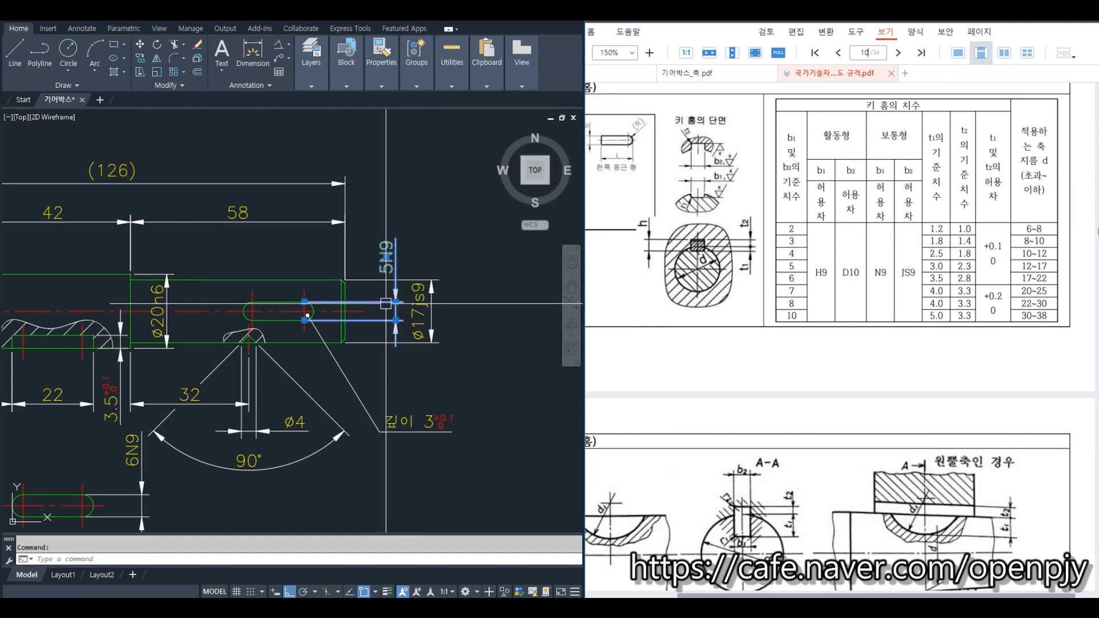
pyautogui.write('CGEH')
pyautogui.press('space')
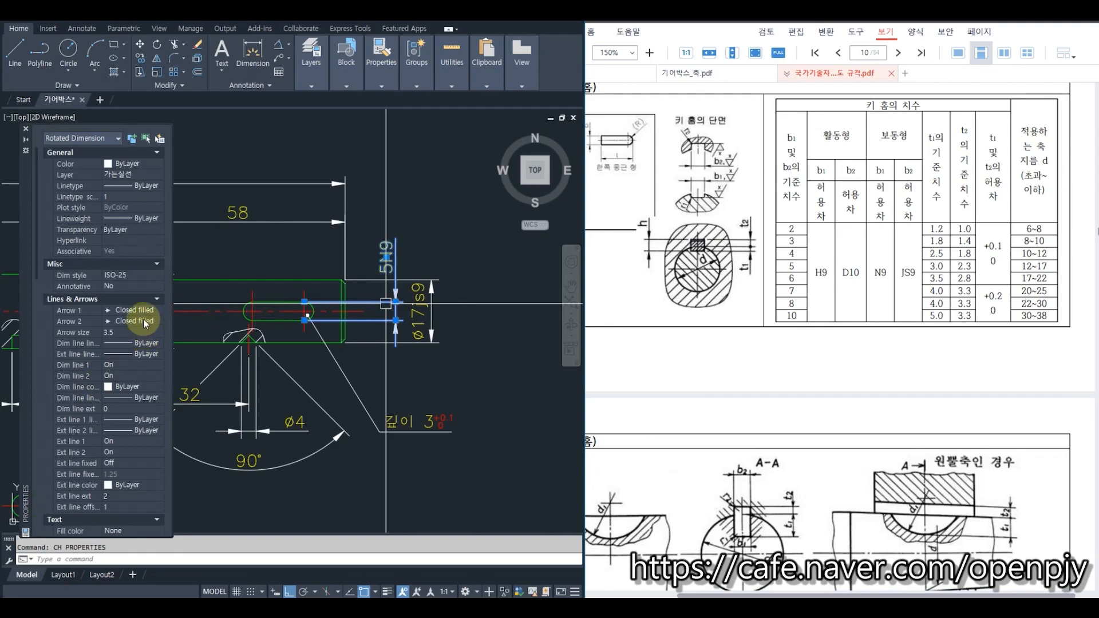
pyautogui.click(150, 311)
pyautogui.click(159, 310)
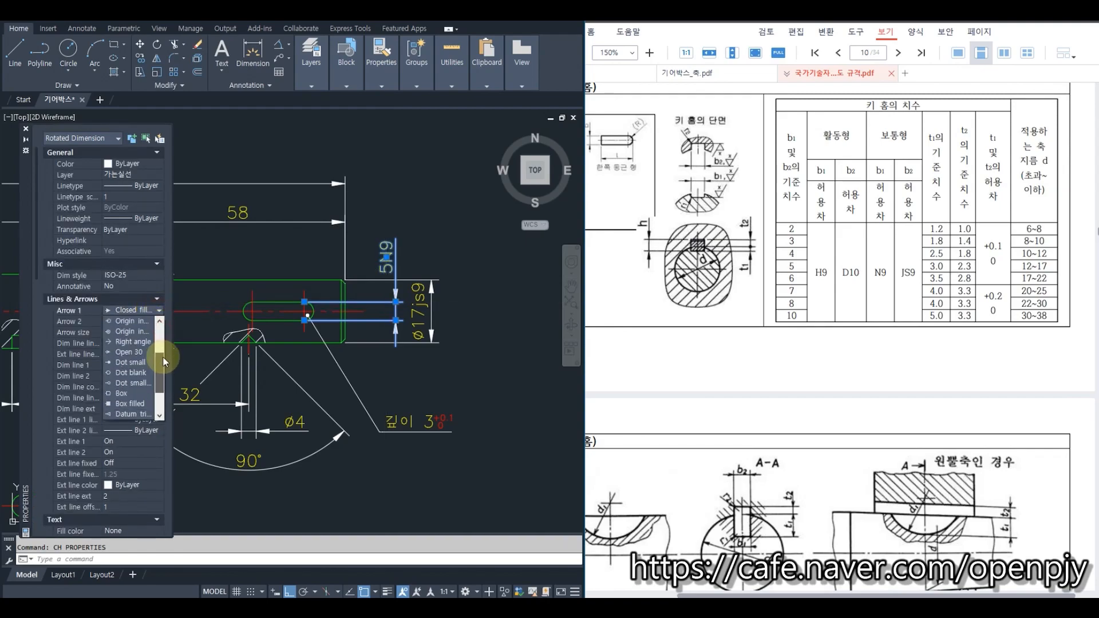
pyautogui.click(132, 362)
pyautogui.click(138, 321)
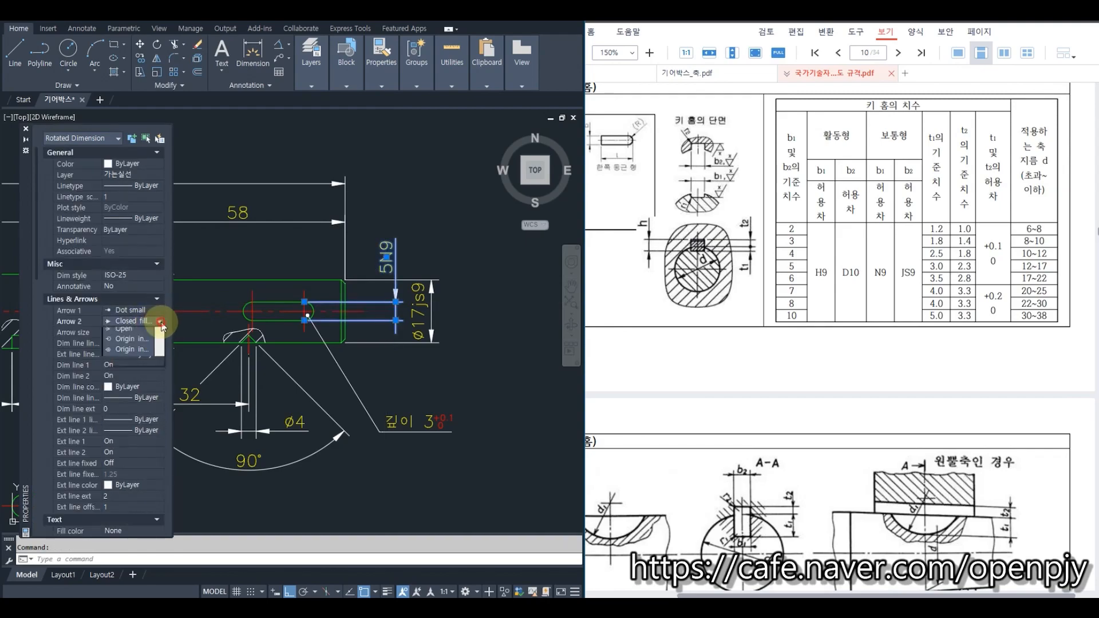
pyautogui.click(159, 321)
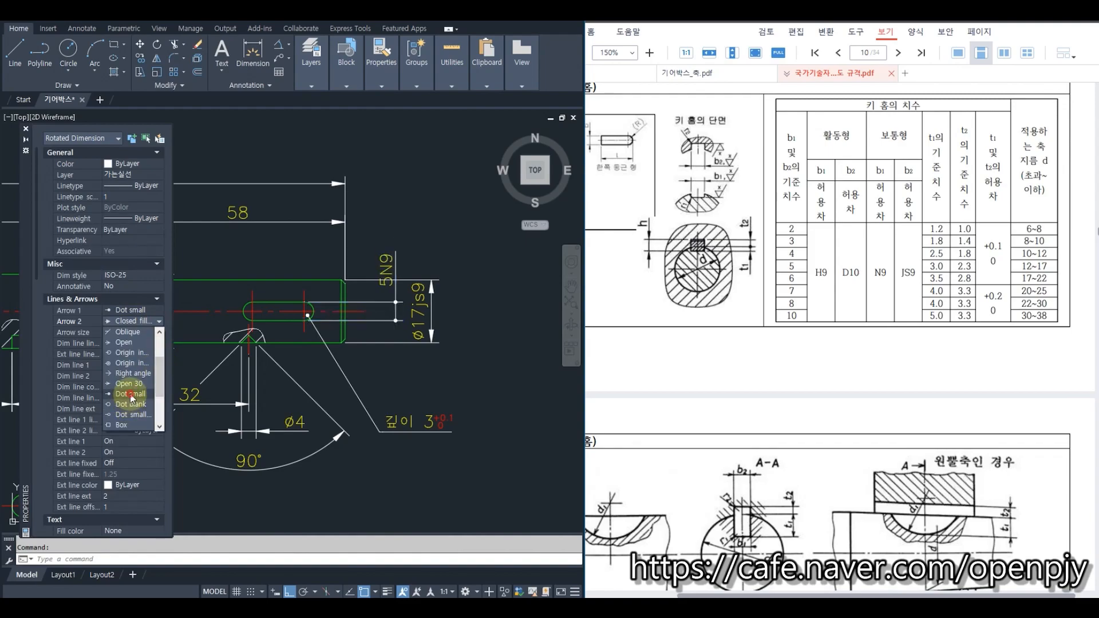
pyautogui.click(131, 394)
pyautogui.click(26, 129)
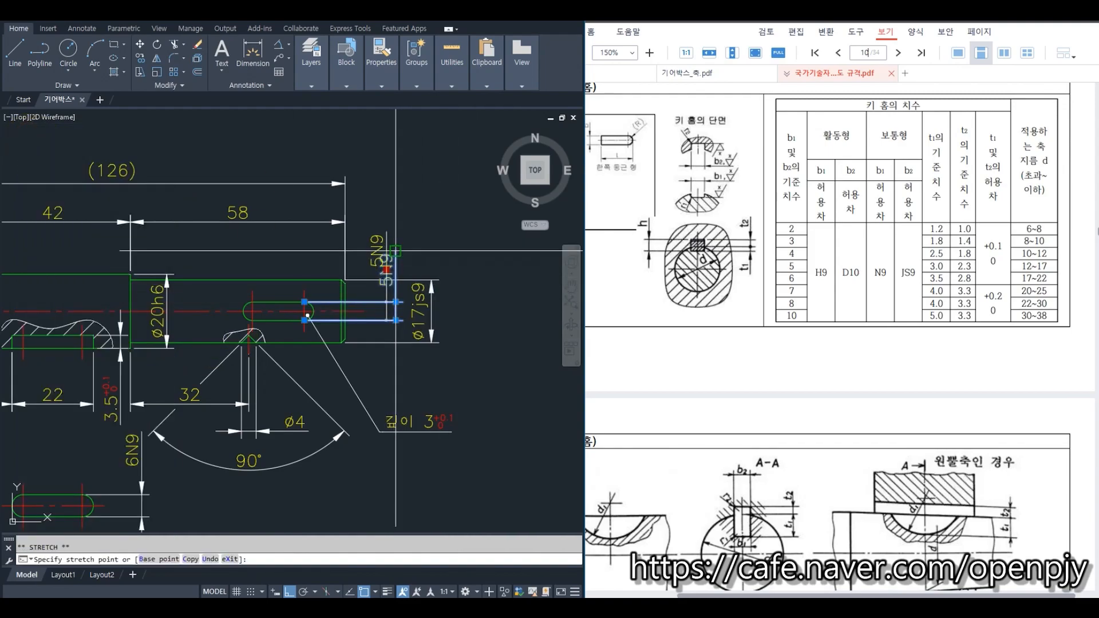
pyautogui.press('Escape')
# Step: Switch to the shaft reference drawing 기어박스_축.pdf in the PDF viewer
pyautogui.scroll(-5, 491, 388)
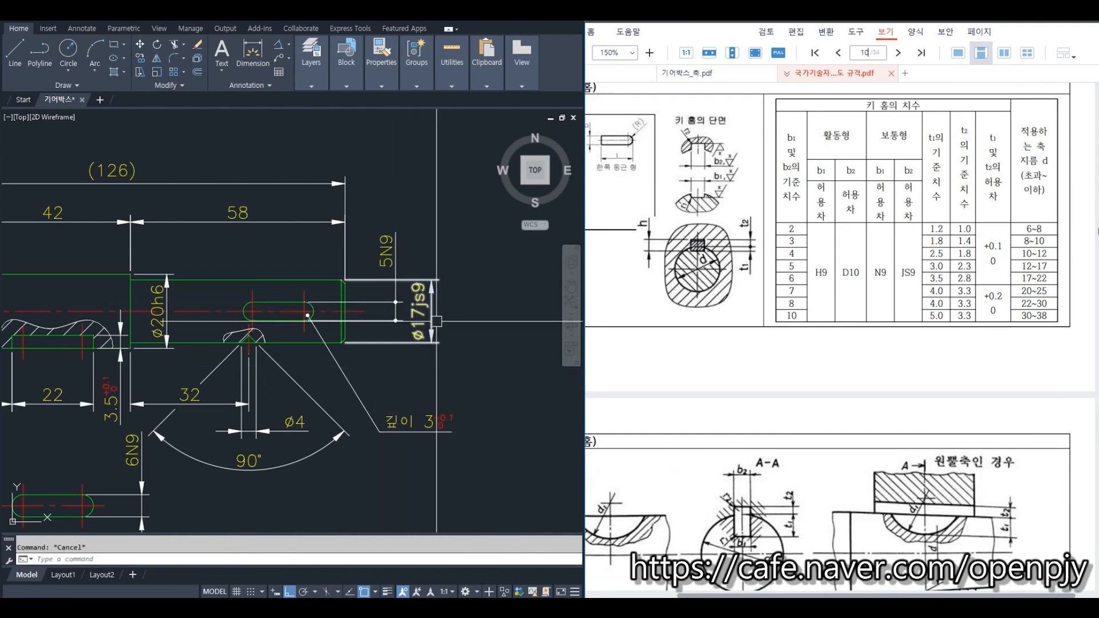
pyautogui.scroll(2, 441, 397)
pyautogui.click(687, 73)
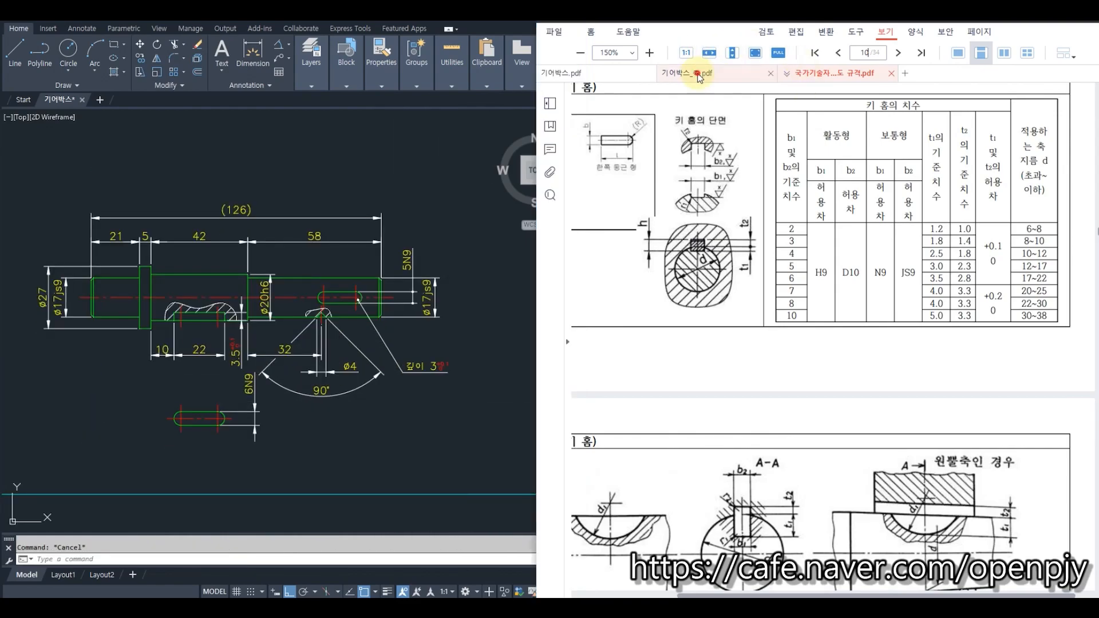